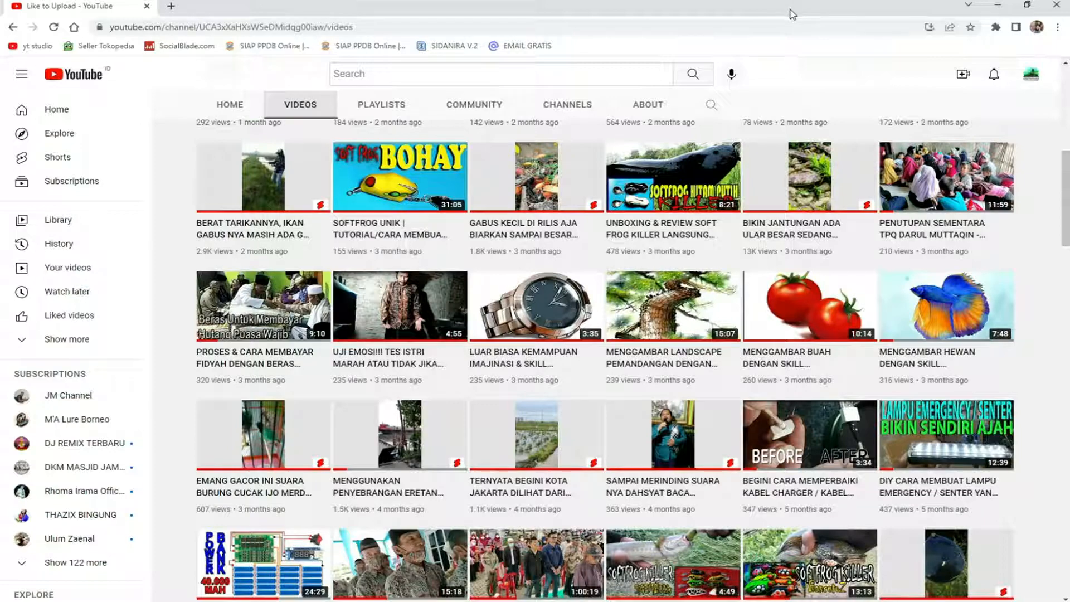
Look over the YouTube channel's uploaded videos and close the browser window.
{"action": "scroll", "coordinate": [763, 184], "scroll_direction": "down", "scroll_amount": 4}
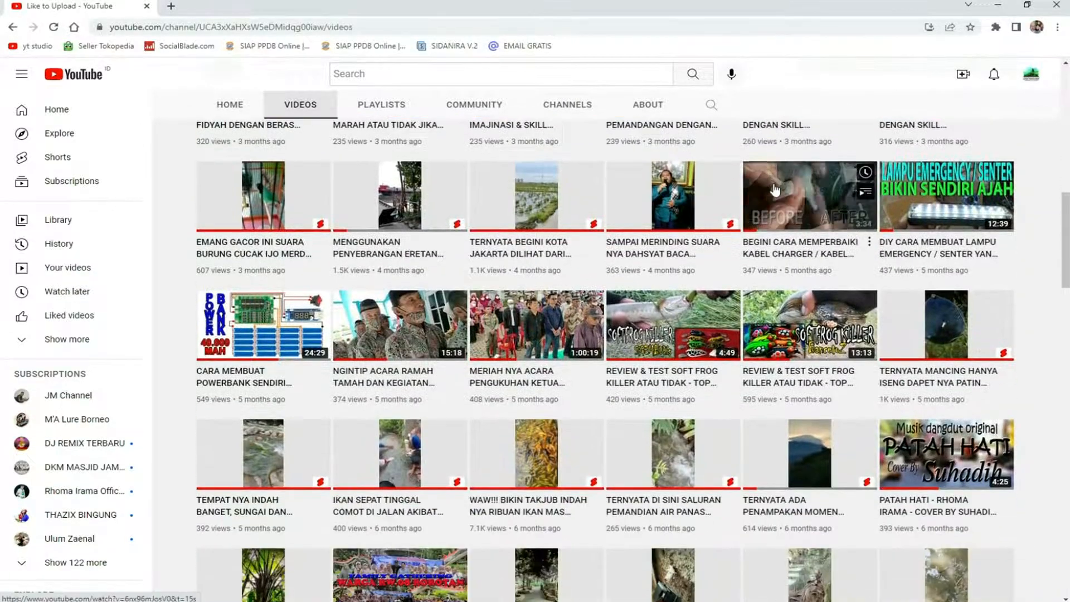
{"action": "scroll", "coordinate": [774, 191], "scroll_direction": "down", "scroll_amount": 1}
{"action": "scroll", "coordinate": [776, 191], "scroll_direction": "up", "scroll_amount": 2}
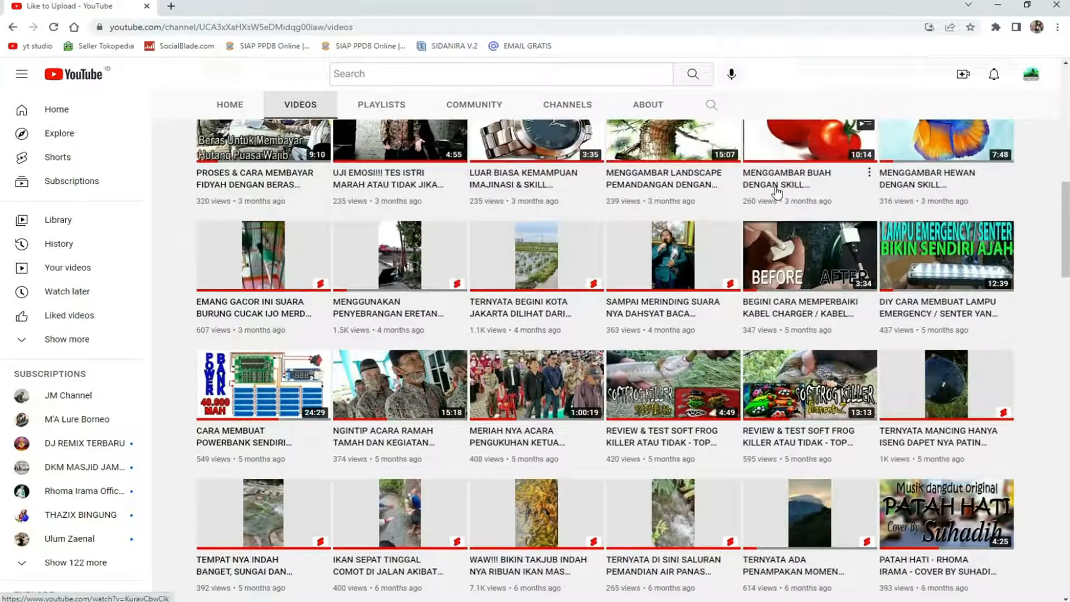
{"action": "scroll", "coordinate": [776, 192], "scroll_direction": "up", "scroll_amount": 3}
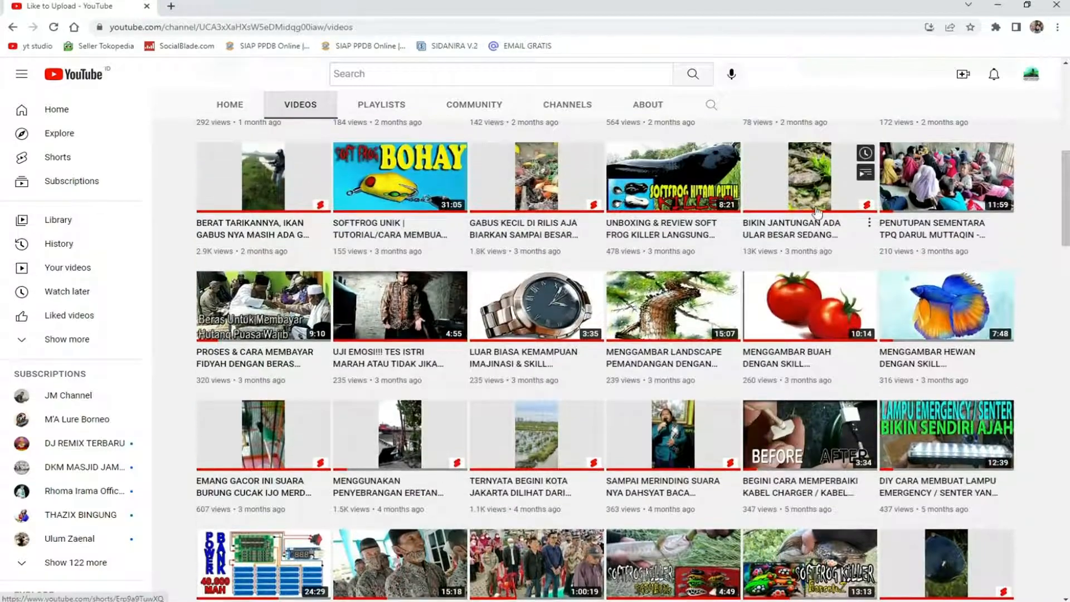
{"action": "mouse_move", "coordinate": [817, 211]}
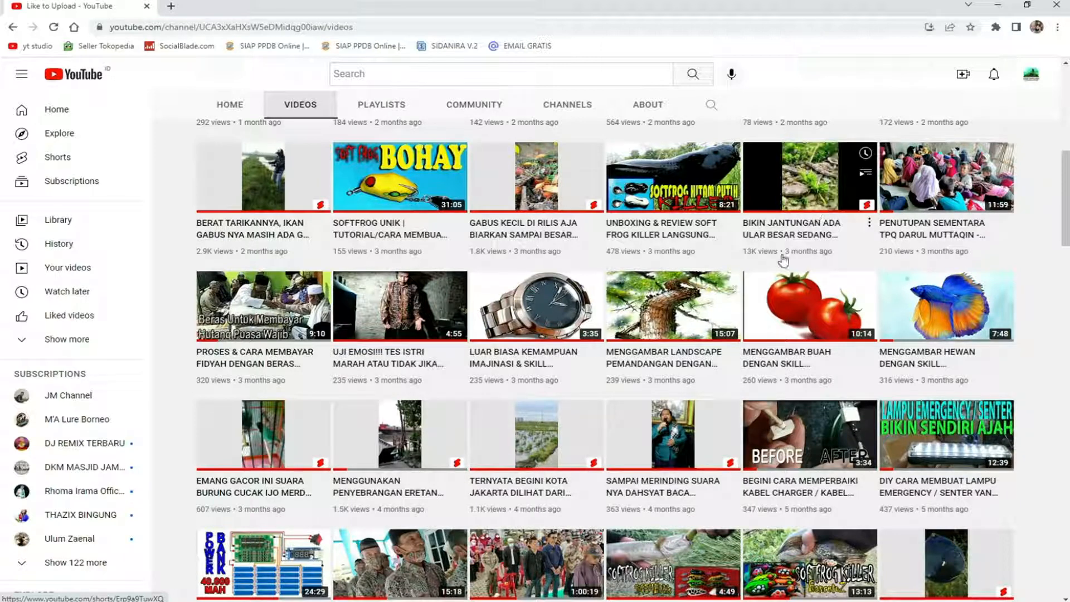
{"action": "mouse_move", "coordinate": [764, 291]}
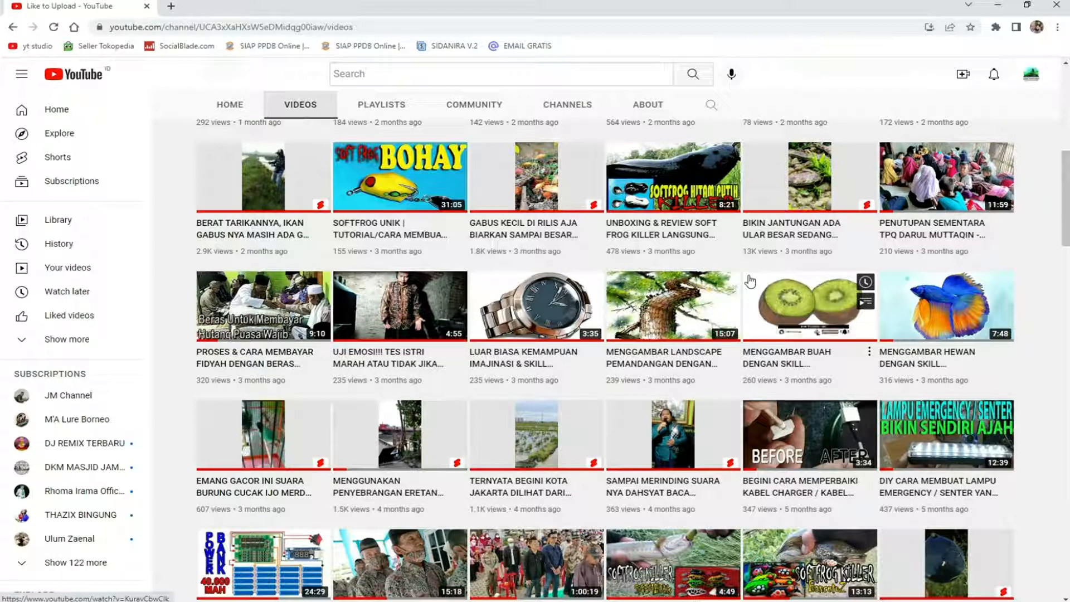
{"action": "scroll", "coordinate": [756, 286], "scroll_direction": "up", "scroll_amount": 3}
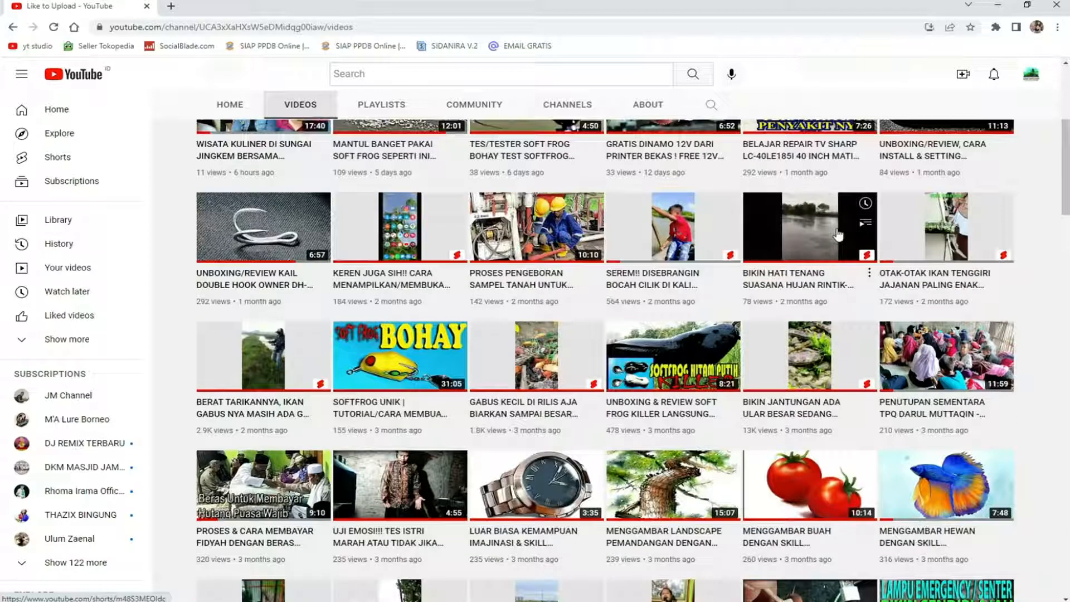
{"action": "scroll", "coordinate": [838, 234], "scroll_direction": "down", "scroll_amount": 2}
{"action": "mouse_move", "coordinate": [838, 235]}
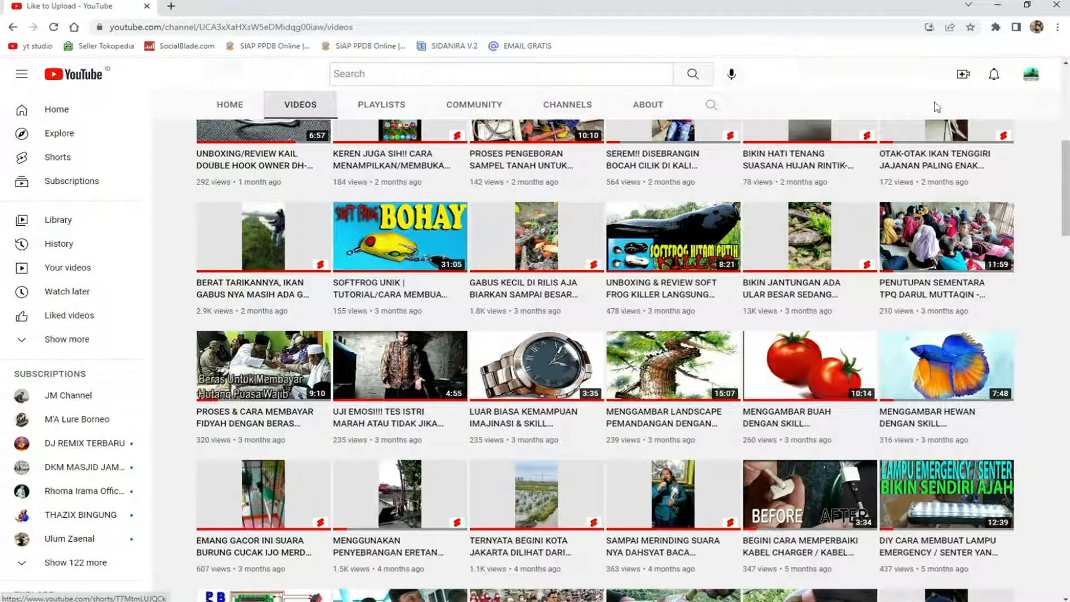
{"action": "left_click", "coordinate": [1057, 8]}
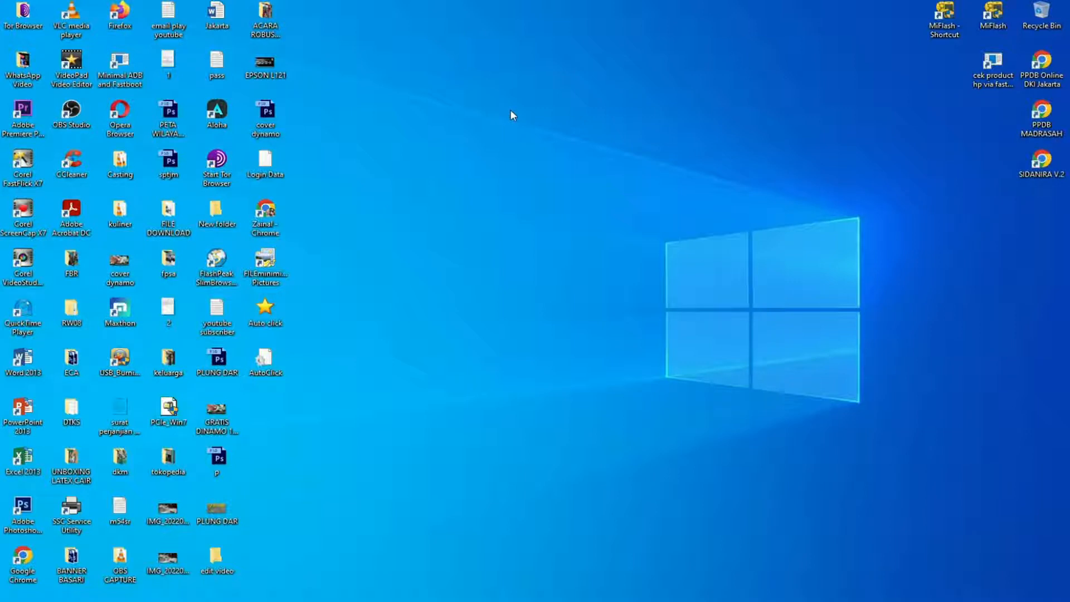
Copy the Firefox desktop shortcut and paste the duplicate into the empty area of the desktop.
{"action": "right_click", "coordinate": [474, 98]}
{"action": "left_click", "coordinate": [499, 134]}
{"action": "right_click", "coordinate": [121, 17]}
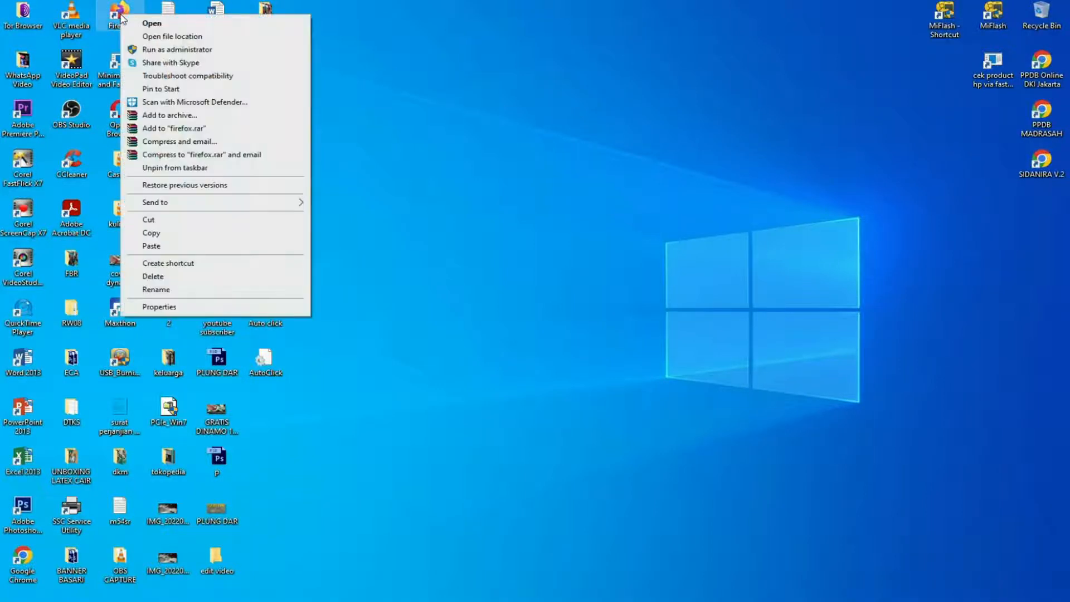
{"action": "left_click", "coordinate": [170, 235]}
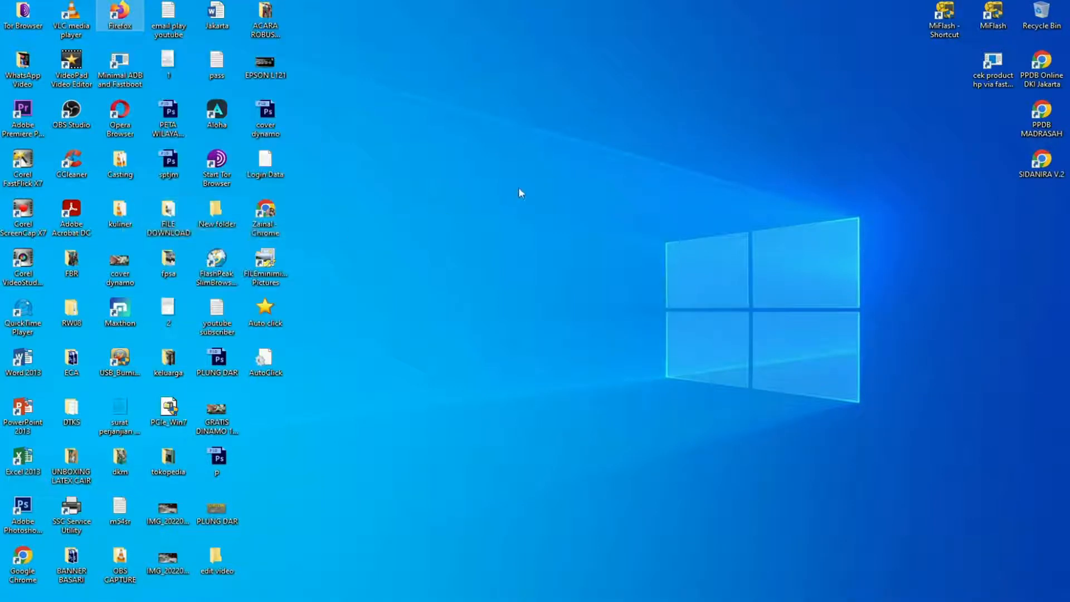
{"action": "right_click", "coordinate": [523, 81]}
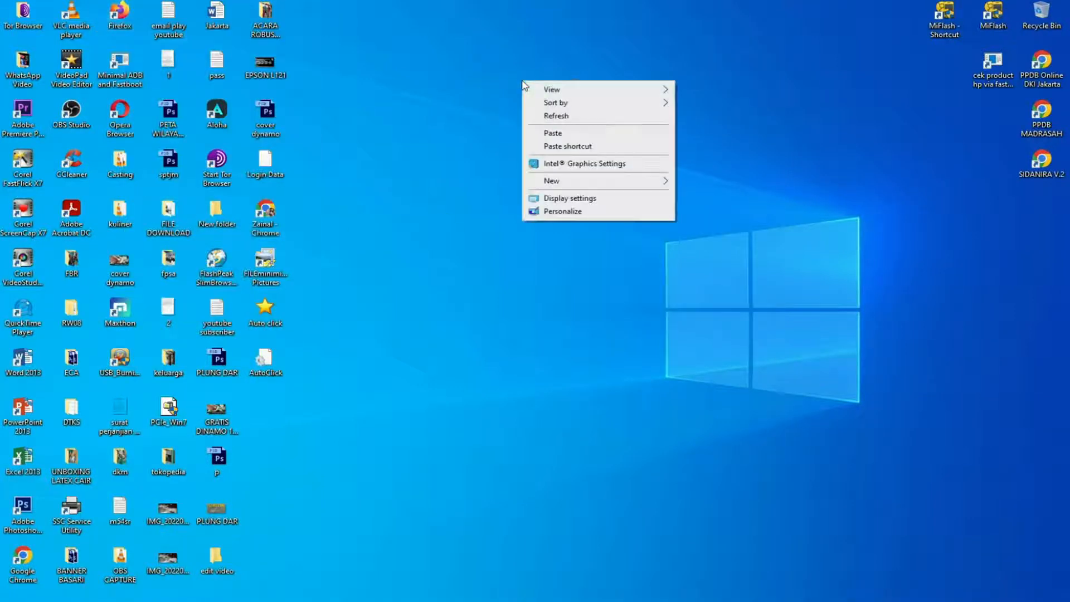
{"action": "left_click", "coordinate": [562, 134]}
{"action": "left_click_drag", "start_coordinate": [508, 62], "coordinate": [455, 27]}
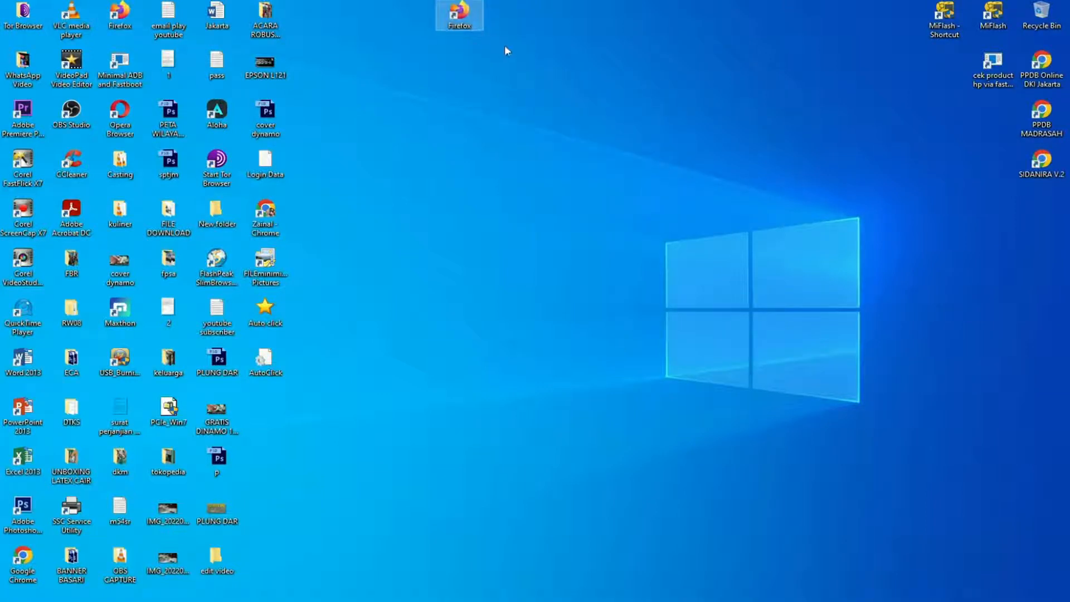
Rename the pasted Firefox shortcut as cl1.
{"action": "right_click", "coordinate": [459, 21]}
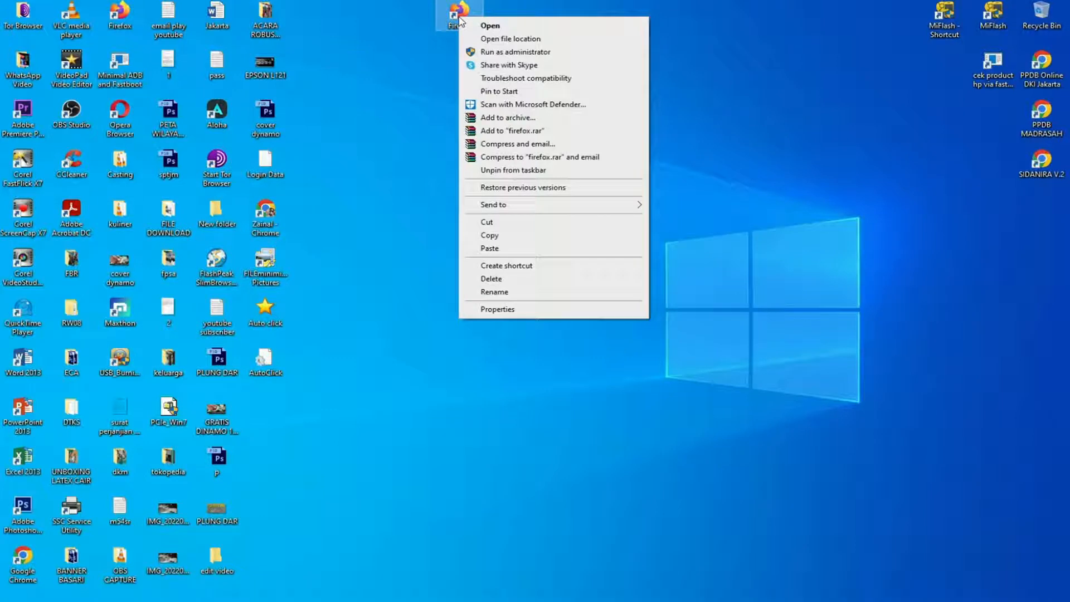
{"action": "left_click", "coordinate": [503, 292]}
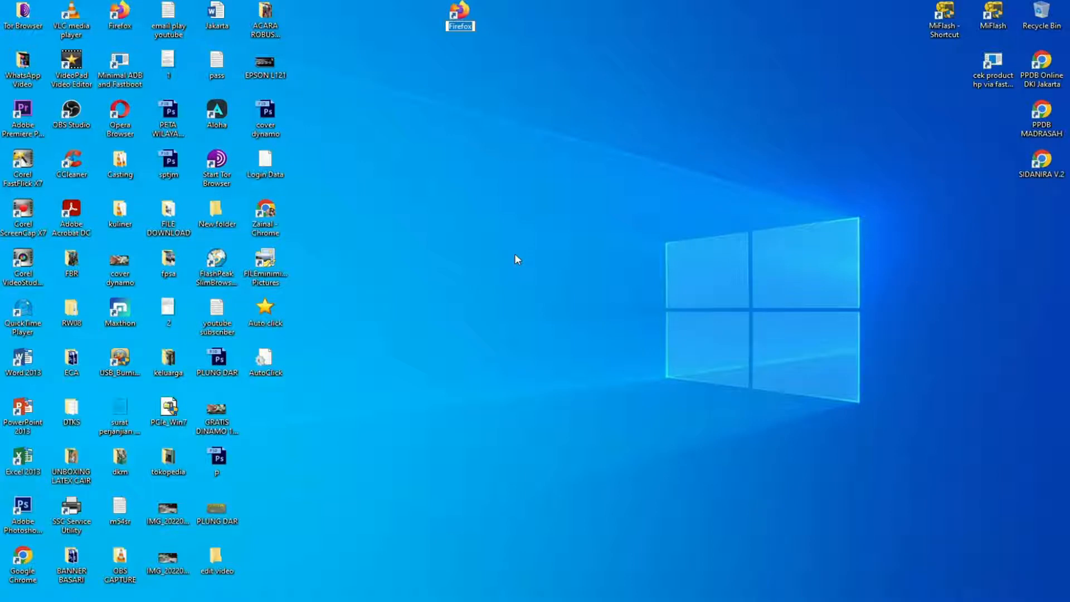
{"action": "type", "text": "cl1"}
{"action": "key", "text": "Return"}
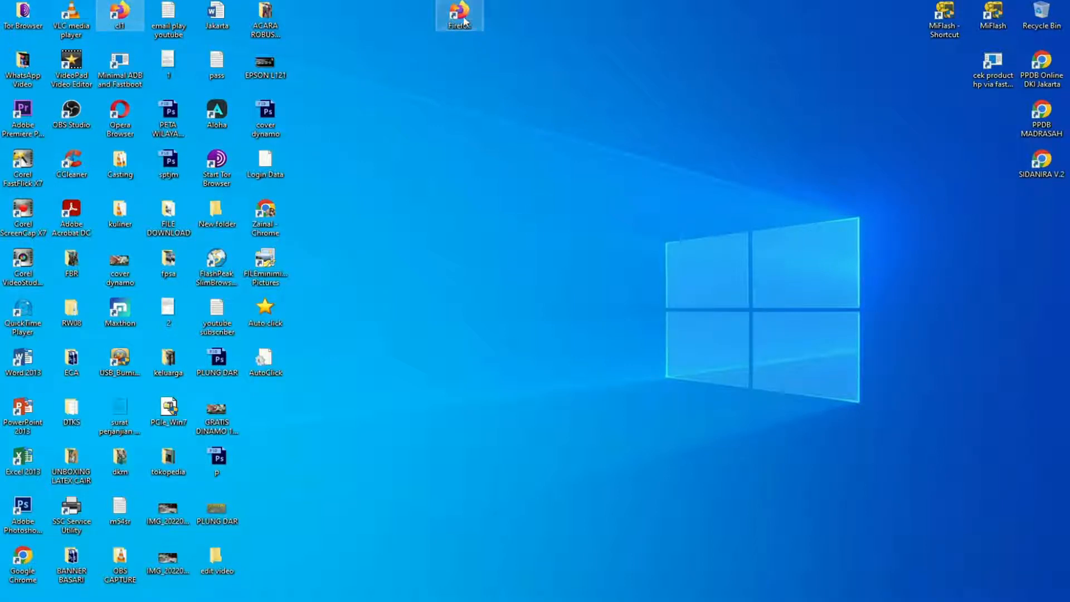
Put the original Firefox shortcut back among the other icons and move cl1 to the empty desktop area beside them.
{"action": "left_click_drag", "start_coordinate": [120, 20], "coordinate": [571, 51]}
{"action": "left_click", "coordinate": [488, 43]}
{"action": "left_click_drag", "start_coordinate": [896, 64], "coordinate": [121, 23]}
{"action": "left_click_drag", "start_coordinate": [557, 76], "coordinate": [420, 26]}
Paste a second copy of the Firefox shortcut on the desktop and rename it cl2.
{"action": "right_click", "coordinate": [500, 27]}
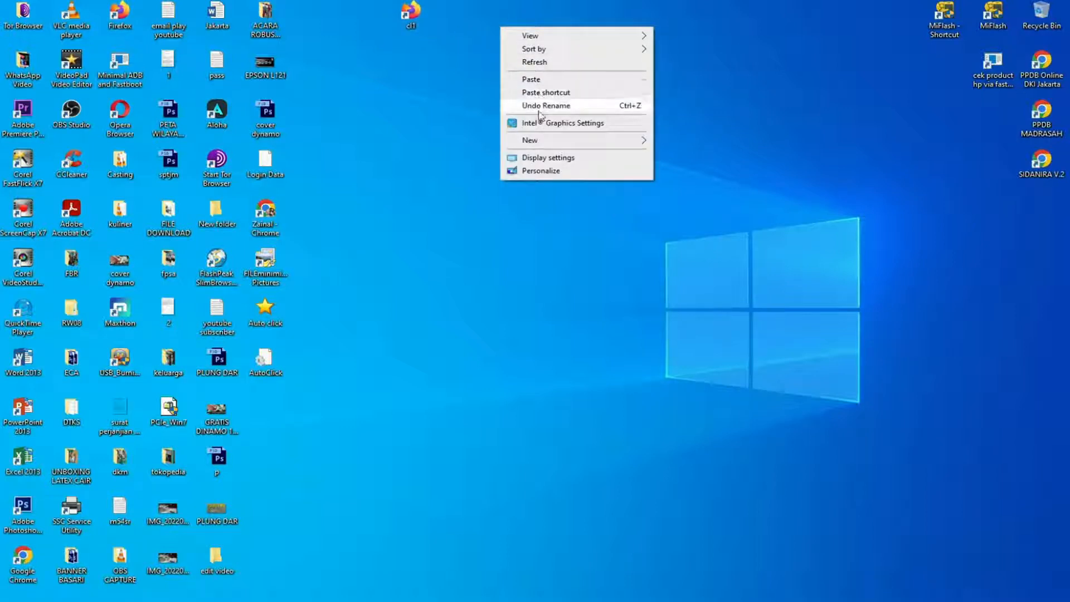
{"action": "left_click", "coordinate": [532, 79]}
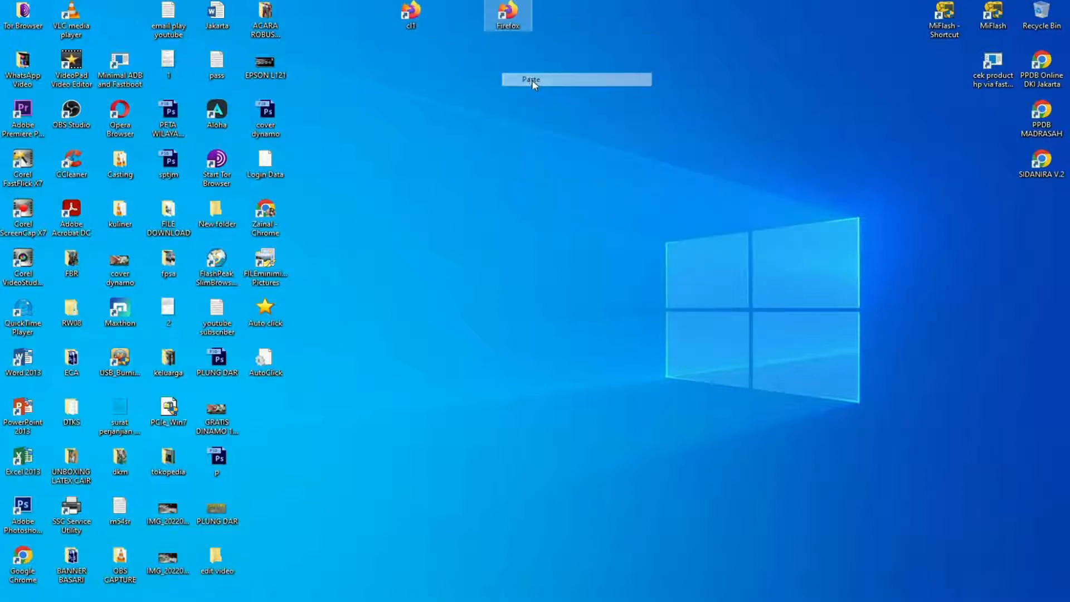
{"action": "right_click", "coordinate": [512, 24]}
{"action": "left_click", "coordinate": [580, 301]}
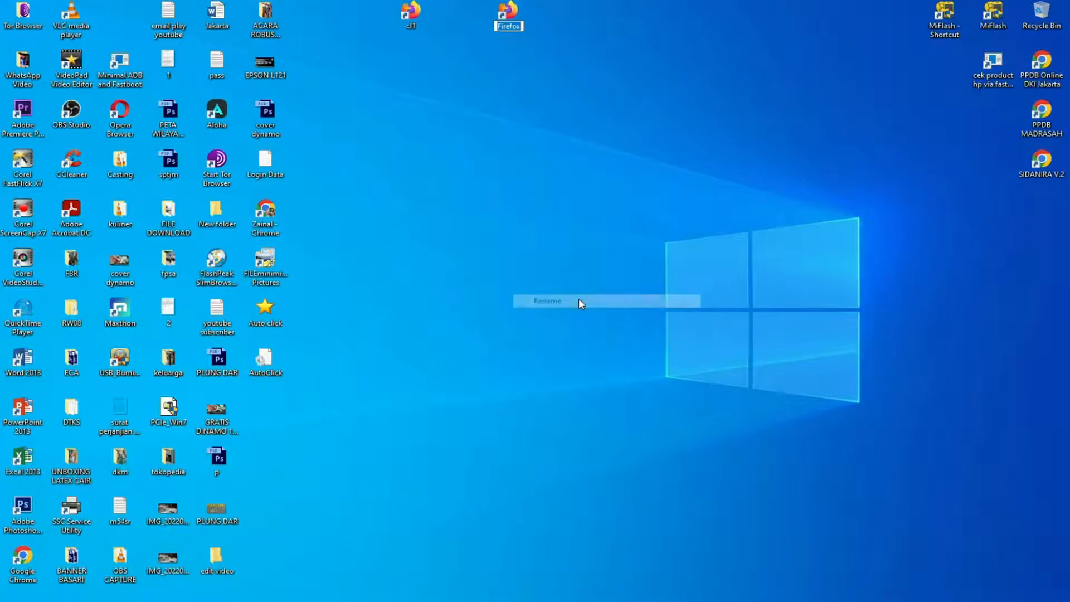
{"action": "type", "text": "cl2"}
{"action": "key", "text": "Return"}
Paste a third copy of the Firefox shortcut on the desktop and rename it cl3.
{"action": "right_click", "coordinate": [544, 143]}
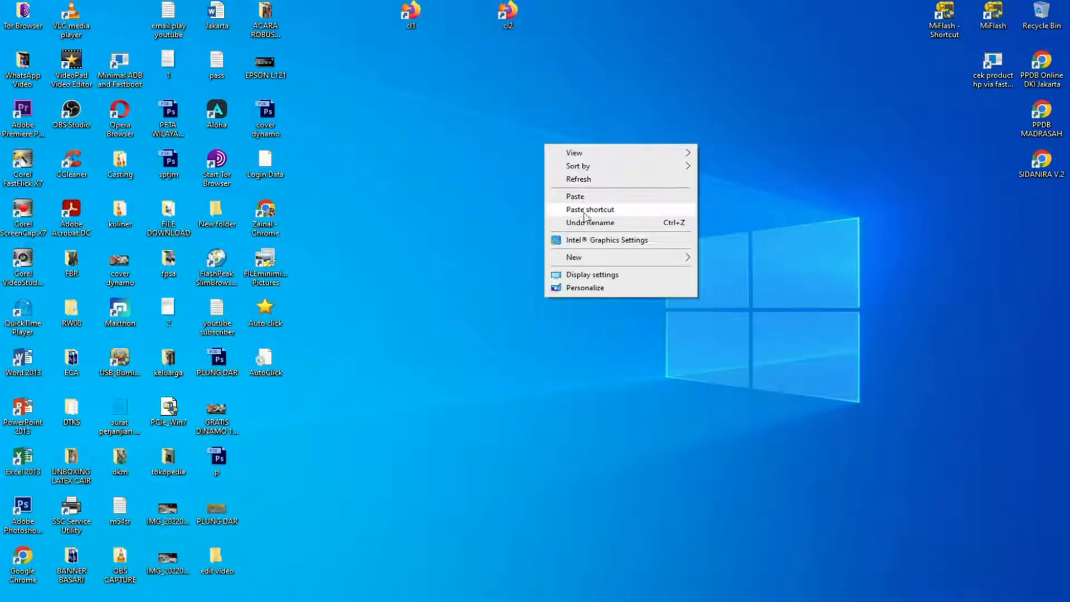
{"action": "left_click", "coordinate": [580, 197]}
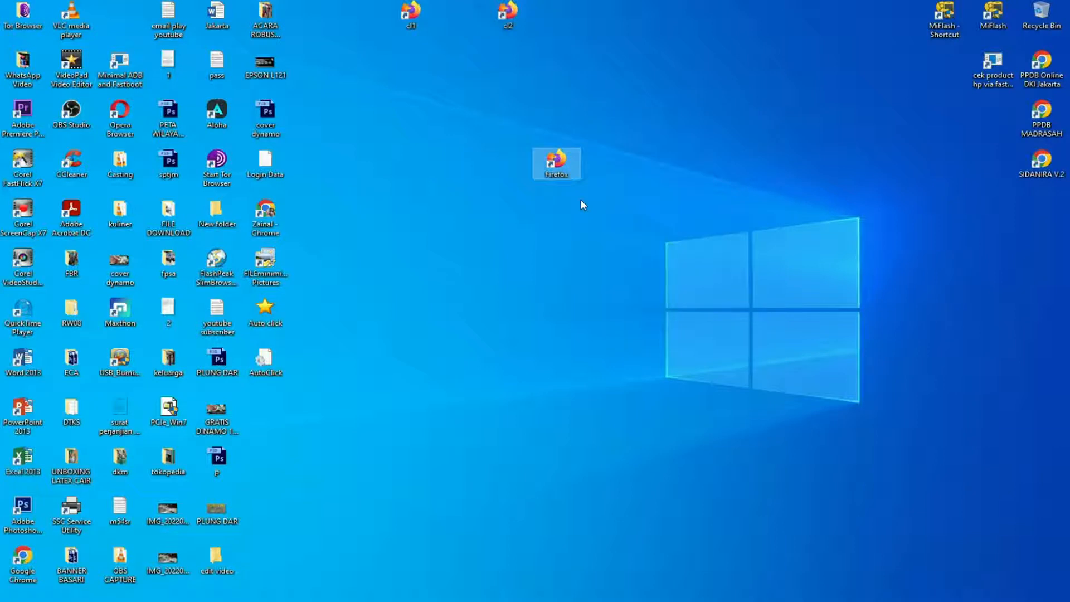
{"action": "right_click", "coordinate": [559, 170]}
{"action": "left_click", "coordinate": [607, 446]}
{"action": "type", "text": "c"}
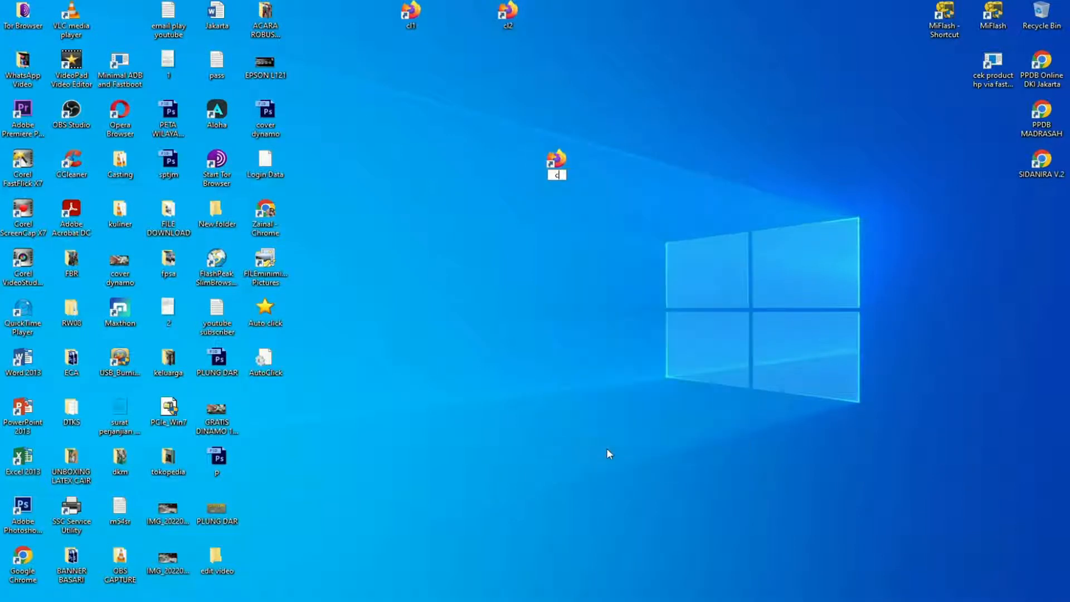
{"action": "type", "text": "l3"}
{"action": "key", "text": "Return"}
Line up the cl1, cl2 and cl3 shortcuts in a row and move them together to the middle of the desktop.
{"action": "left_click", "coordinate": [481, 11]}
{"action": "mouse_move", "coordinate": [504, 14]}
{"action": "left_mouse_down"}
{"action": "mouse_move", "coordinate": [437, 16]}
{"action": "mouse_move", "coordinate": [519, 22]}
{"action": "left_mouse_up"}
{"action": "left_click", "coordinate": [556, 162]}
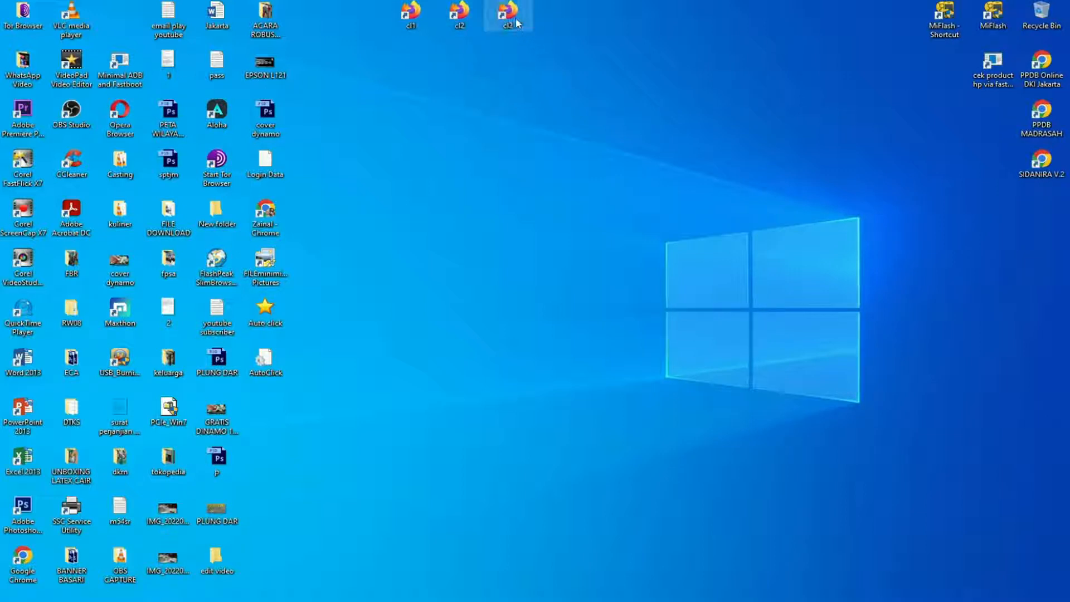
{"action": "left_click_drag", "start_coordinate": [368, 4], "coordinate": [669, 273]}
{"action": "left_click", "coordinate": [728, 222]}
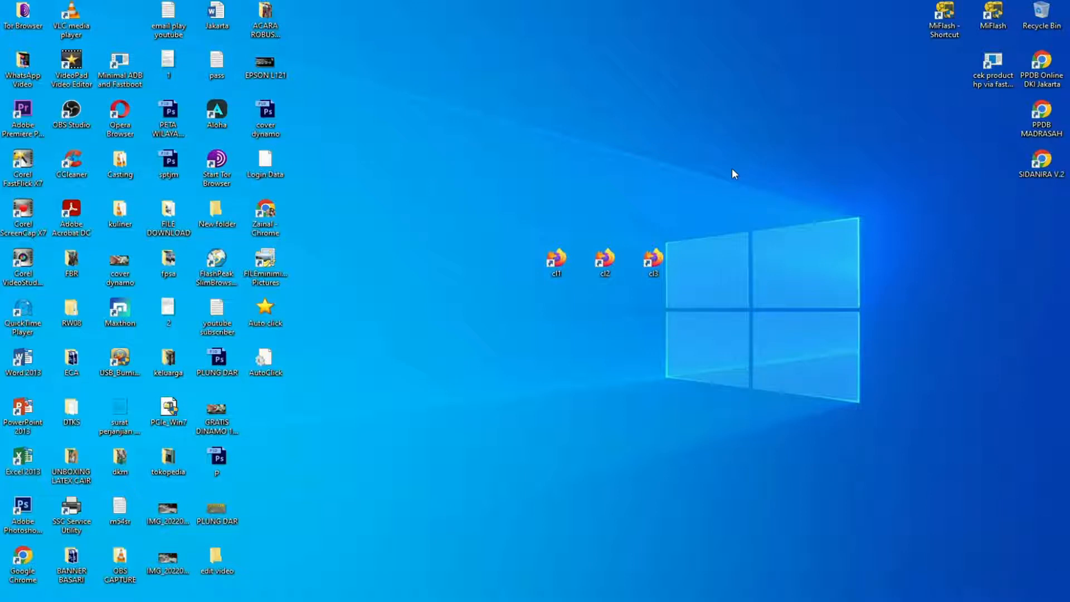
Launch Firefox from the cl1 shortcut to check how it starts, and close the browser window.
{"action": "left_click_drag", "start_coordinate": [472, 228], "coordinate": [728, 309]}
{"action": "left_click", "coordinate": [750, 268]}
{"action": "double_click", "coordinate": [557, 261]}
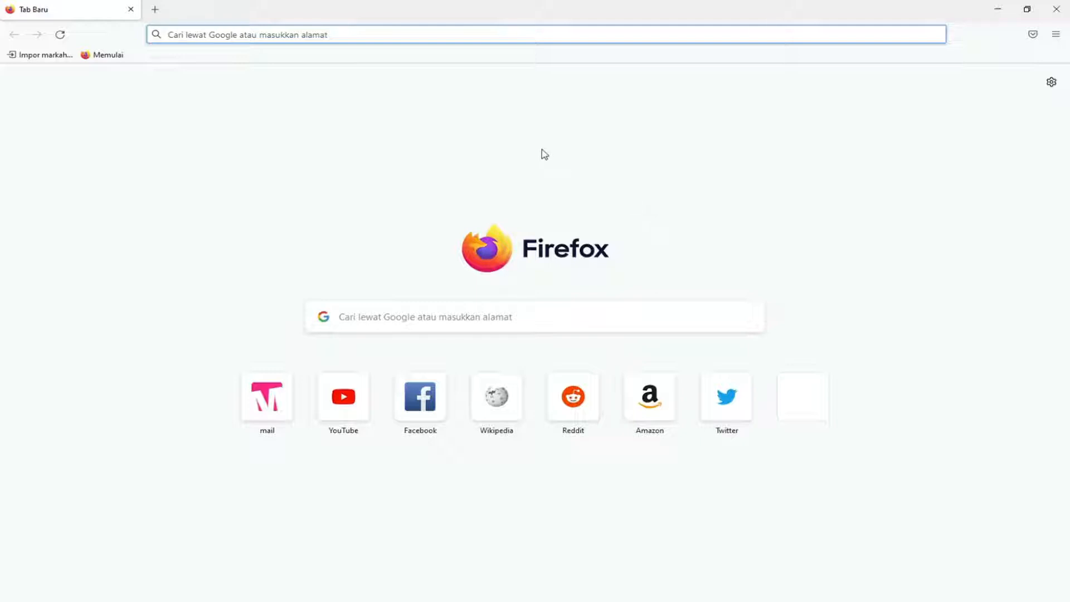
{"action": "left_click", "coordinate": [1050, 10]}
Add the -p parameter after firefox.exe in the target of the cl1 shortcut and save its properties.
{"action": "right_click", "coordinate": [565, 264]}
{"action": "left_click", "coordinate": [618, 557]}
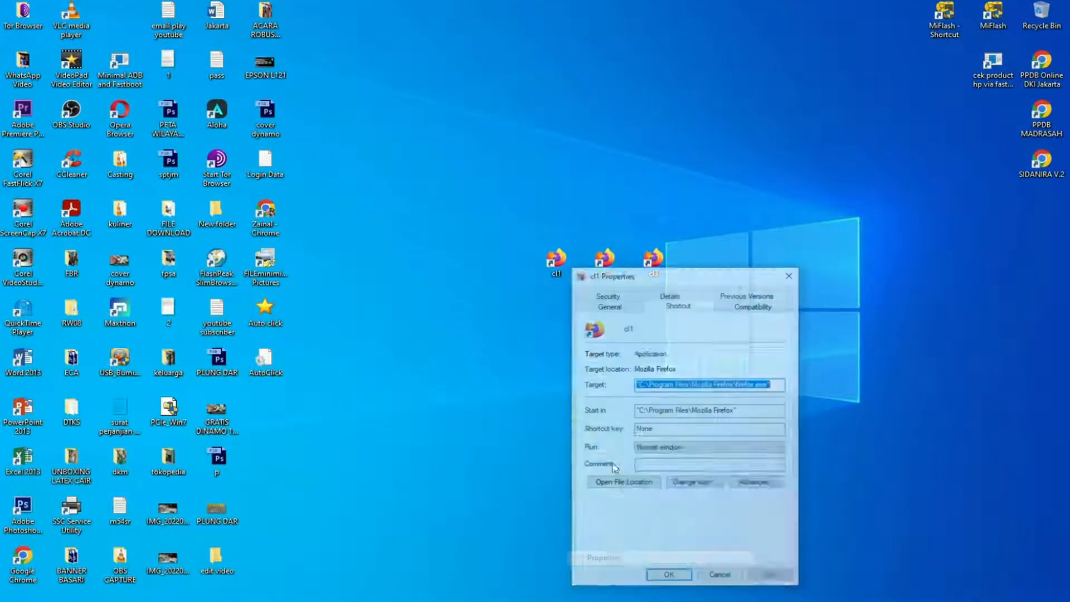
{"action": "left_click", "coordinate": [775, 388]}
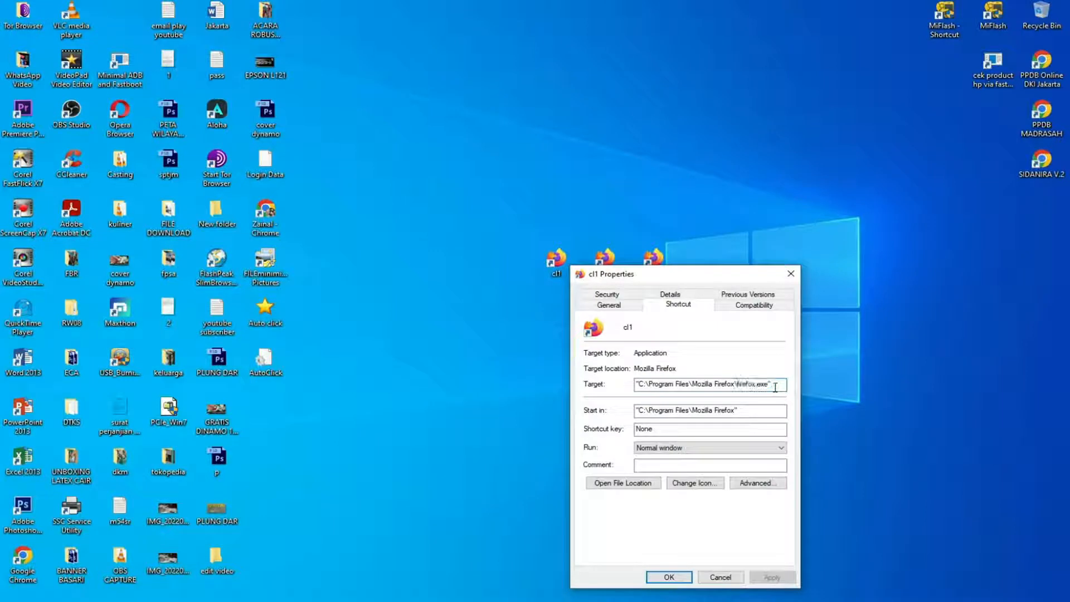
{"action": "left_click_drag", "start_coordinate": [697, 278], "coordinate": [383, 250]}
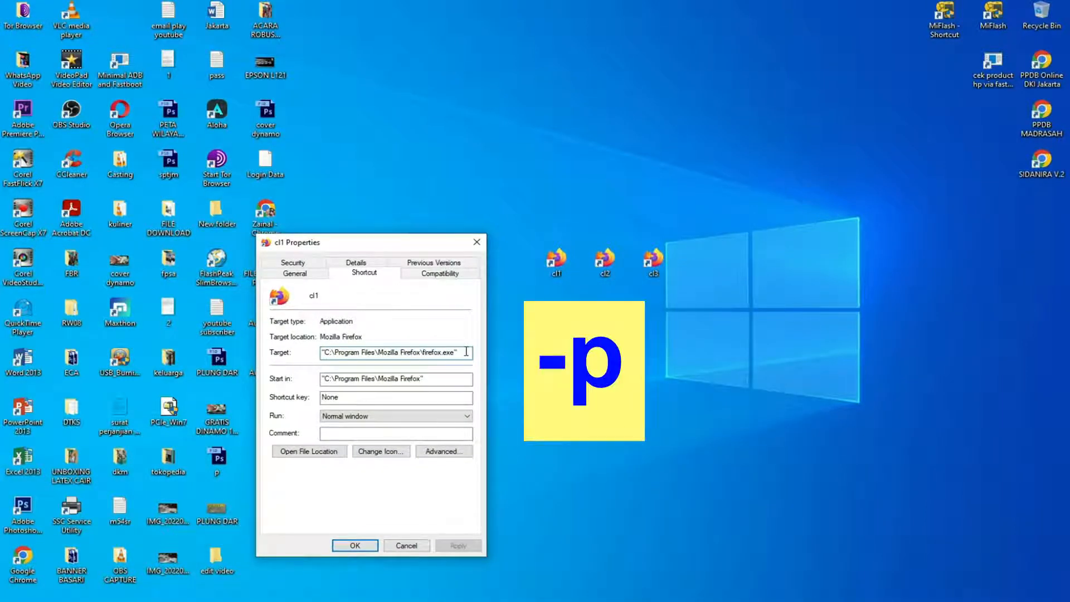
{"action": "type", "text": "-p"}
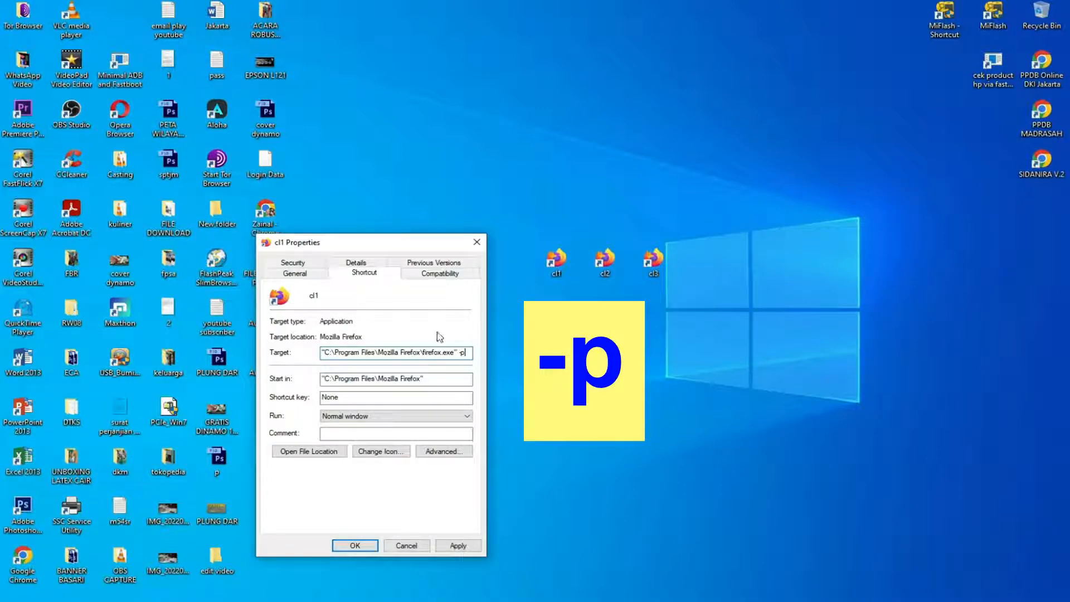
{"action": "left_click", "coordinate": [458, 546]}
{"action": "left_click", "coordinate": [354, 546]}
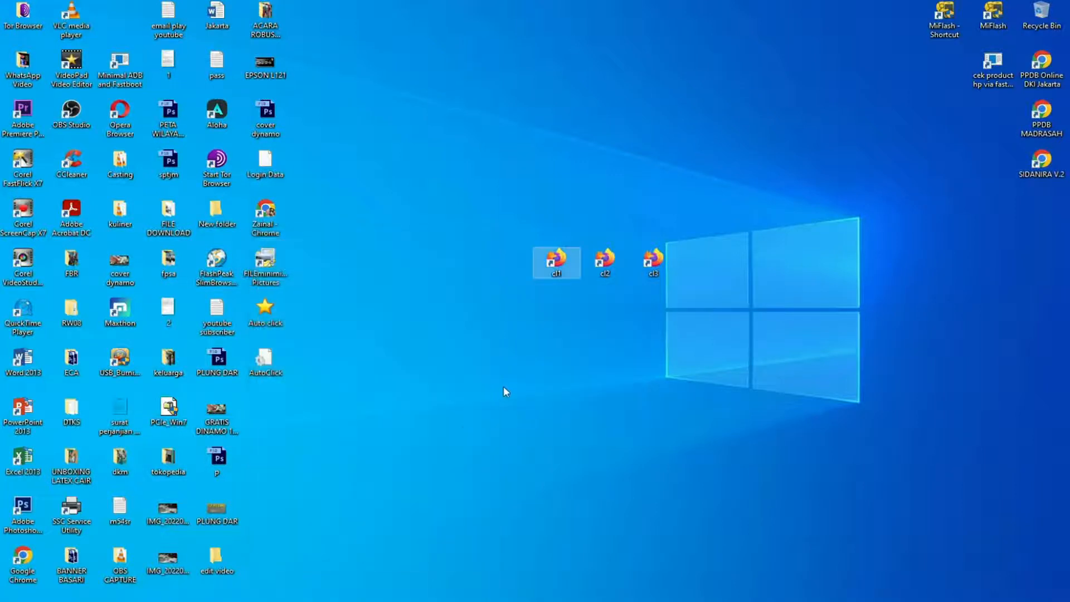
Launch the cl1 shortcut to bring up the Firefox profile chooser and place it clear of the three shortcuts.
{"action": "double_click", "coordinate": [560, 261]}
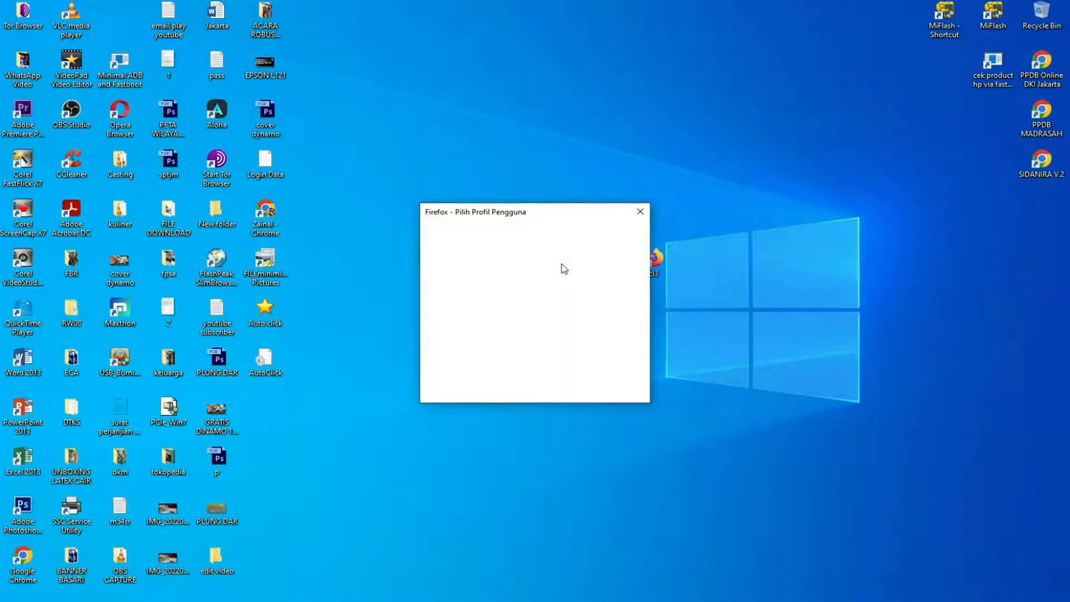
{"action": "left_click_drag", "start_coordinate": [544, 216], "coordinate": [436, 233]}
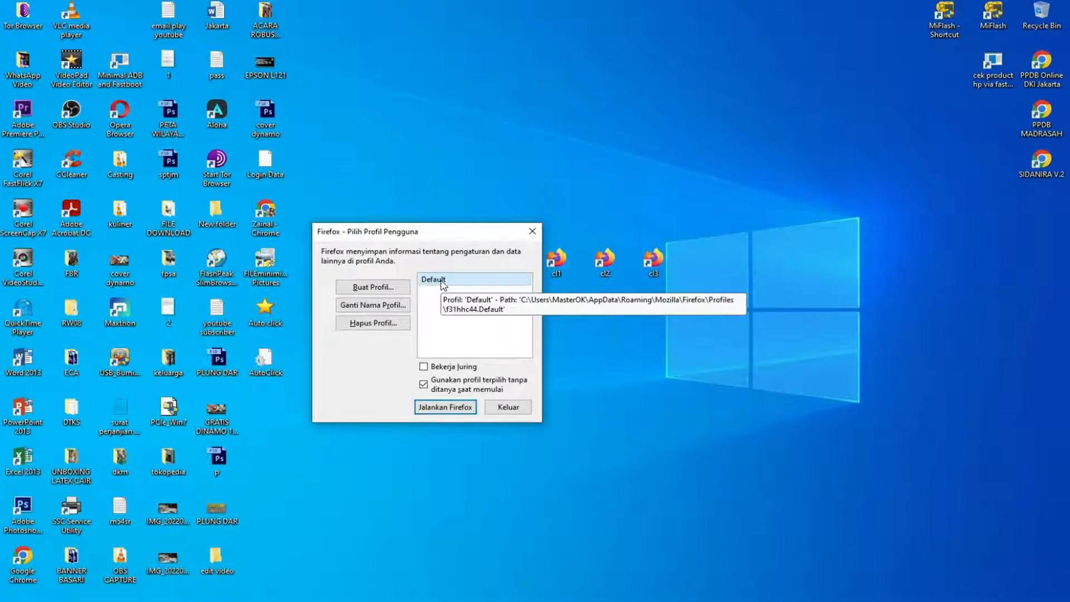
{"action": "left_click_drag", "start_coordinate": [457, 234], "coordinate": [446, 225]}
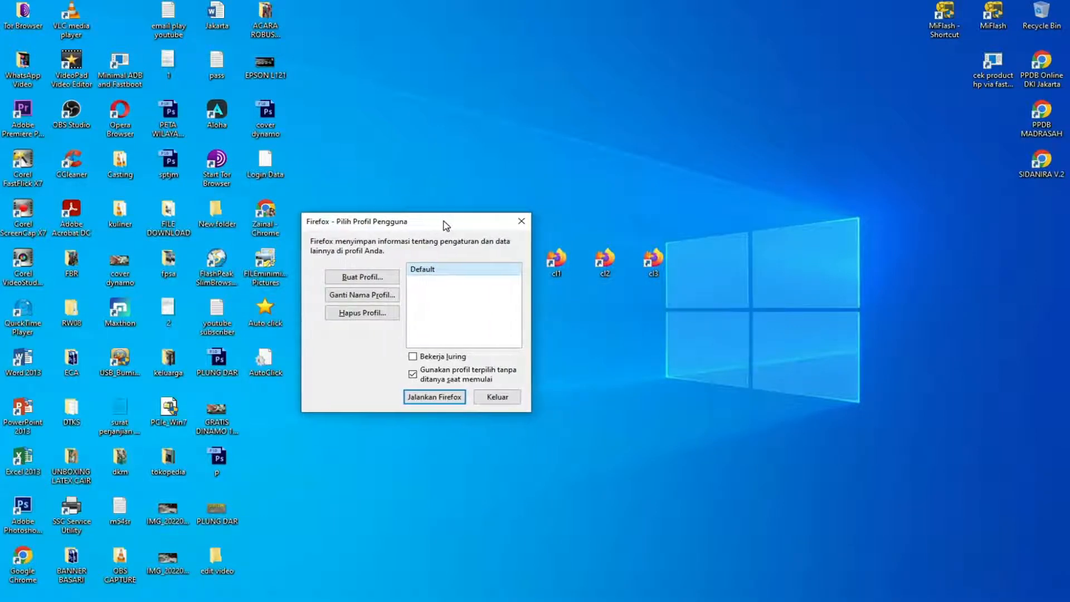
{"action": "left_click", "coordinate": [372, 278]}
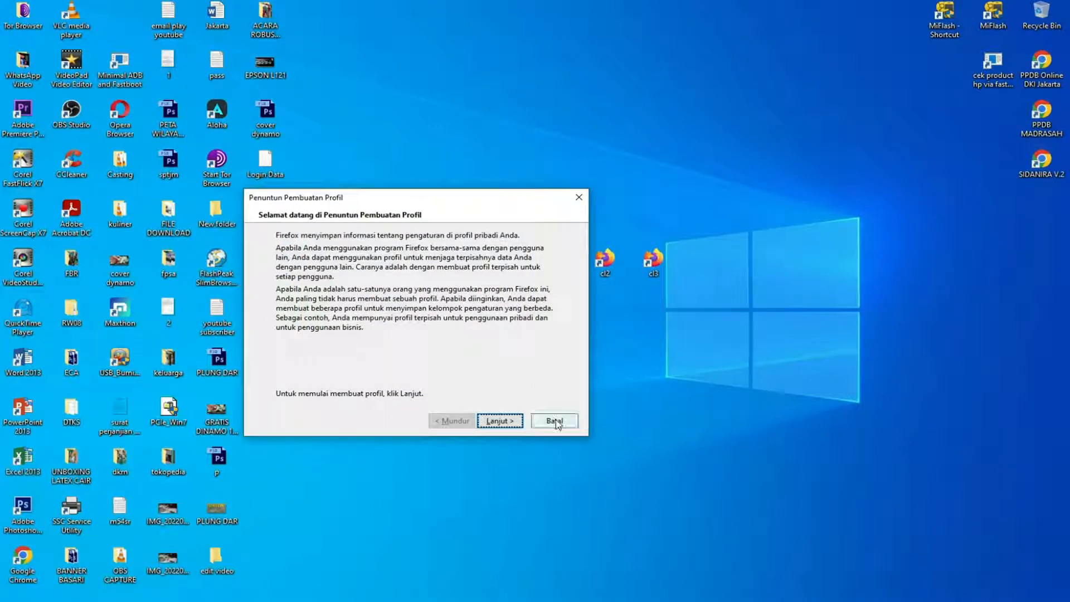
{"action": "left_click", "coordinate": [579, 197]}
{"action": "left_click_drag", "start_coordinate": [457, 234], "coordinate": [469, 264]}
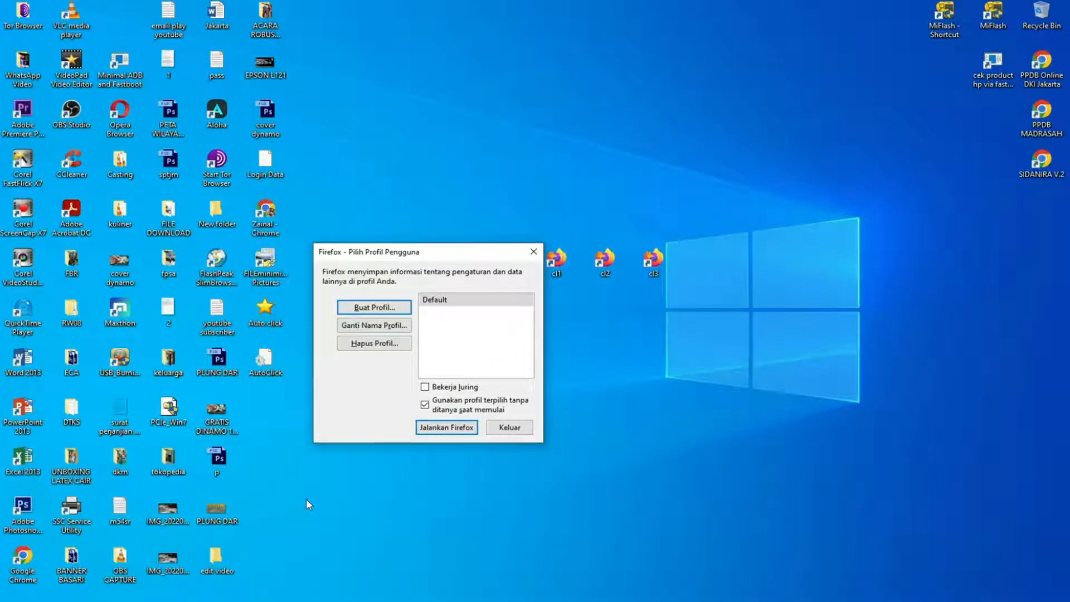
Open a File Explorer window, move it to the desktop's upper-left area, and browse to the Users folder on Local Disk (C:).
{"action": "left_click", "coordinate": [128, 601]}
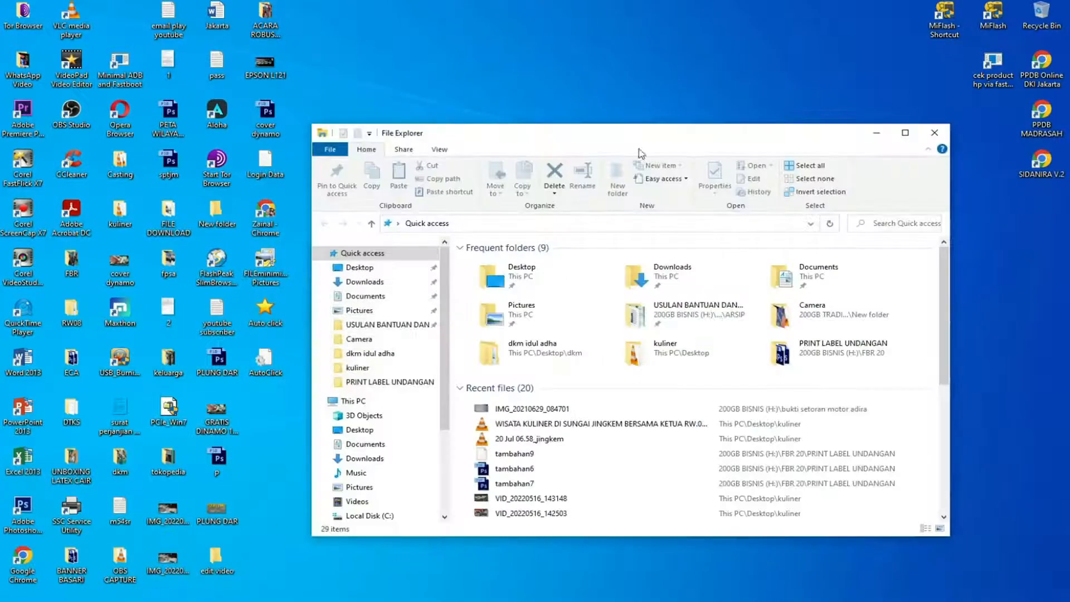
{"action": "left_click_drag", "start_coordinate": [641, 149], "coordinate": [359, 41]}
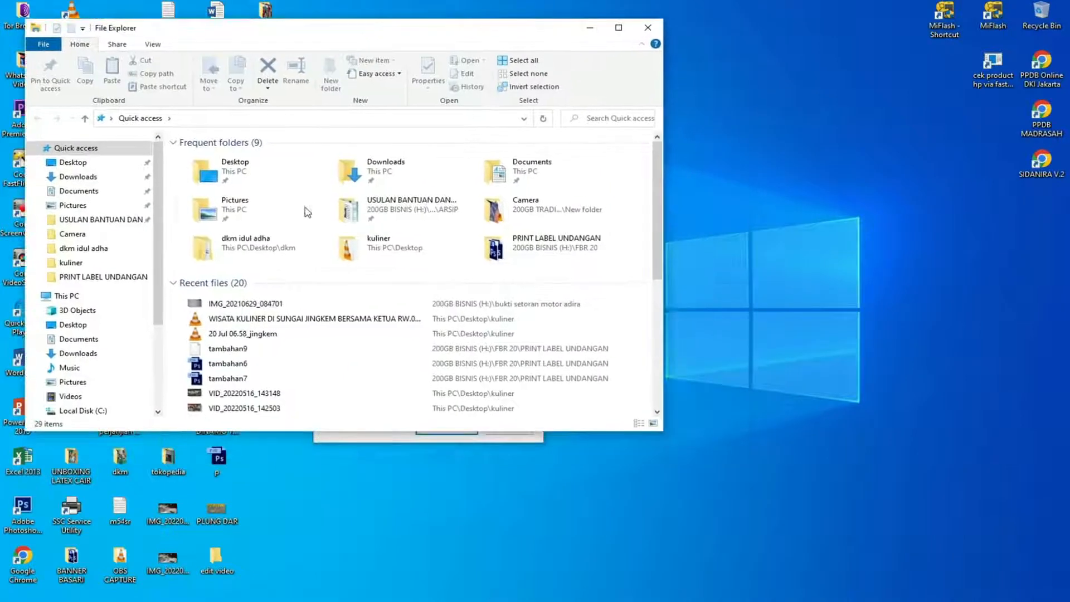
{"action": "left_click_drag", "start_coordinate": [161, 295], "coordinate": [161, 336]}
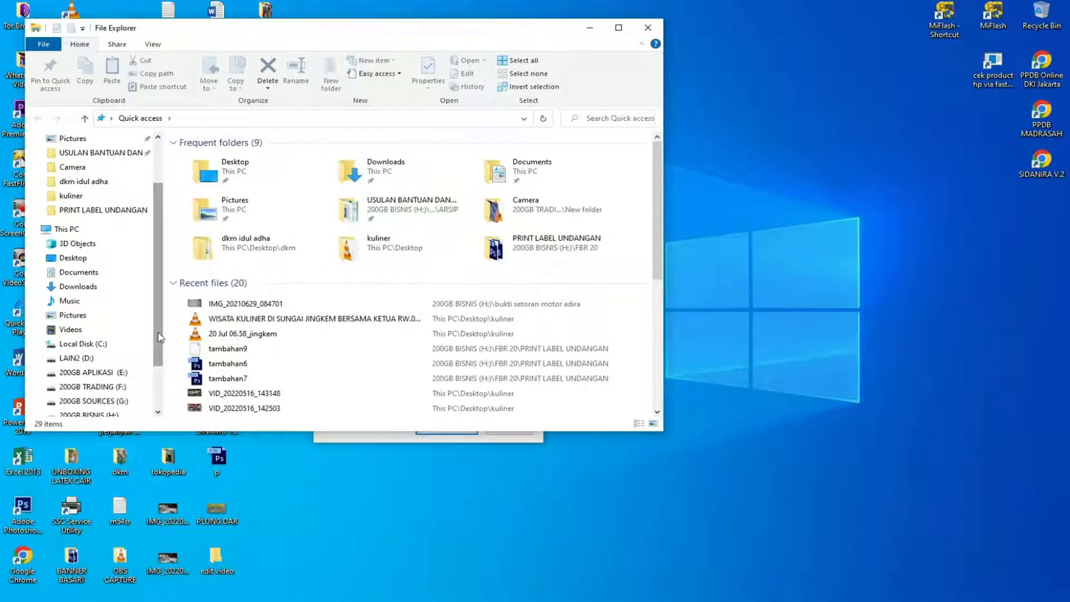
{"action": "left_click", "coordinate": [101, 345]}
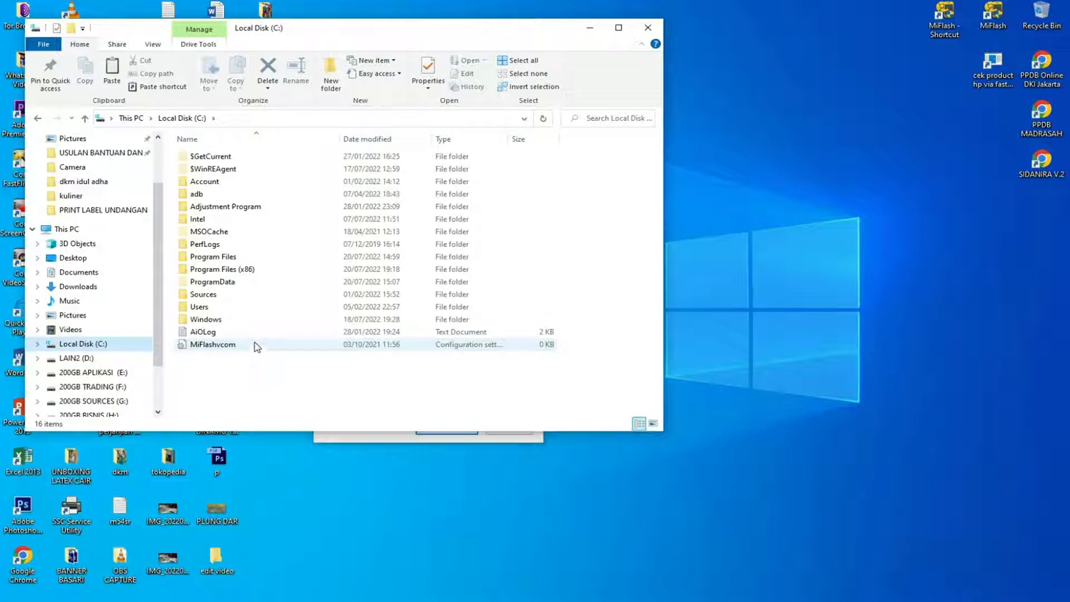
{"action": "double_click", "coordinate": [203, 308]}
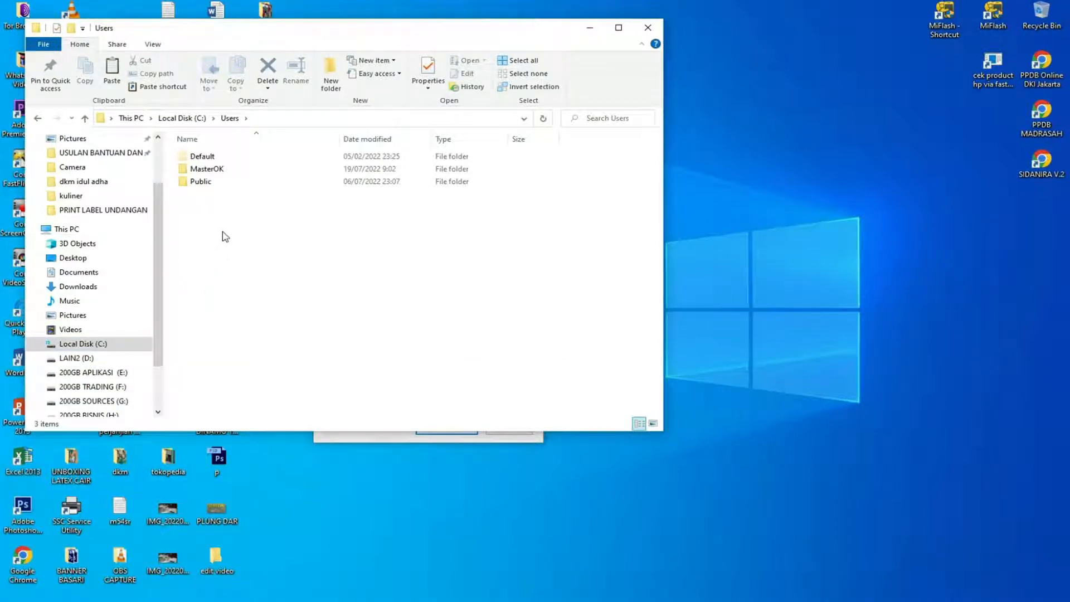
Look over the Default, MasterOK and Public folders in Users and open the MasterOK folder.
{"action": "left_click", "coordinate": [218, 173]}
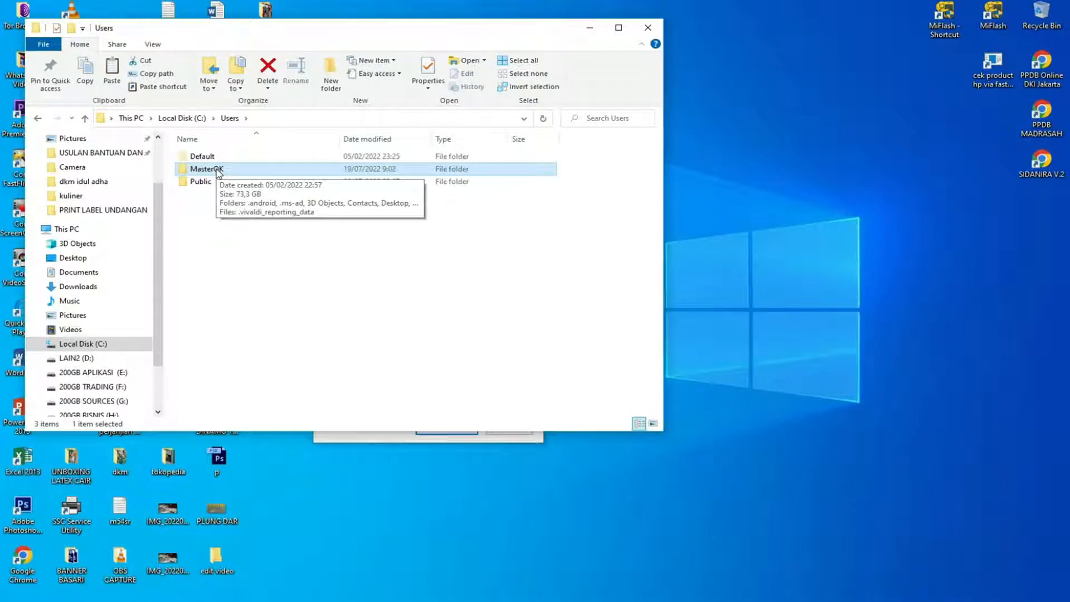
{"action": "left_click", "coordinate": [202, 227]}
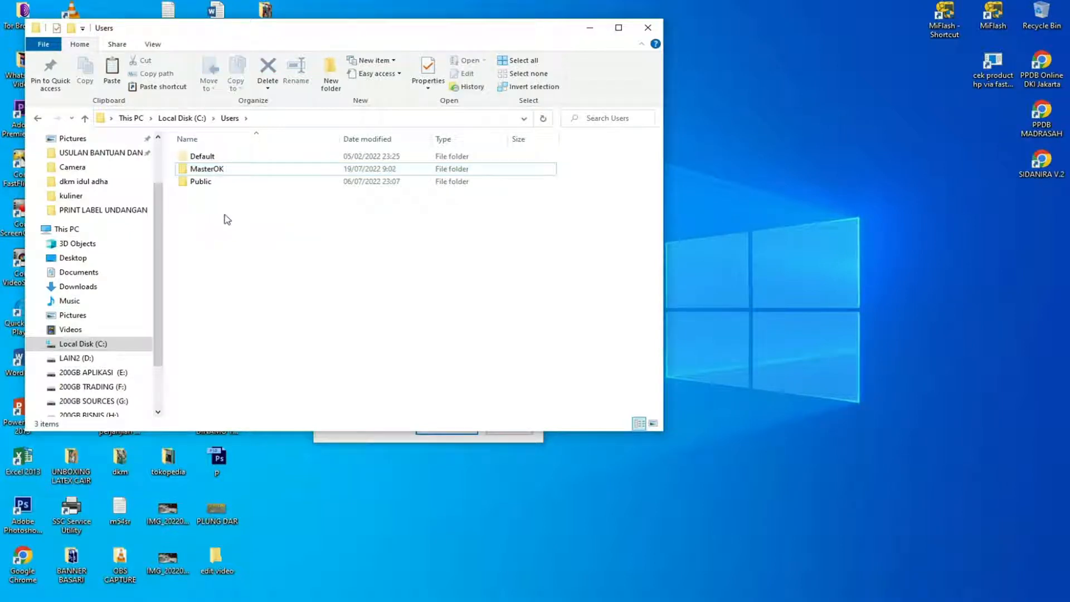
{"action": "left_click", "coordinate": [207, 161]}
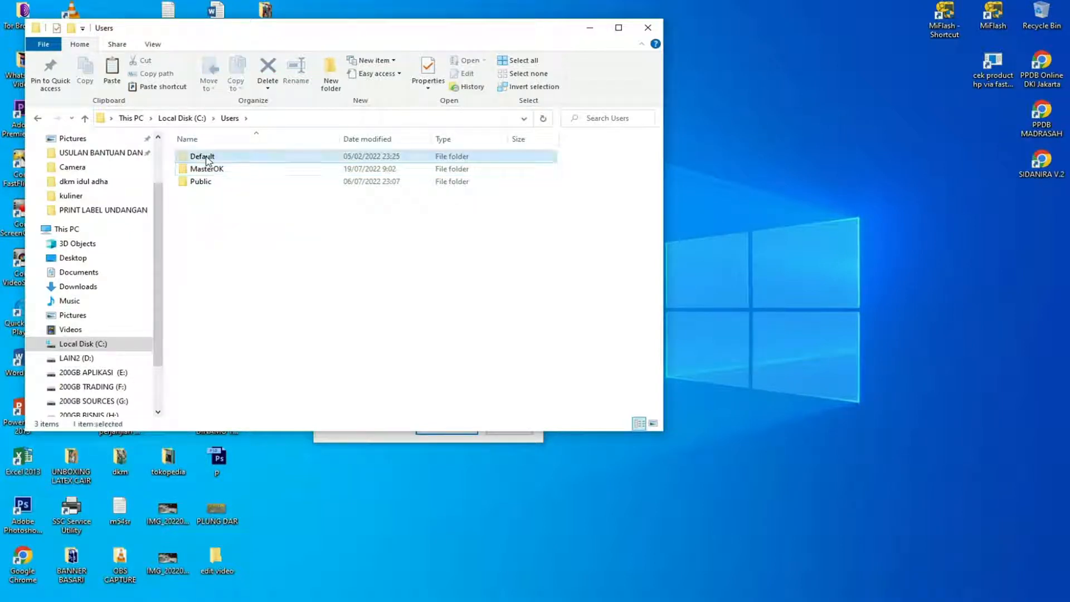
{"action": "left_click", "coordinate": [204, 183]}
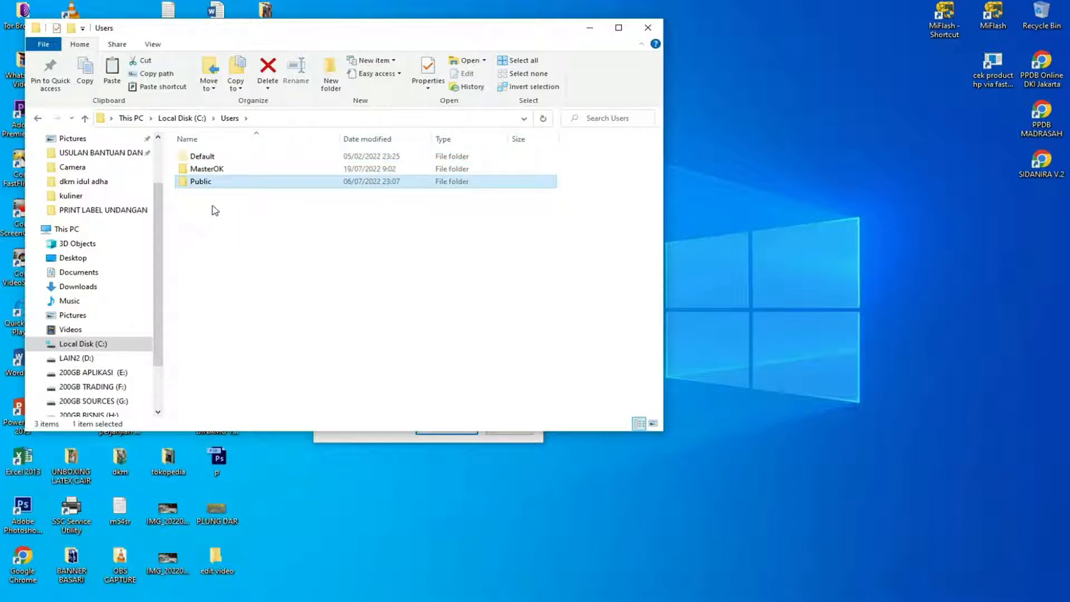
{"action": "left_click", "coordinate": [217, 173]}
{"action": "left_click", "coordinate": [258, 232]}
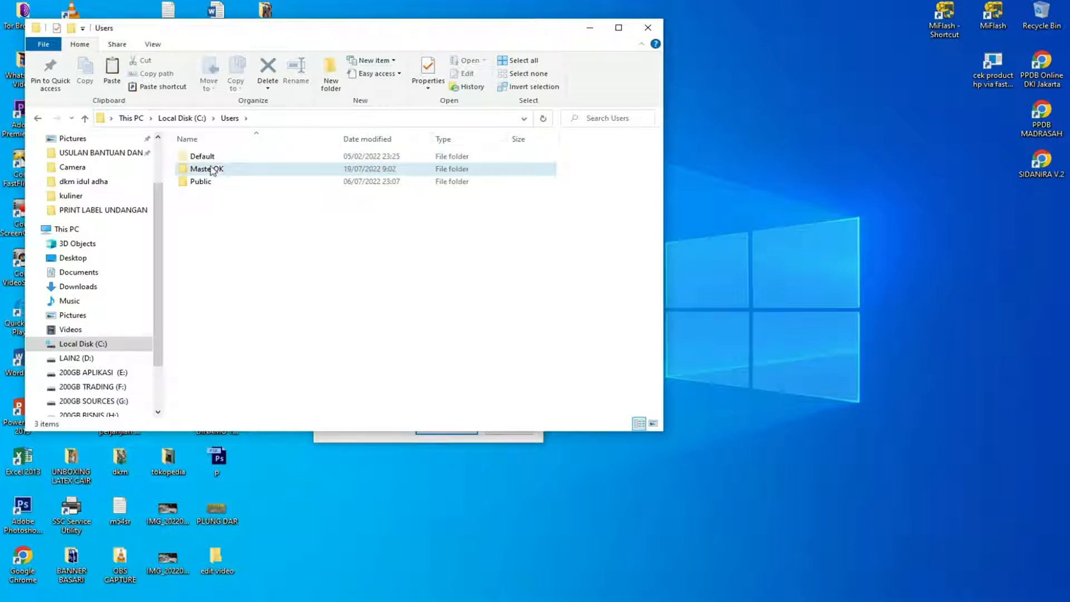
{"action": "double_click", "coordinate": [215, 171]}
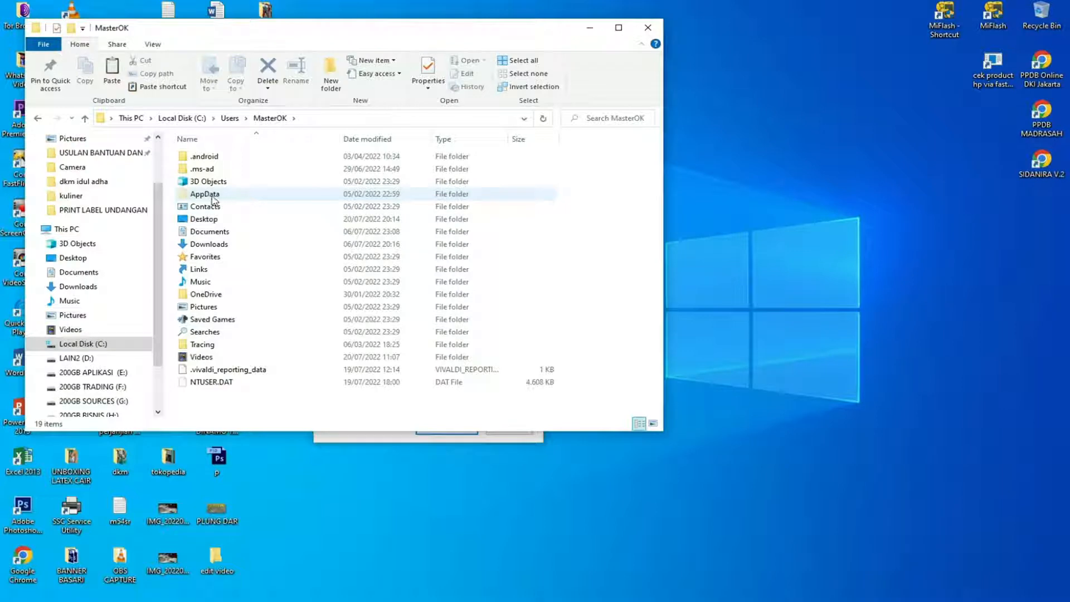
Turn the display of hidden items off and back on to show how it affects the AppData folder.
{"action": "left_click", "coordinate": [154, 45]}
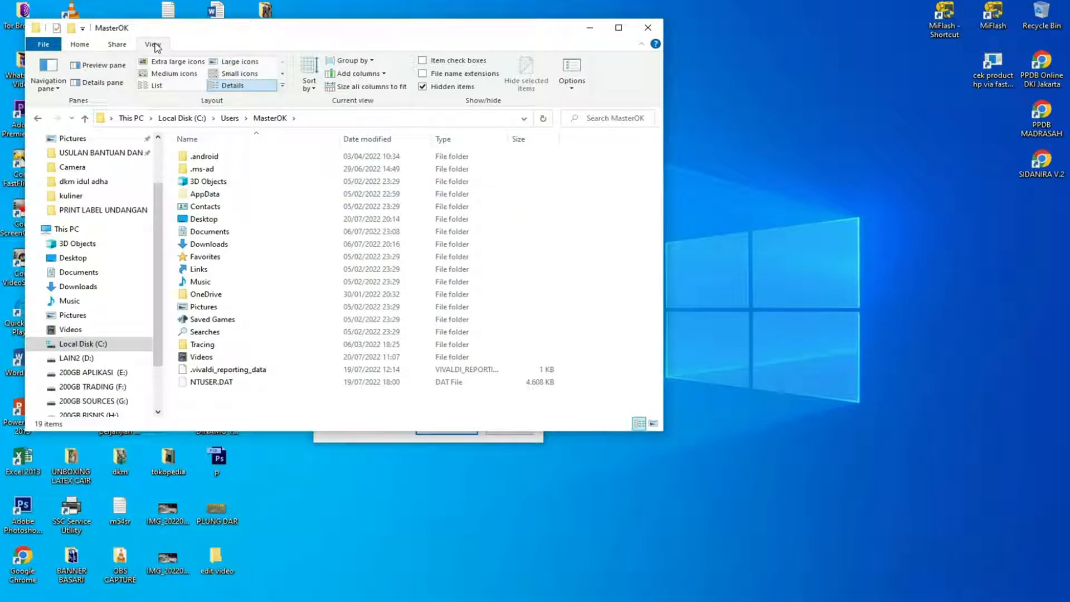
{"action": "left_click", "coordinate": [423, 87]}
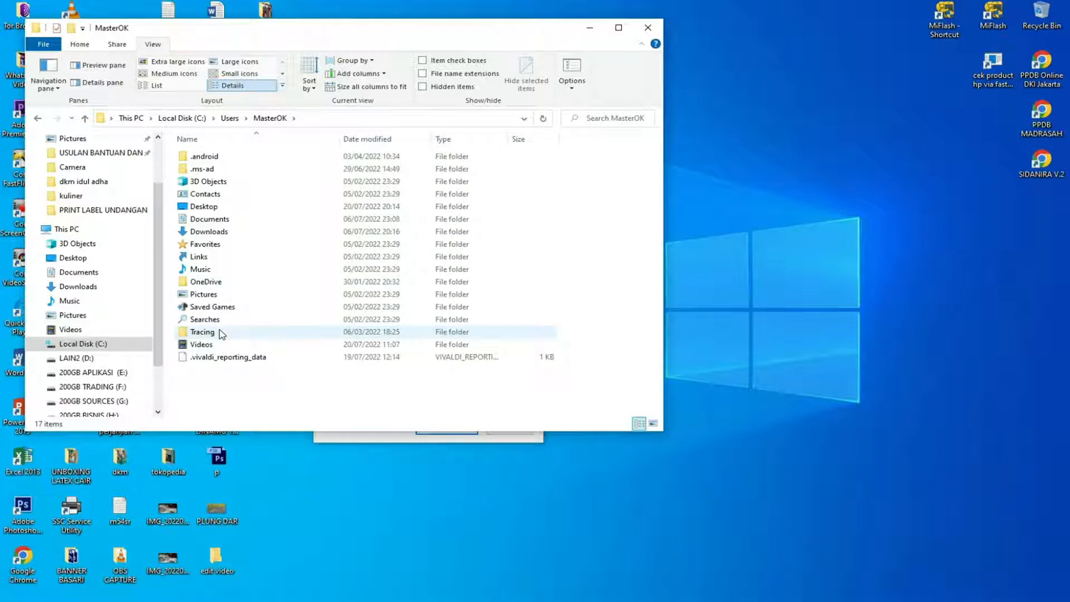
{"action": "left_click", "coordinate": [423, 87]}
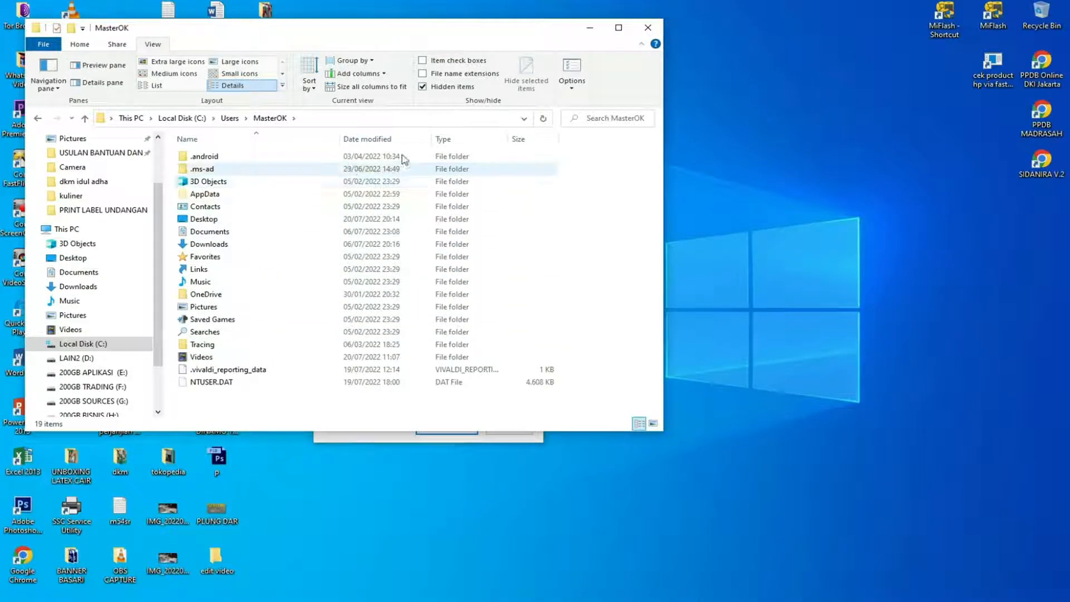
Open the AppData folder inside MasterOK and open its Local subfolder in a separate window.
{"action": "double_click", "coordinate": [207, 196]}
{"action": "left_click_drag", "start_coordinate": [358, 38], "coordinate": [476, 67]}
{"action": "left_click", "coordinate": [322, 188]}
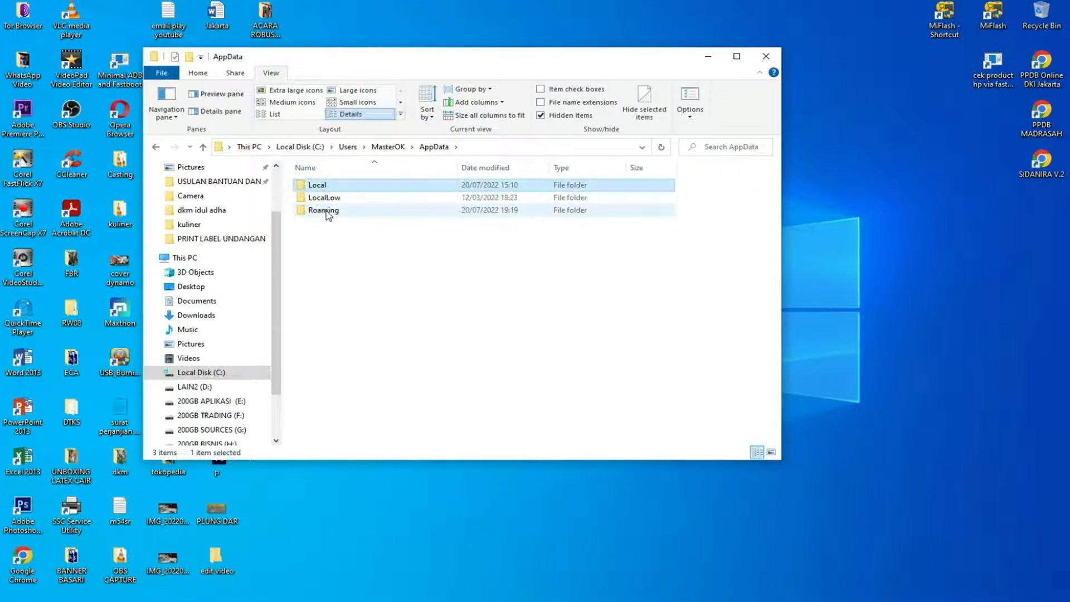
{"action": "right_click", "coordinate": [321, 189]}
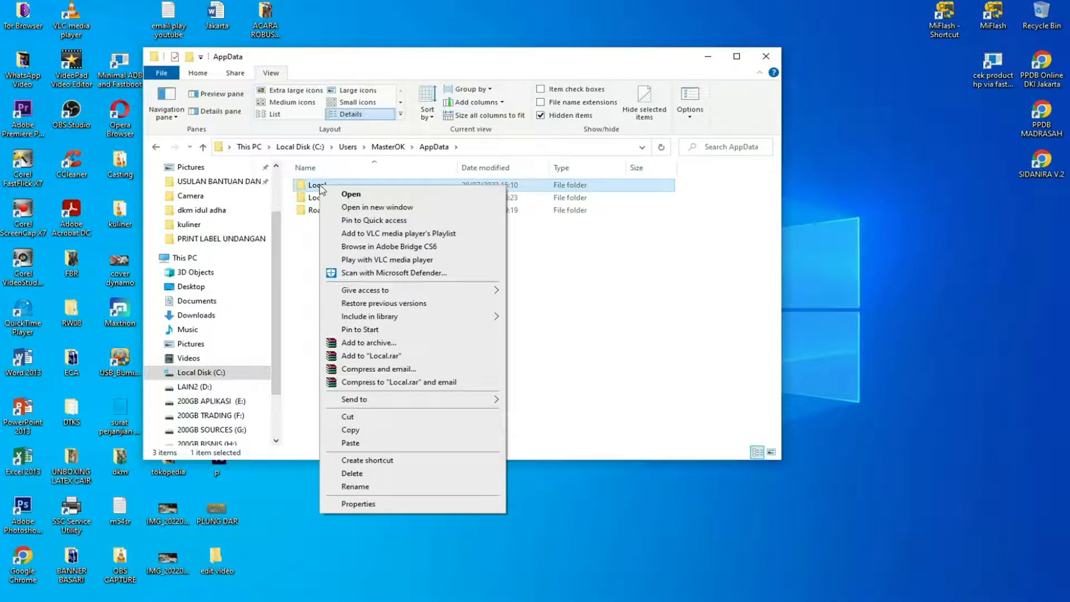
{"action": "left_click", "coordinate": [390, 207]}
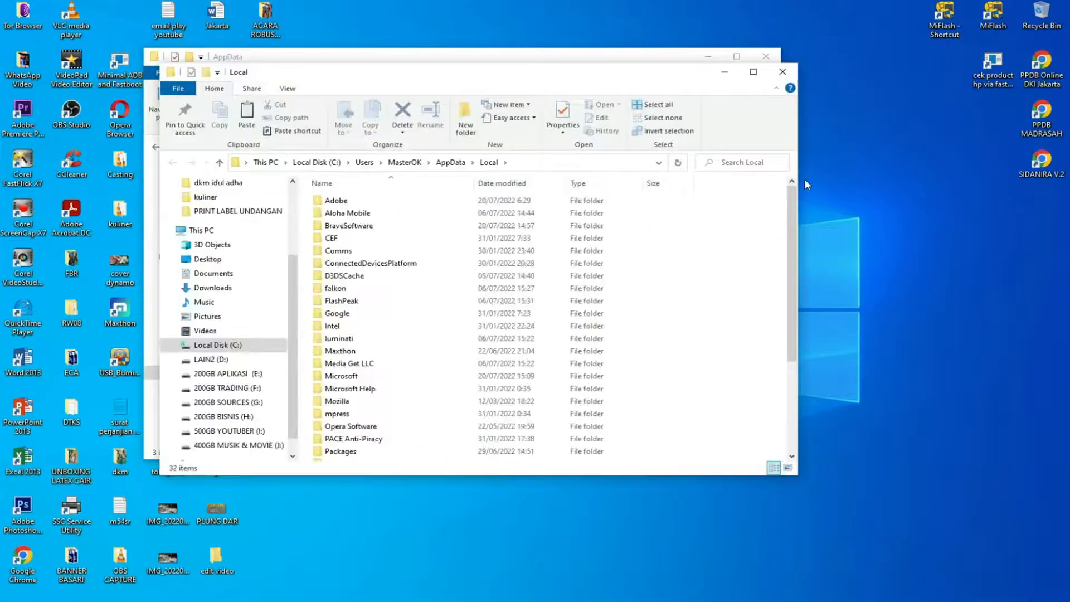
Narrow the Local window and move it to the desktop's upper-left corner, with the AppData window placed beside it.
{"action": "left_click_drag", "start_coordinate": [805, 185], "coordinate": [514, 180]}
{"action": "left_click_drag", "start_coordinate": [370, 78], "coordinate": [216, 27]}
{"action": "left_click_drag", "start_coordinate": [457, 61], "coordinate": [659, 34]}
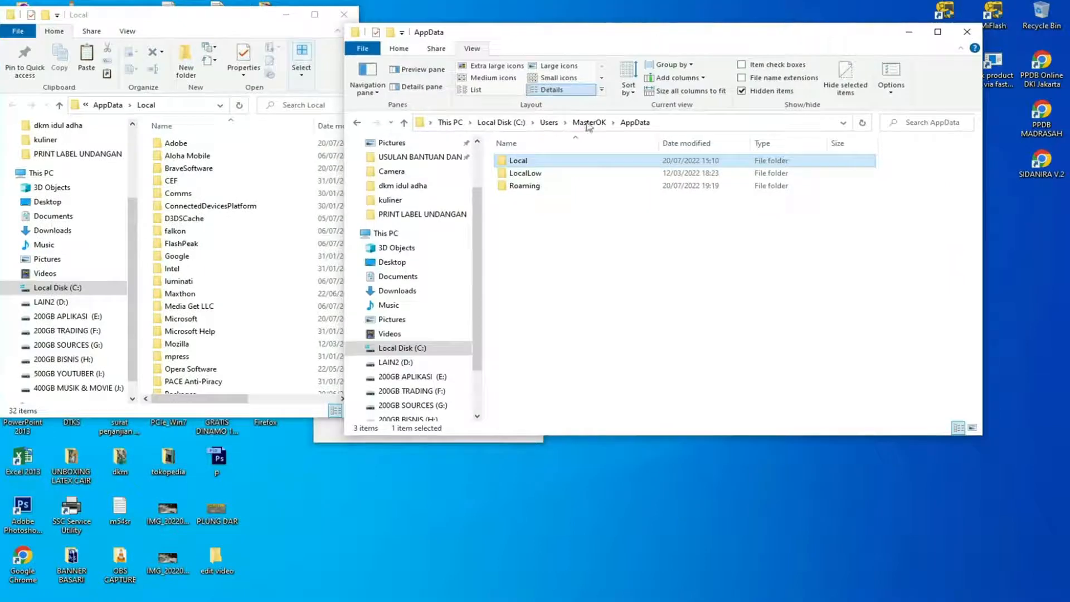
Open the Roaming folder from AppData, shrink its window and stack it directly below the Local window.
{"action": "double_click", "coordinate": [532, 188]}
{"action": "left_click_drag", "start_coordinate": [984, 206], "coordinate": [740, 206]}
{"action": "left_click_drag", "start_coordinate": [585, 46], "coordinate": [217, 333]}
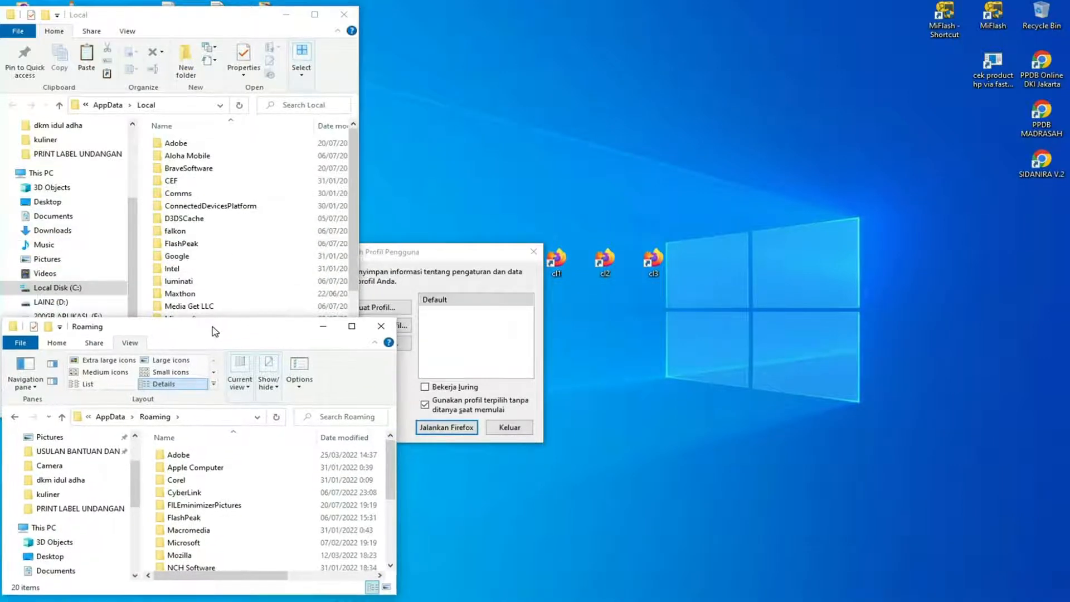
{"action": "left_click", "coordinate": [223, 23]}
{"action": "mouse_move", "coordinate": [222, 7]}
{"action": "left_mouse_down"}
{"action": "mouse_move", "coordinate": [222, 110]}
{"action": "mouse_move", "coordinate": [223, 8]}
{"action": "left_mouse_up"}
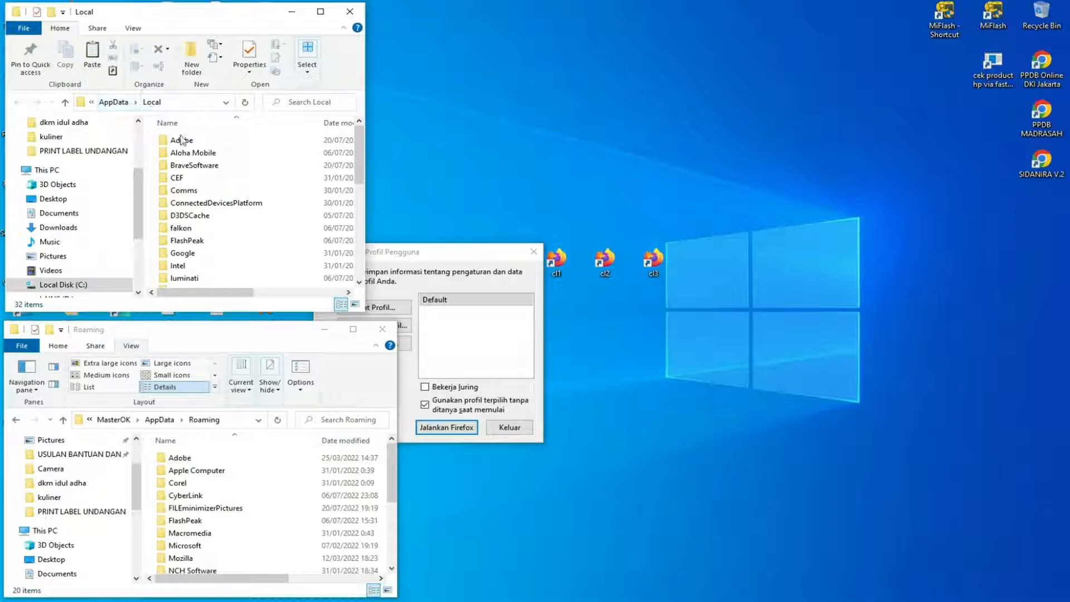
In the Local window, browse to the Mozilla\Firefox\Profiles folder.
{"action": "scroll", "coordinate": [193, 261], "scroll_direction": "down", "scroll_amount": 2}
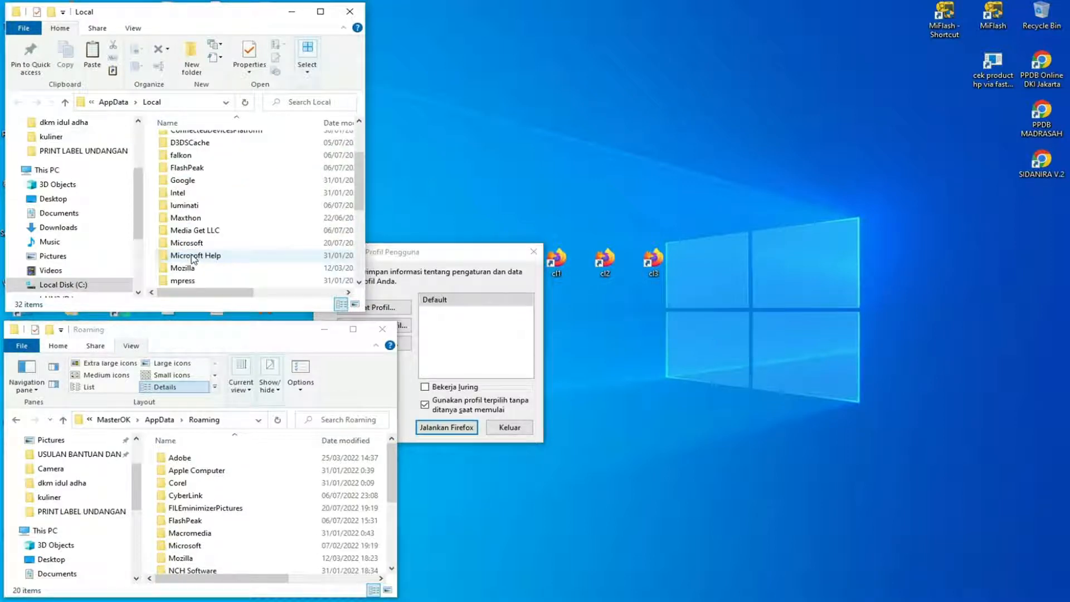
{"action": "left_click", "coordinate": [192, 270]}
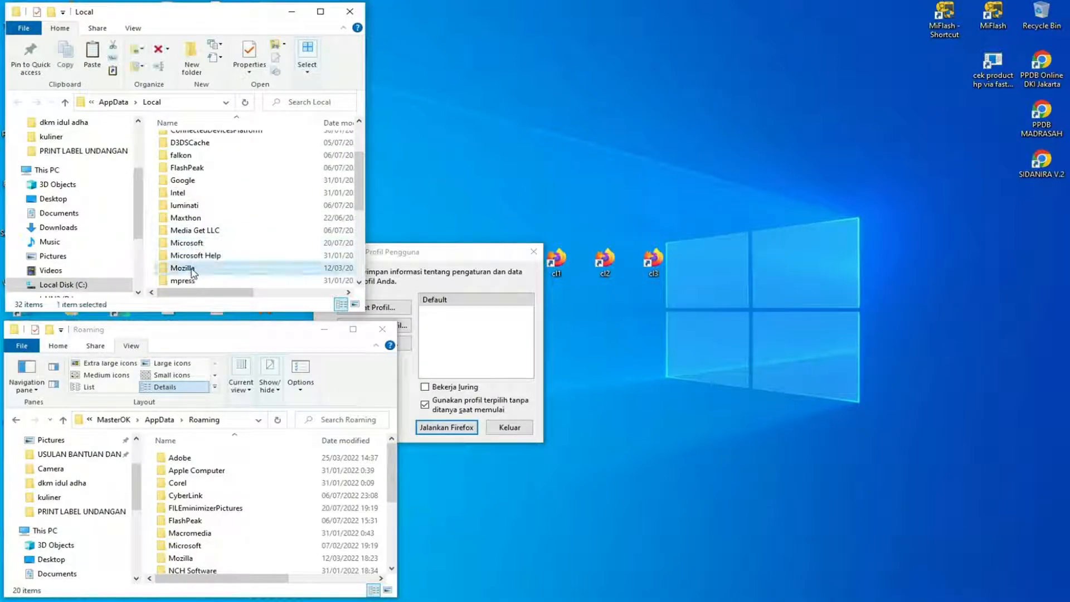
{"action": "double_click", "coordinate": [192, 270]}
{"action": "double_click", "coordinate": [187, 142]}
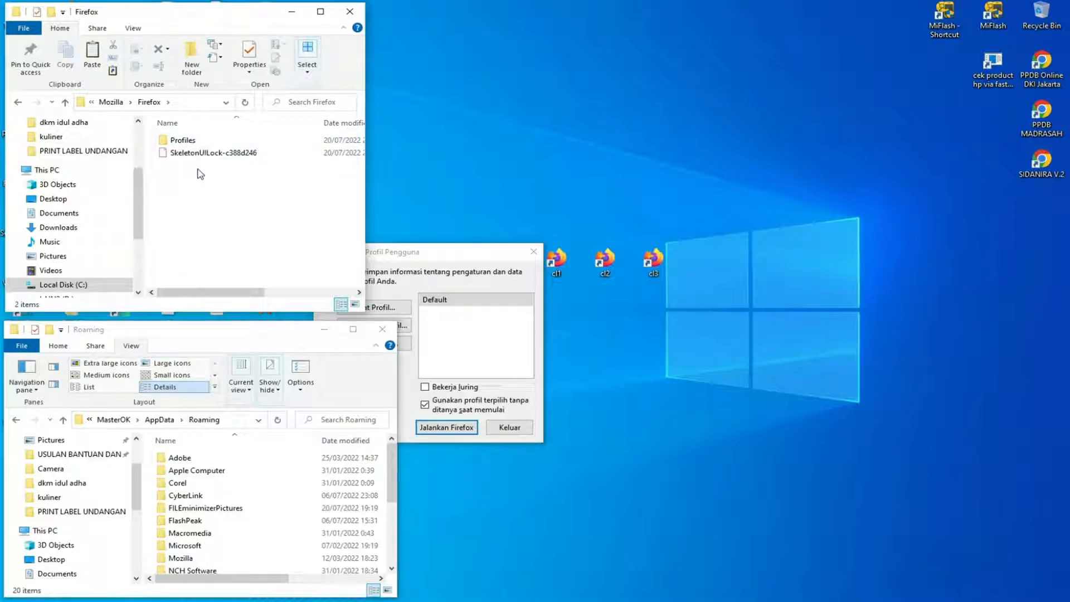
{"action": "double_click", "coordinate": [189, 144]}
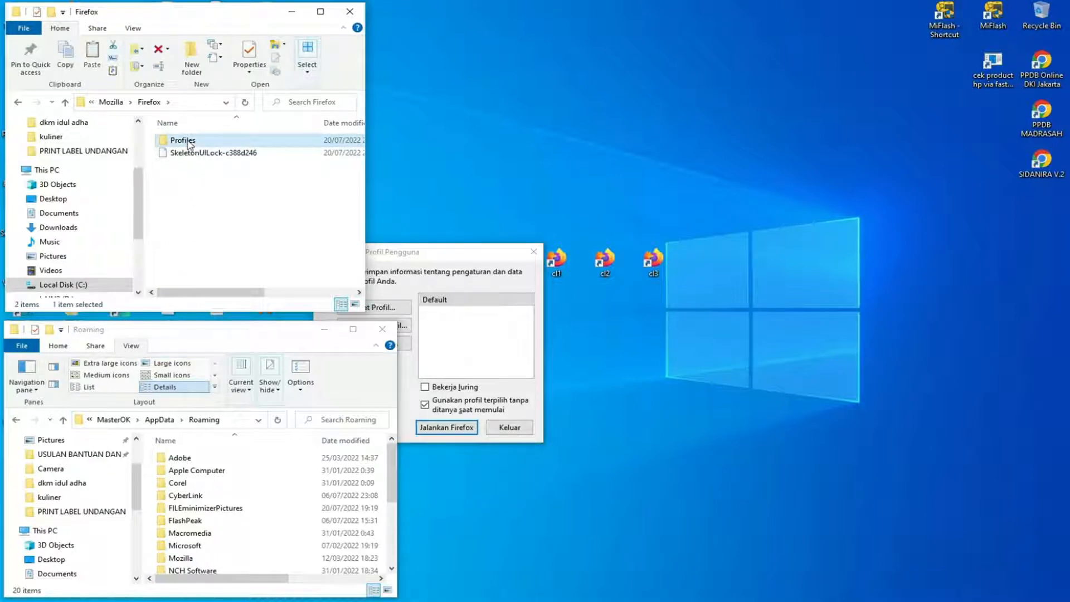
In the Roaming window, browse to Mozilla\Firefox\Profiles and point out the f31hhc44.Default profile folder.
{"action": "left_click", "coordinate": [260, 335]}
{"action": "scroll", "coordinate": [185, 491], "scroll_direction": "down", "scroll_amount": 2}
{"action": "double_click", "coordinate": [184, 493]}
{"action": "double_click", "coordinate": [198, 471]}
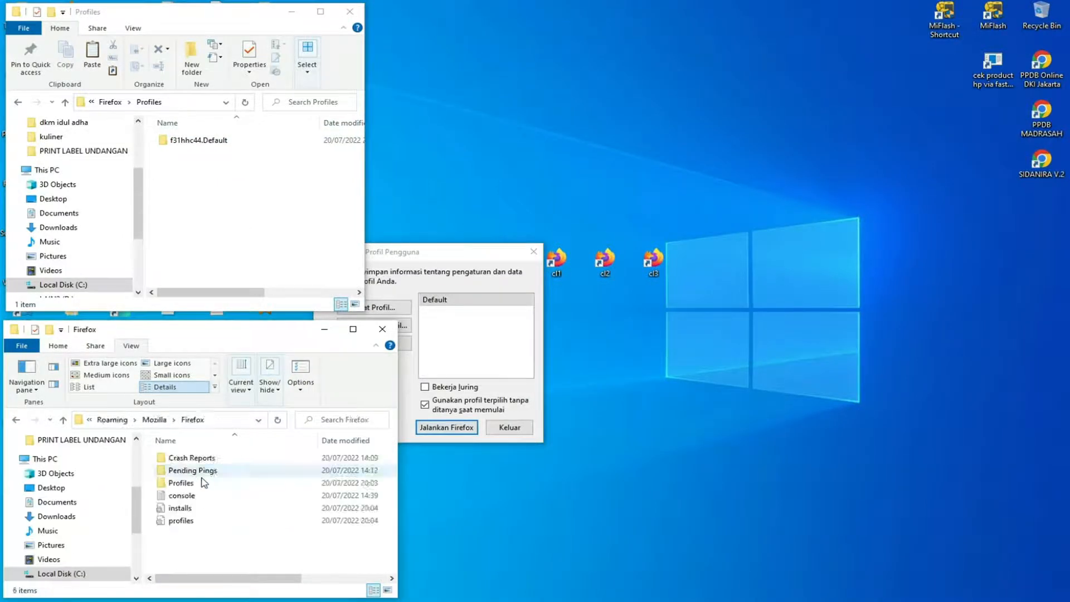
{"action": "double_click", "coordinate": [189, 483]}
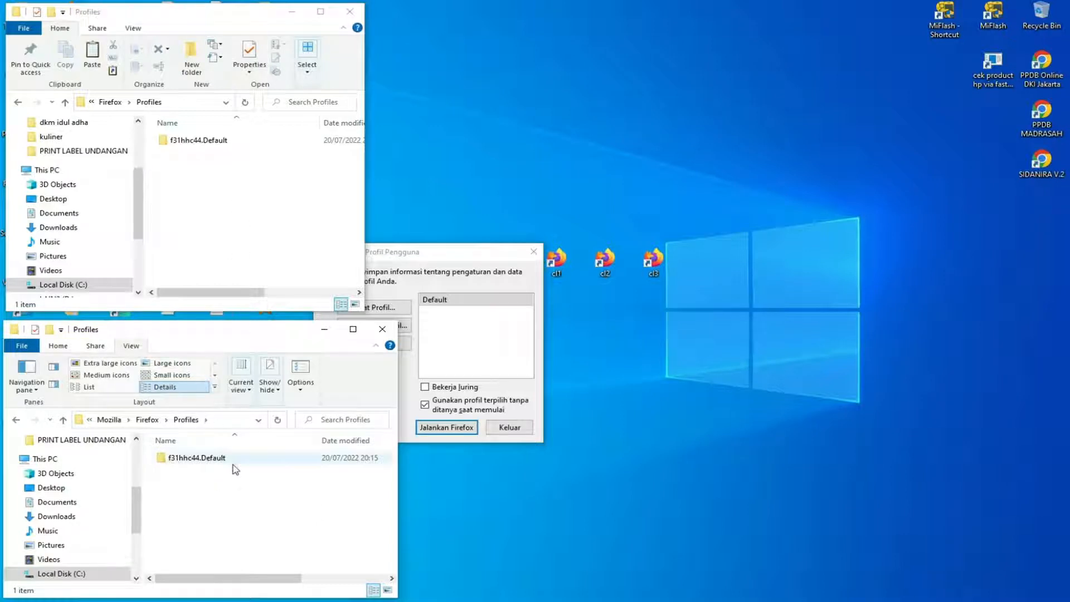
{"action": "left_click_drag", "start_coordinate": [255, 486], "coordinate": [177, 460]}
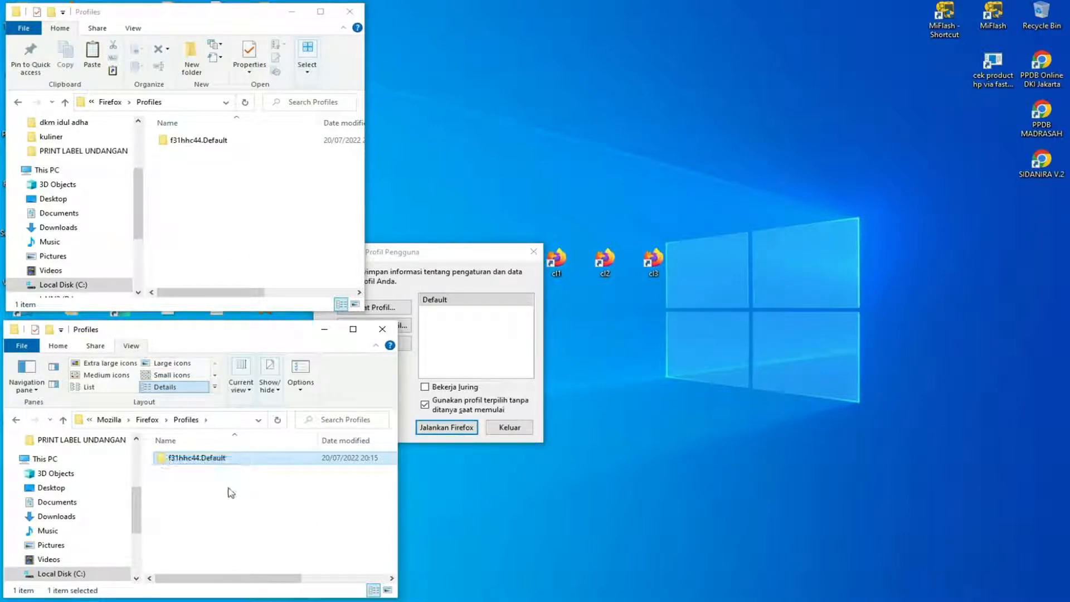
{"action": "left_click", "coordinate": [228, 489]}
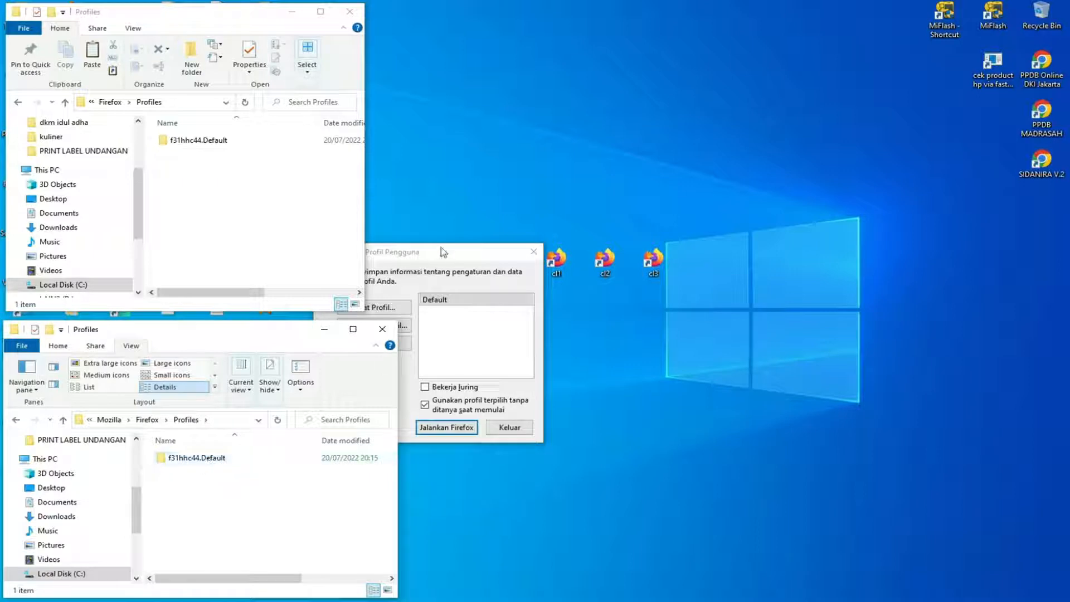
Move the profile chooser clear of both Profiles windows and narrow the Roaming one to match the Local one.
{"action": "left_click_drag", "start_coordinate": [445, 252], "coordinate": [658, 173]}
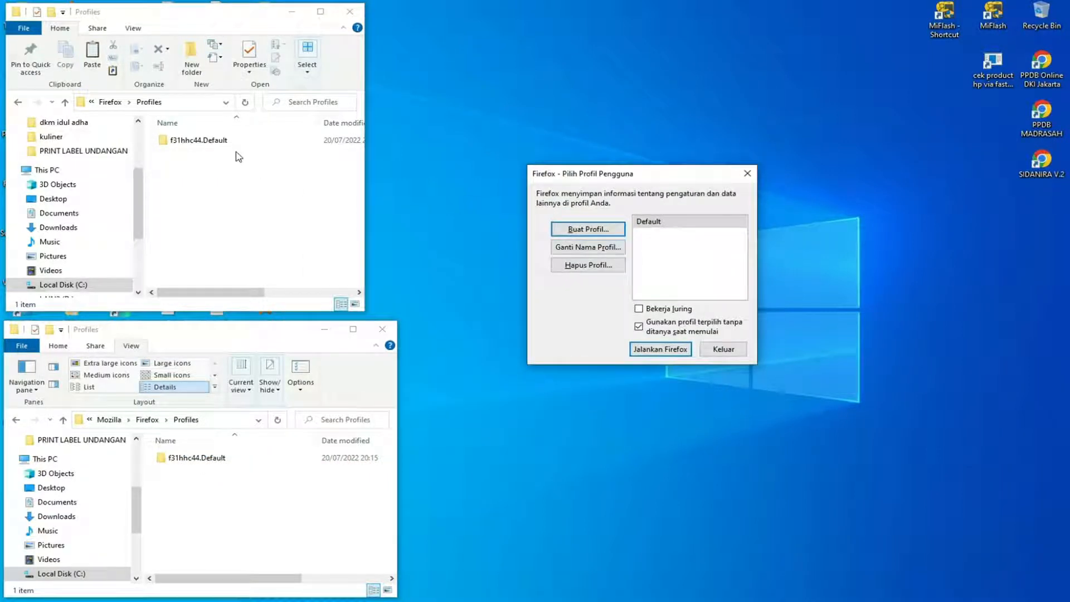
{"action": "left_click_drag", "start_coordinate": [232, 19], "coordinate": [232, 22]}
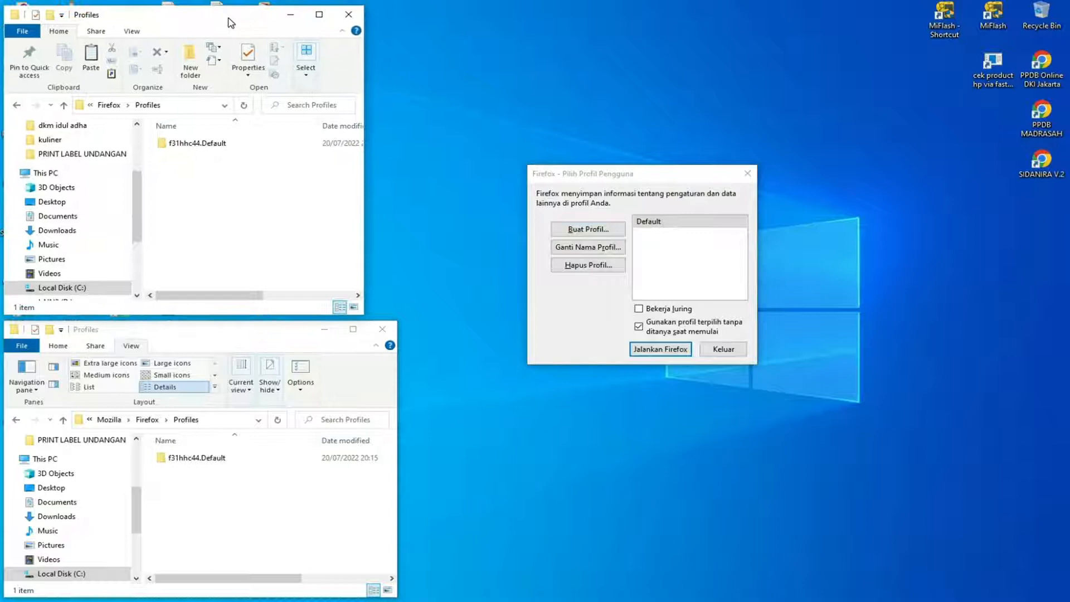
{"action": "left_click_drag", "start_coordinate": [400, 398], "coordinate": [370, 399]}
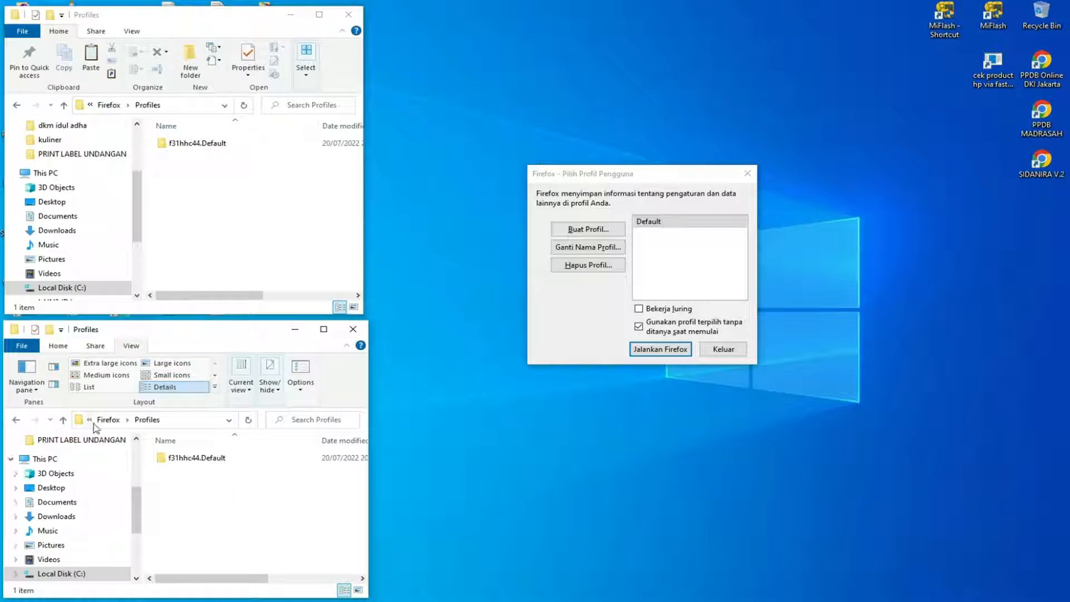
{"action": "left_click", "coordinate": [193, 419]}
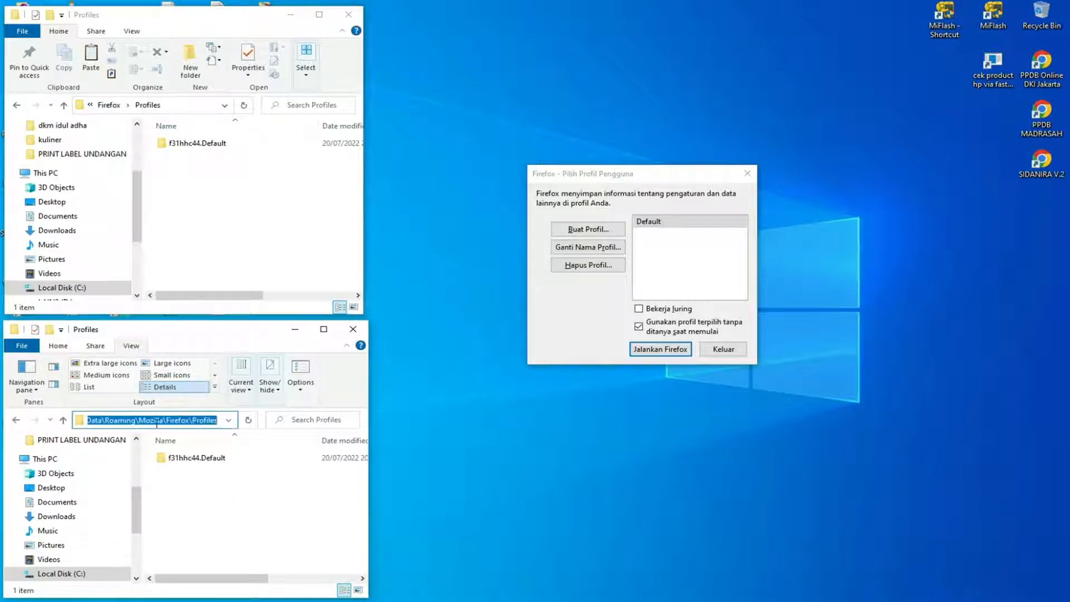
{"action": "left_click", "coordinate": [258, 490]}
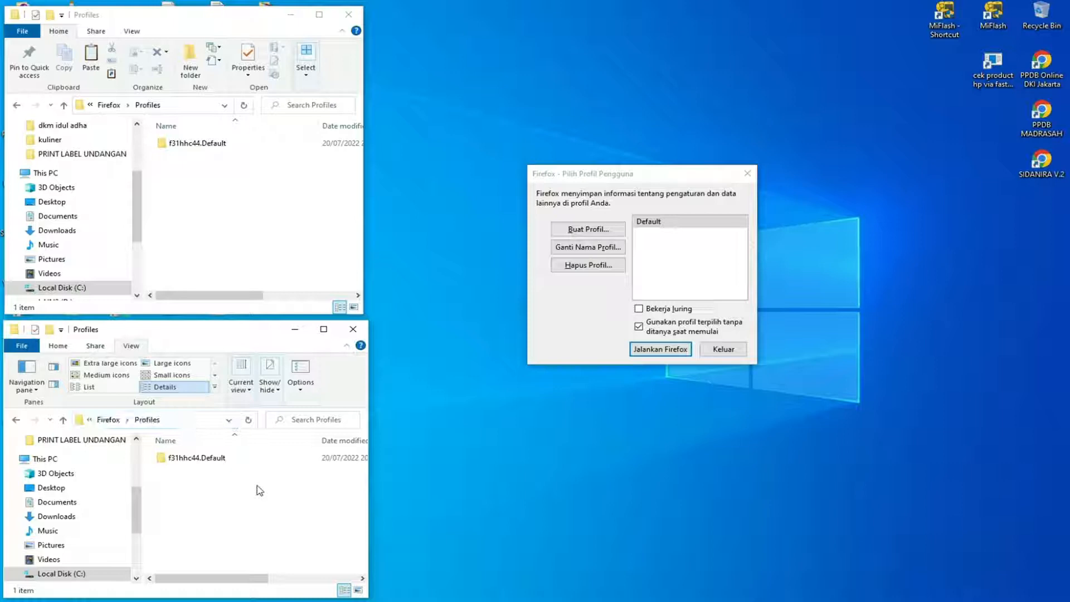
Move the profile chooser above the Firefox shortcuts, start the profile creation wizard, and place it below them.
{"action": "left_click_drag", "start_coordinate": [665, 177], "coordinate": [566, 51]}
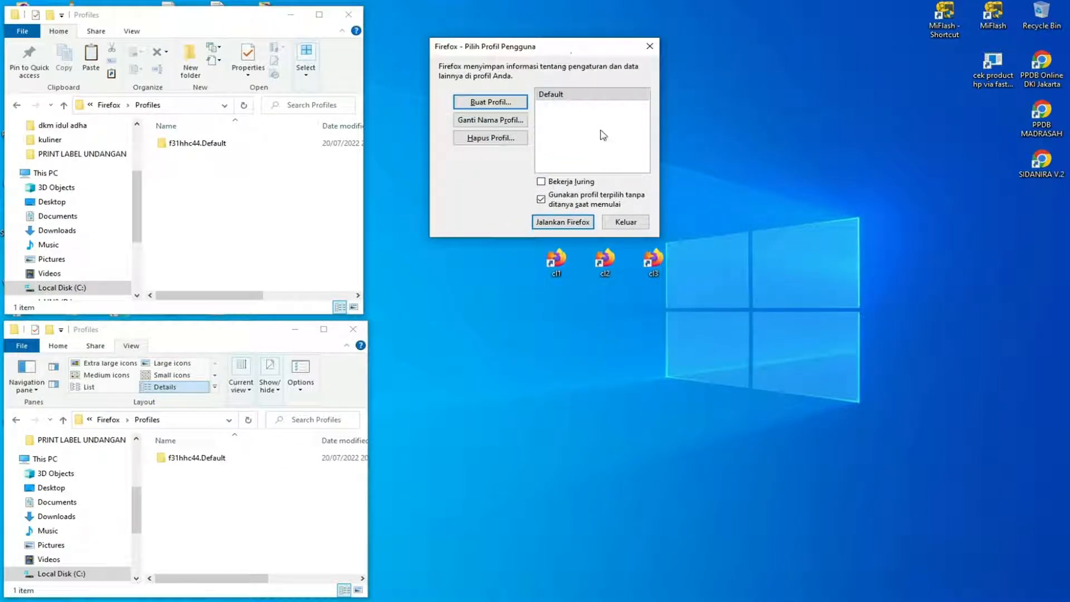
{"action": "left_click", "coordinate": [501, 105]}
{"action": "left_click_drag", "start_coordinate": [587, 26], "coordinate": [640, 314]}
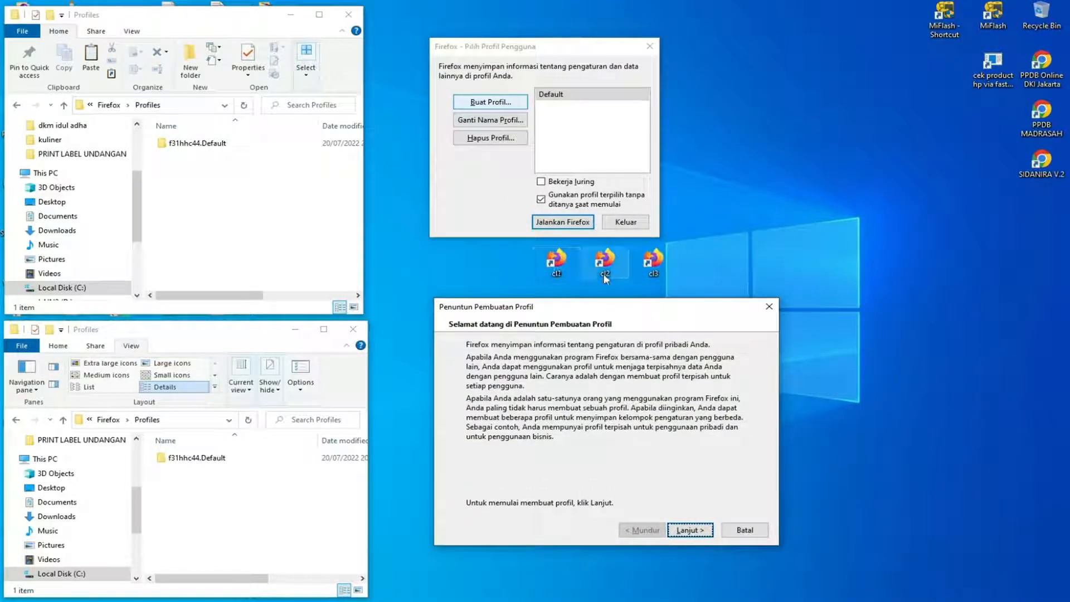
Finish the profile creation wizard with cl1 as the new profile's name.
{"action": "left_click", "coordinate": [693, 531]}
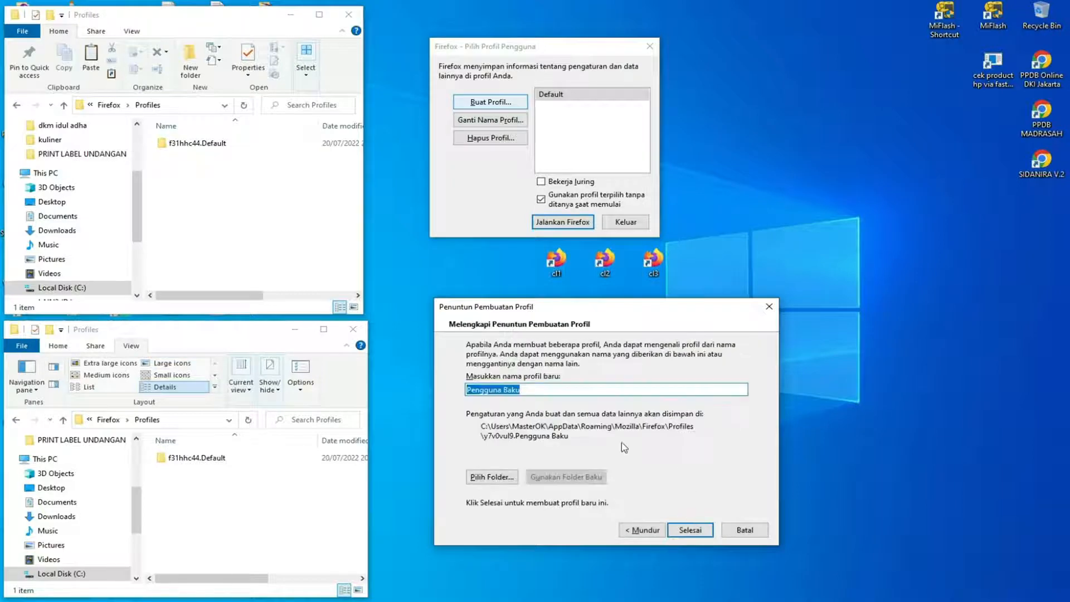
{"action": "type", "text": "cl1"}
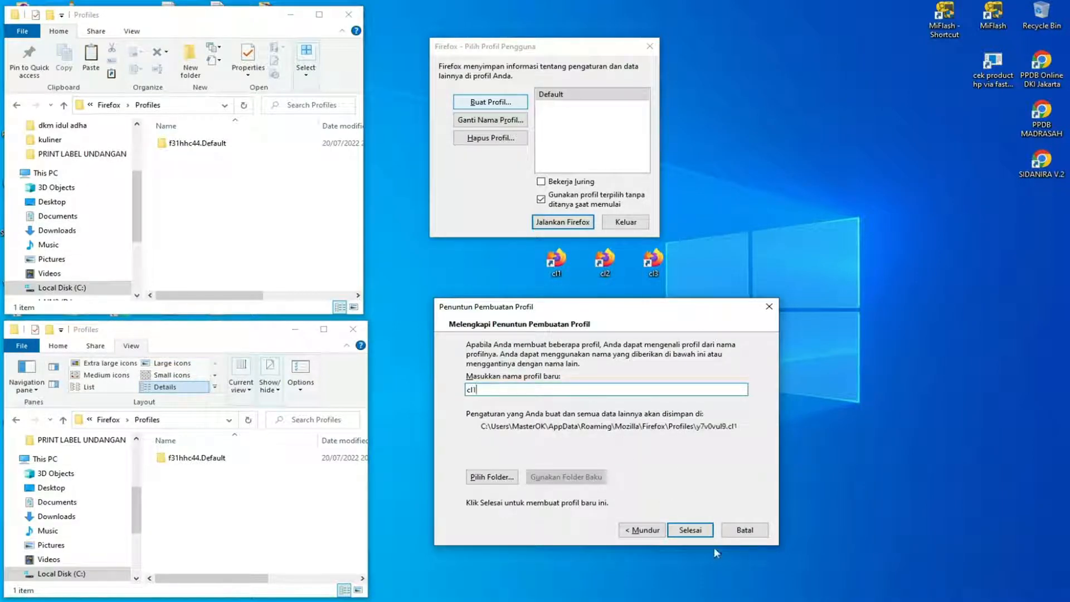
{"action": "left_click", "coordinate": [691, 531]}
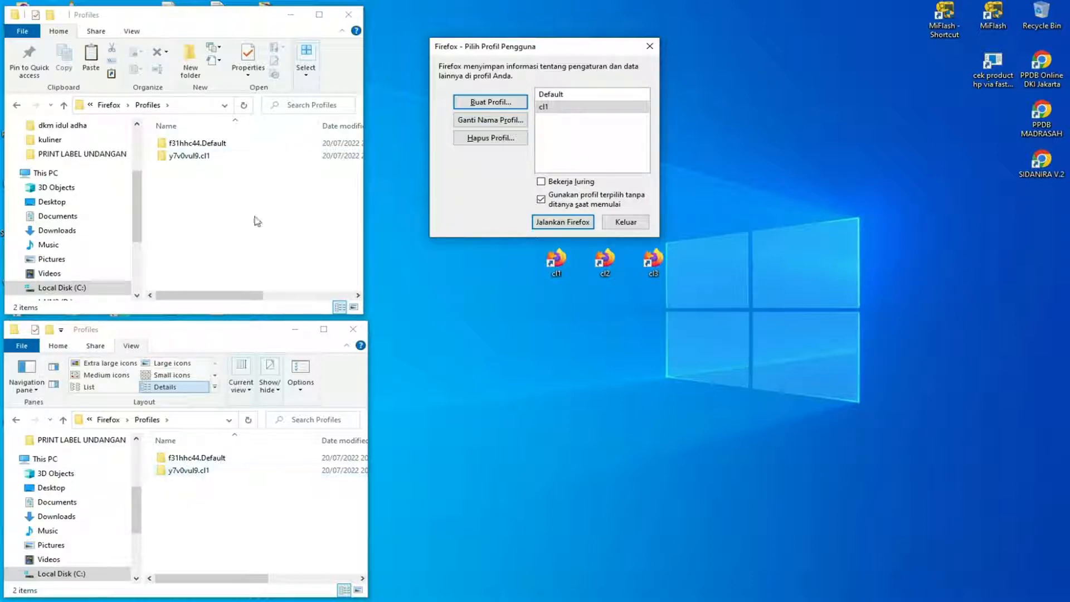
Look inside the y7v0vul9.cl1 folder in both the Local and Roaming Profiles windows, returning to Profiles each time.
{"action": "double_click", "coordinate": [202, 157]}
{"action": "left_click", "coordinate": [18, 105]}
{"action": "left_click", "coordinate": [200, 471]}
{"action": "double_click", "coordinate": [199, 470]}
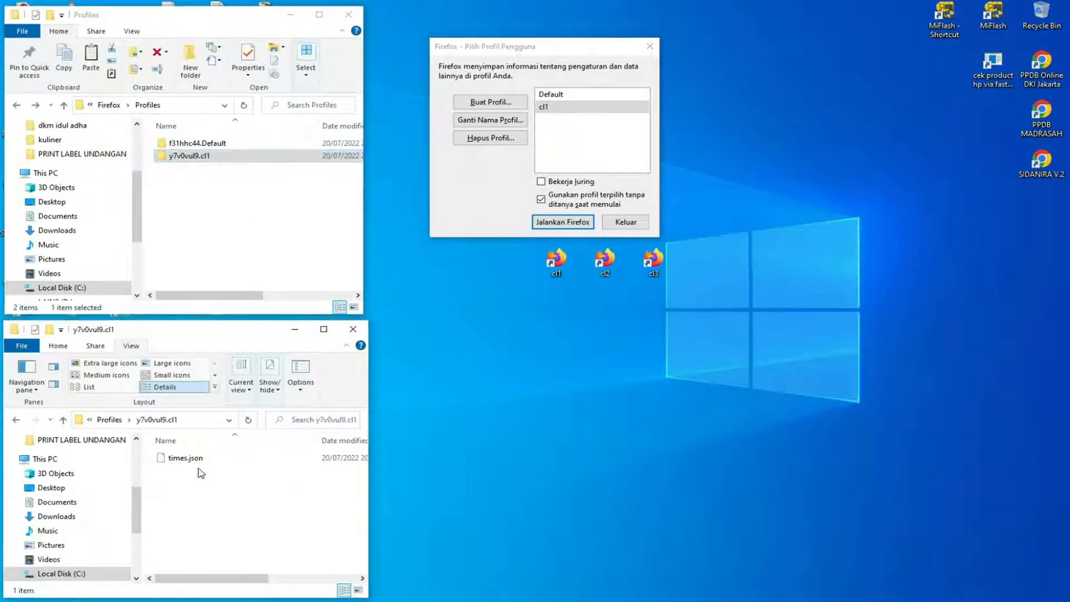
{"action": "left_click", "coordinate": [17, 421]}
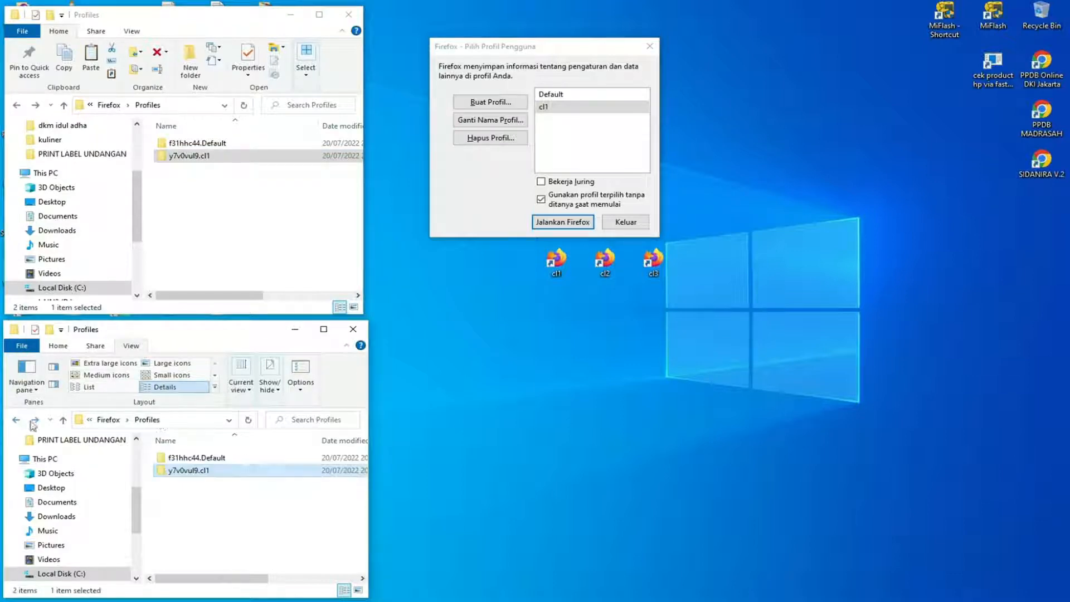
Highlight the cl1 profile in the profile chooser and exit the chooser without starting Firefox.
{"action": "left_click_drag", "start_coordinate": [592, 47], "coordinate": [596, 40]}
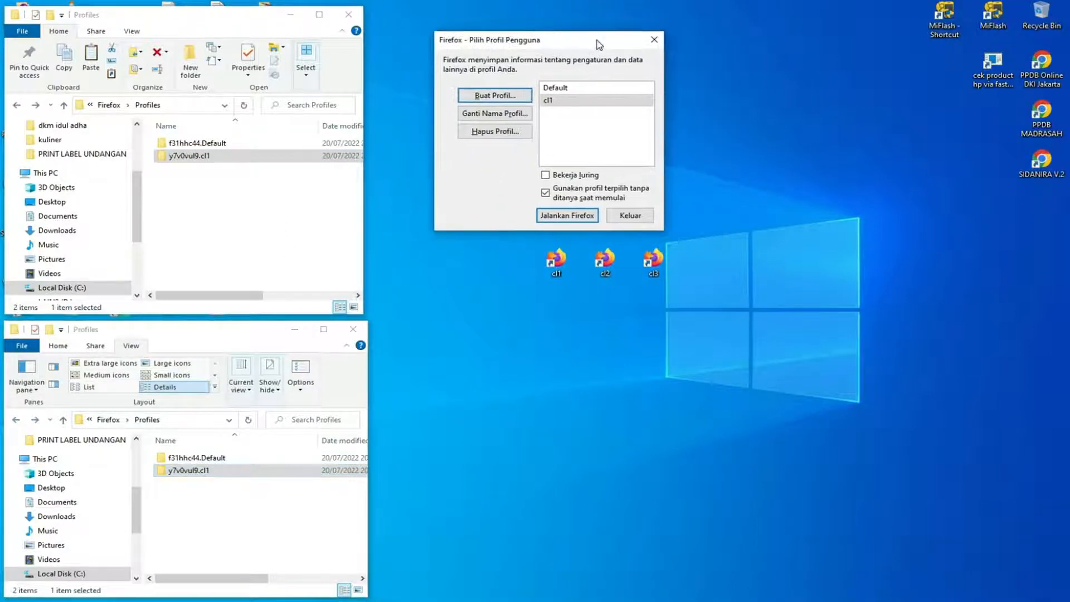
{"action": "left_click", "coordinate": [550, 101]}
{"action": "left_click", "coordinate": [635, 216]}
{"action": "left_click", "coordinate": [677, 152]}
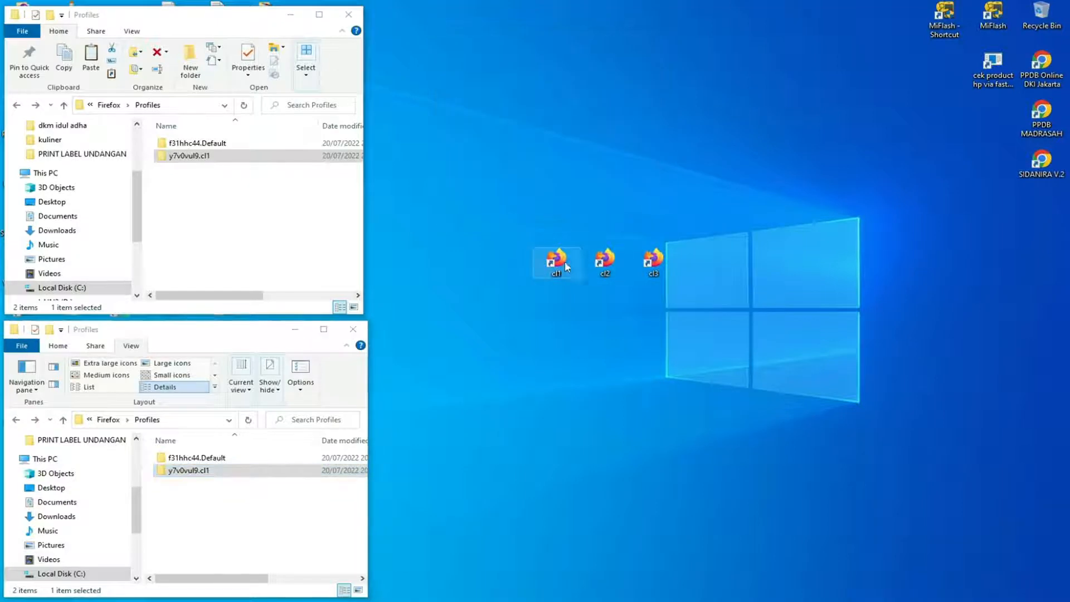
Check the Target path in the cl1 desktop shortcut's properties and cancel without making changes.
{"action": "right_click", "coordinate": [565, 266]}
{"action": "left_click", "coordinate": [610, 555]}
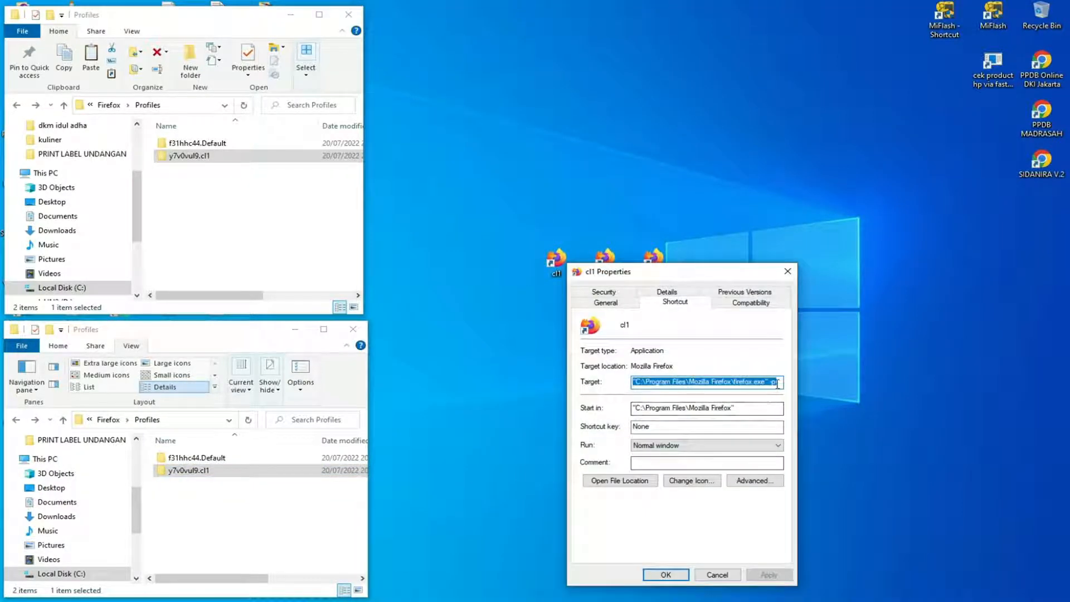
{"action": "left_click", "coordinate": [777, 384]}
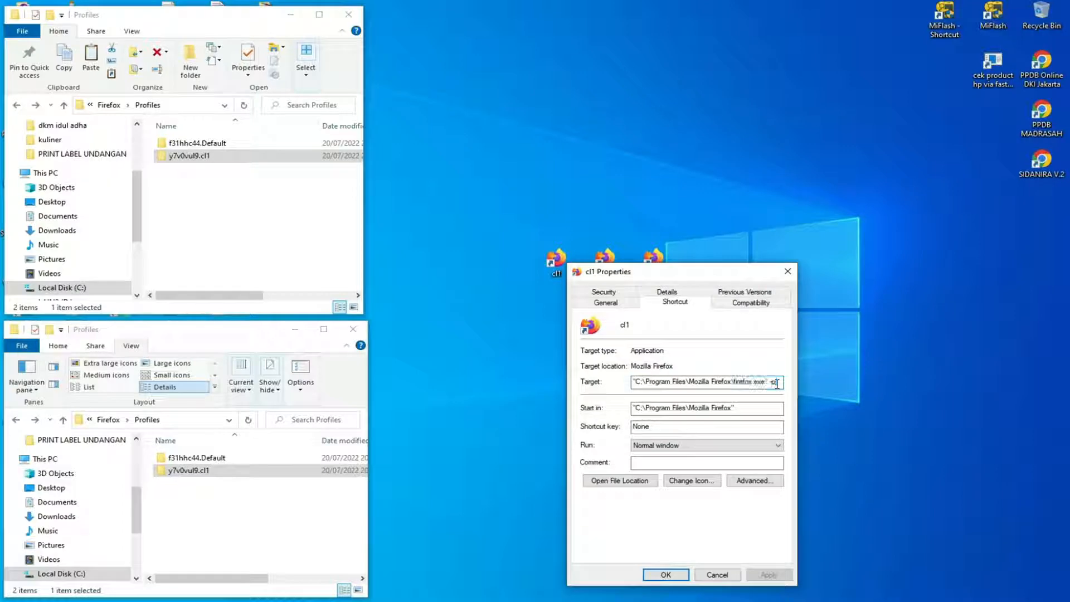
{"action": "left_click", "coordinate": [710, 574]}
Launch the cl1 shortcut, move the profile chooser above the desktop shortcuts, and start Firefox with the cl1 profile.
{"action": "double_click", "coordinate": [554, 257]}
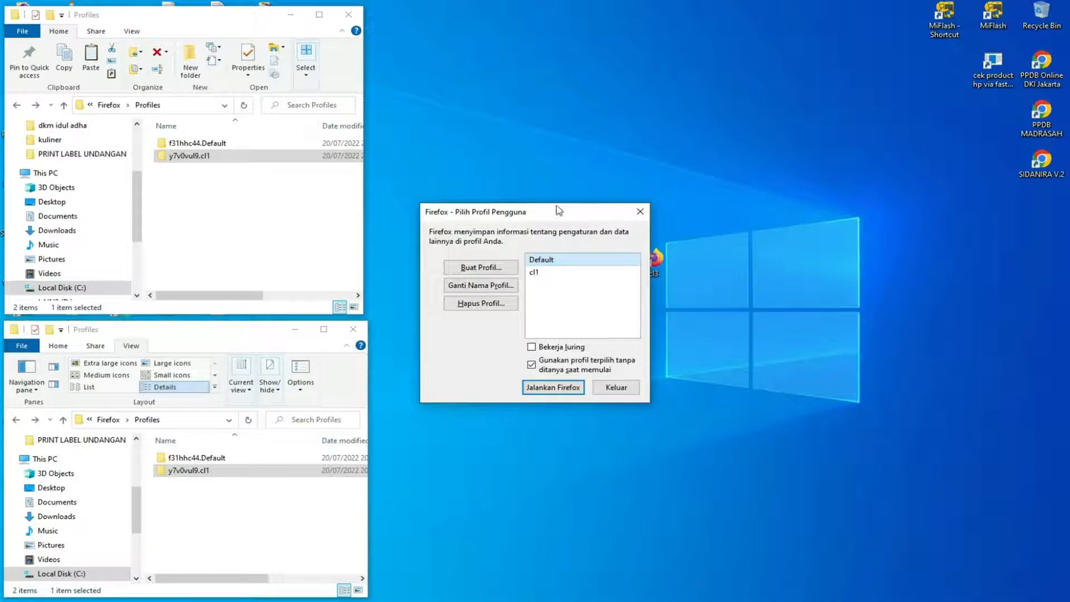
{"action": "left_click_drag", "start_coordinate": [559, 210], "coordinate": [574, 142]}
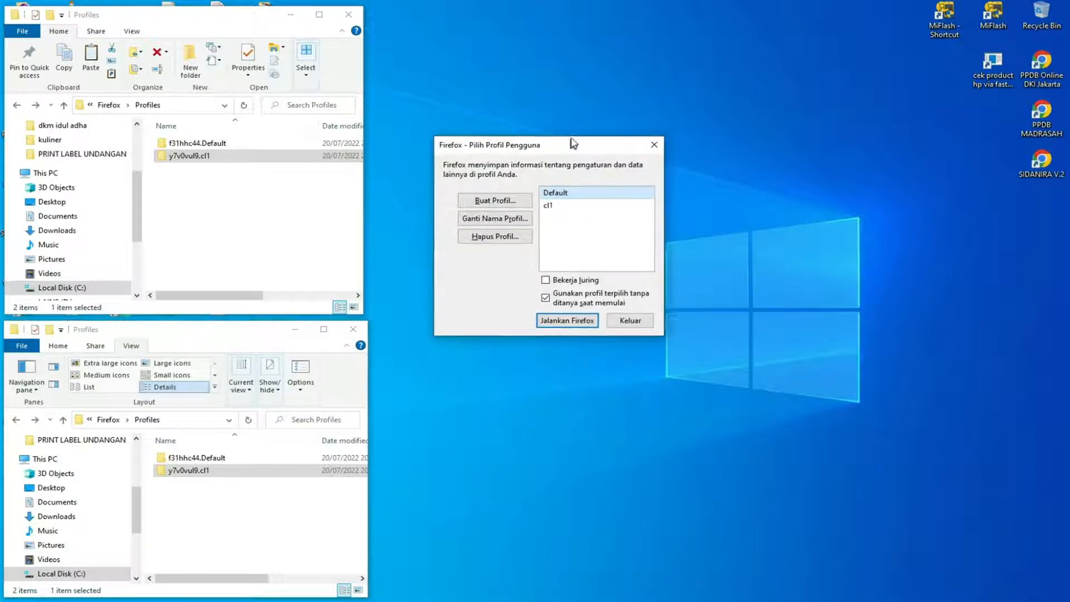
{"action": "left_click", "coordinate": [553, 207]}
{"action": "left_click_drag", "start_coordinate": [562, 146], "coordinate": [629, 42]}
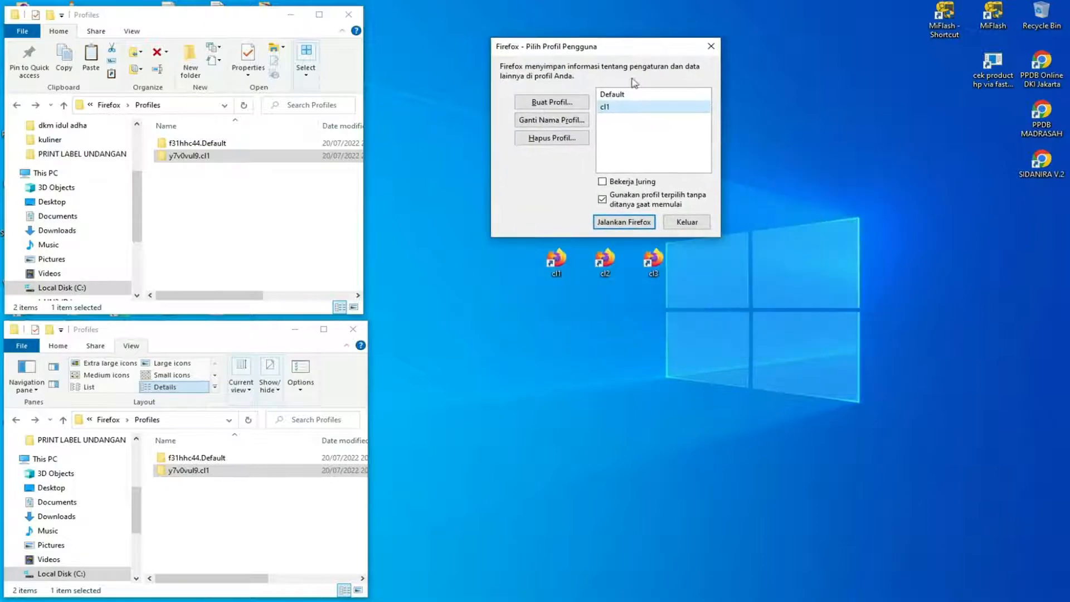
{"action": "double_click", "coordinate": [612, 108]}
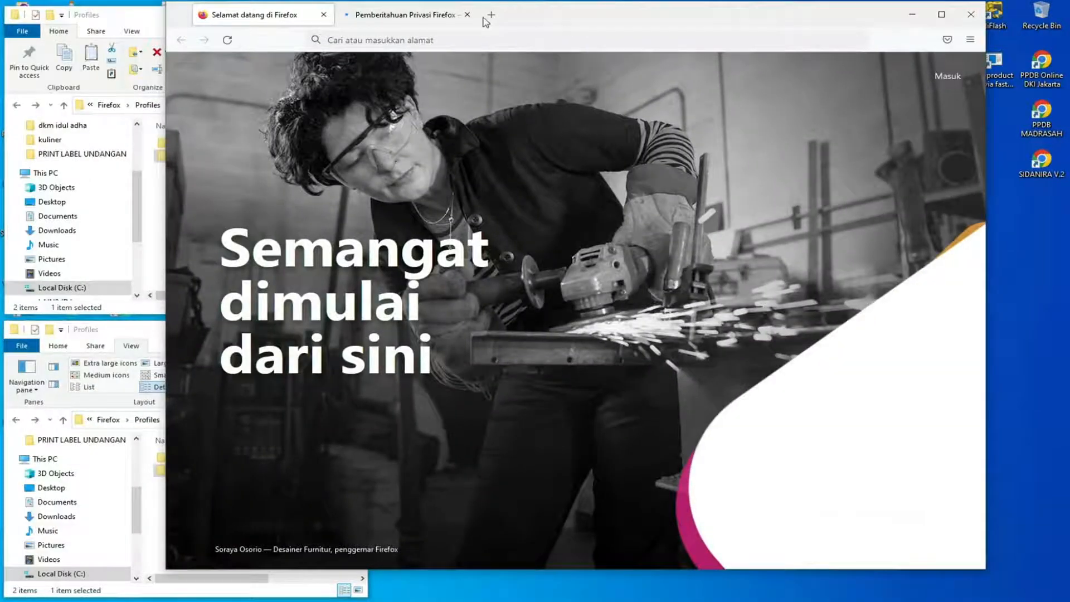
Replace the Firefox welcome page with a new tab, and narrow and move the browser window clear of both Profiles windows.
{"action": "left_click", "coordinate": [468, 15]}
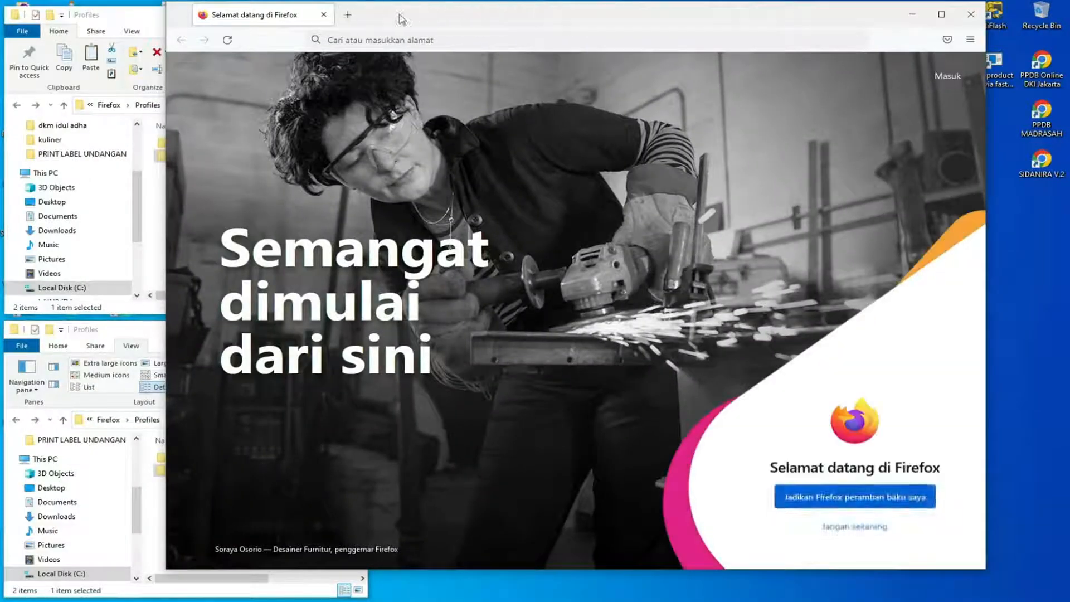
{"action": "left_click", "coordinate": [348, 15]}
{"action": "left_click", "coordinate": [324, 15]}
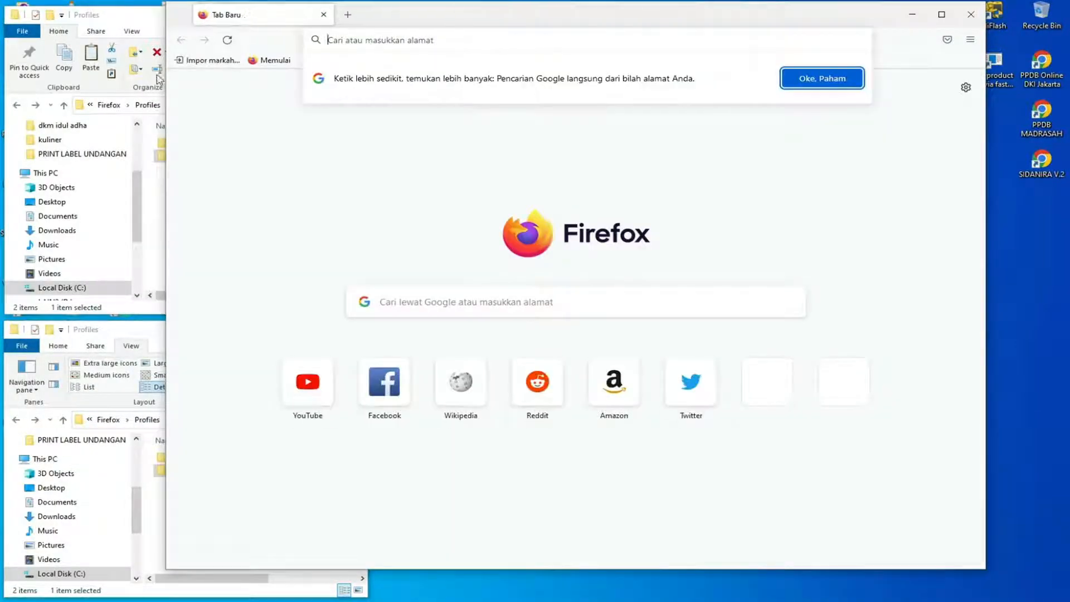
{"action": "left_click_drag", "start_coordinate": [164, 79], "coordinate": [405, 80]}
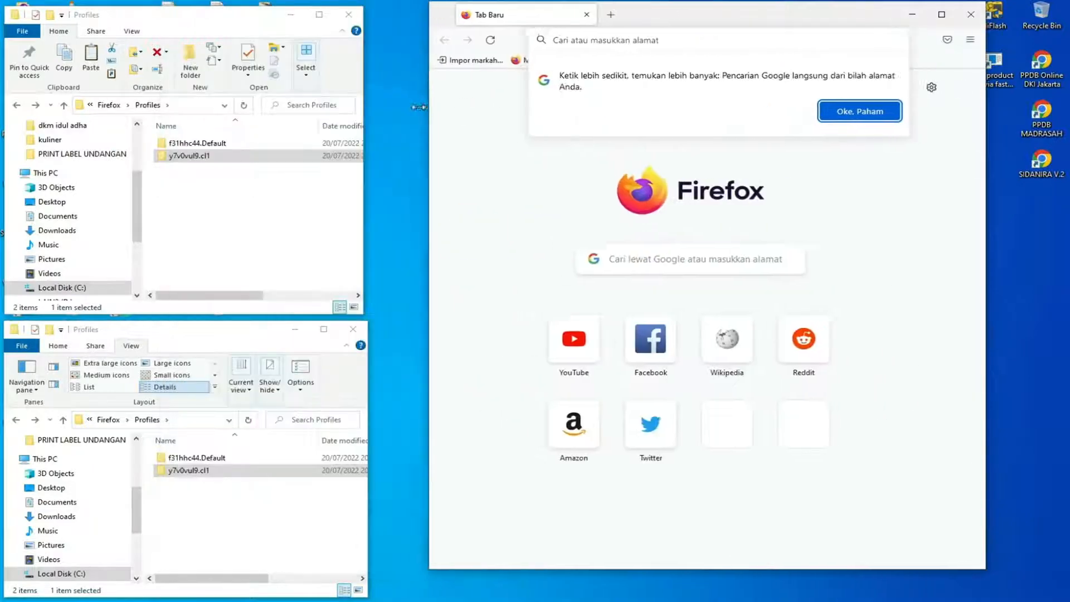
{"action": "left_click_drag", "start_coordinate": [705, 21], "coordinate": [686, 28]}
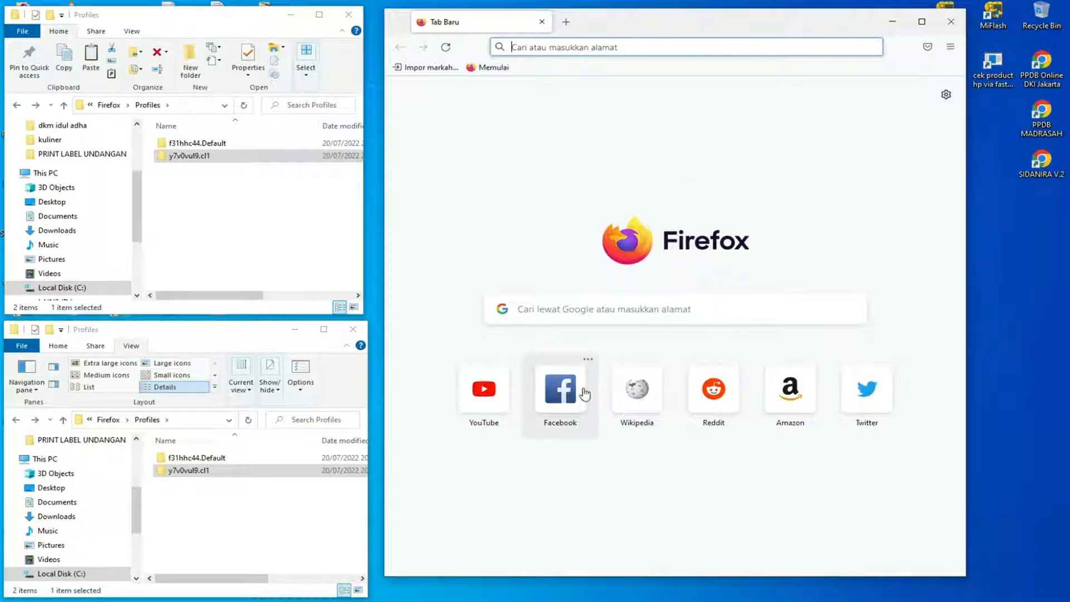
Remove the Facebook, Wikipedia, Reddit, Amazon and Twitter shortcuts from the new tab page, keeping only YouTube.
{"action": "left_click", "coordinate": [588, 358]}
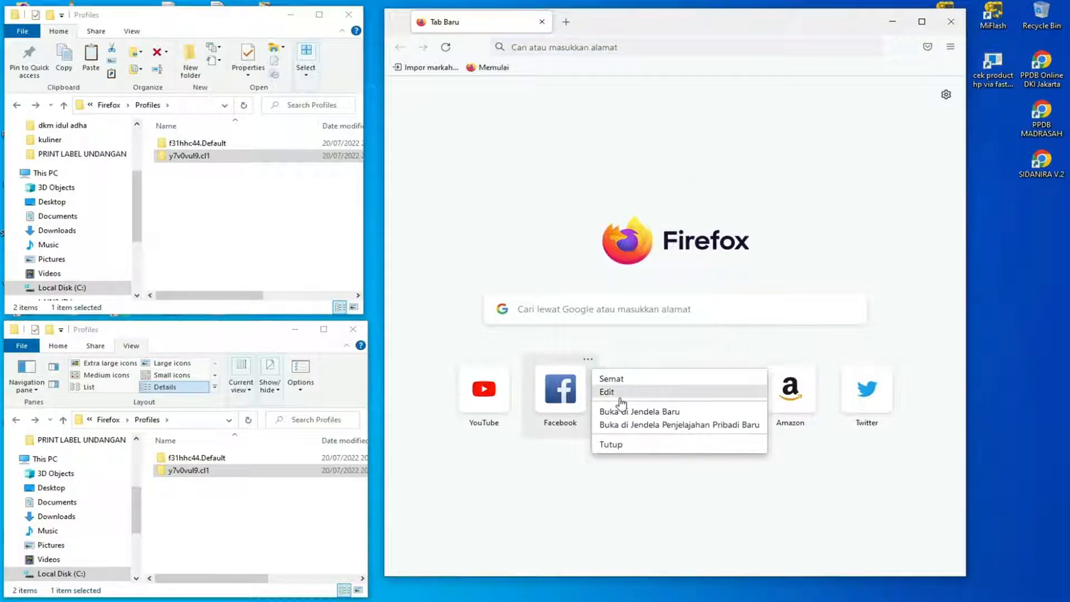
{"action": "left_click", "coordinate": [613, 444]}
{"action": "left_click", "coordinate": [588, 360]}
{"action": "left_click", "coordinate": [607, 444]}
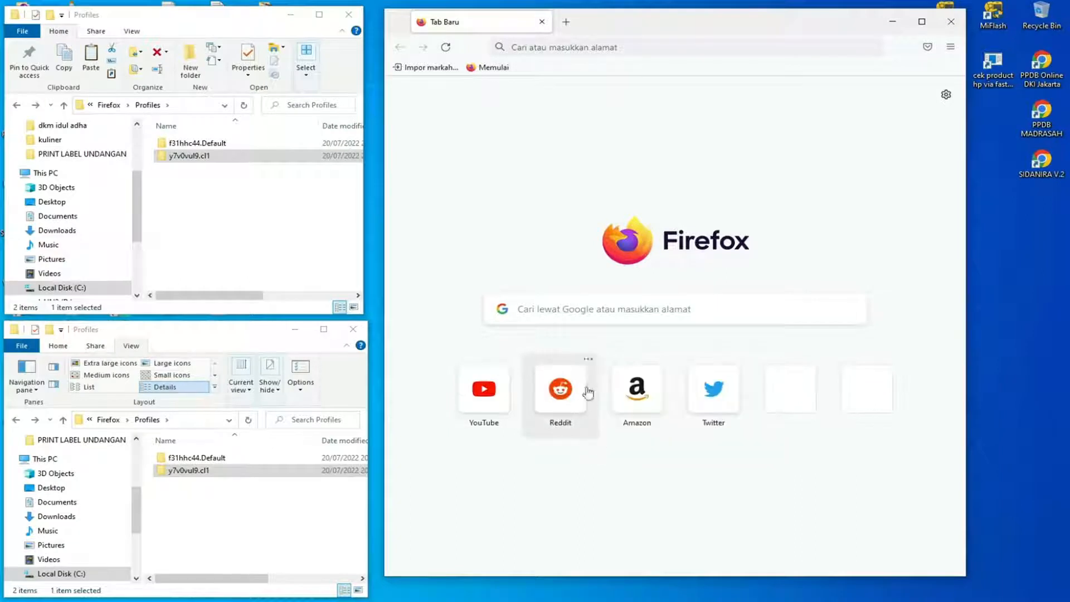
{"action": "left_click", "coordinate": [588, 361]}
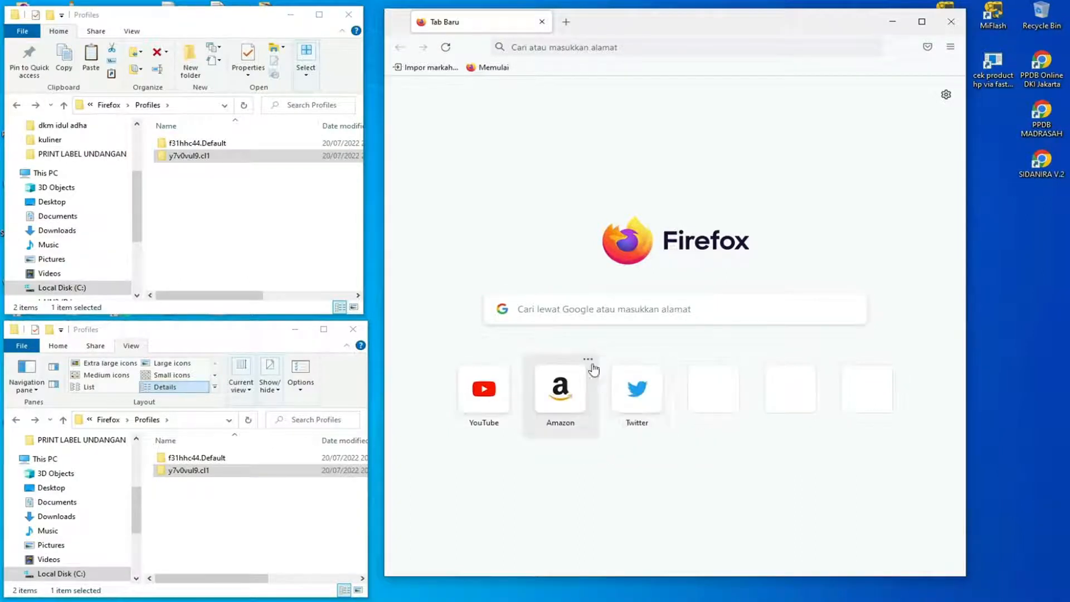
{"action": "left_click", "coordinate": [588, 359]}
{"action": "left_click", "coordinate": [616, 446]}
{"action": "left_click", "coordinate": [588, 359]}
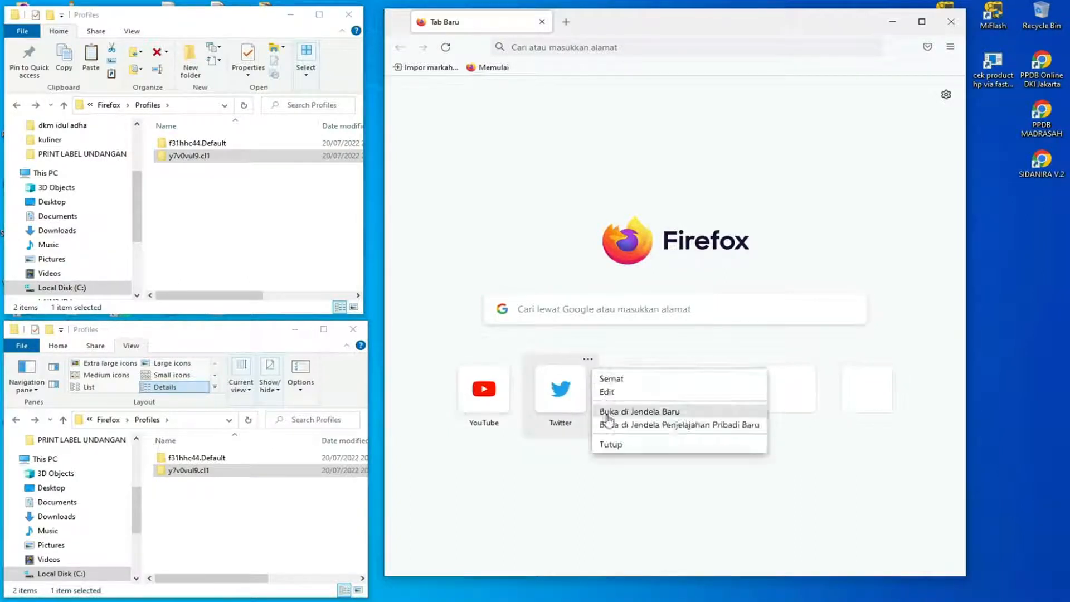
{"action": "left_click", "coordinate": [607, 446]}
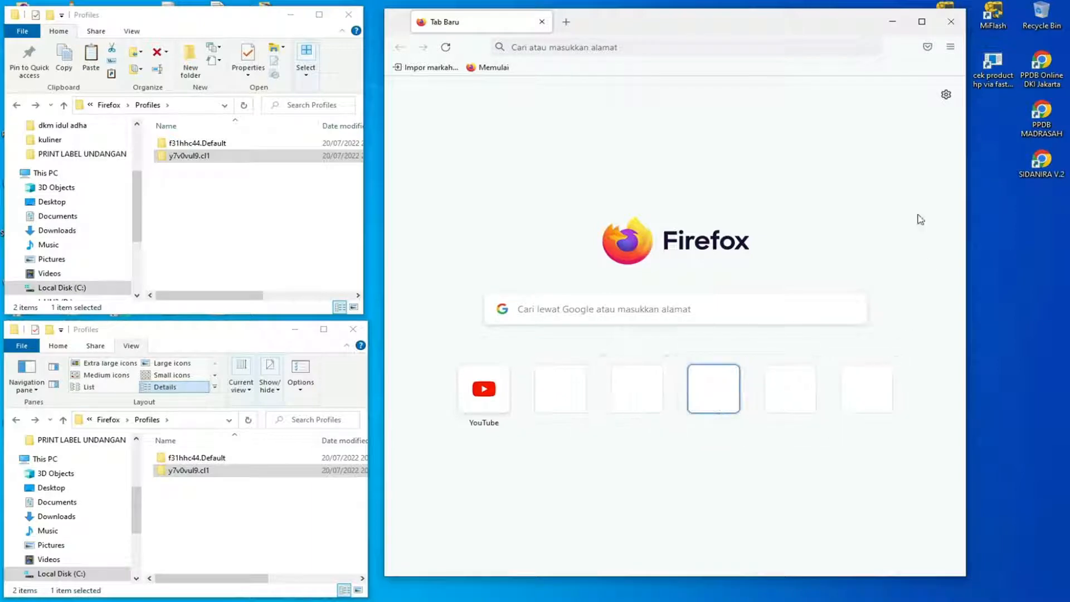
View the YouTube home page from its shortcut and replace it with a fresh new tab.
{"action": "left_click", "coordinate": [493, 390]}
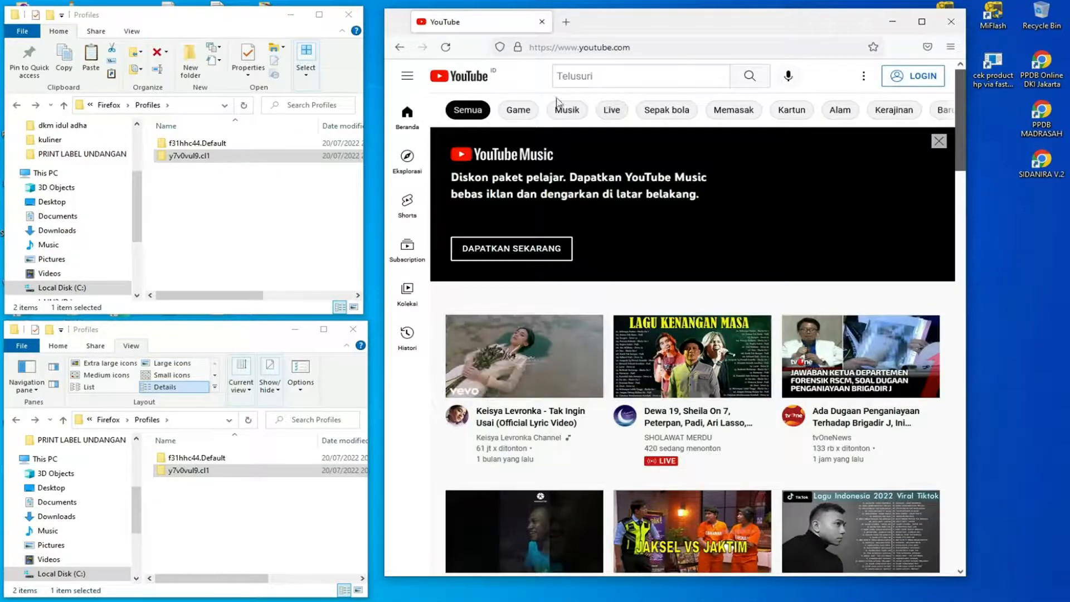
{"action": "left_click", "coordinate": [566, 22]}
{"action": "left_click", "coordinate": [541, 22]}
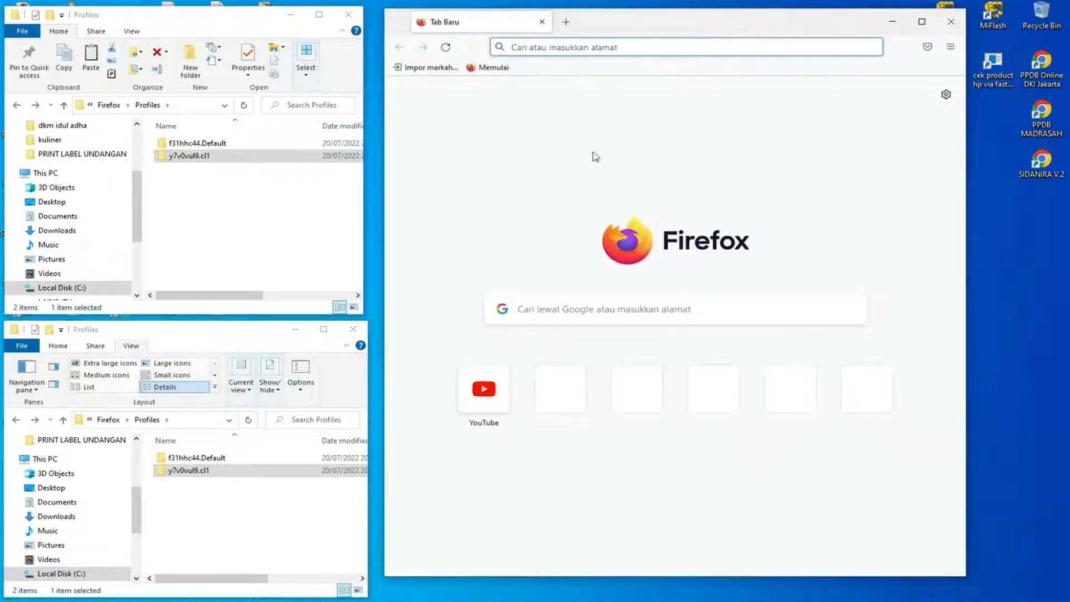
Reposition and shorten the Firefox window, and search Google for "zen mate".
{"action": "mouse_move", "coordinate": [625, 11]}
{"action": "left_mouse_down"}
{"action": "mouse_move", "coordinate": [630, 103]}
{"action": "mouse_move", "coordinate": [628, 29]}
{"action": "left_mouse_up"}
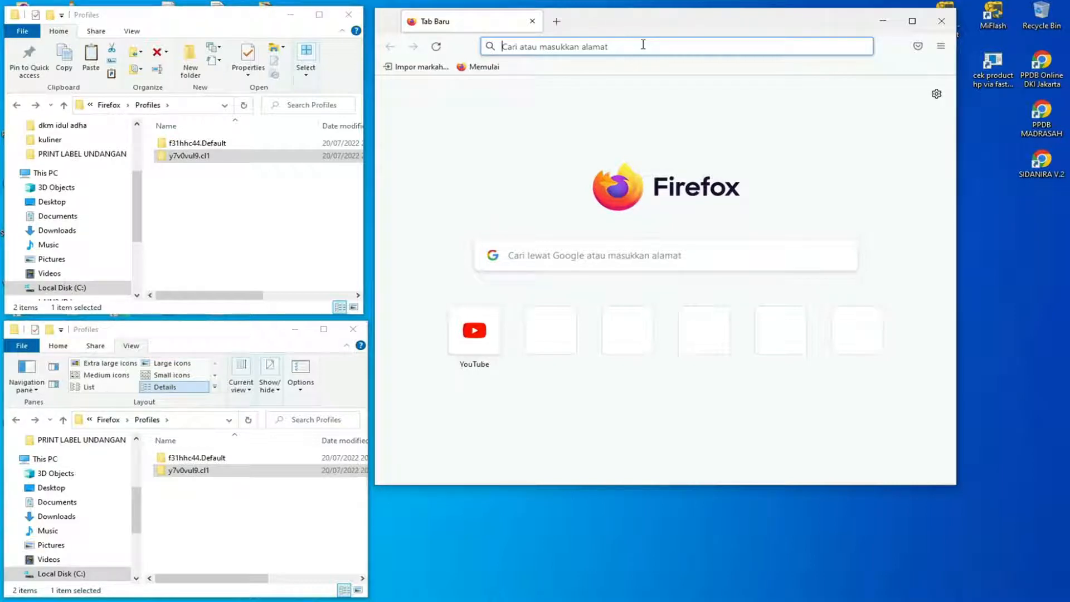
{"action": "type", "text": "ze"}
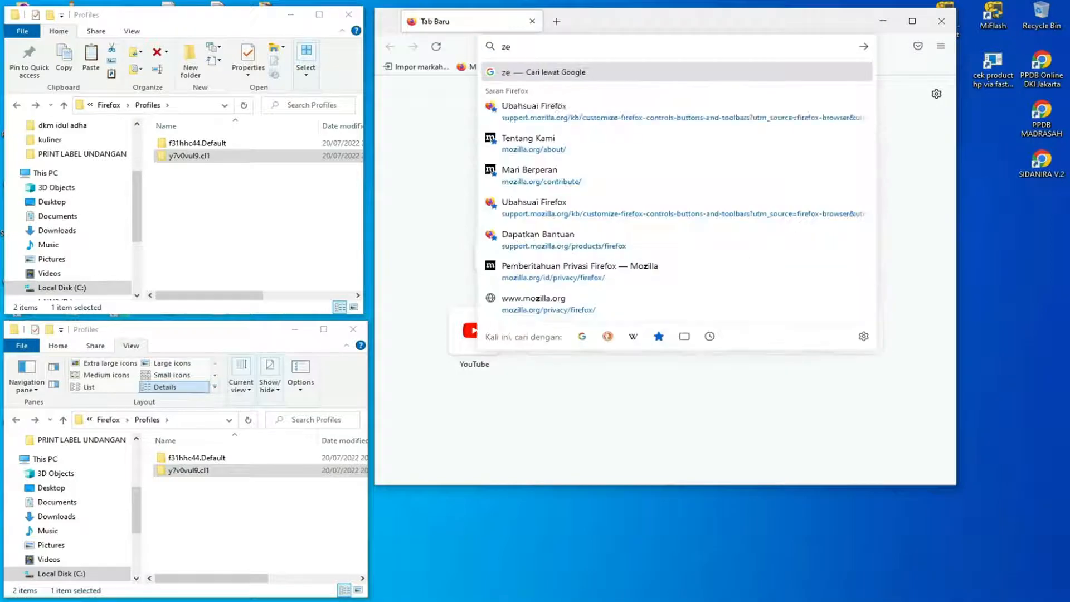
{"action": "type", "text": "n mate"}
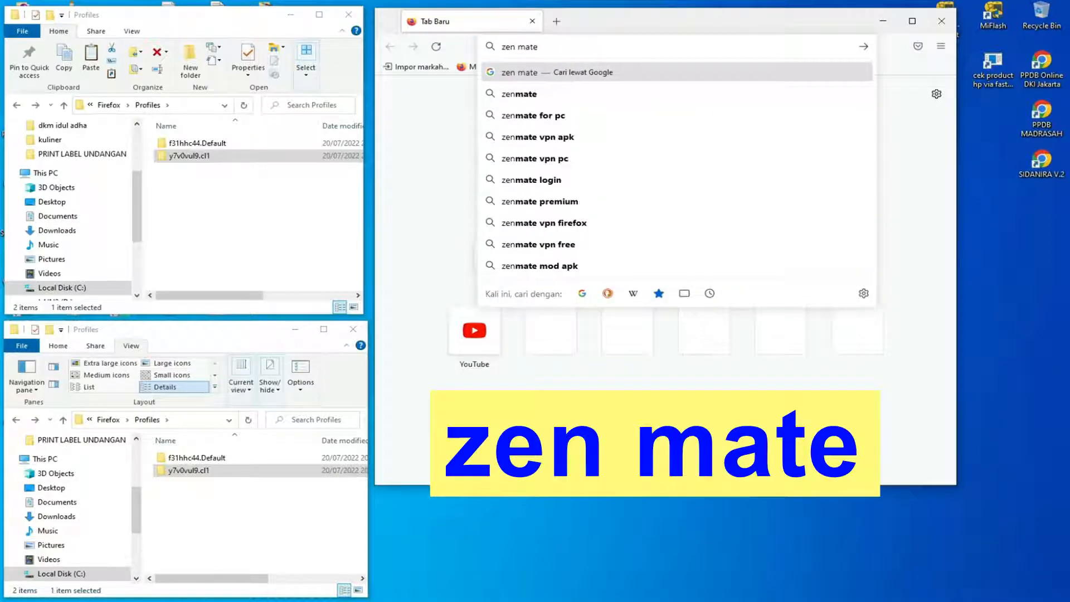
{"action": "key", "text": "Return"}
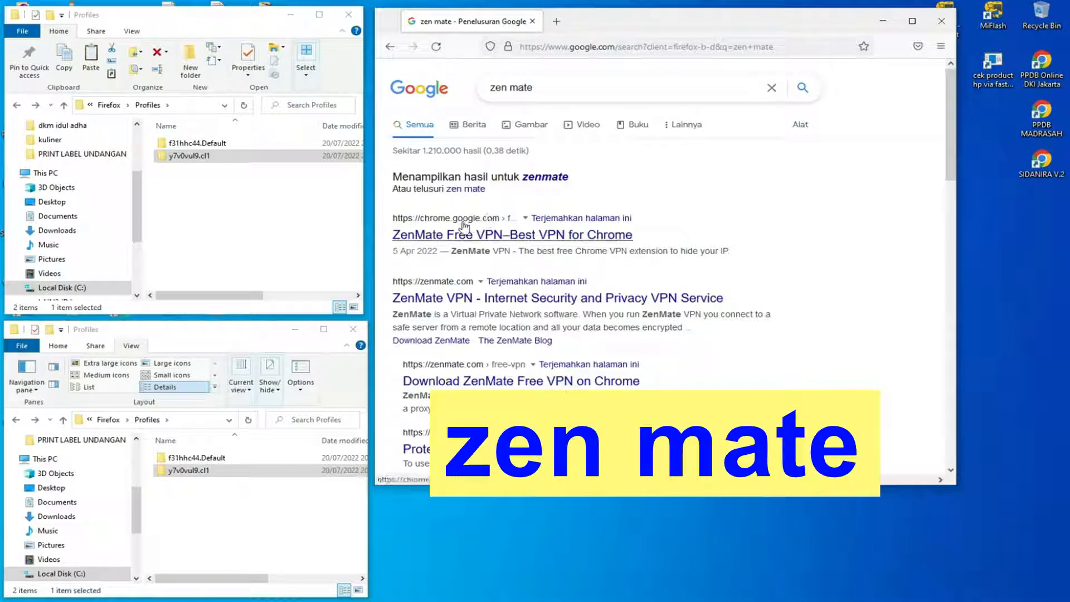
Refine the Google search to "zen mate firefox" and open the ZenMate Free VPN page on addons.mozilla.org.
{"action": "left_click", "coordinate": [564, 89]}
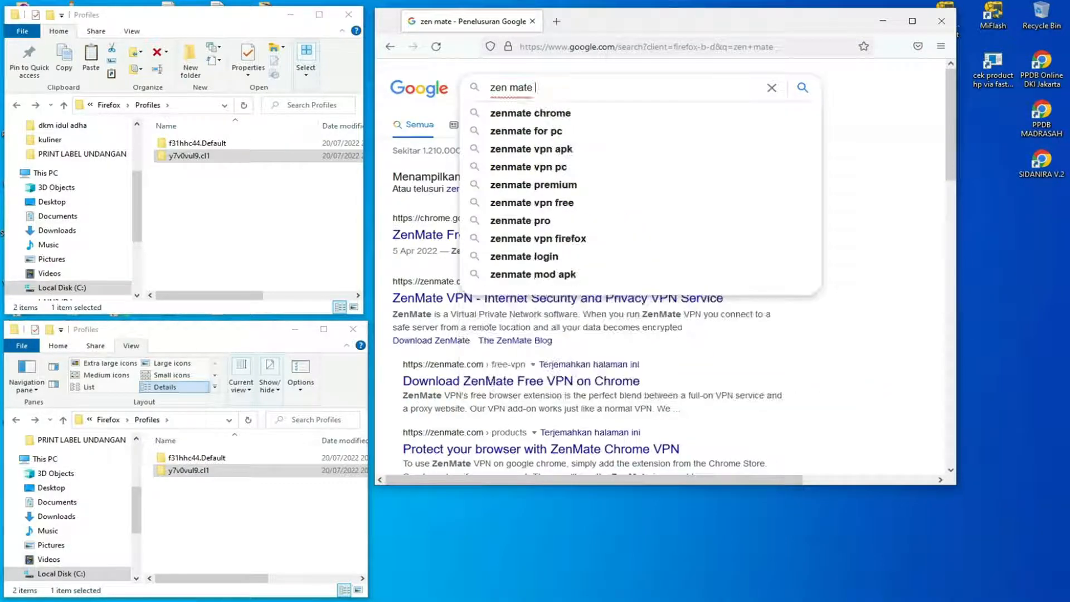
{"action": "type", "text": "fire"}
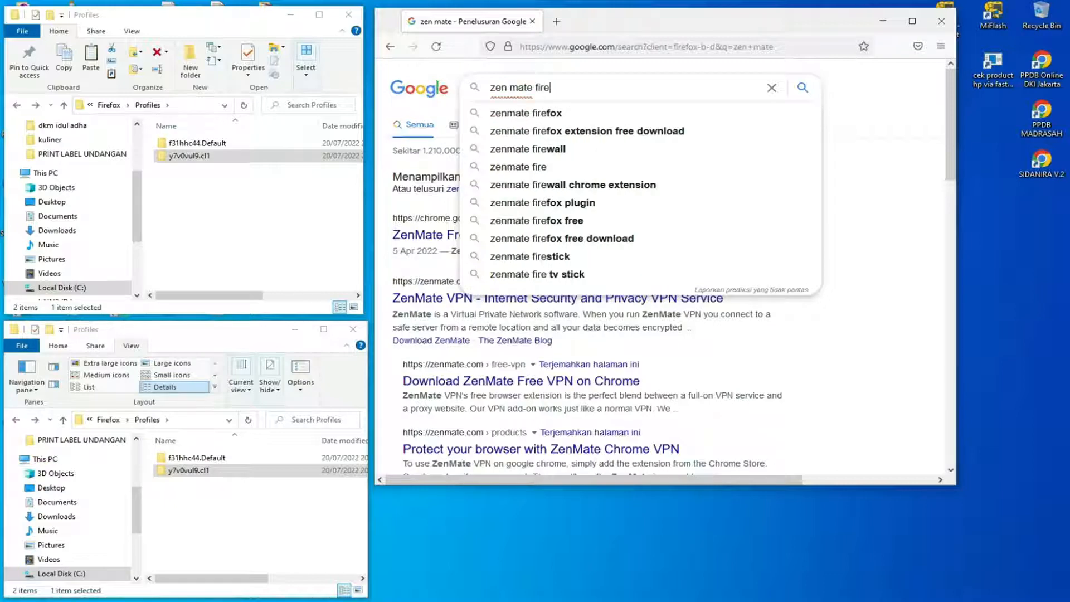
{"action": "type", "text": "fox"}
{"action": "key", "text": "Return"}
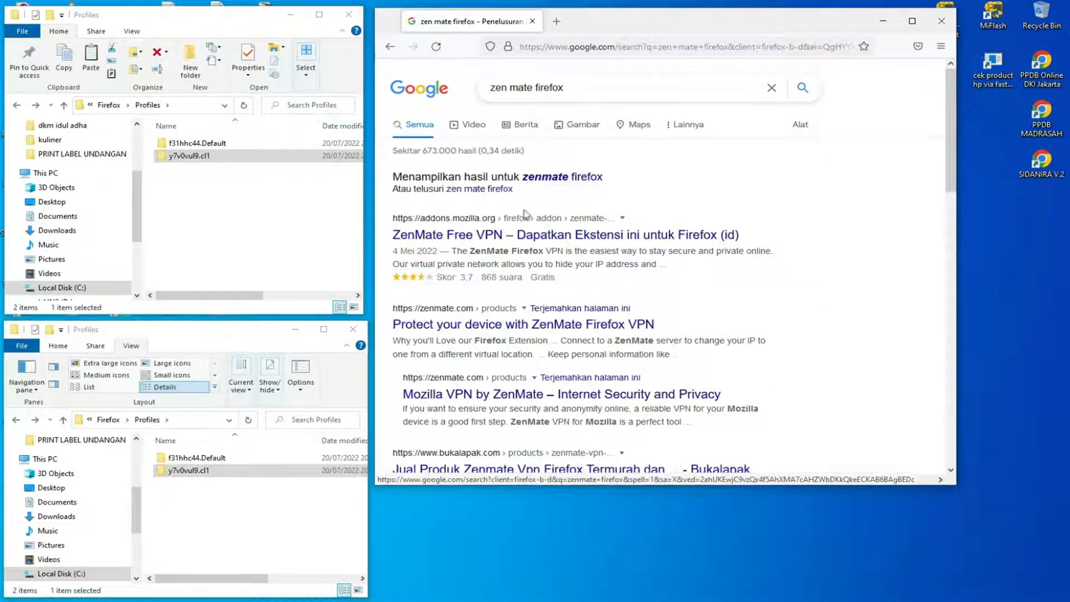
{"action": "left_click", "coordinate": [487, 236]}
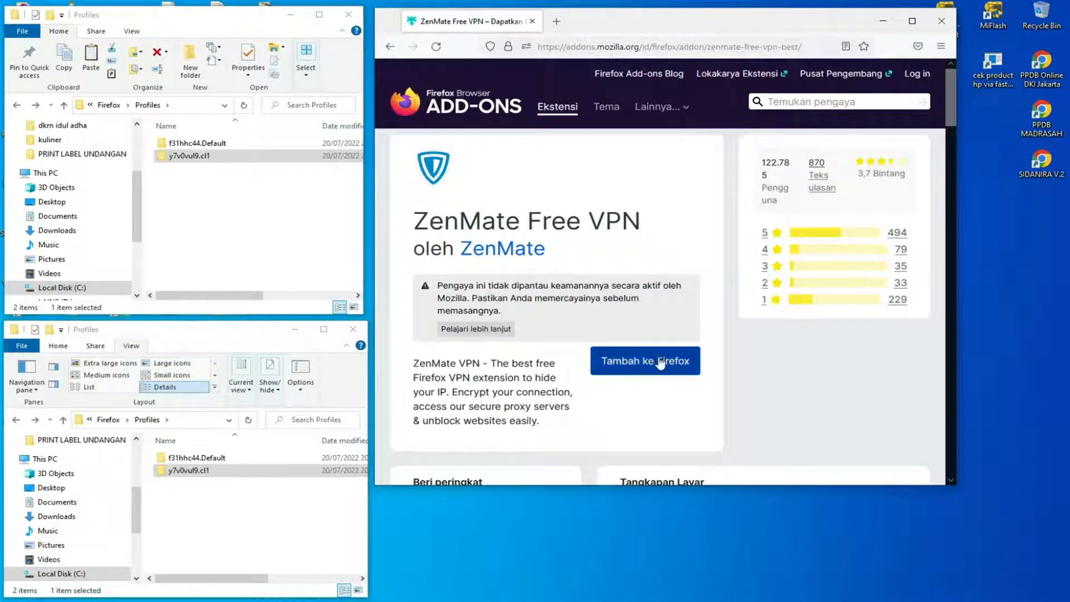
Add the ZenMate Free VPN extension to Firefox and allow it to run in private windows.
{"action": "left_click", "coordinate": [659, 363]}
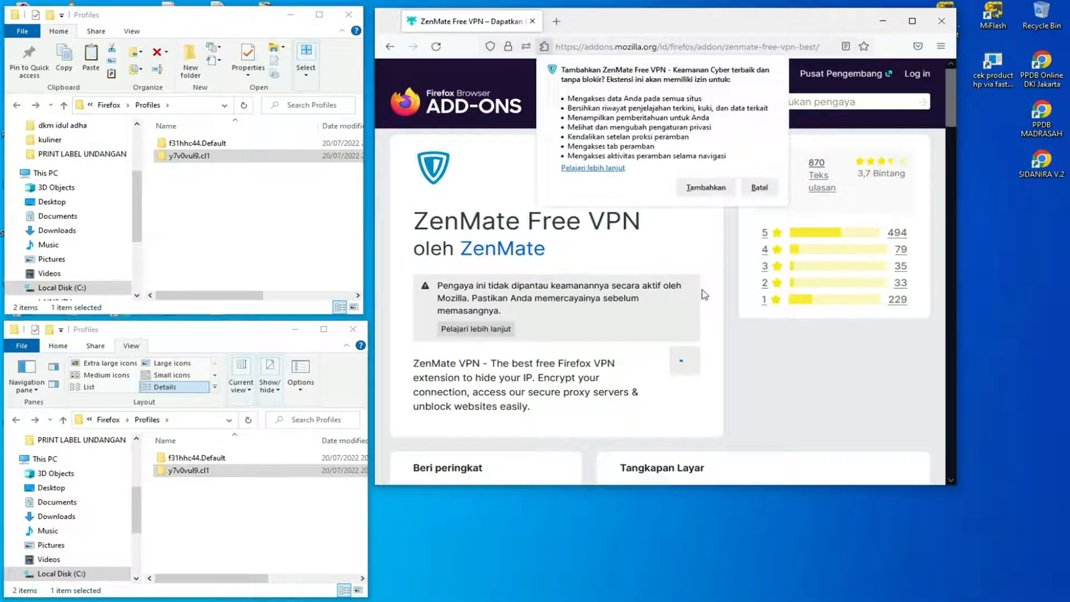
{"action": "left_click", "coordinate": [698, 191]}
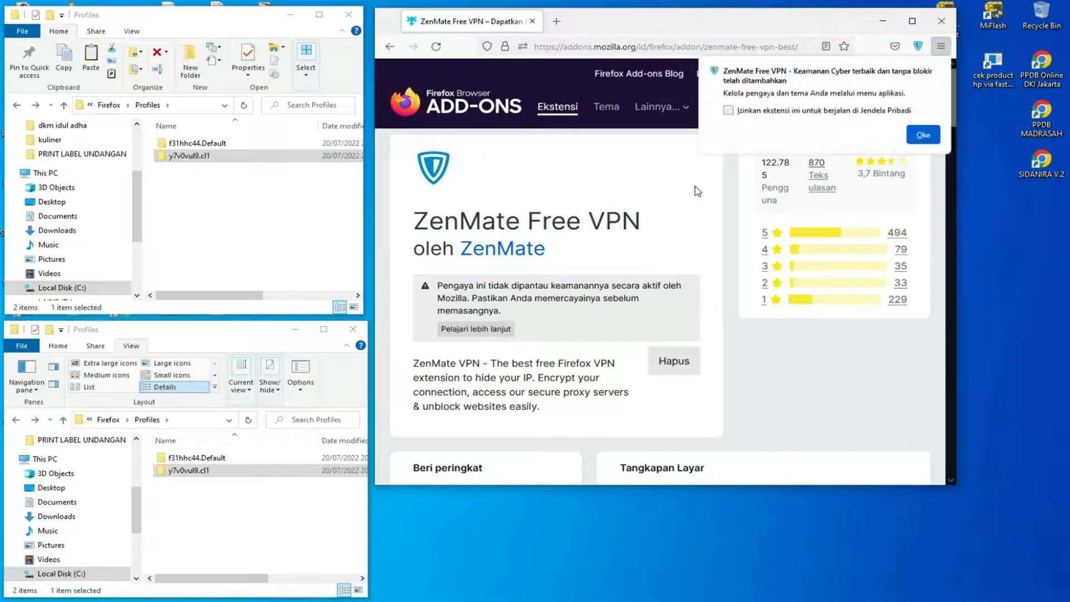
{"action": "left_click", "coordinate": [728, 111]}
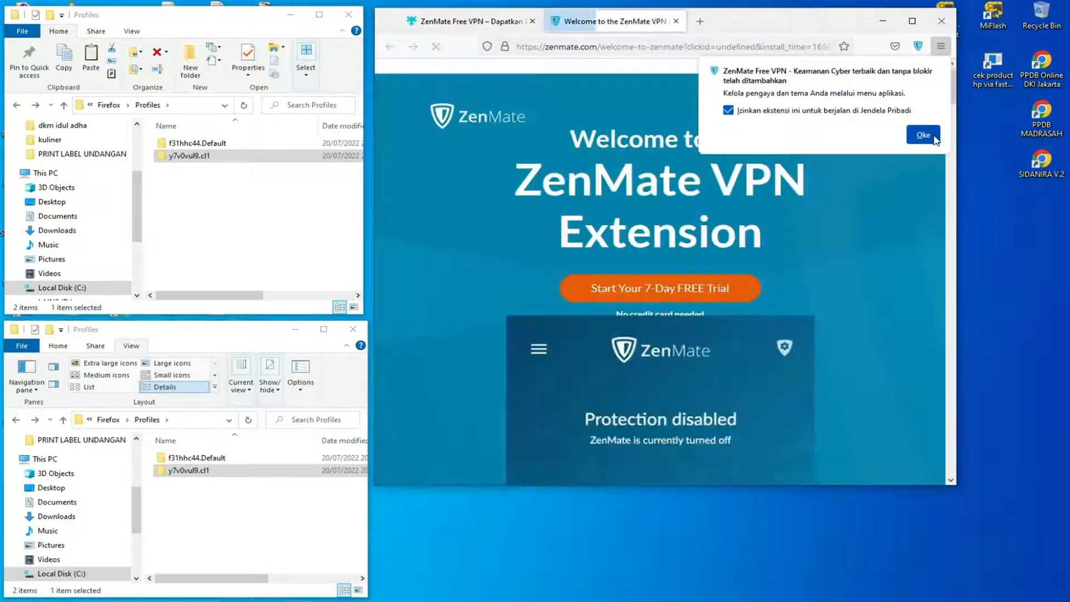
{"action": "left_click", "coordinate": [923, 135]}
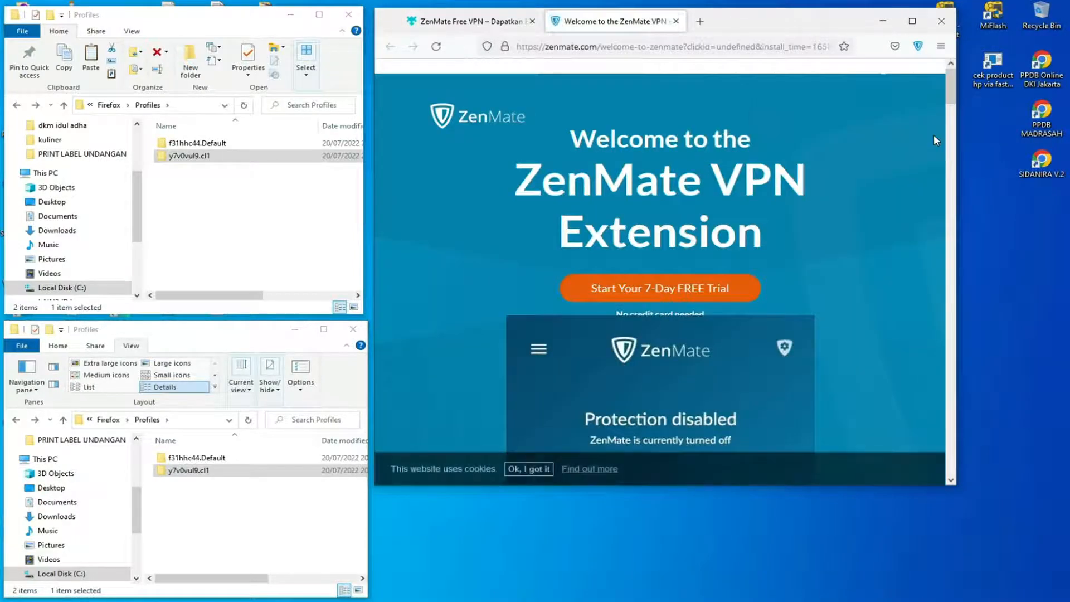
Open a new blank tab and close the ZenMate welcome and add-on pages.
{"action": "left_click", "coordinate": [700, 22]}
{"action": "left_click", "coordinate": [668, 22]}
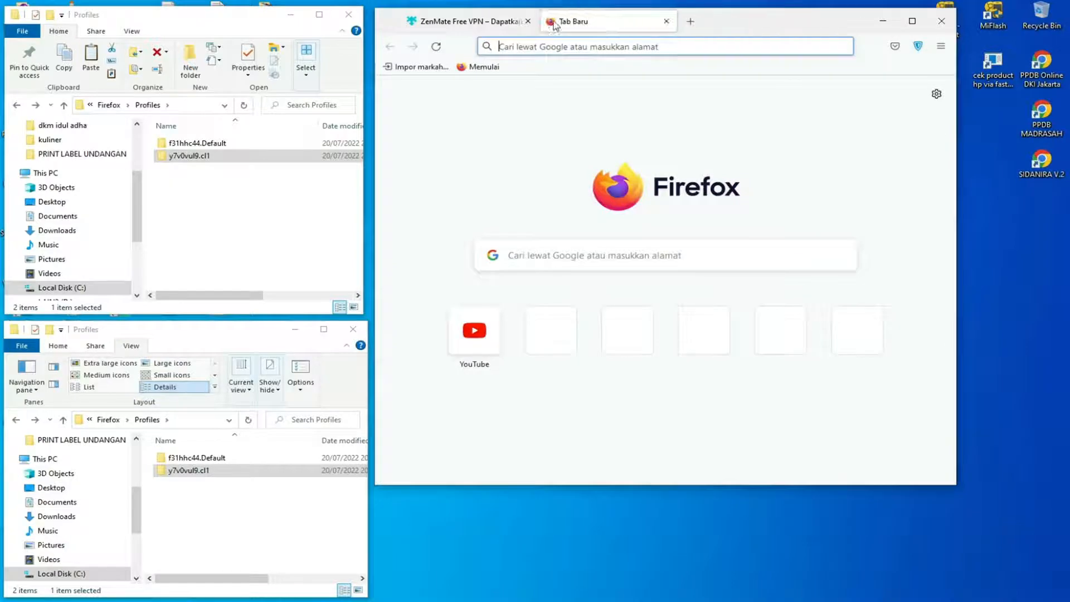
{"action": "left_click", "coordinate": [528, 21]}
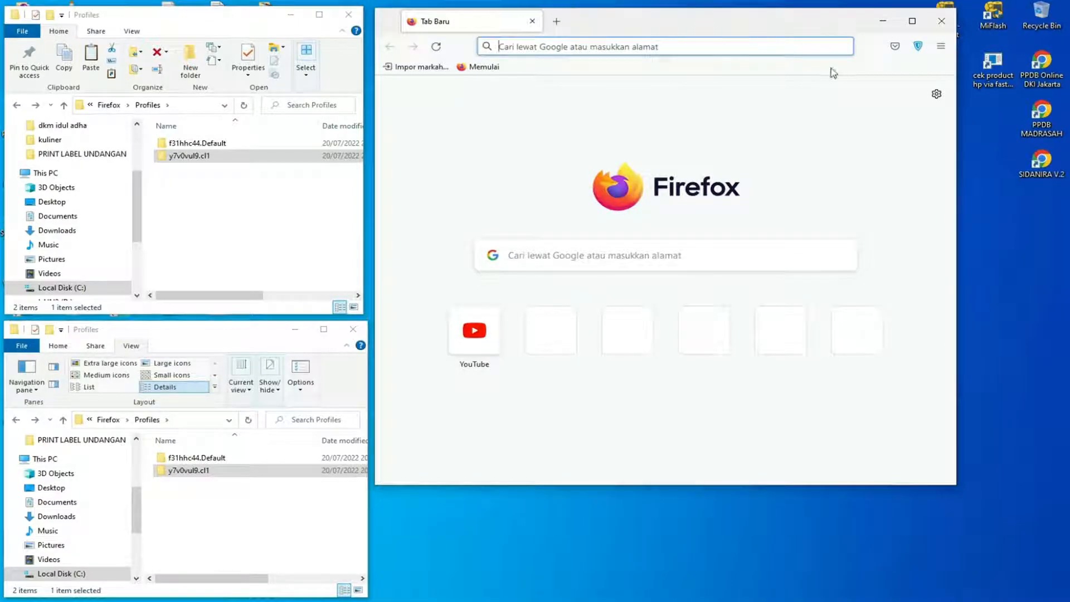
Open the ZenMate extension, go through part of its quick tour, and dismiss the tour and the privacy notice.
{"action": "left_click", "coordinate": [918, 47]}
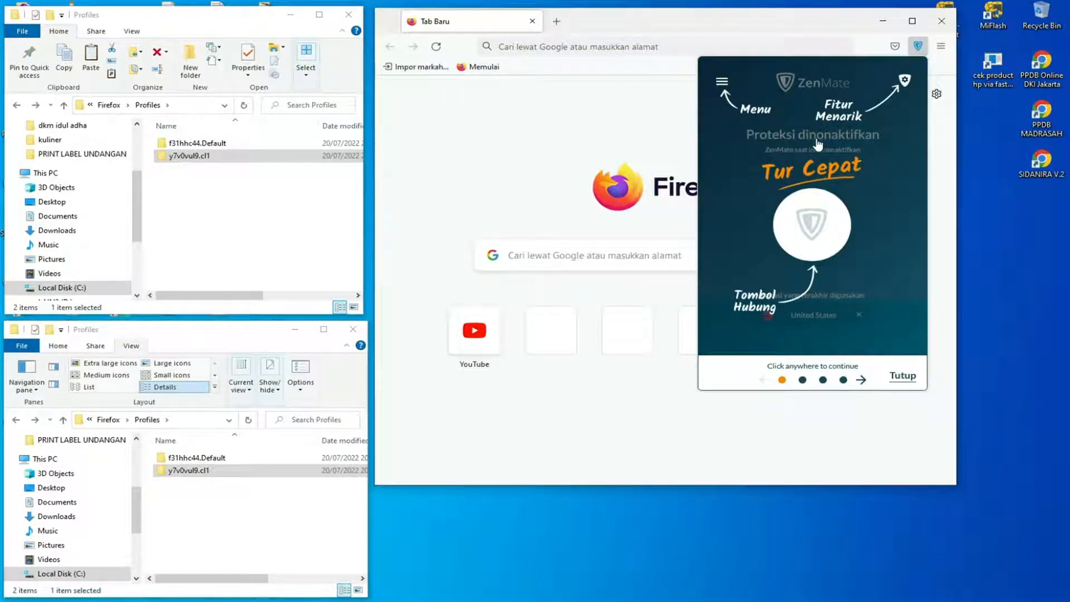
{"action": "left_click", "coordinate": [728, 89]}
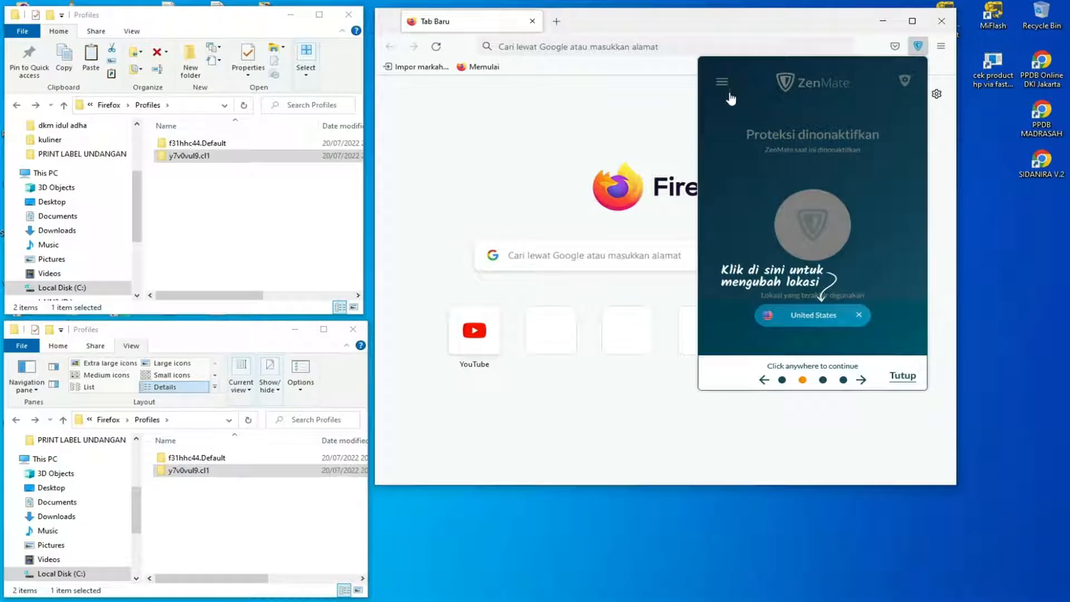
{"action": "left_click", "coordinate": [823, 315]}
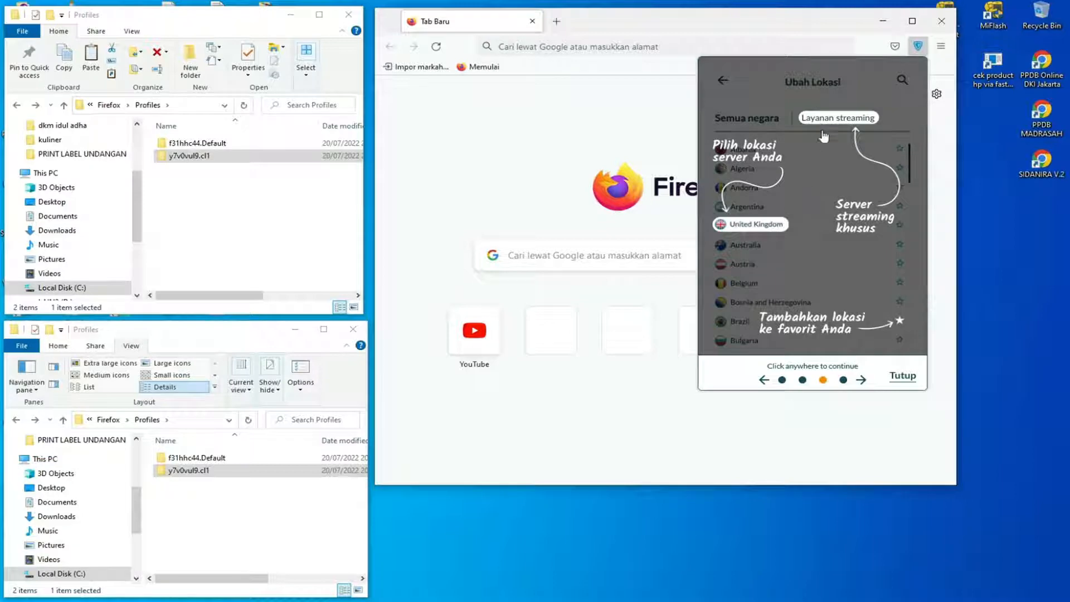
{"action": "left_click", "coordinate": [910, 381]}
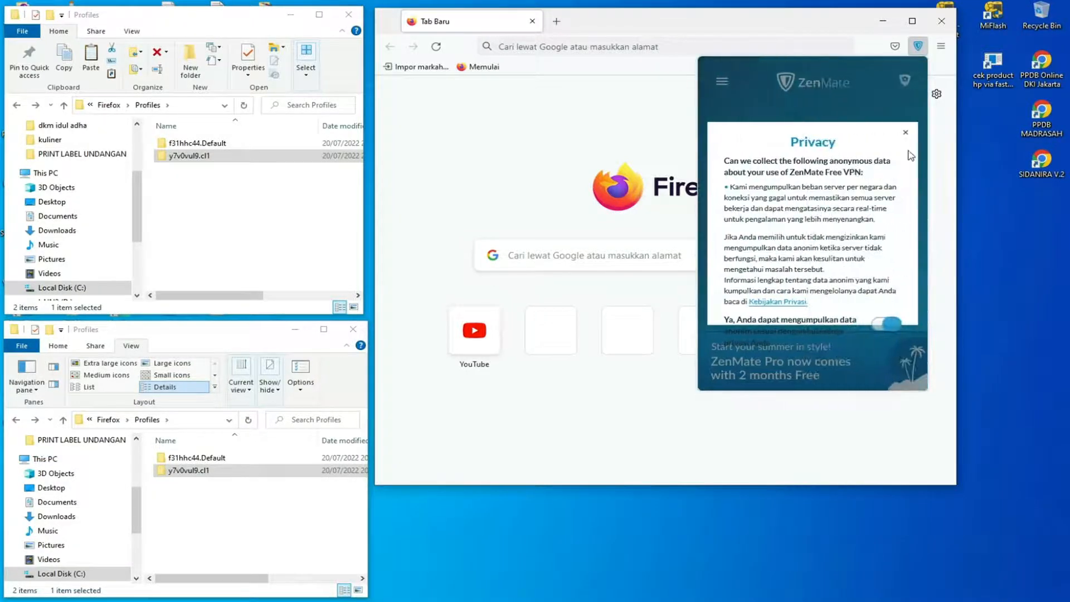
{"action": "left_click", "coordinate": [905, 132]}
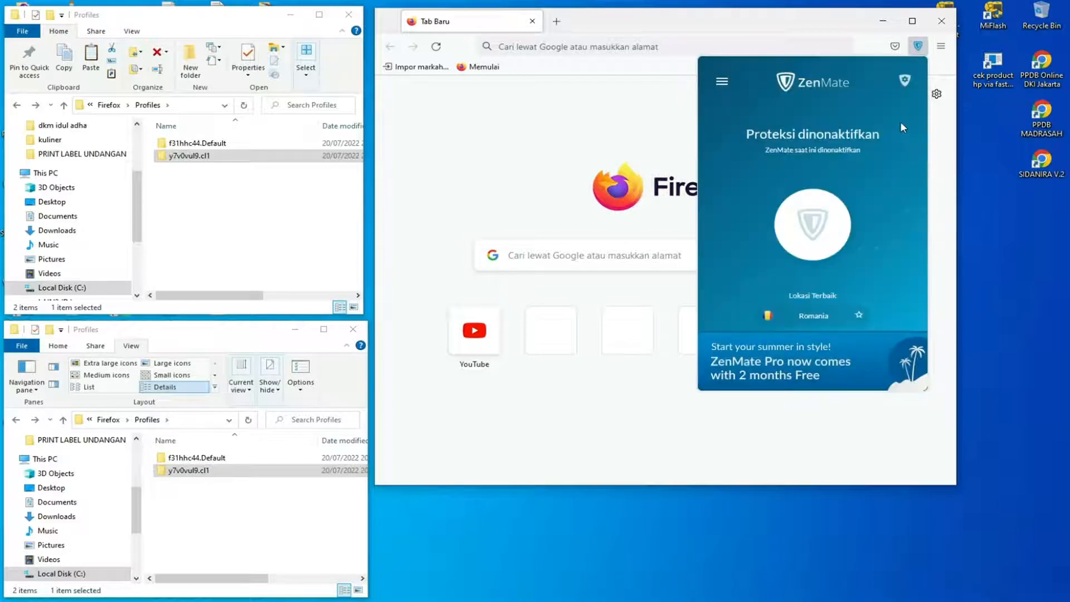
Start the free trial (Mulai Uji Coba Sekarang) from the ZenMate extension and close its popup over the sign-up page.
{"action": "left_click", "coordinate": [722, 86]}
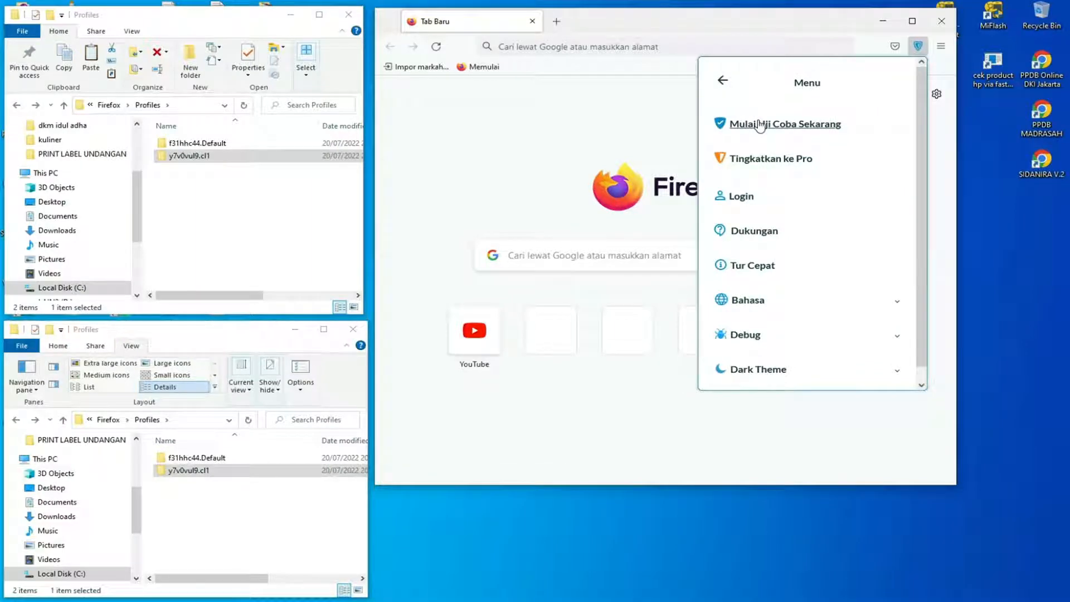
{"action": "left_click", "coordinate": [759, 125]}
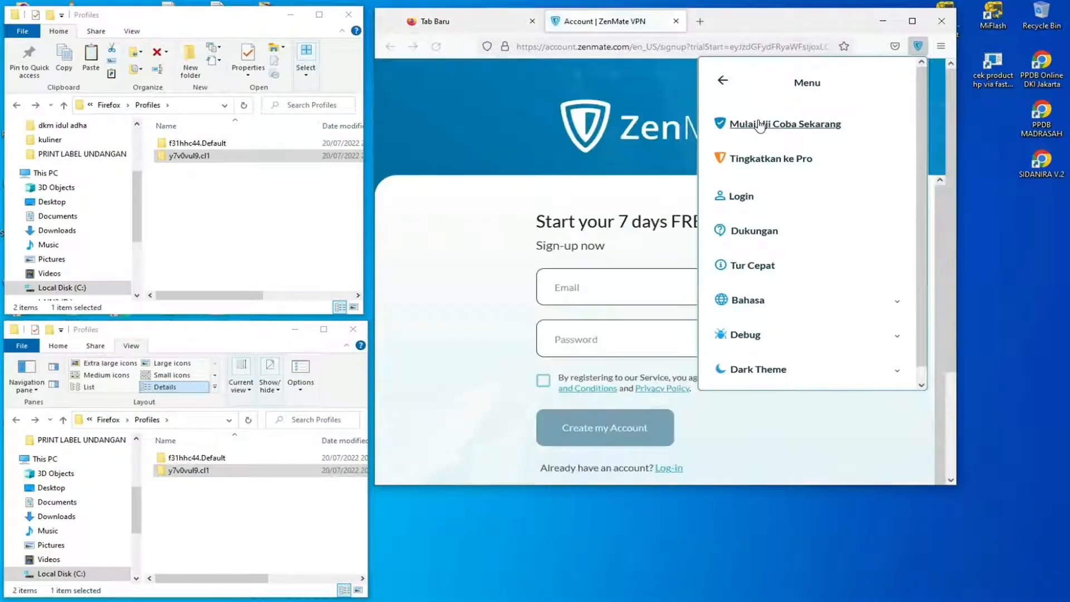
{"action": "left_click", "coordinate": [919, 49]}
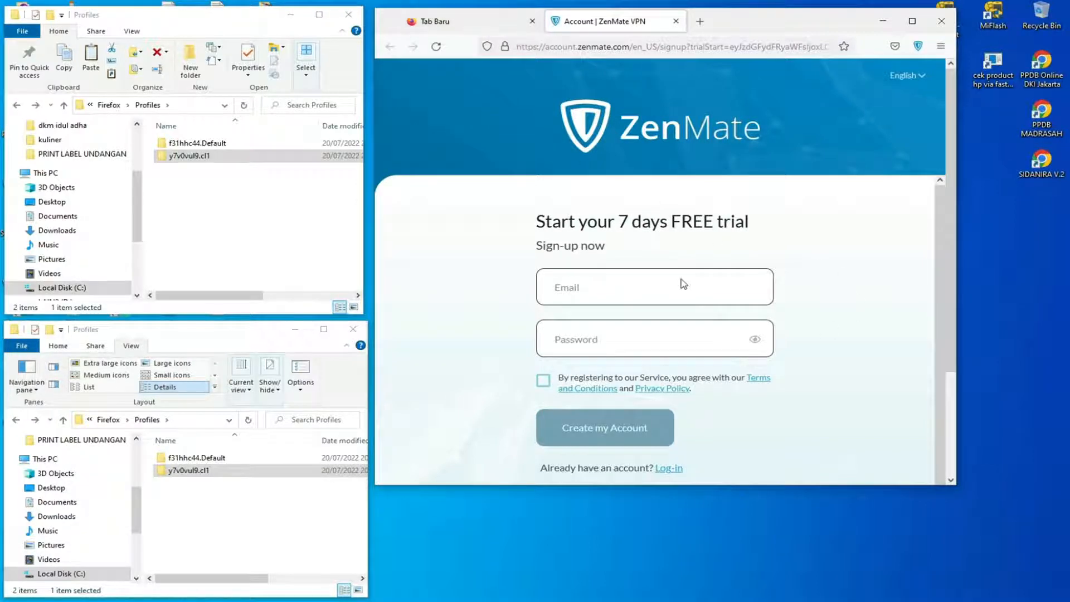
Load the temporary email site mail.tm in a new tab beside the ZenMate sign-up page.
{"action": "left_click", "coordinate": [488, 26]}
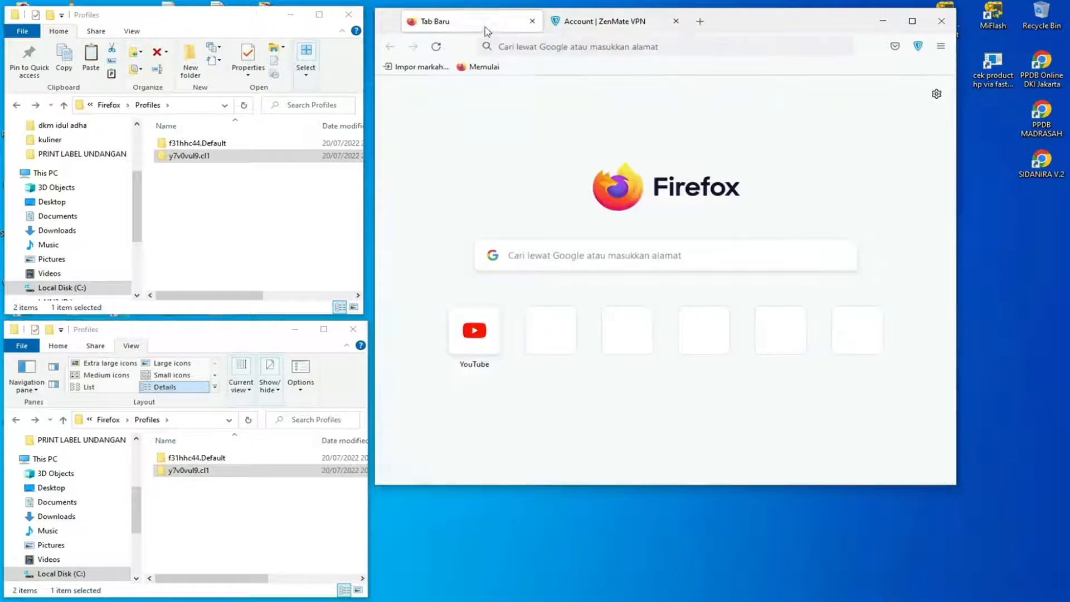
{"action": "left_click", "coordinate": [576, 25]}
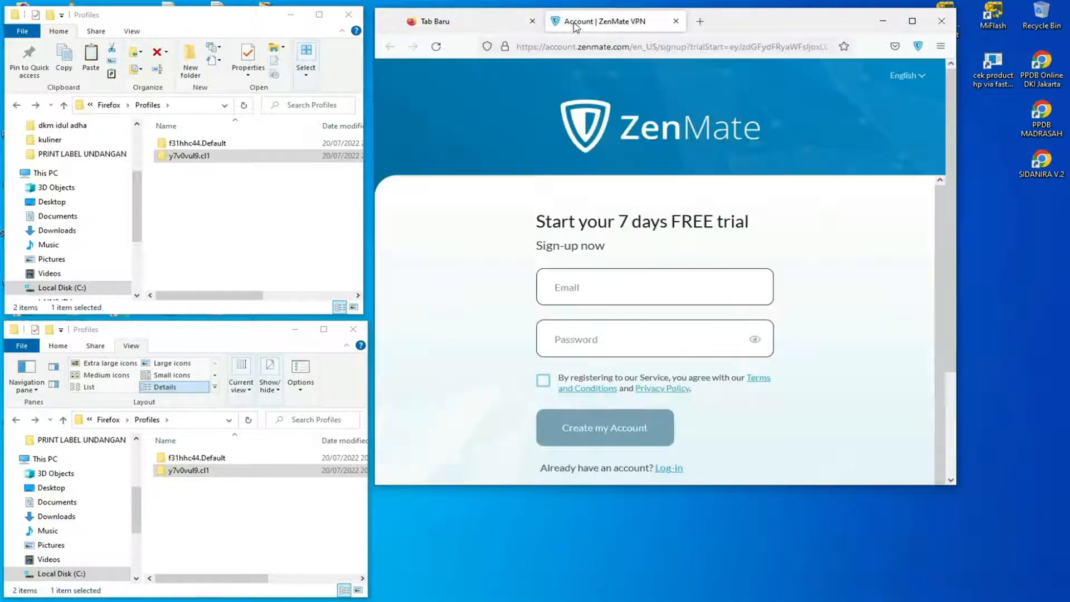
{"action": "left_click", "coordinate": [700, 22]}
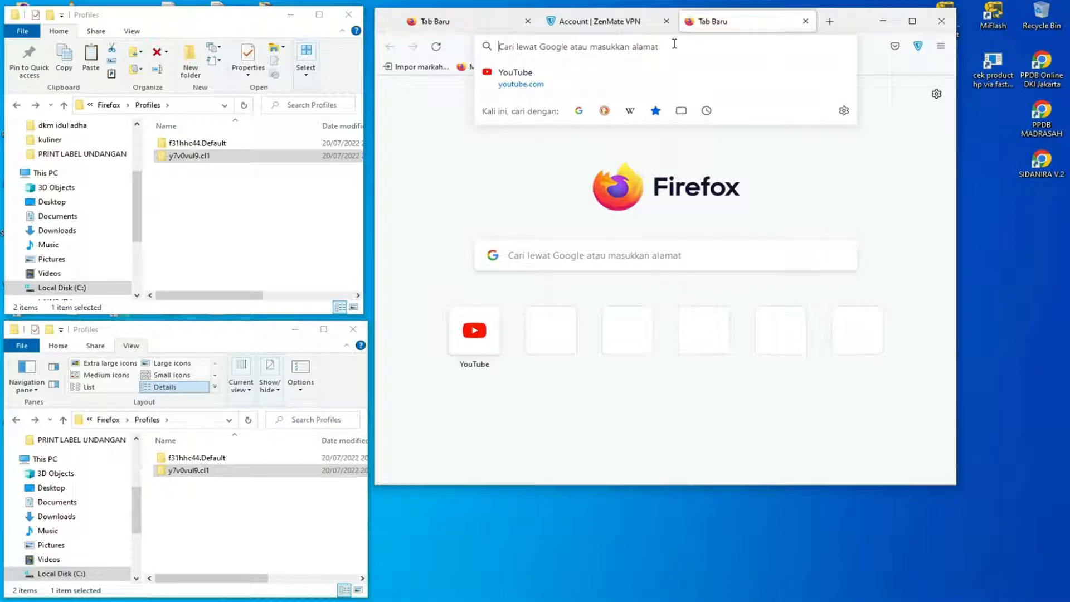
{"action": "type", "text": "mail"}
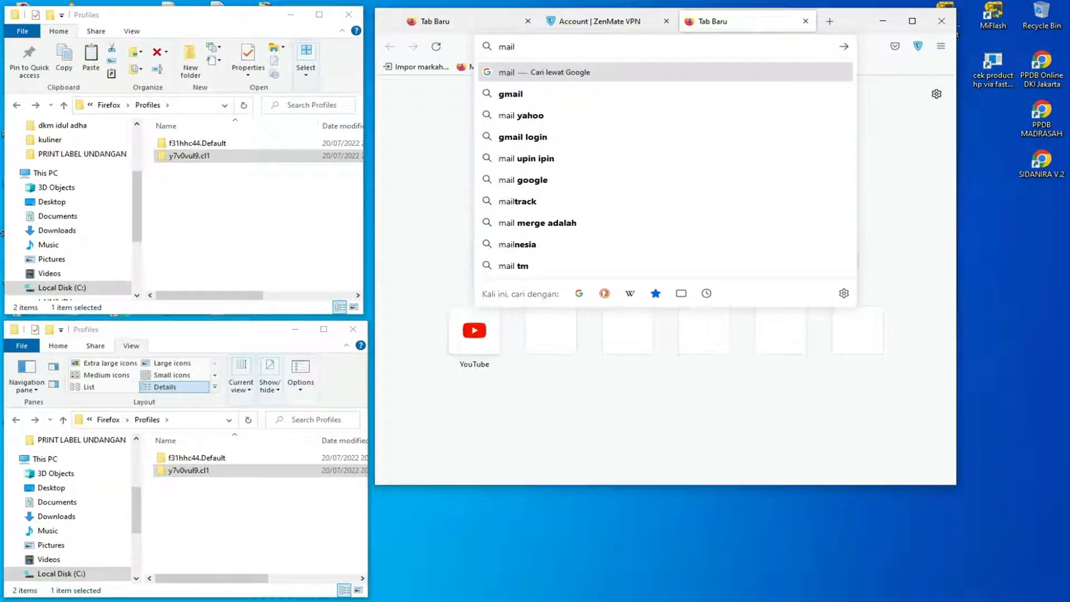
{"action": "type", "text": "."}
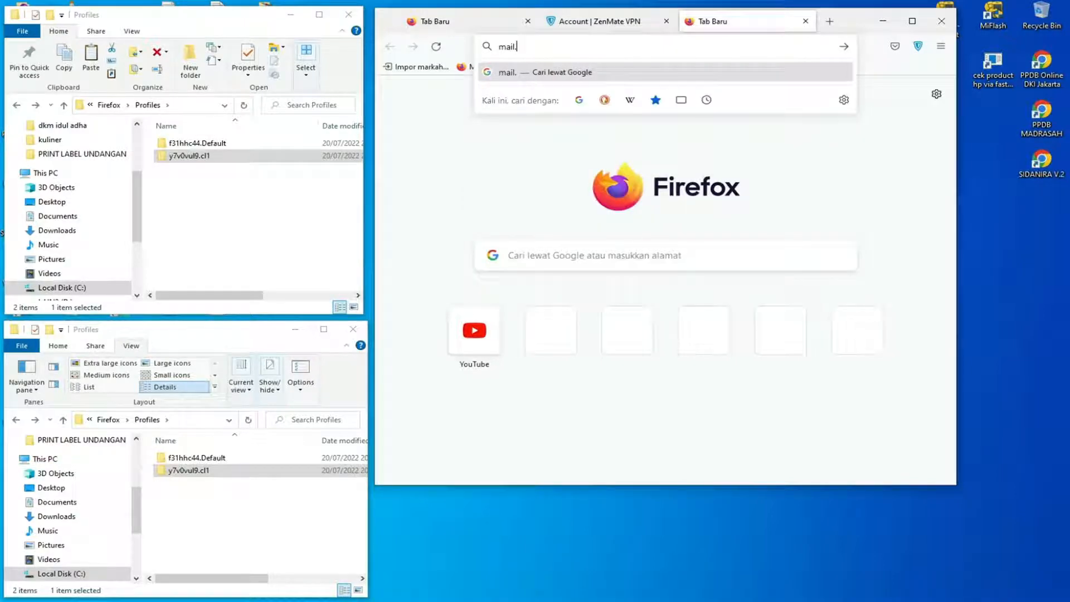
{"action": "type", "text": "tm"}
{"action": "key", "text": "Return"}
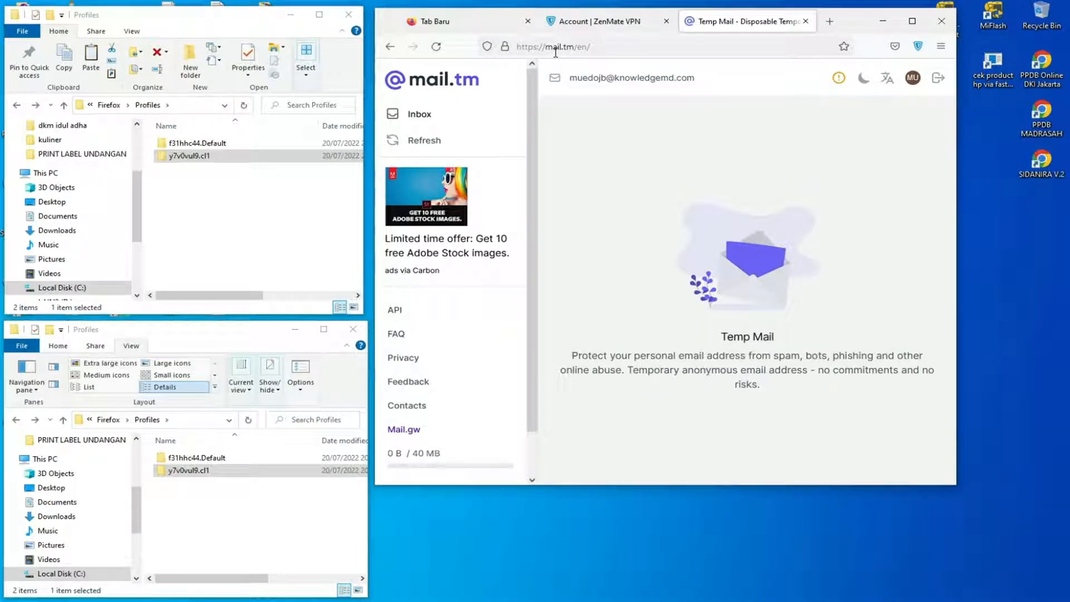
Copy the temporary email address from mail.tm into the Email field of the ZenMate sign-up form.
{"action": "right_click", "coordinate": [649, 83]}
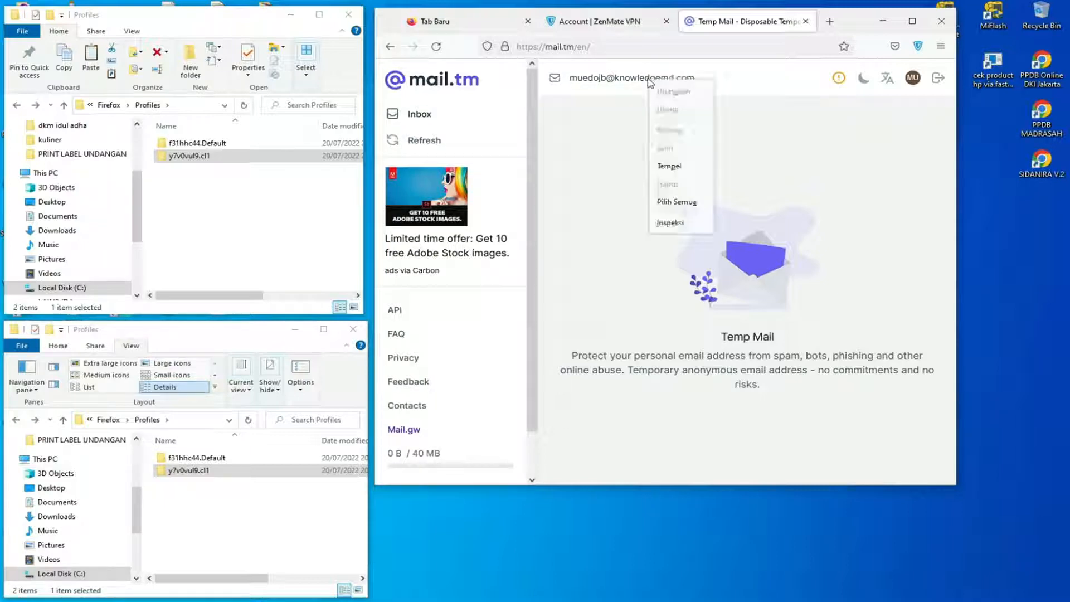
{"action": "left_click", "coordinate": [676, 202]}
{"action": "key", "text": "ctrl+c"}
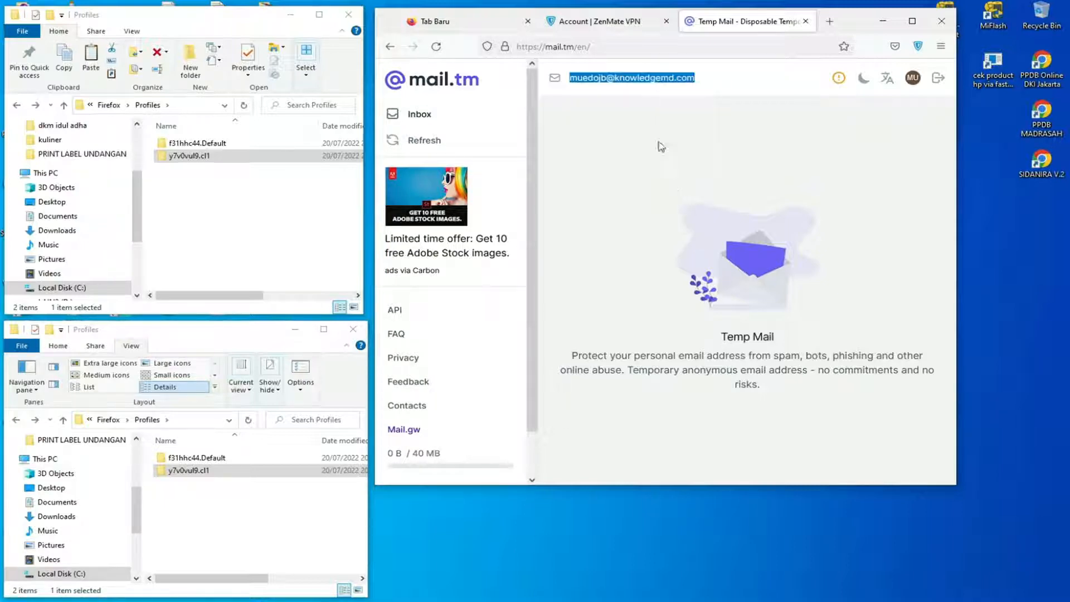
{"action": "right_click", "coordinate": [650, 85]}
{"action": "left_click", "coordinate": [668, 147]}
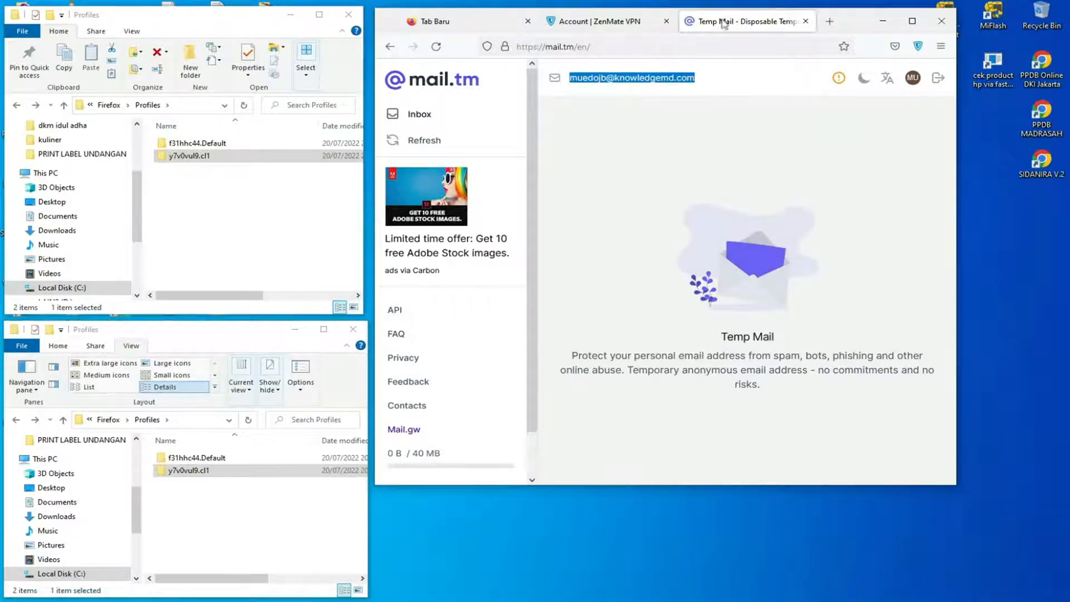
{"action": "left_click", "coordinate": [610, 22]}
{"action": "right_click", "coordinate": [676, 275]}
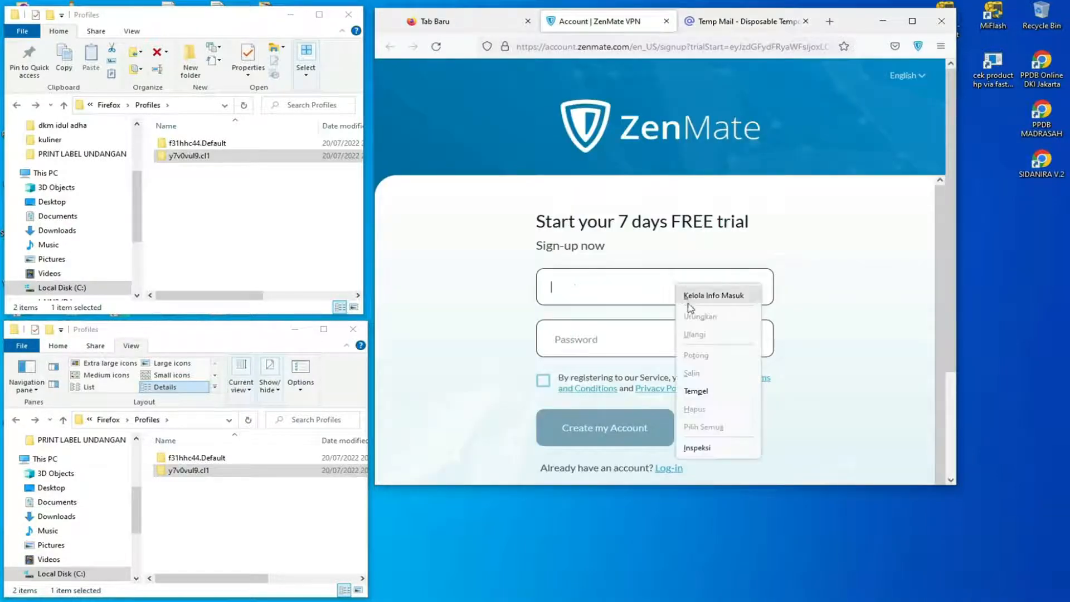
{"action": "left_click", "coordinate": [694, 389]}
Enter an account password in the ZenMate sign-up form that meets all the listed requirements.
{"action": "left_click", "coordinate": [670, 342]}
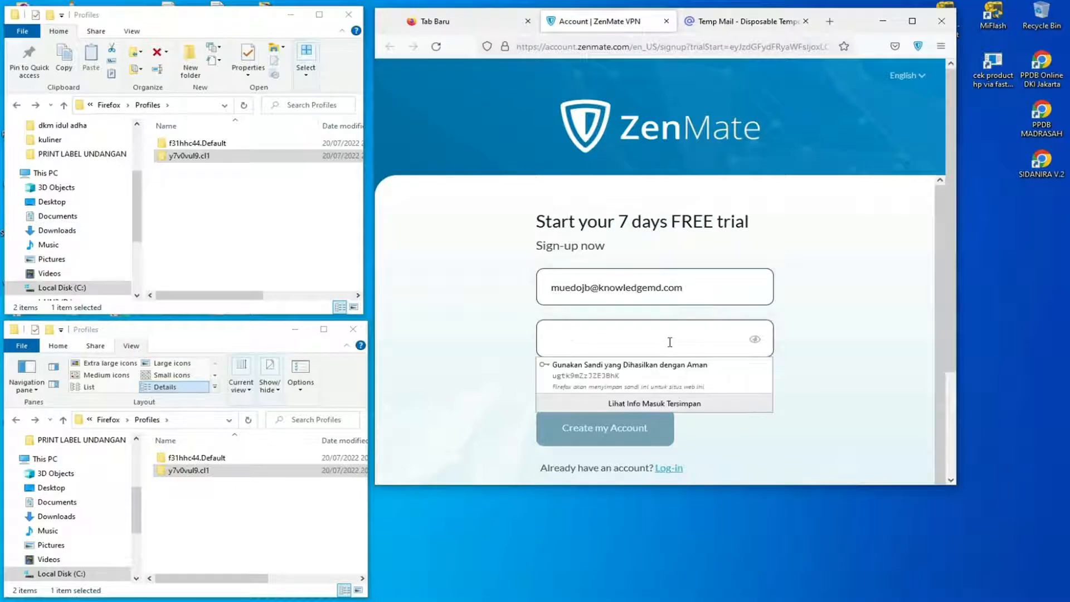
{"action": "type", "text": "12345678"}
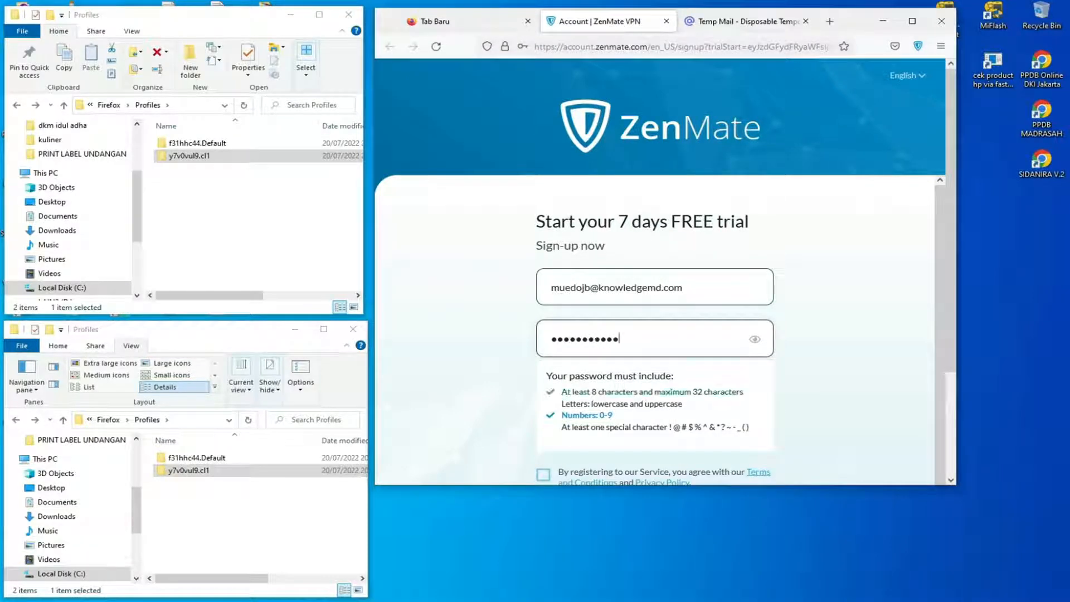
{"action": "type", "text": "910Aa"}
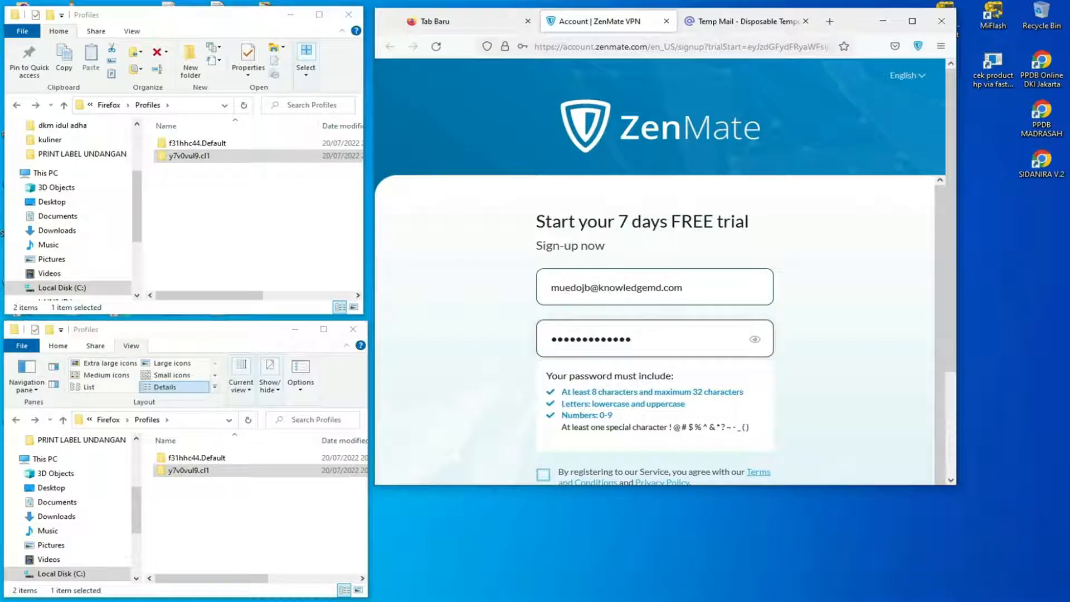
{"action": "type", "text": "!@"}
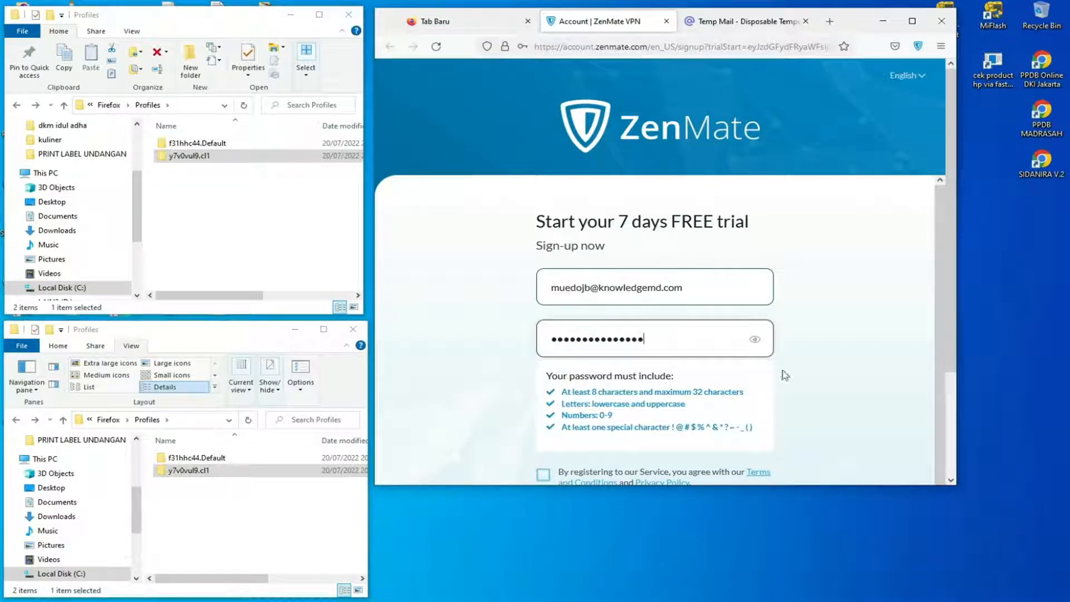
Accept the terms, create the ZenMate account, and save its login in Firefox.
{"action": "scroll", "coordinate": [786, 376], "scroll_direction": "down", "scroll_amount": 1}
{"action": "left_click", "coordinate": [552, 474]}
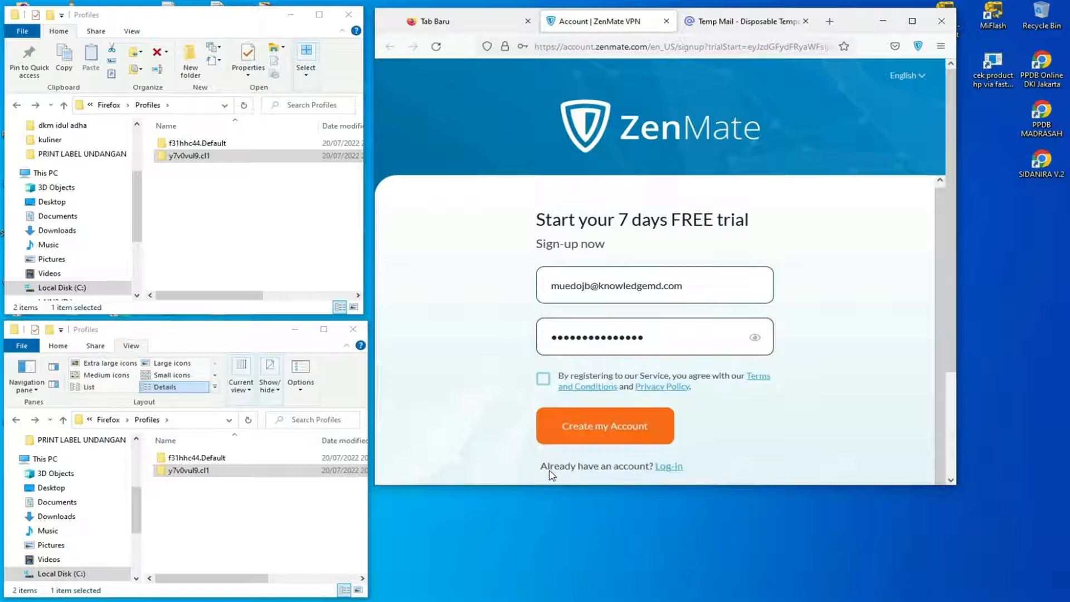
{"action": "left_click", "coordinate": [543, 379]}
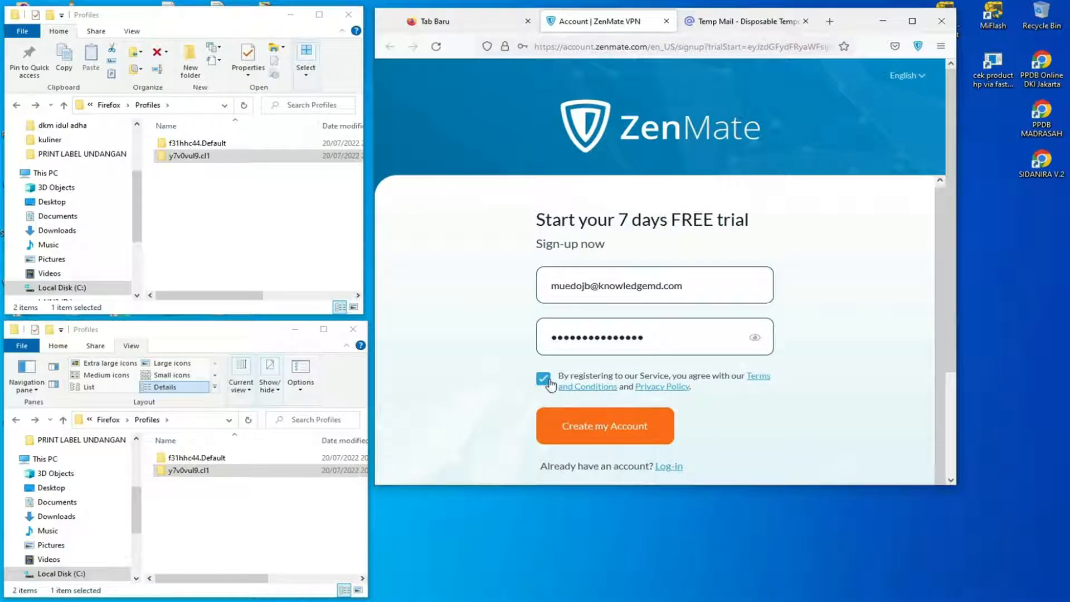
{"action": "left_click", "coordinate": [623, 432]}
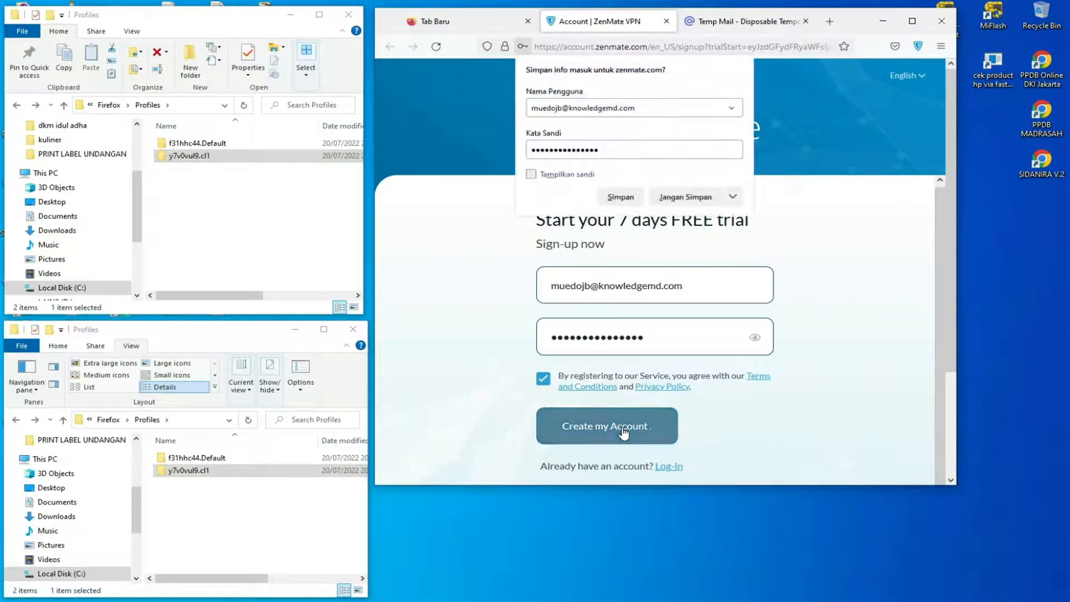
{"action": "left_click", "coordinate": [579, 179]}
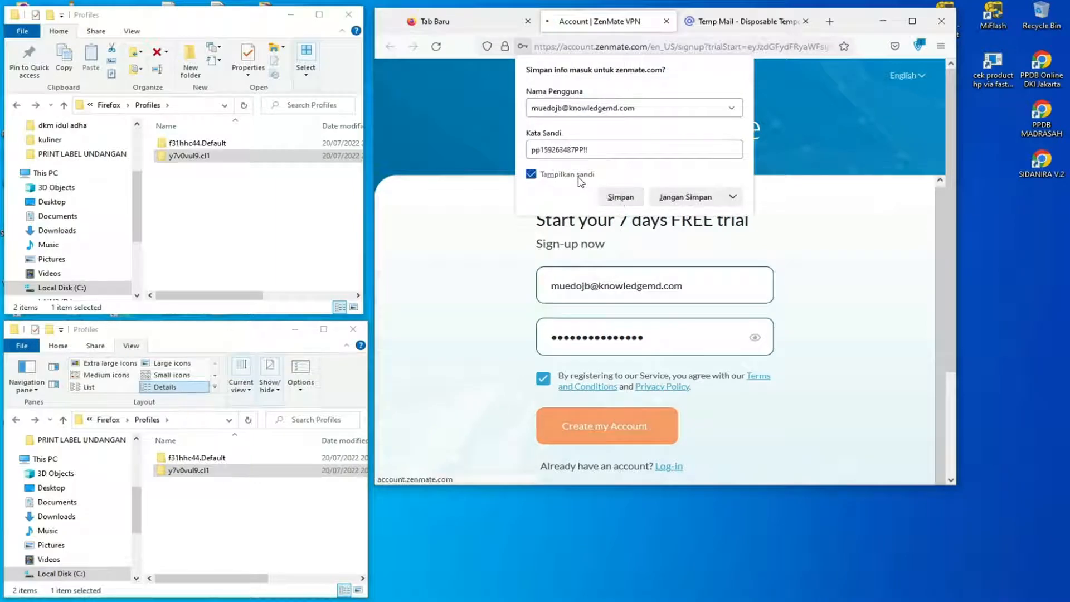
{"action": "left_click", "coordinate": [616, 197]}
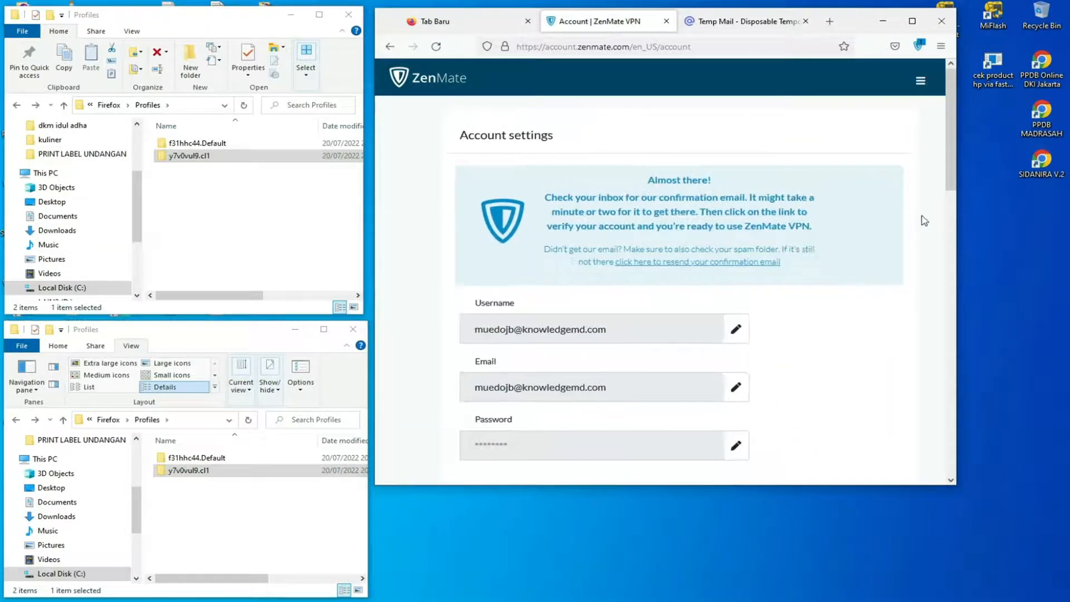
Activate the ZenMate trial account through the confirmation email in the mail.tm inbox.
{"action": "key", "text": "ctrl+Tab"}
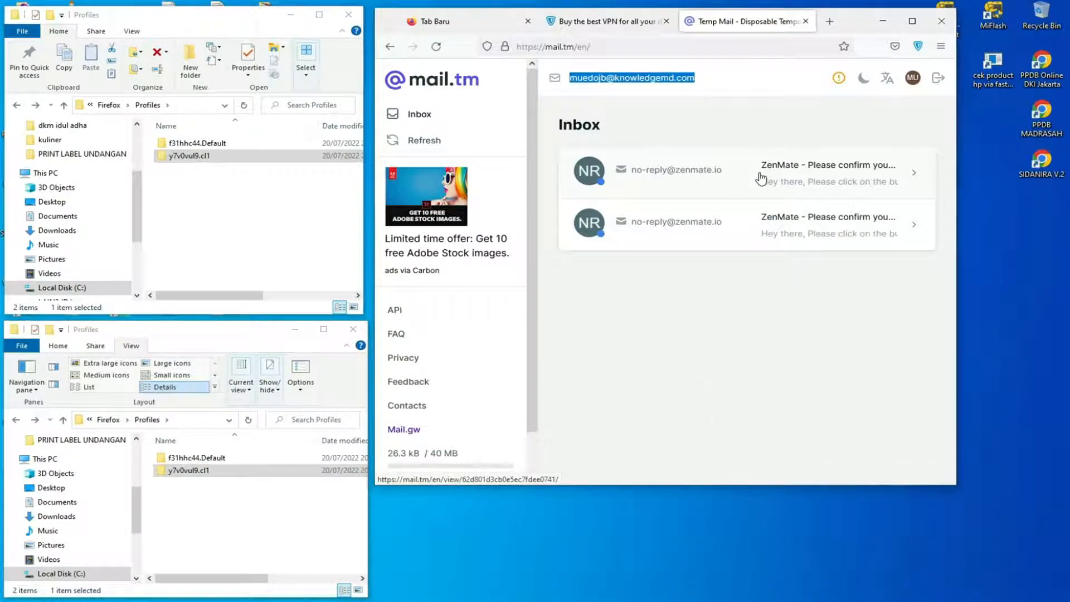
{"action": "left_click", "coordinate": [760, 179]}
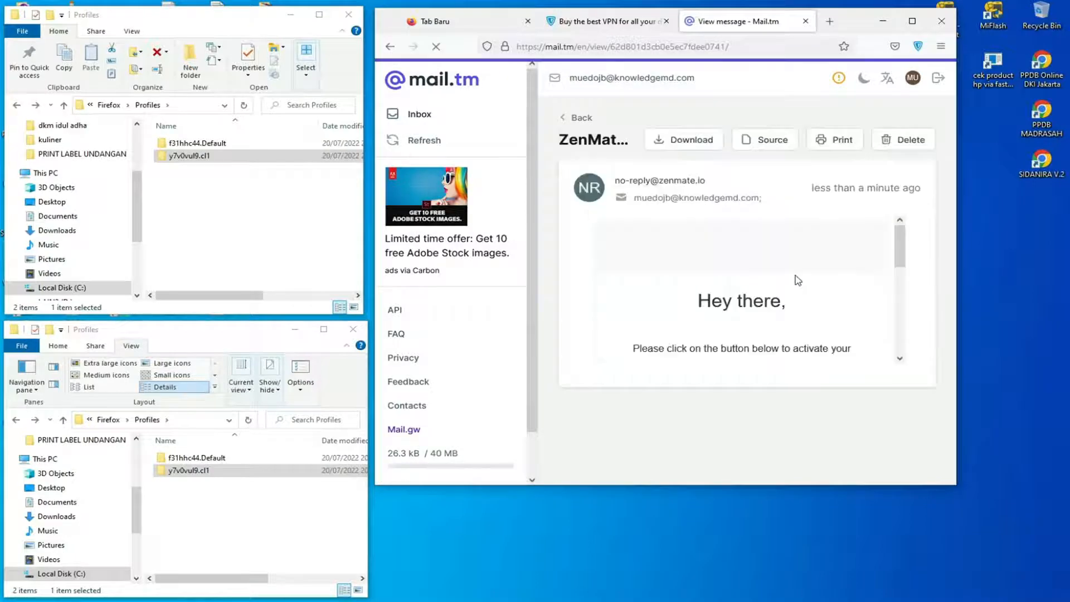
{"action": "scroll", "coordinate": [812, 309], "scroll_direction": "down", "scroll_amount": 3}
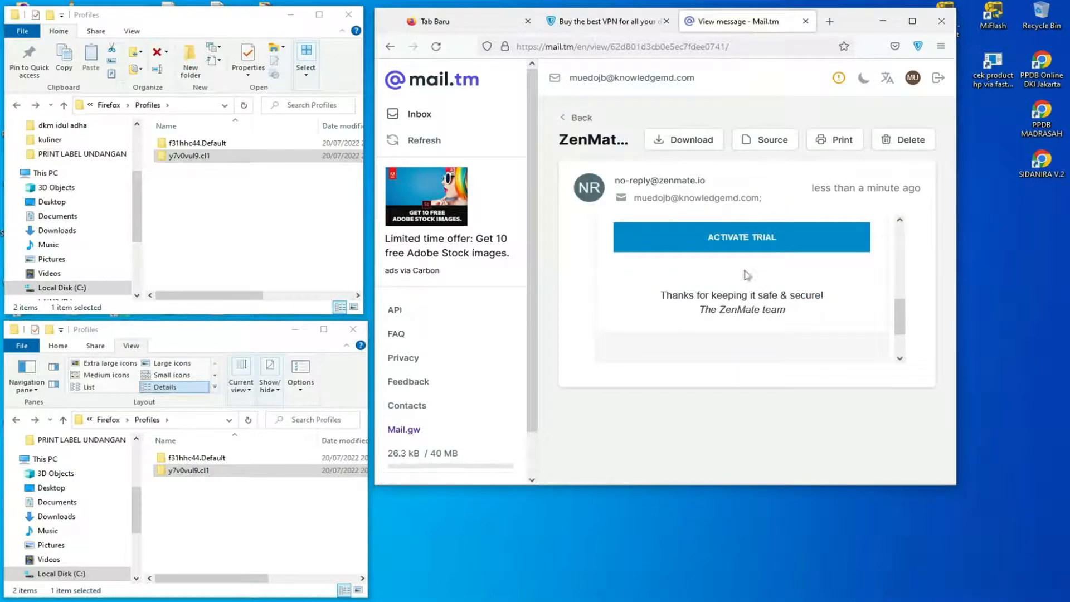
{"action": "scroll", "coordinate": [769, 305], "scroll_direction": "up", "scroll_amount": 1}
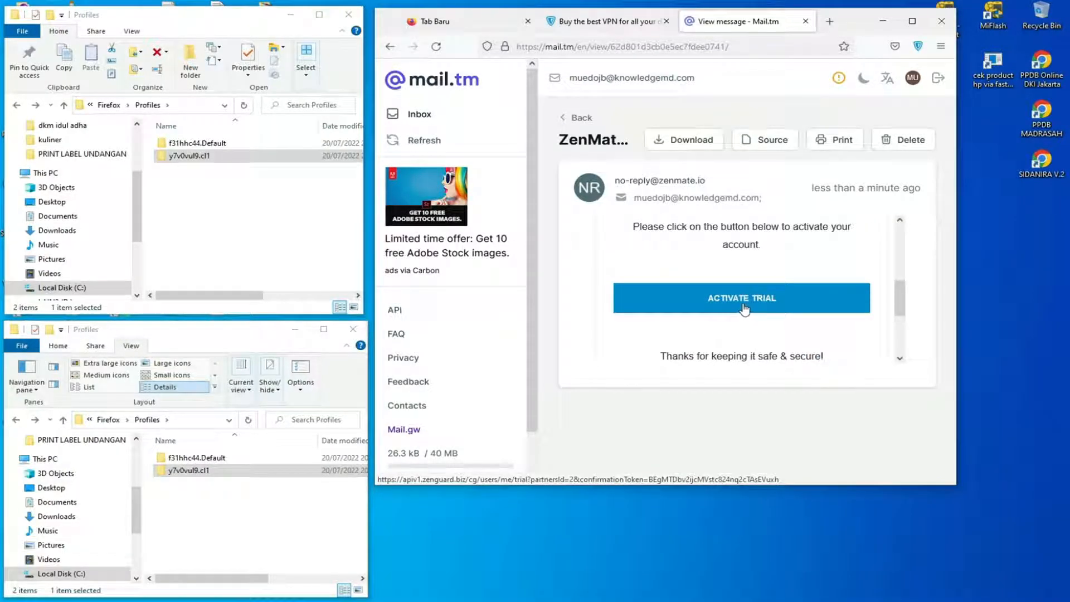
{"action": "left_click", "coordinate": [751, 307]}
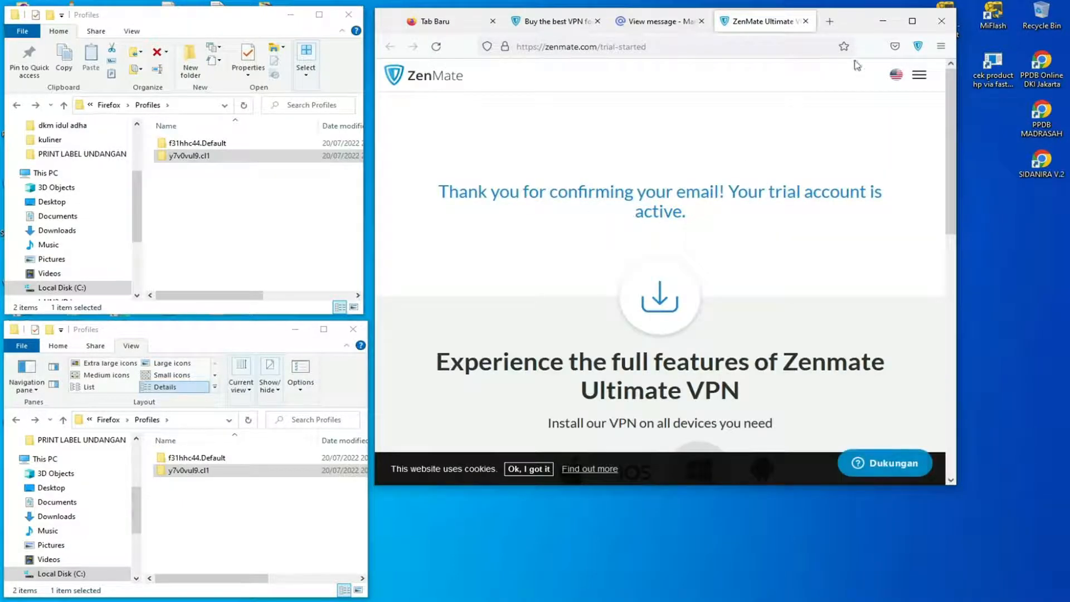
Examine the list of countries offered as locations in the ZenMate extension, then close its popup.
{"action": "left_click", "coordinate": [917, 47]}
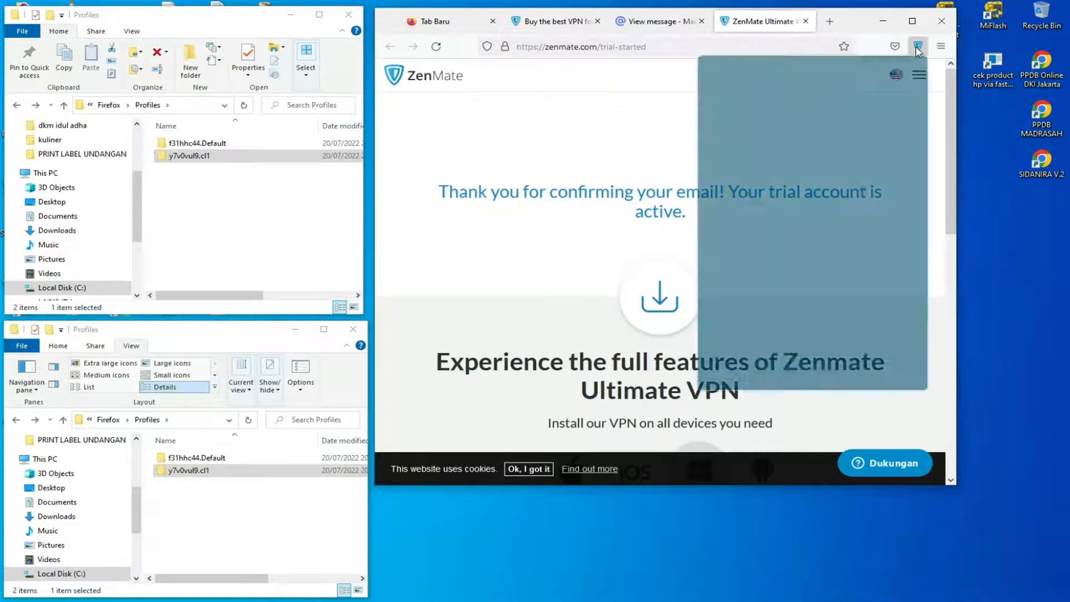
{"action": "left_click", "coordinate": [722, 80]}
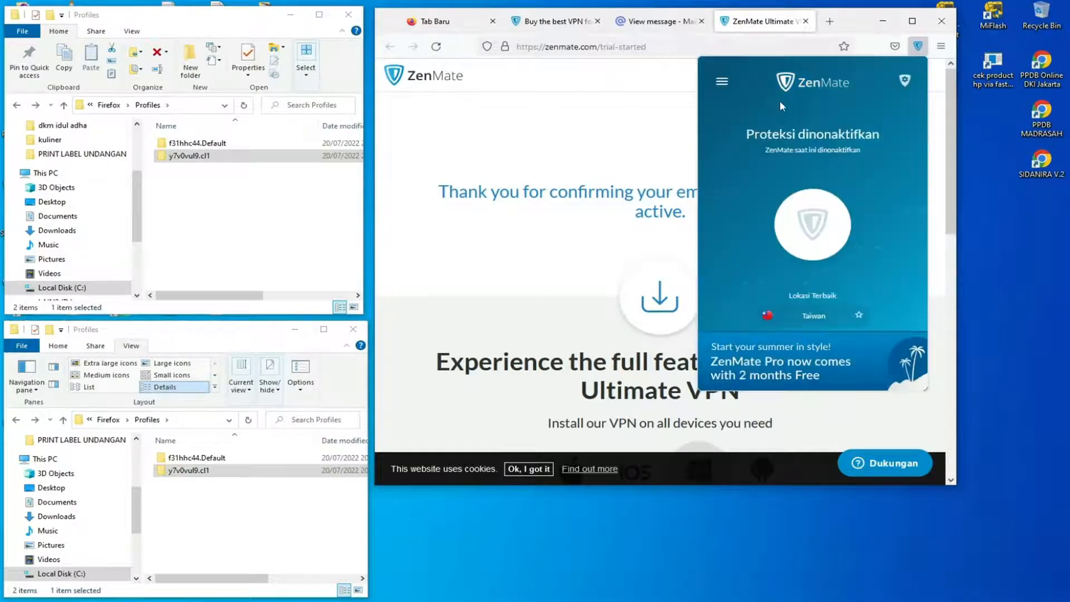
{"action": "left_click", "coordinate": [830, 316]}
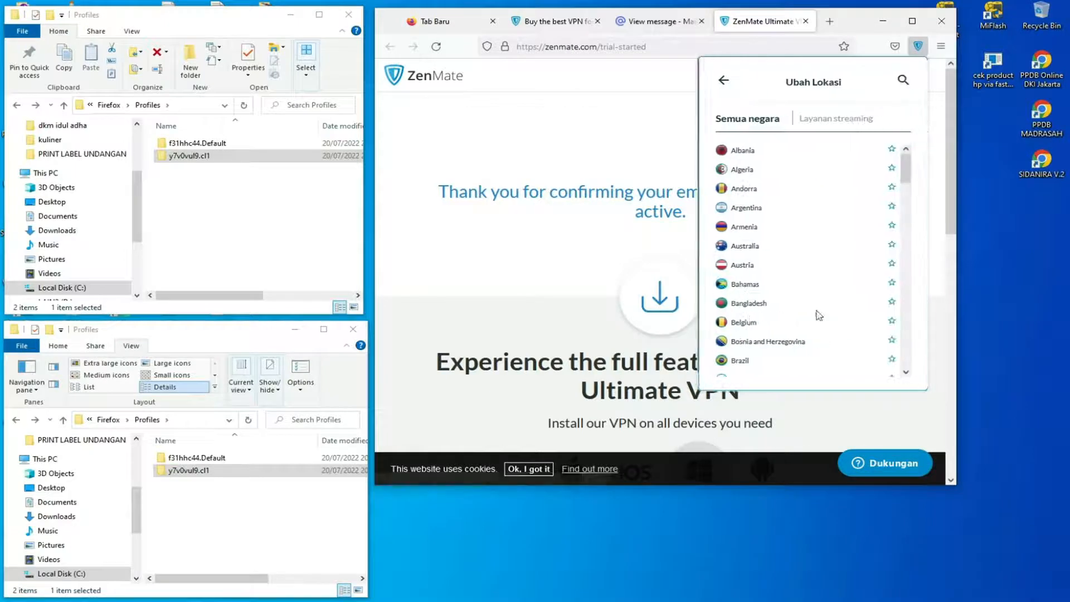
{"action": "left_click", "coordinate": [918, 48]}
Close the ZenMate and mail.tm tabs, keeping only one blank Firefox tab open.
{"action": "left_click", "coordinate": [805, 21]}
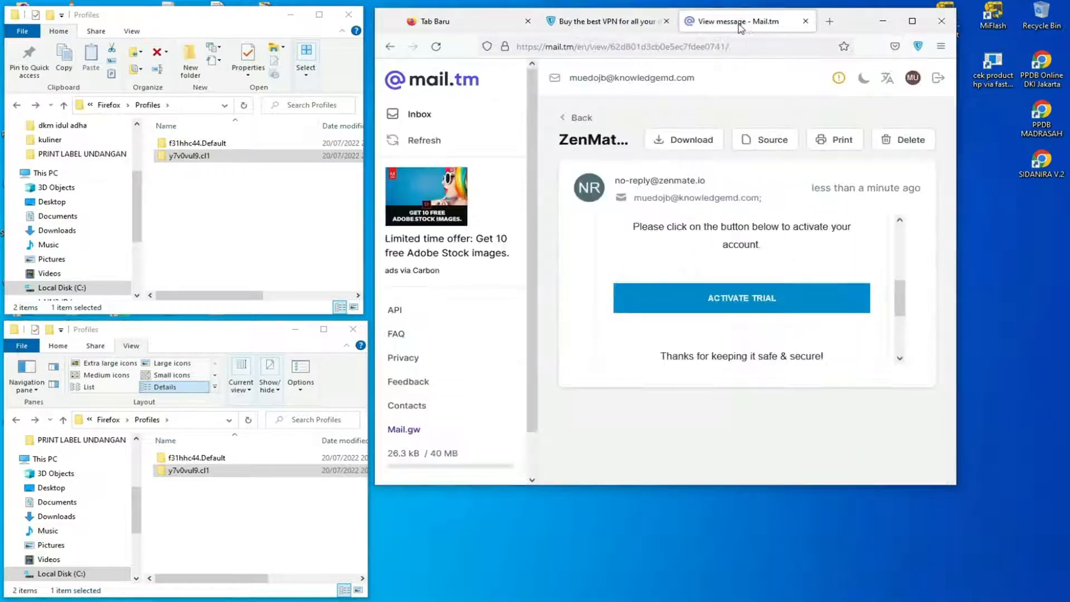
{"action": "left_click", "coordinate": [805, 22]}
{"action": "left_click", "coordinate": [665, 22]}
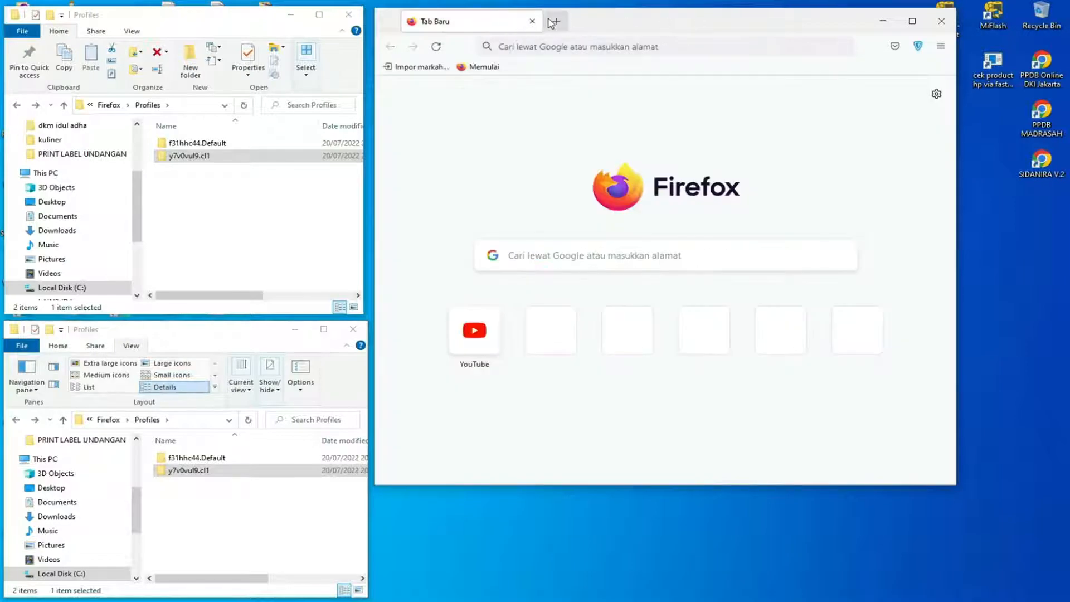
{"action": "left_click", "coordinate": [552, 22]}
{"action": "left_click", "coordinate": [532, 21]}
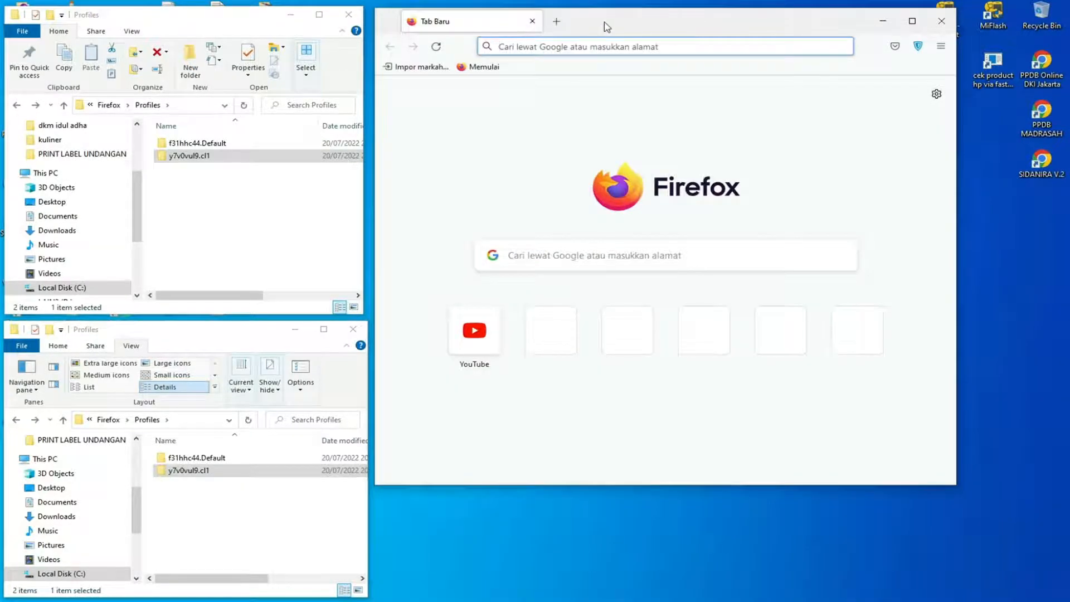
Open YouTube from the new tab page and play the video "KUKIRA KAU RUMAH - AMIGDALA".
{"action": "left_click_drag", "start_coordinate": [606, 27], "coordinate": [617, 42]}
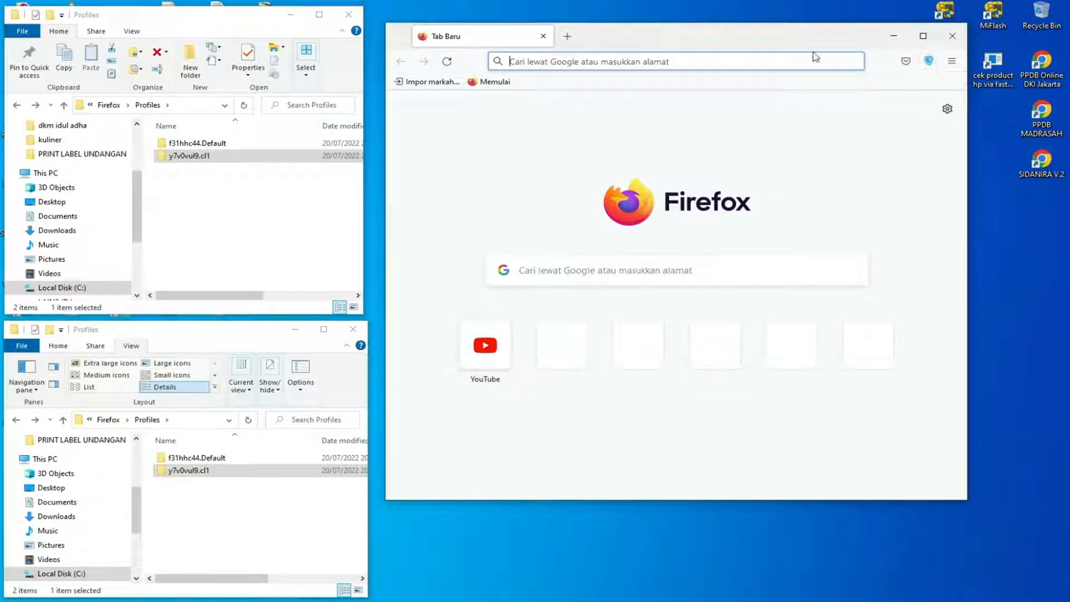
{"action": "left_click_drag", "start_coordinate": [772, 43], "coordinate": [772, 41]}
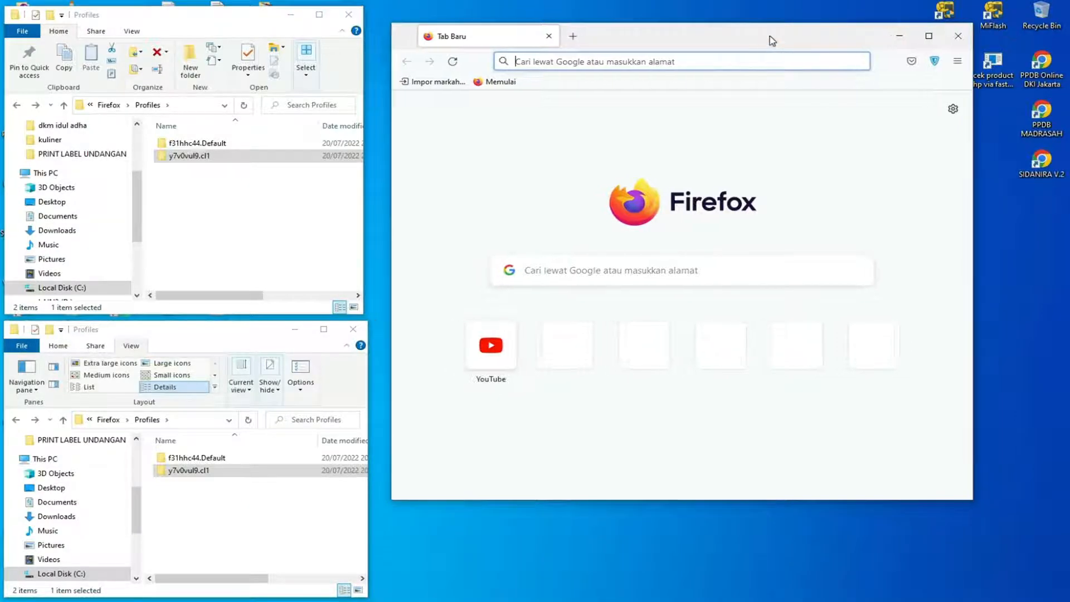
{"action": "left_click", "coordinate": [491, 346]}
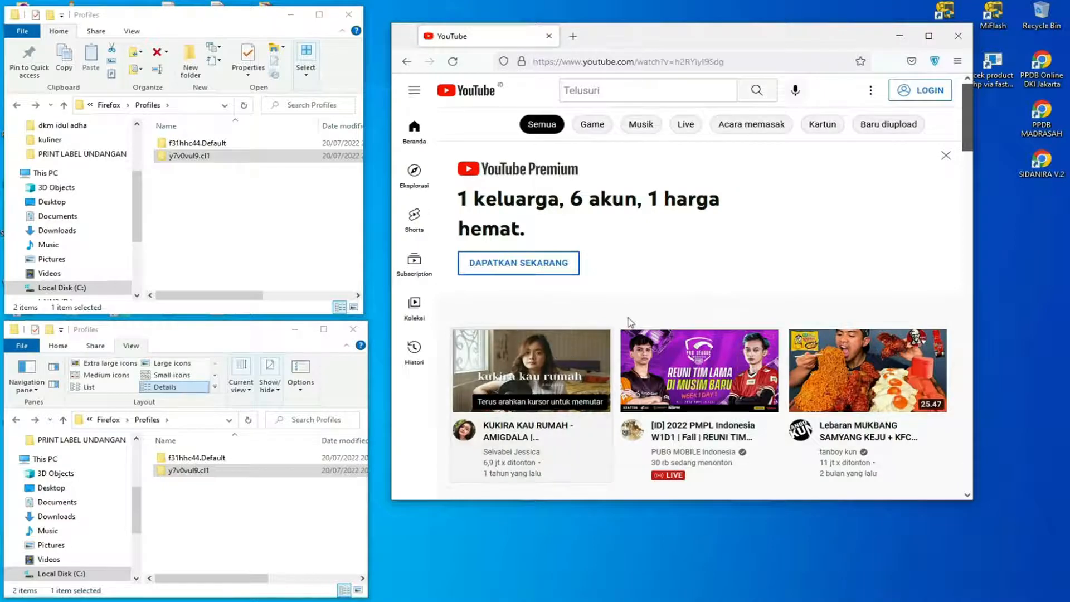
{"action": "left_click", "coordinate": [574, 357]}
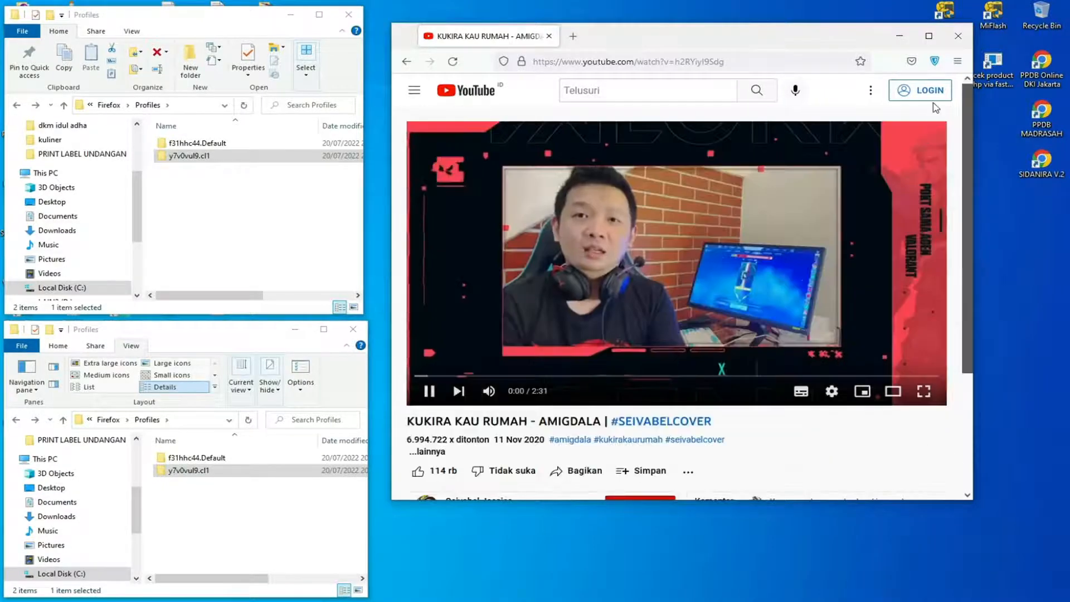
Connect the ZenMate VPN to Armenia and close the extension popup.
{"action": "left_click", "coordinate": [936, 61]}
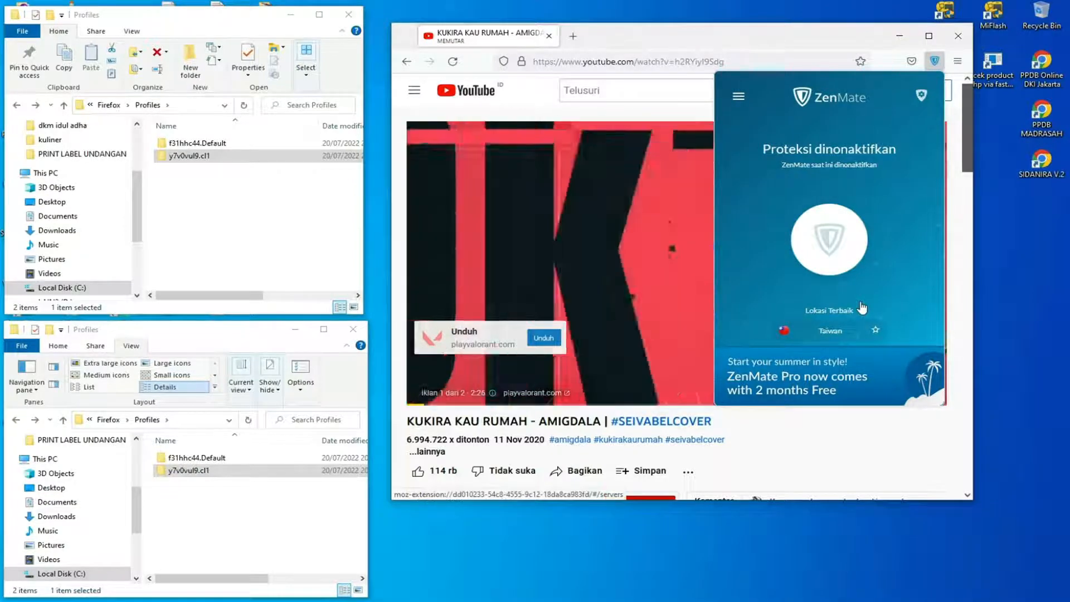
{"action": "left_click", "coordinate": [843, 332]}
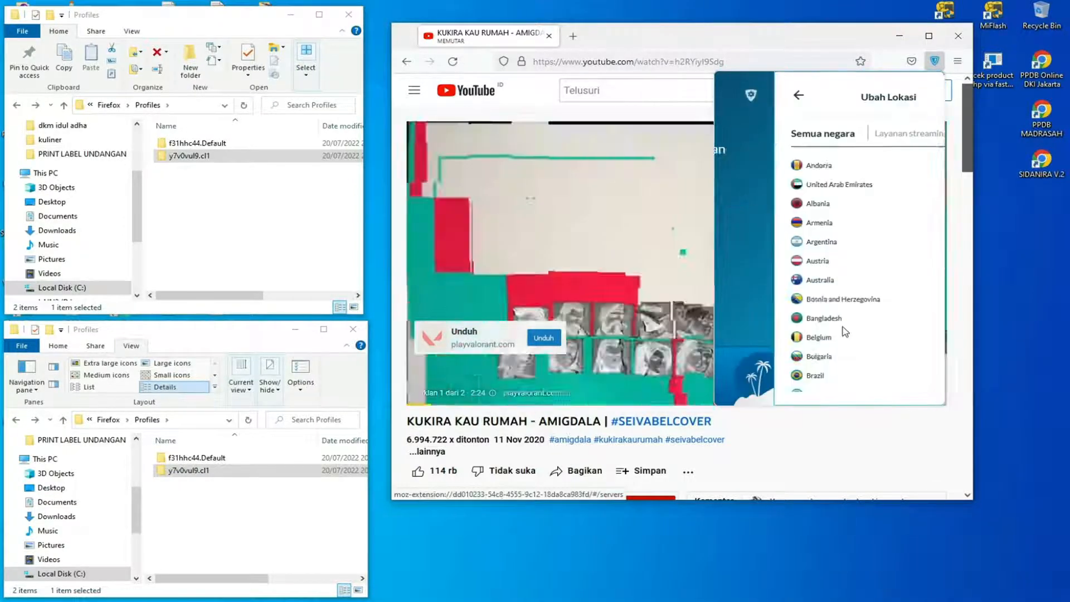
{"action": "left_click", "coordinate": [763, 242]}
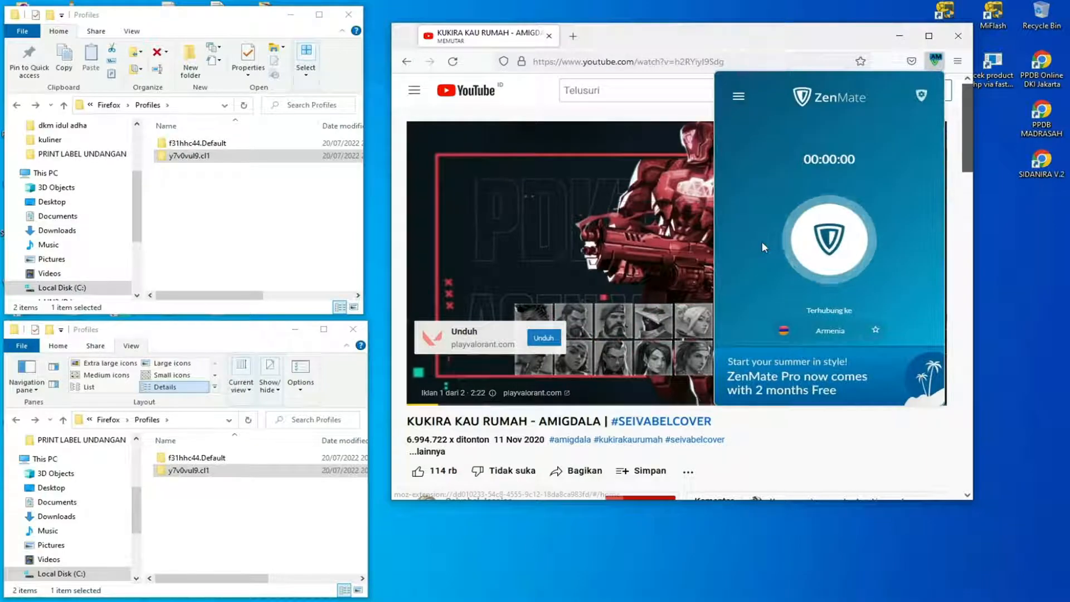
{"action": "left_click", "coordinate": [938, 62]}
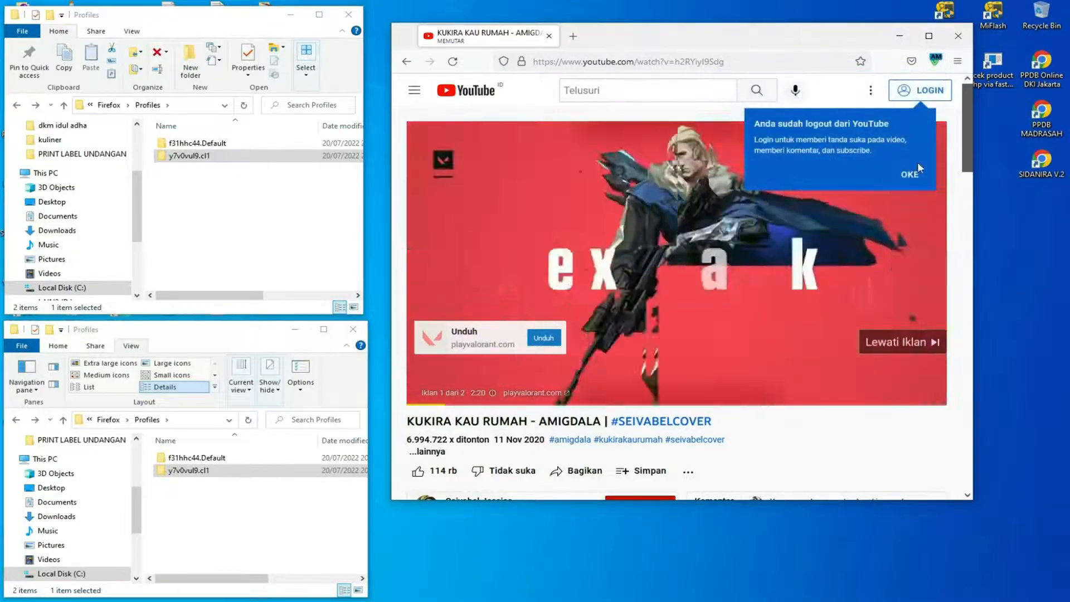
Dismiss the YouTube login notice and skip the ad on the playing video.
{"action": "left_click", "coordinate": [910, 174]}
{"action": "left_click", "coordinate": [907, 342]}
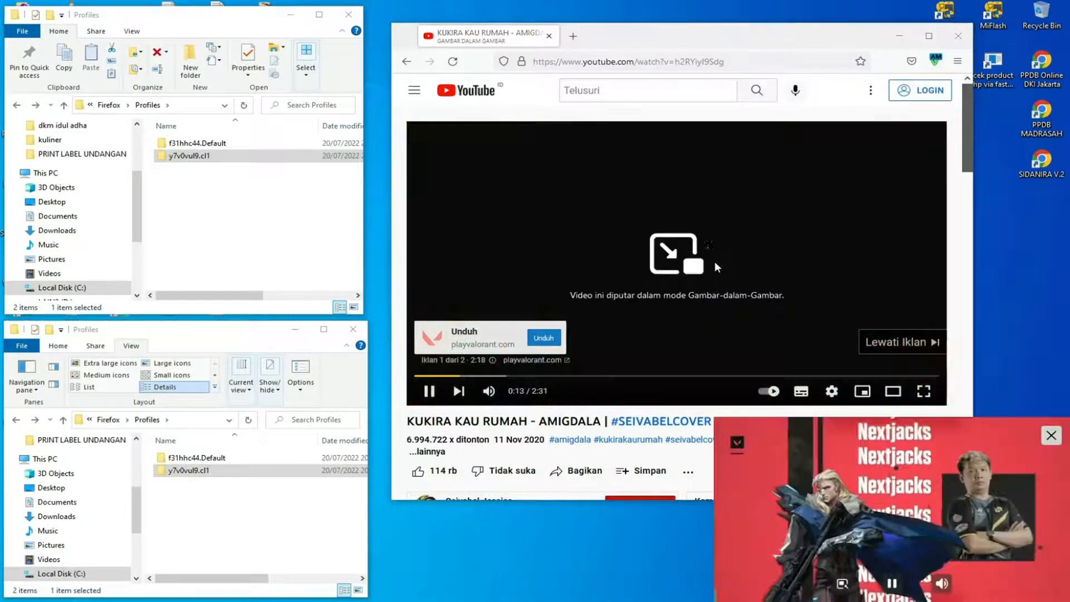
{"action": "left_click", "coordinate": [897, 343]}
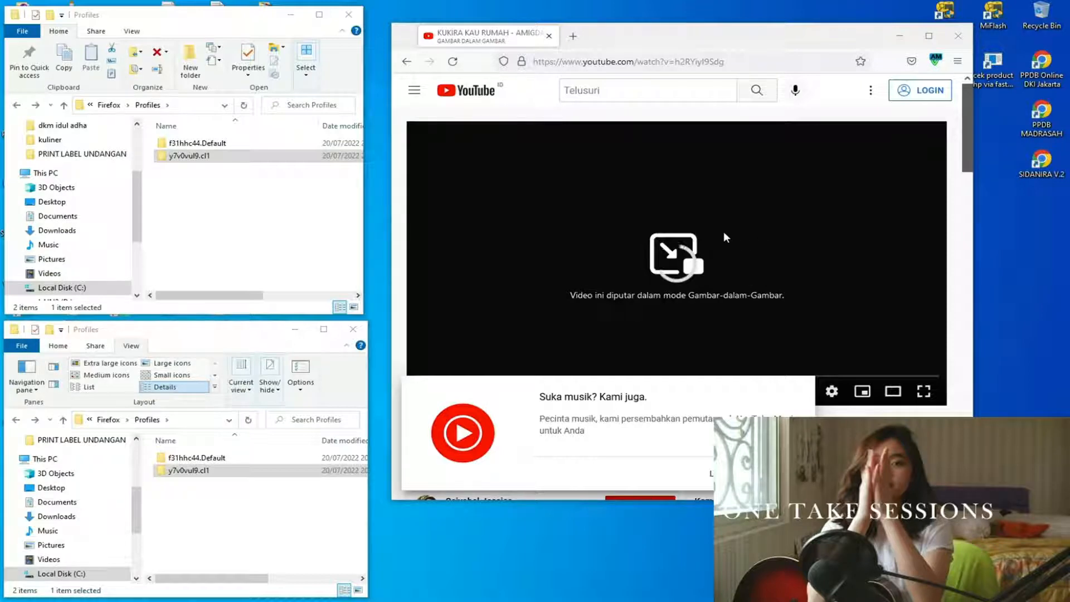
Close the Firefox window, relaunch it from the cl1 desktop shortcut to check its profile chooser, and exit the chooser.
{"action": "left_click", "coordinate": [958, 36]}
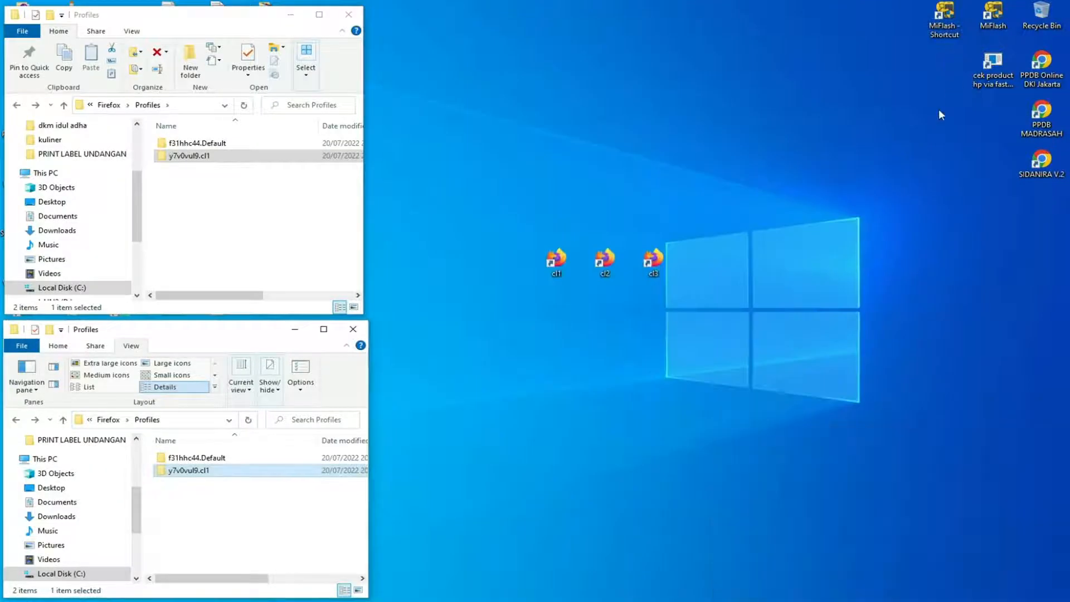
{"action": "right_click", "coordinate": [597, 129]}
{"action": "left_click", "coordinate": [613, 164]}
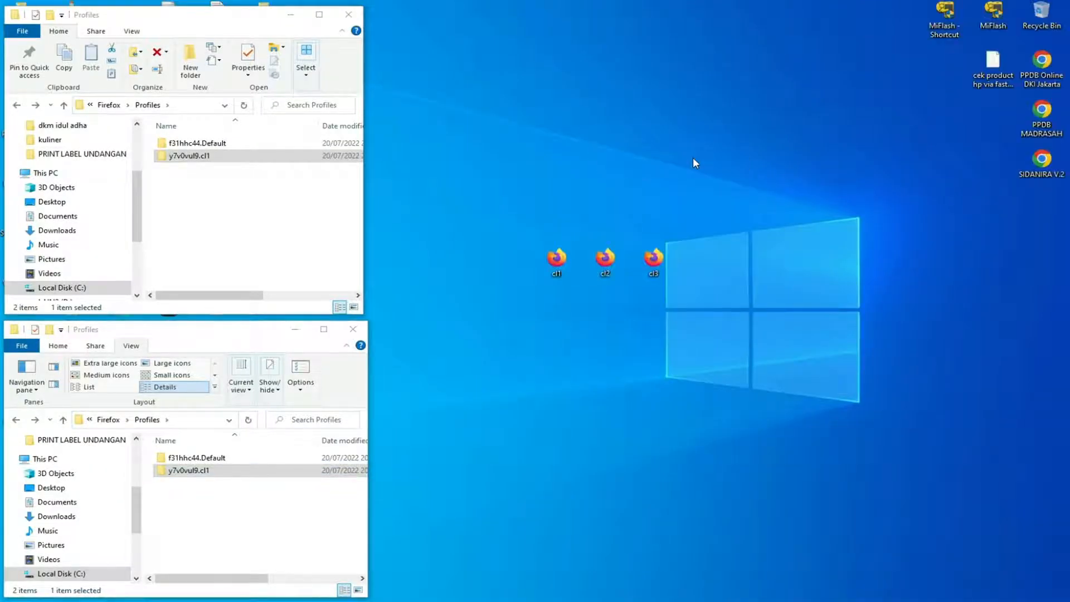
{"action": "double_click", "coordinate": [557, 261]}
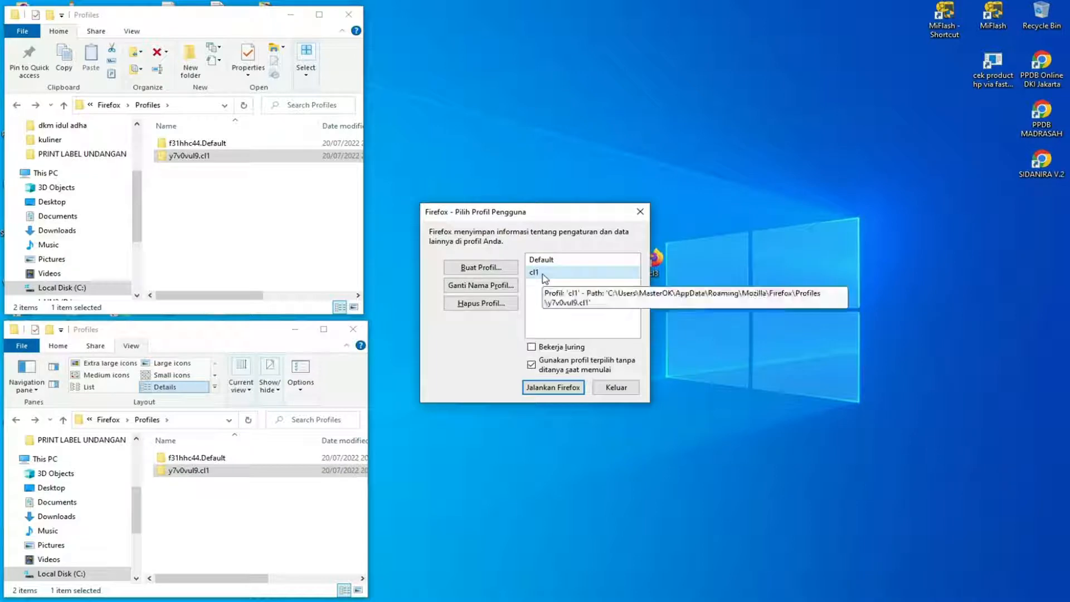
{"action": "left_click", "coordinate": [641, 214]}
Open the cl1 desktop shortcut's properties and add the profile name cl1 after -p in its target.
{"action": "right_click", "coordinate": [554, 267]}
{"action": "left_click", "coordinate": [553, 260]}
{"action": "right_click", "coordinate": [555, 256]}
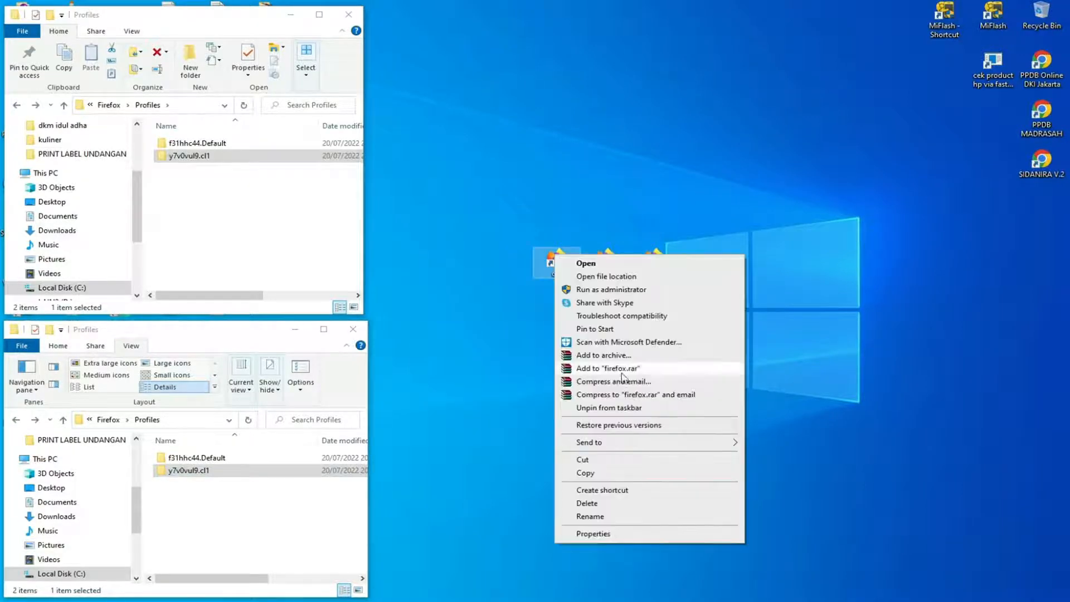
{"action": "left_click", "coordinate": [626, 533]}
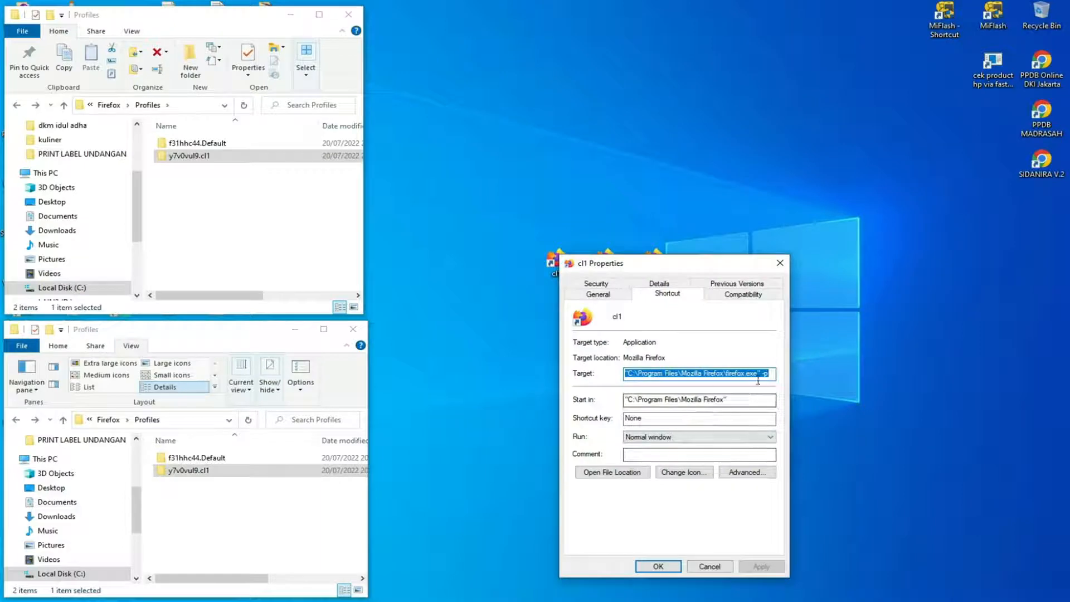
{"action": "left_click", "coordinate": [771, 375]}
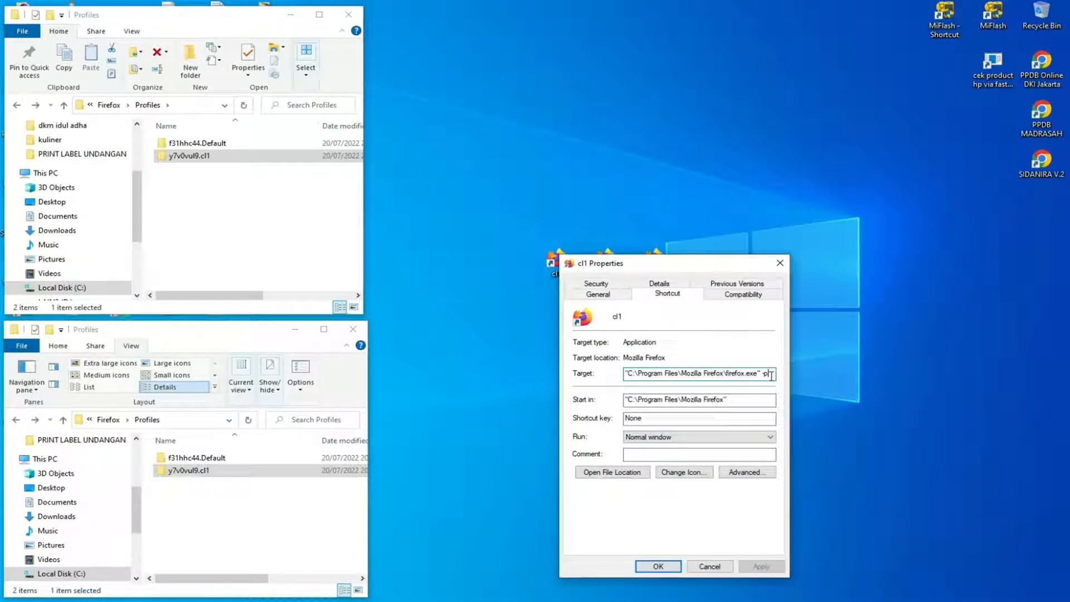
{"action": "type", "text": "-p "}
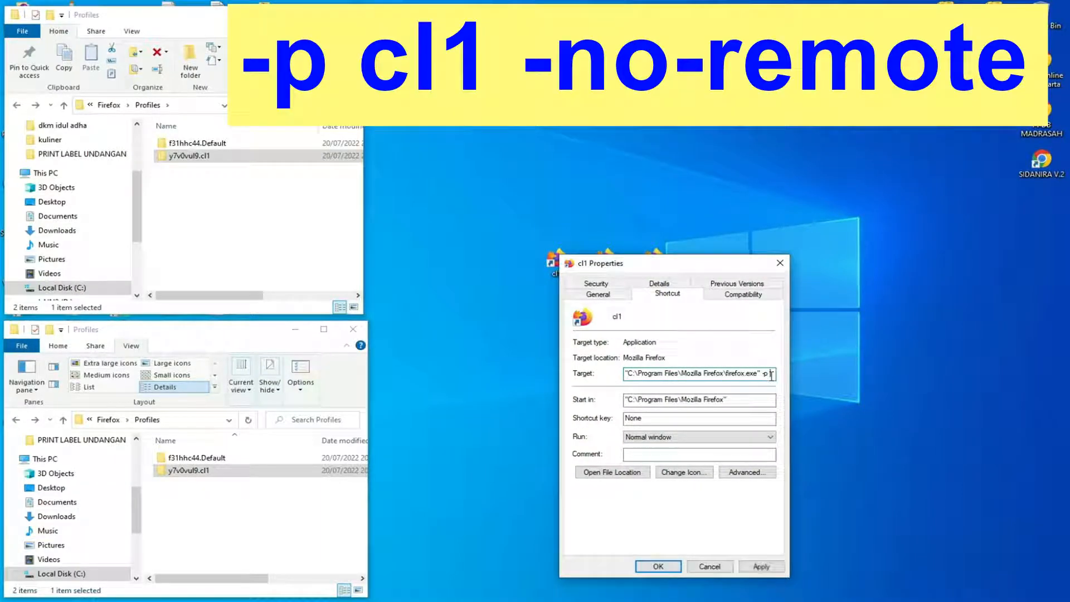
{"action": "type", "text": "cl"}
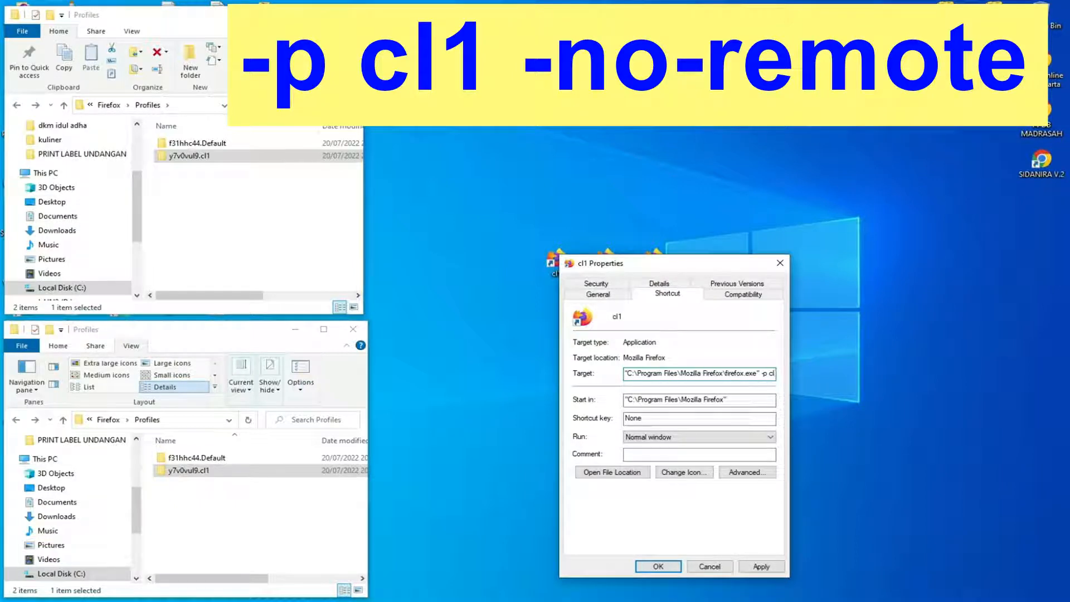
{"action": "type", "text": "1"}
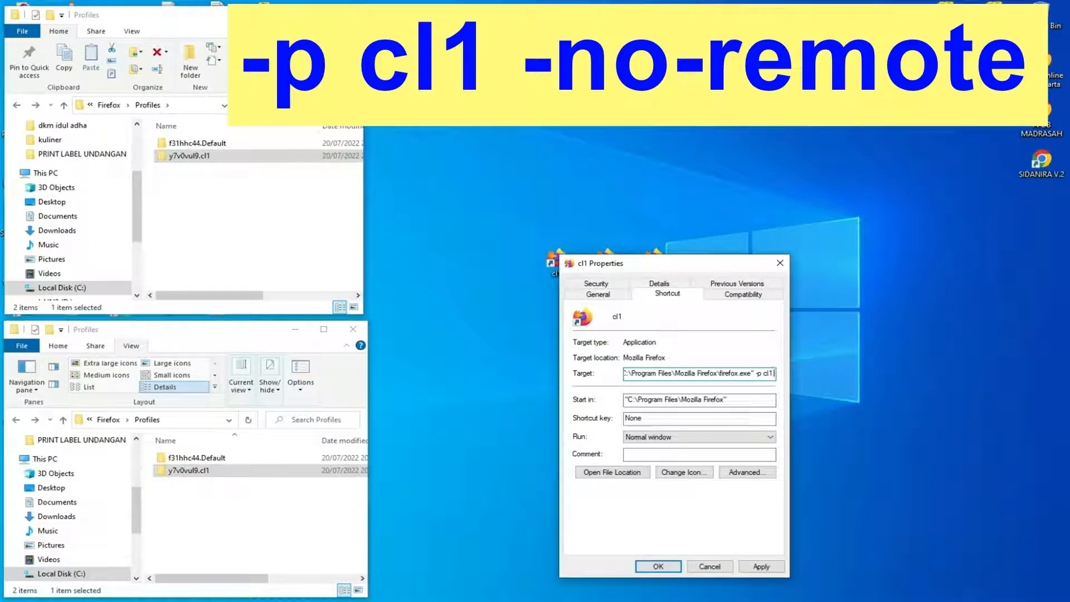
{"action": "type", "text": " -"}
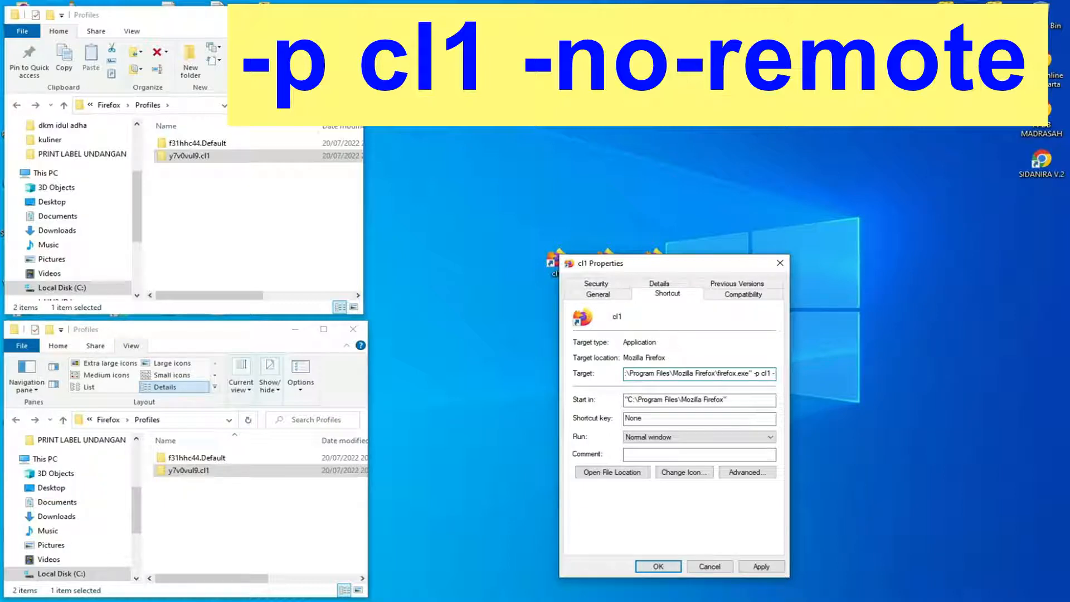
{"action": "type", "text": "no"}
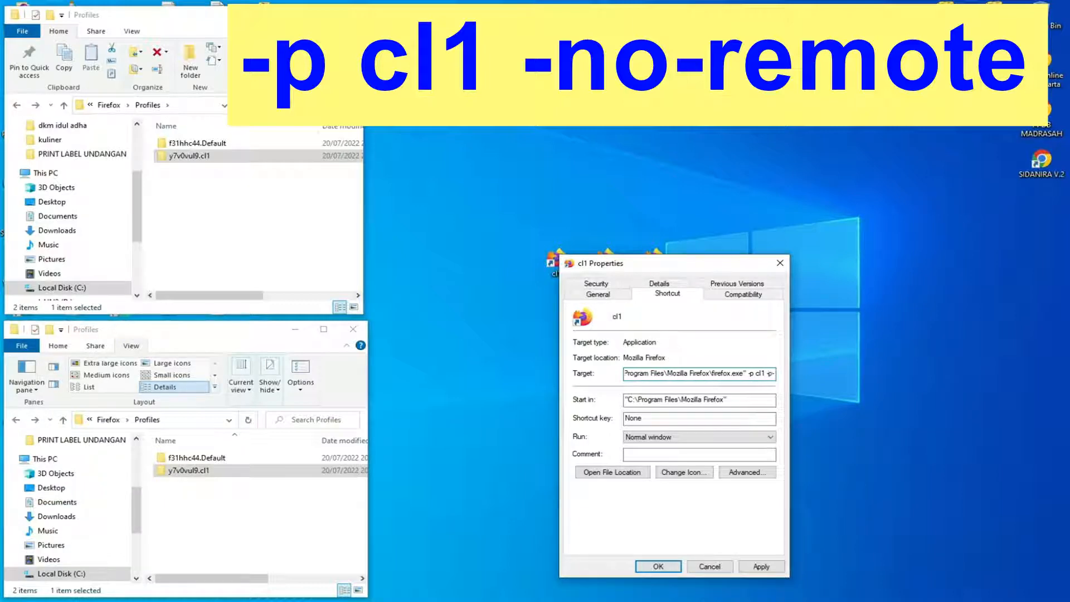
{"action": "type", "text": "n"}
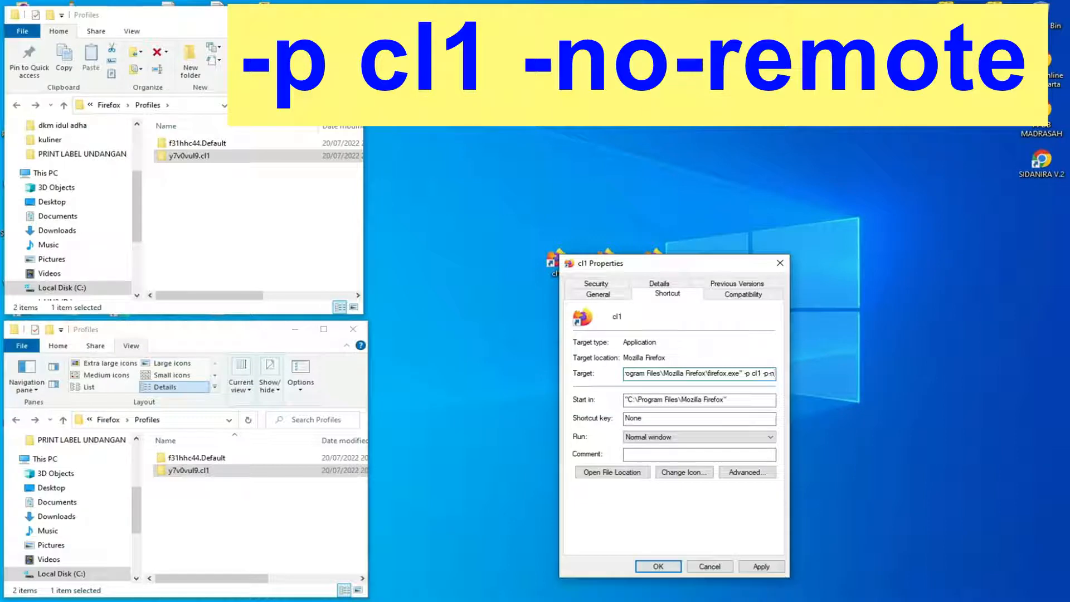
Append -no-remote to the end of the cl1 shortcut's target, apply the change and close the properties.
{"action": "key", "text": "BackSpace"}
{"action": "key", "text": "BackSpace"}
{"action": "key", "text": "BackSpace"}
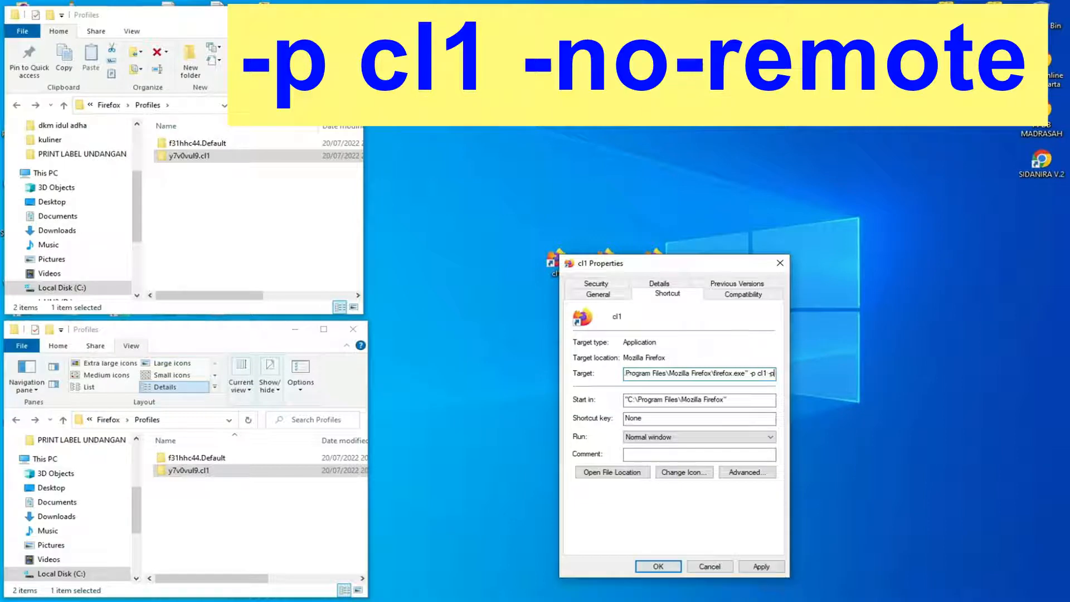
{"action": "type", "text": "no"}
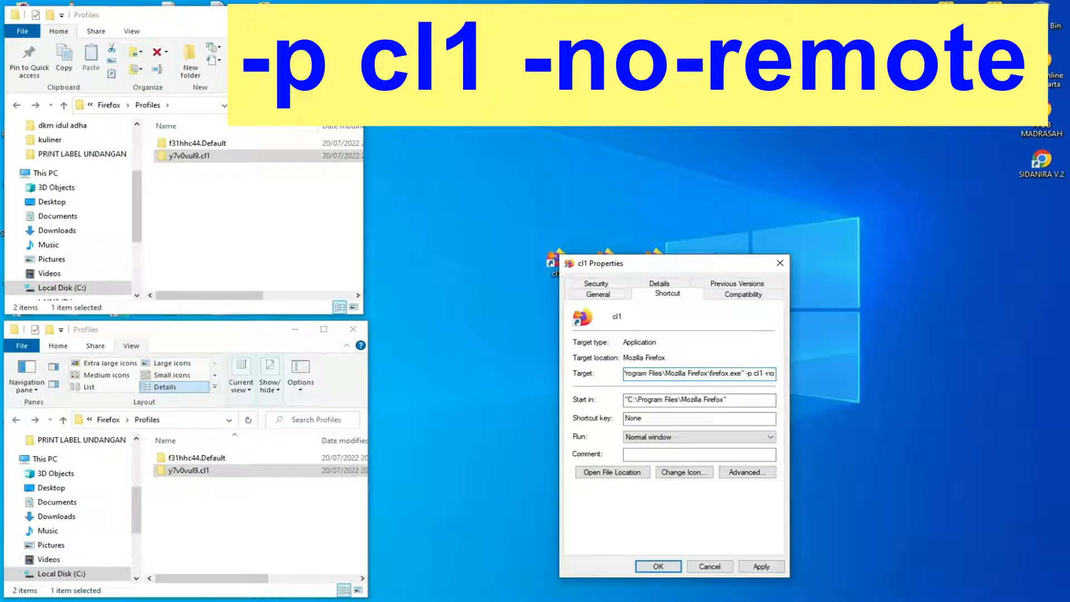
{"action": "type", "text": "-remote"}
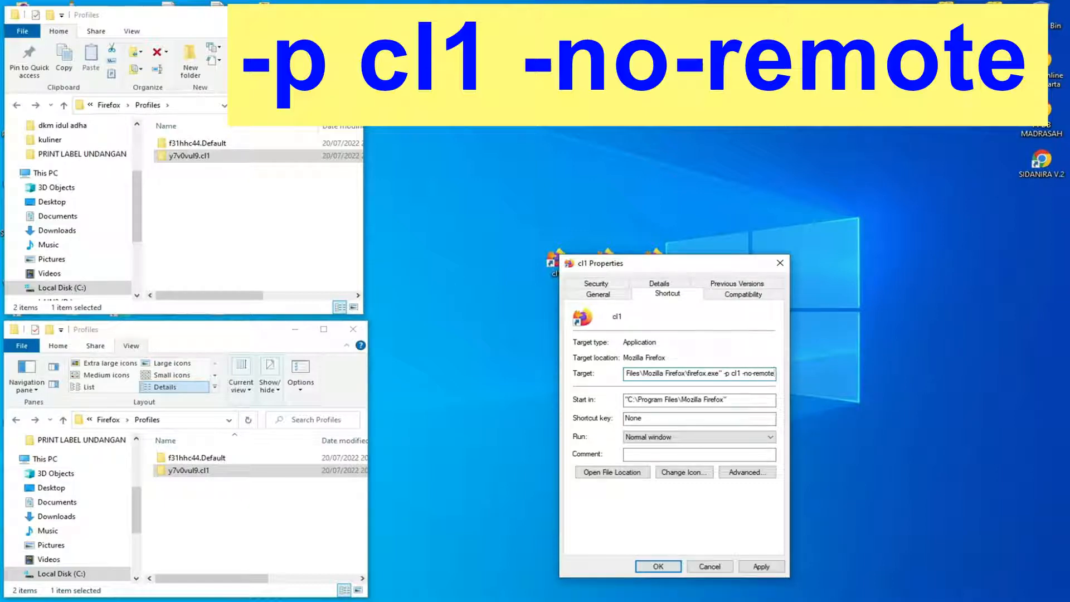
{"action": "left_click", "coordinate": [762, 566]}
{"action": "left_click", "coordinate": [658, 566]}
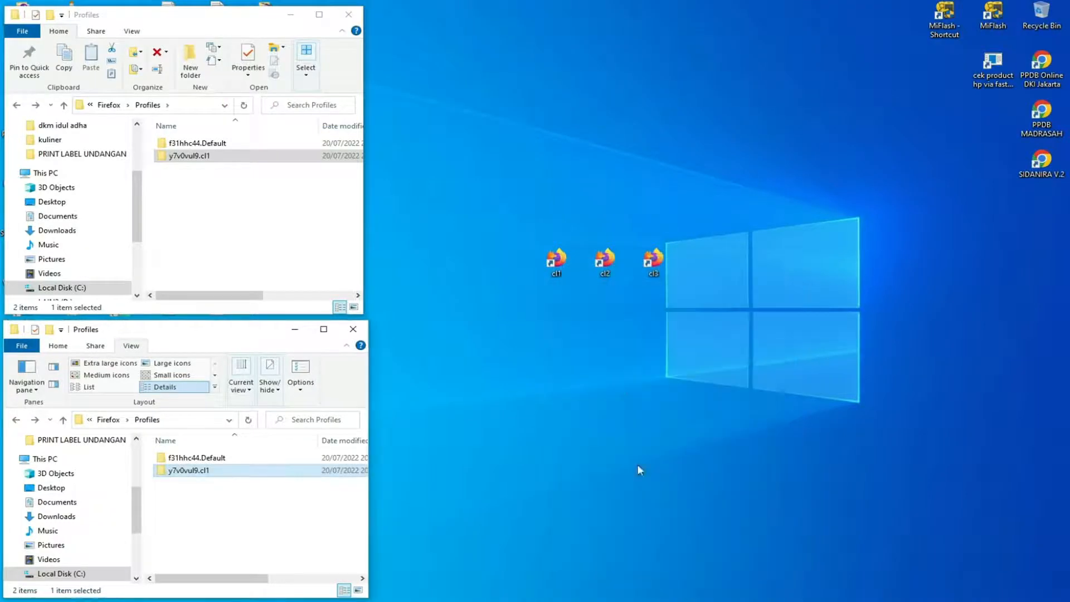
Launch Firefox from the cl1 shortcut, decline making it the default browser with the prompt set not to reappear, and close the window.
{"action": "double_click", "coordinate": [557, 268]}
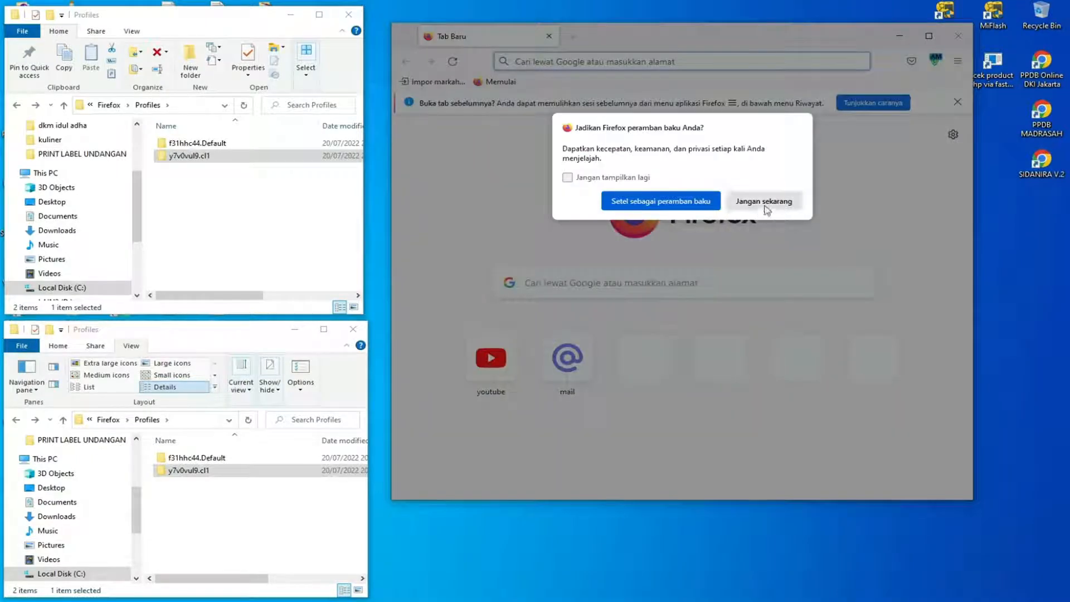
{"action": "left_click", "coordinate": [637, 179]}
{"action": "left_click", "coordinate": [754, 203]}
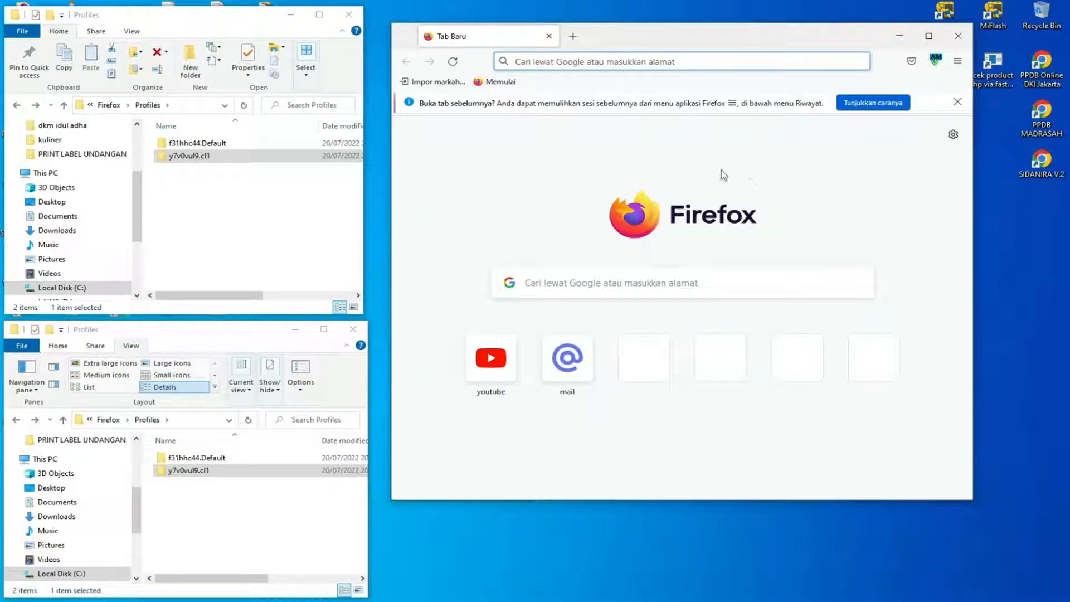
{"action": "left_click", "coordinate": [958, 36]}
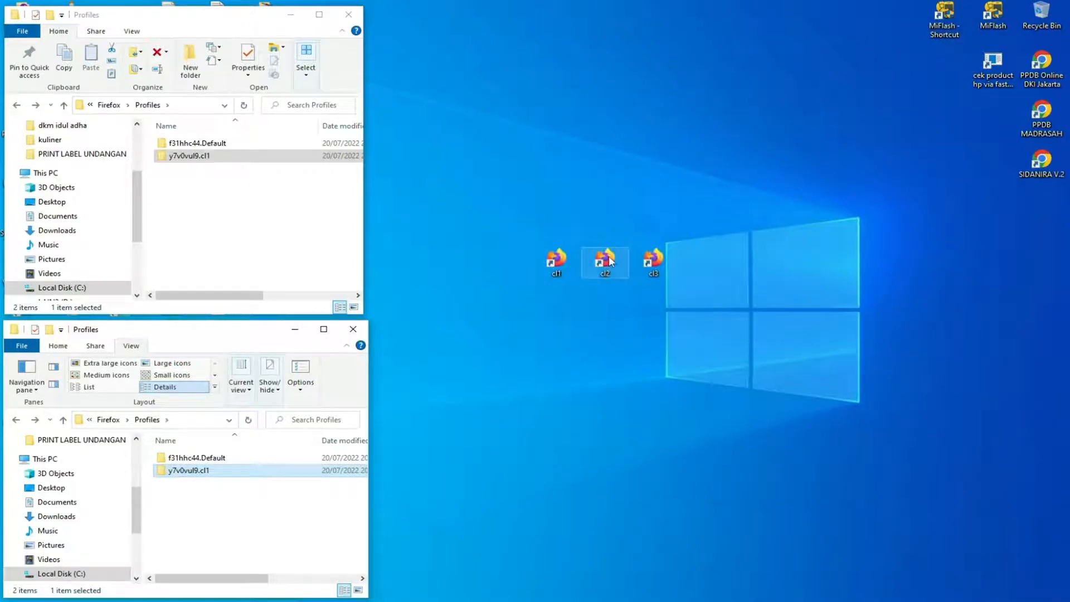
Launch Firefox from the cl2 shortcut, check the ZenMate connection in its popup, and close the browser window.
{"action": "double_click", "coordinate": [609, 261]}
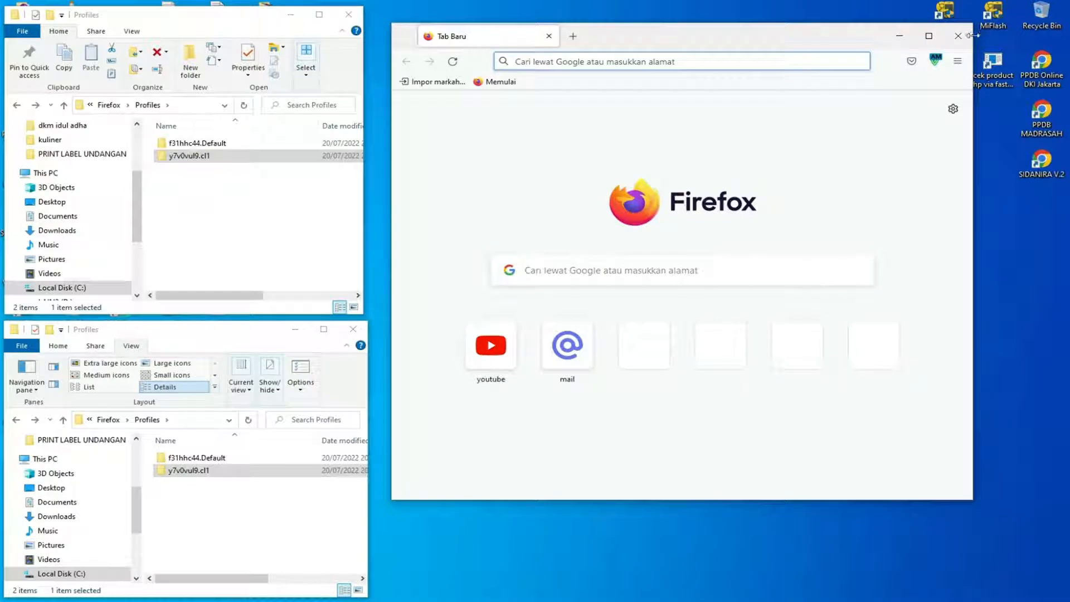
{"action": "left_click", "coordinate": [937, 60]}
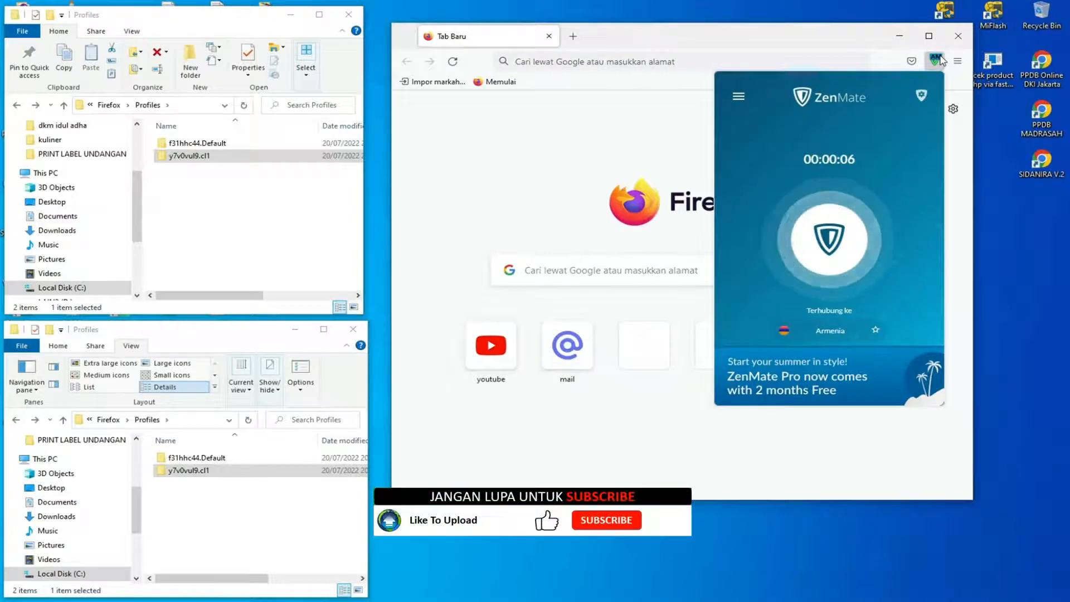
{"action": "left_click", "coordinate": [941, 60]}
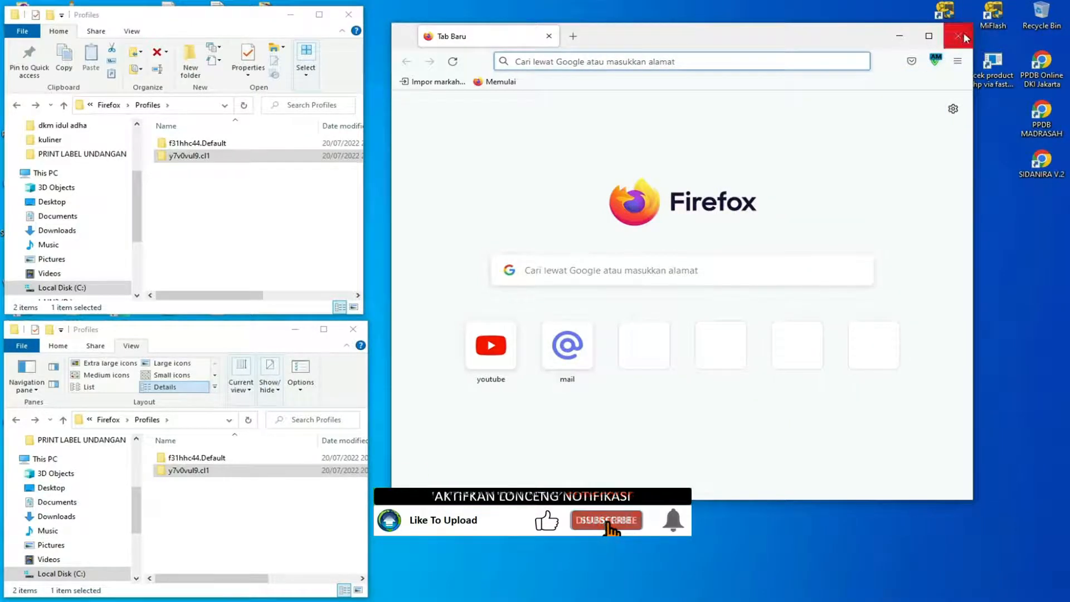
{"action": "left_click", "coordinate": [959, 44]}
Test running the cl1 and cl2 shortcuts side by side, cancel the prompt to close Firefox, and close the cl1 window.
{"action": "double_click", "coordinate": [556, 258]}
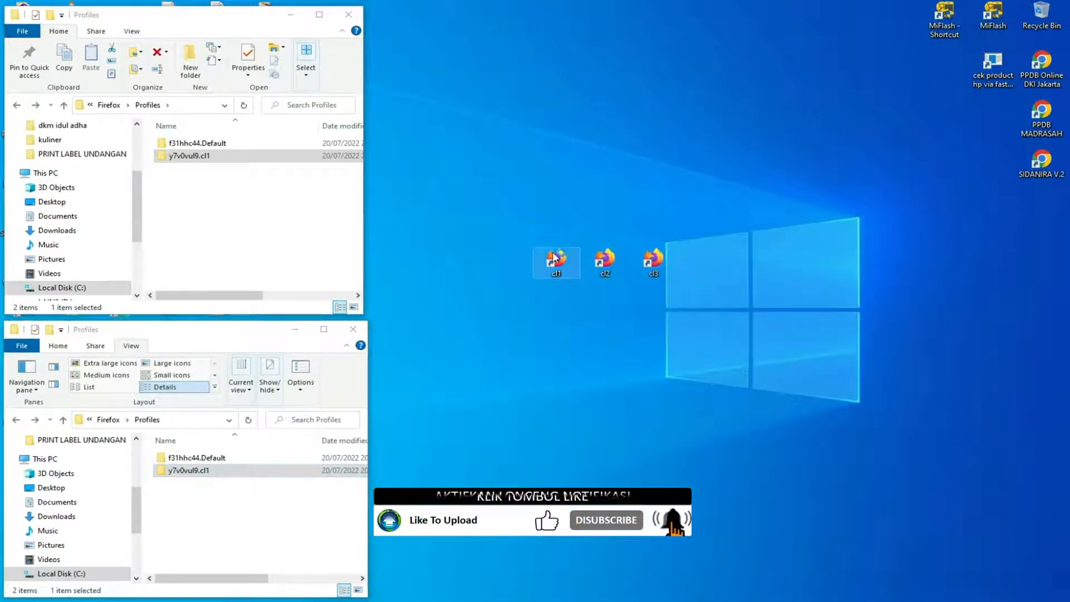
{"action": "left_click_drag", "start_coordinate": [775, 42], "coordinate": [346, 120]}
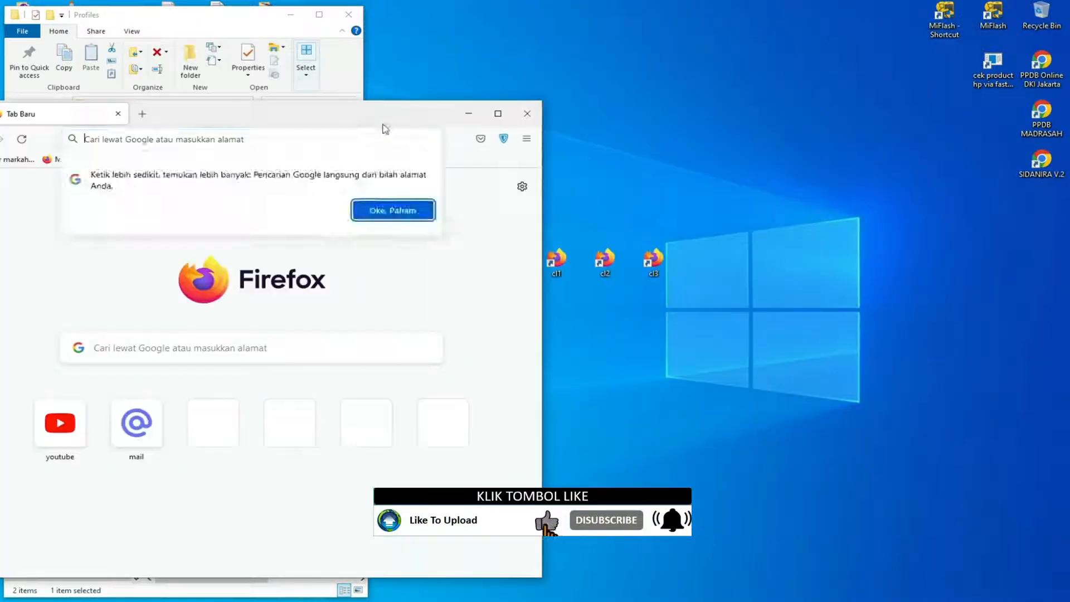
{"action": "left_click", "coordinate": [620, 266]}
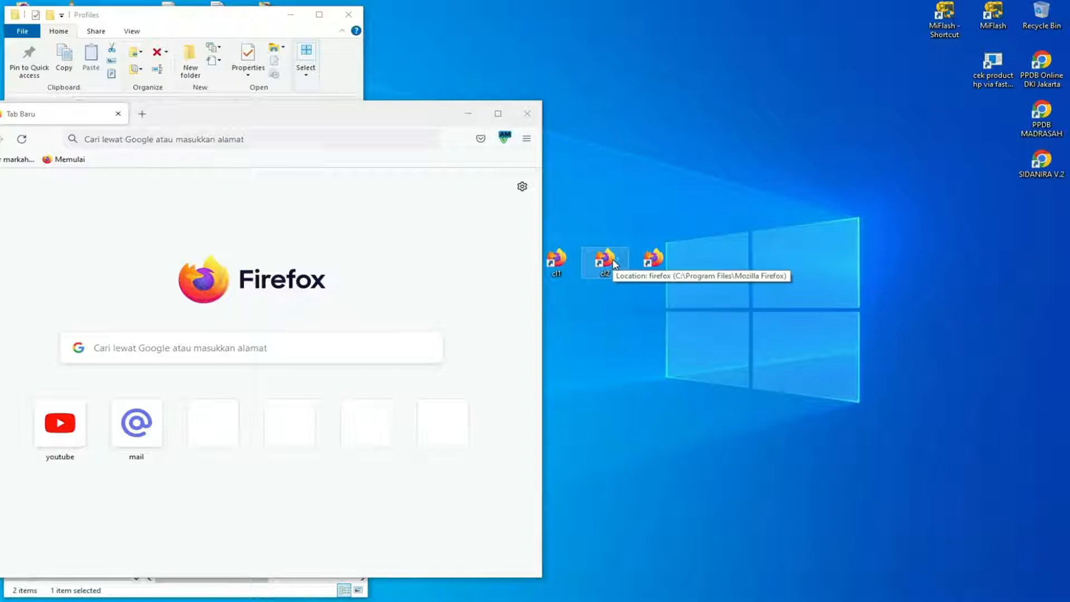
{"action": "double_click", "coordinate": [607, 259]}
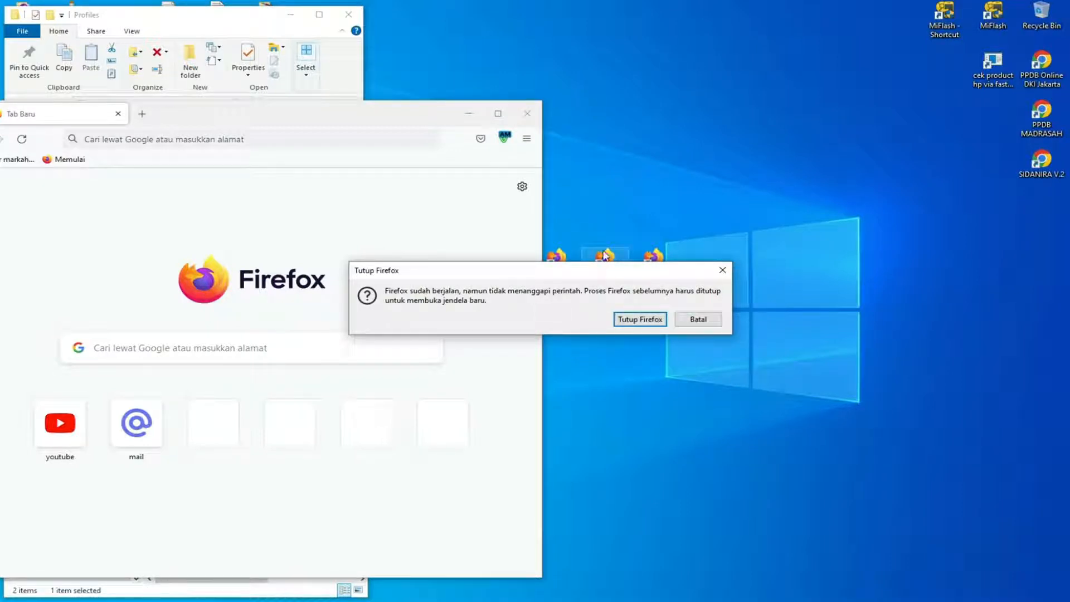
{"action": "left_click", "coordinate": [687, 321]}
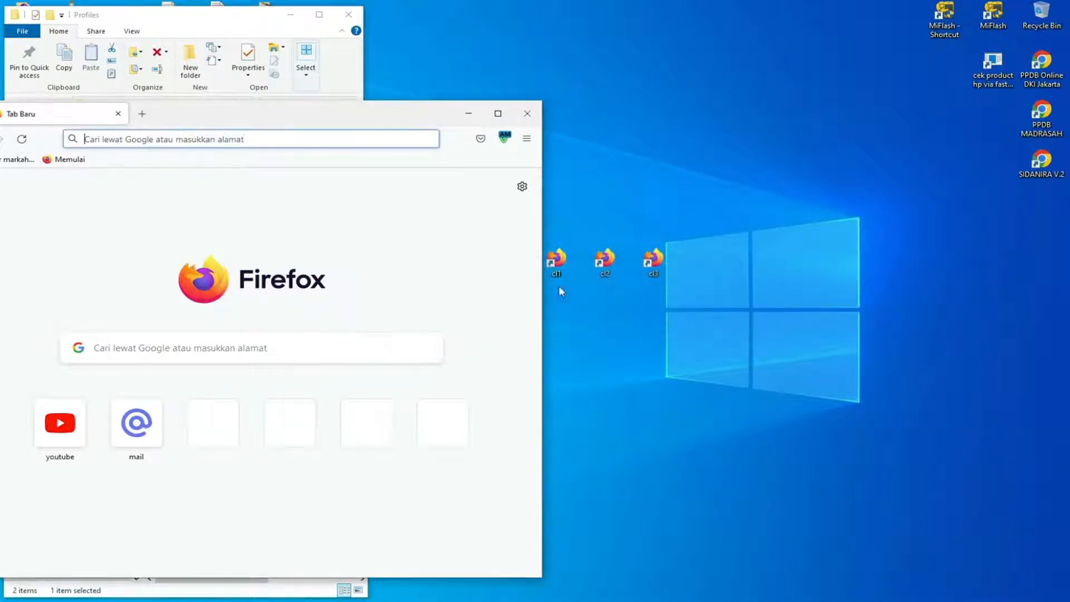
{"action": "left_click", "coordinate": [527, 113]}
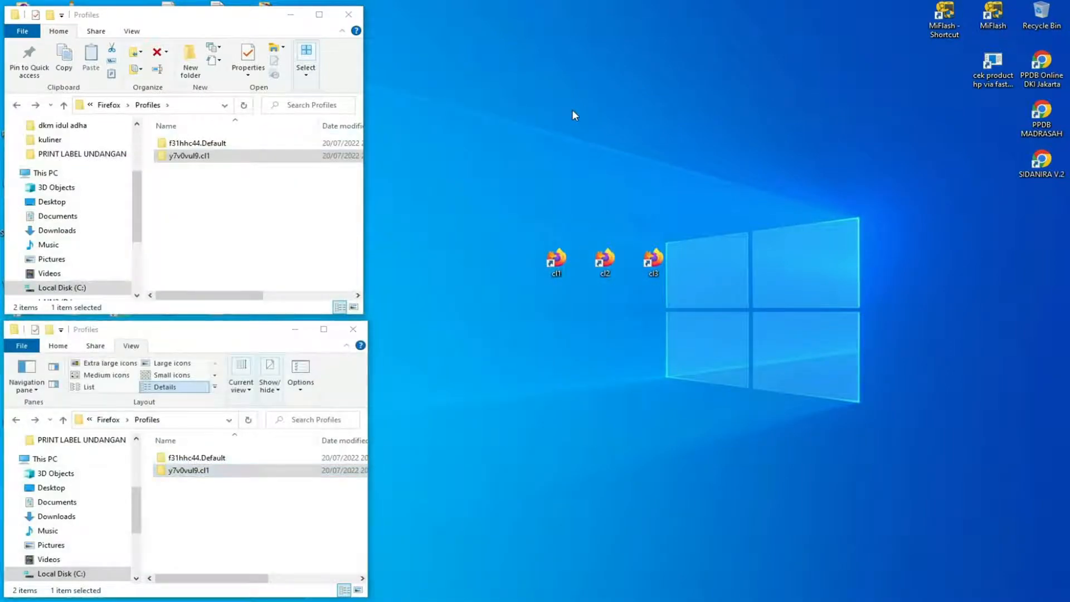
Append -p to the target of the cl2 desktop shortcut and save its properties.
{"action": "right_click", "coordinate": [606, 265]}
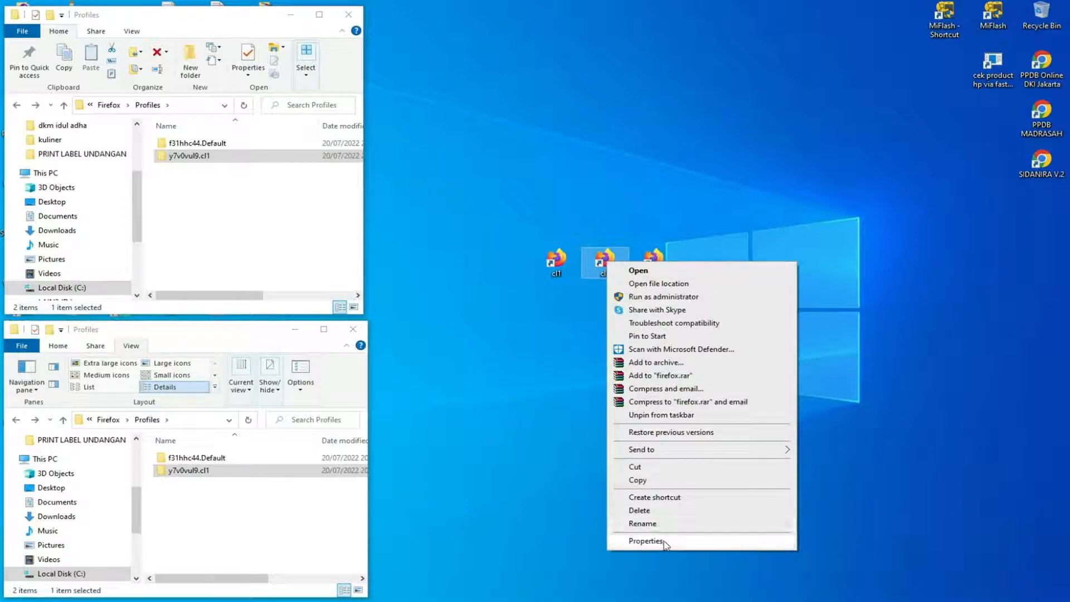
{"action": "left_click", "coordinate": [645, 541]}
{"action": "left_click", "coordinate": [820, 383]}
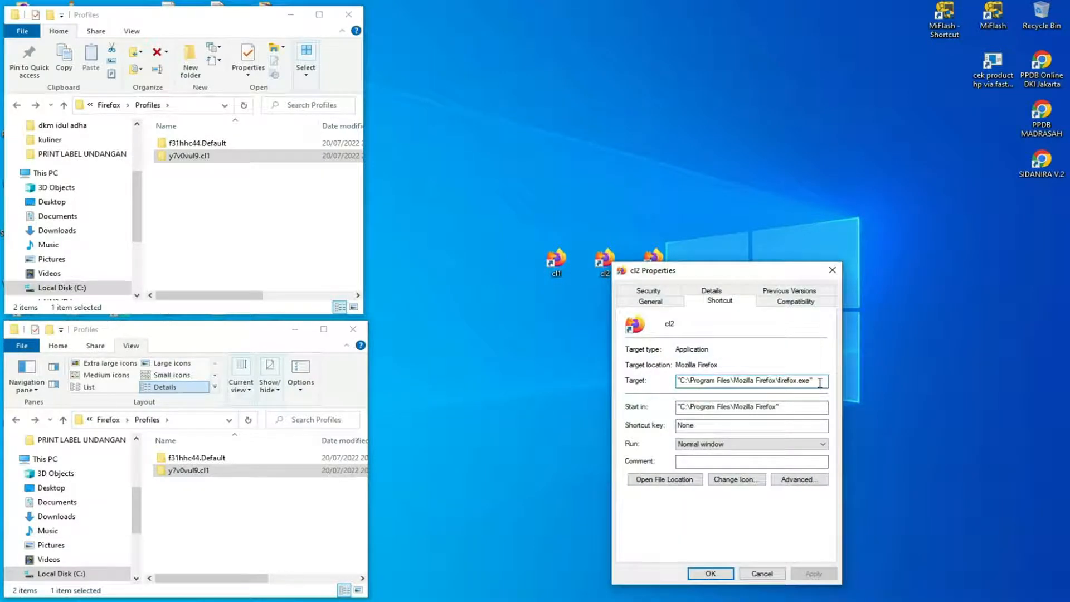
{"action": "type", "text": "-p"}
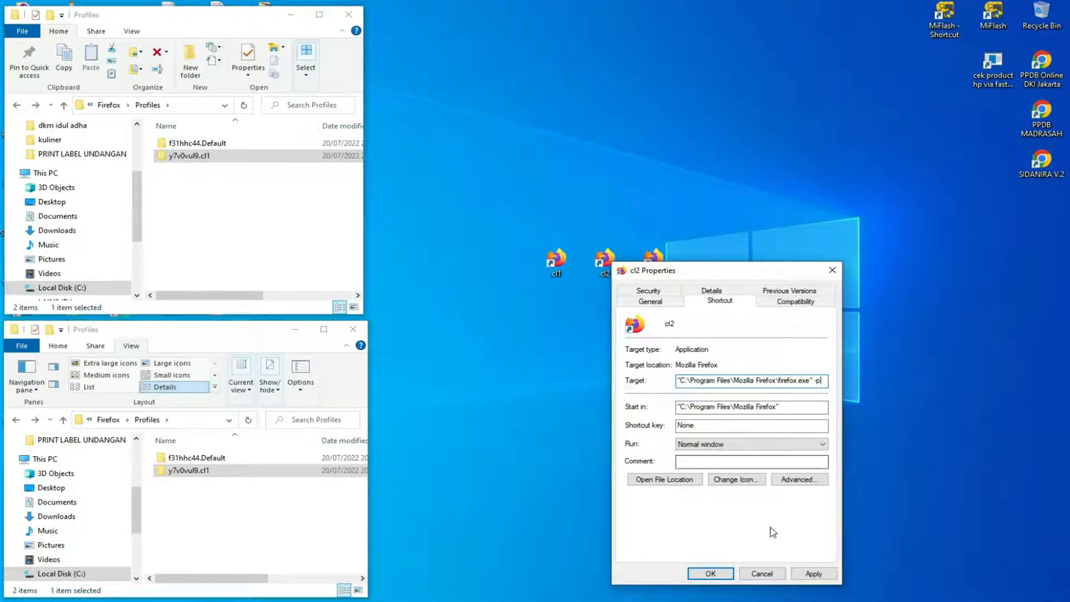
{"action": "left_click", "coordinate": [710, 574]}
Open the profile chooser from the cl2 shortcut, create a new profile named cl2, and exit the chooser.
{"action": "double_click", "coordinate": [604, 260]}
{"action": "left_click_drag", "start_coordinate": [569, 220], "coordinate": [758, 169]}
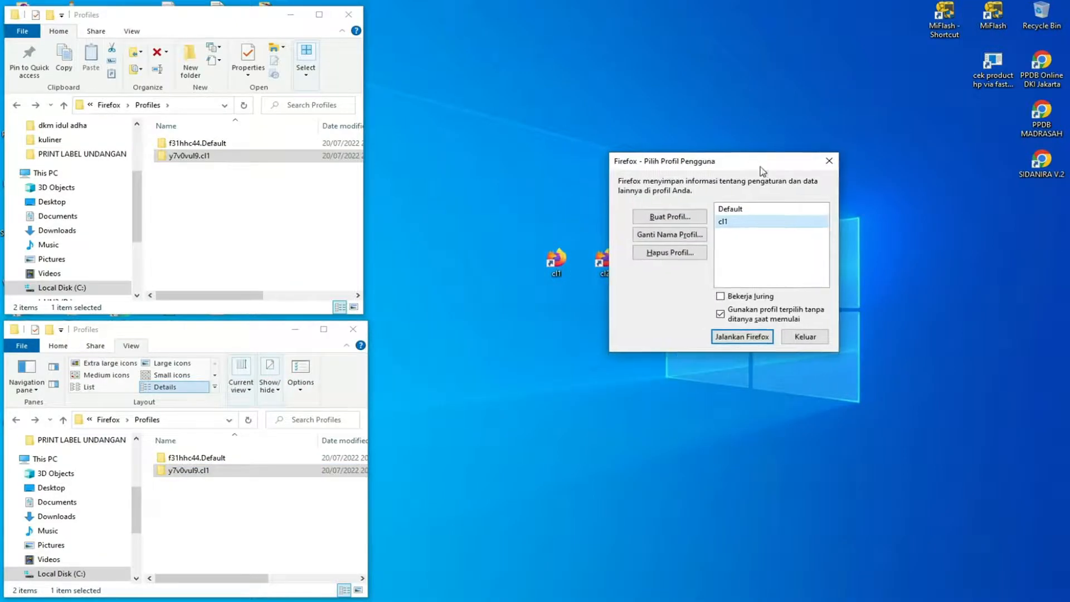
{"action": "left_click", "coordinate": [692, 221]}
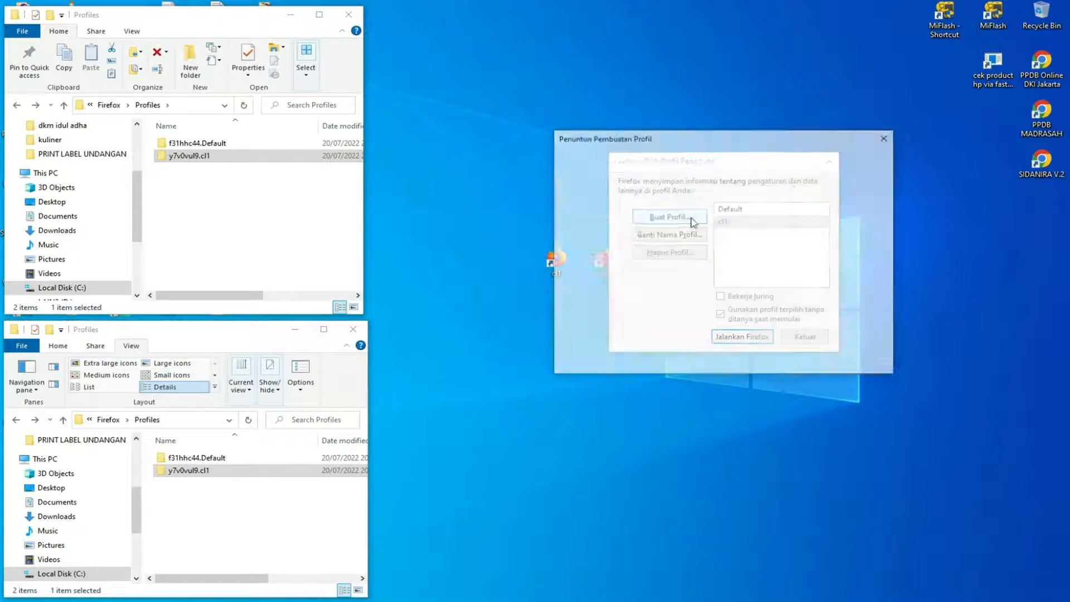
{"action": "left_click", "coordinate": [804, 361]}
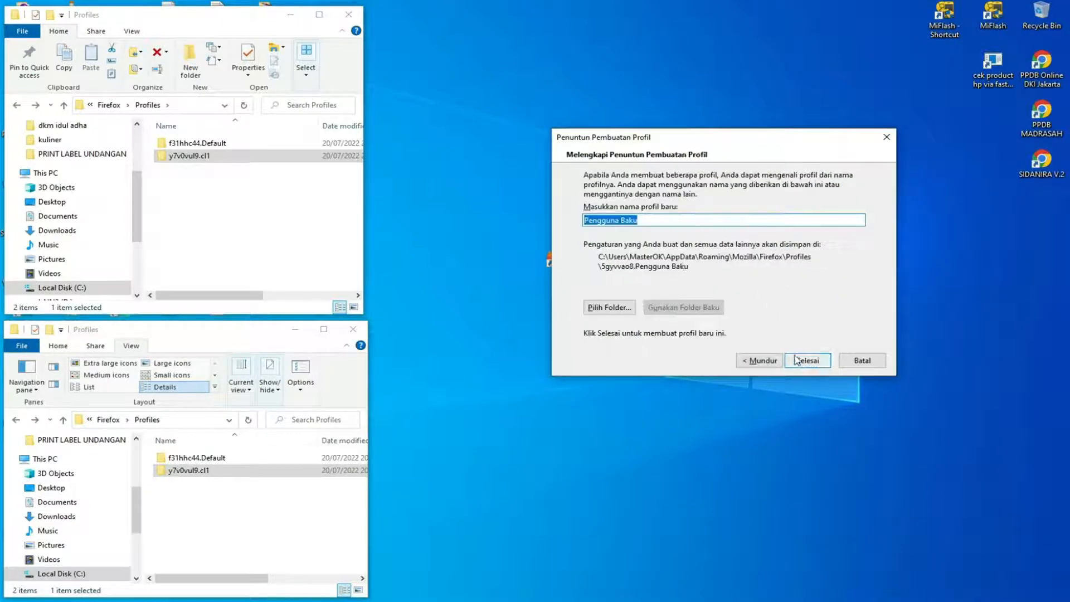
{"action": "type", "text": "c"}
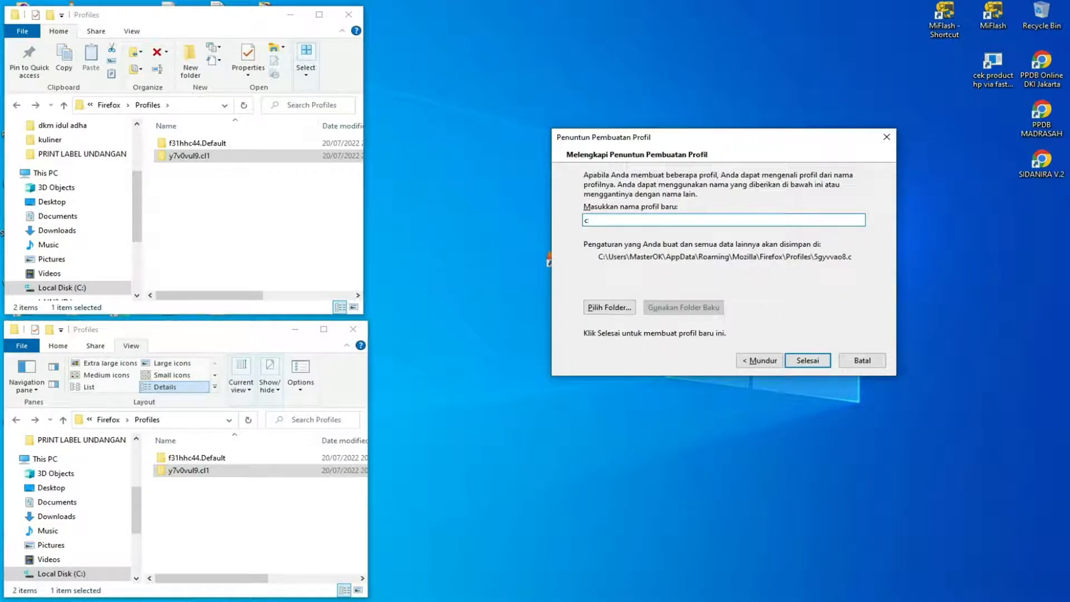
{"action": "type", "text": "l2"}
{"action": "left_click", "coordinate": [808, 361]}
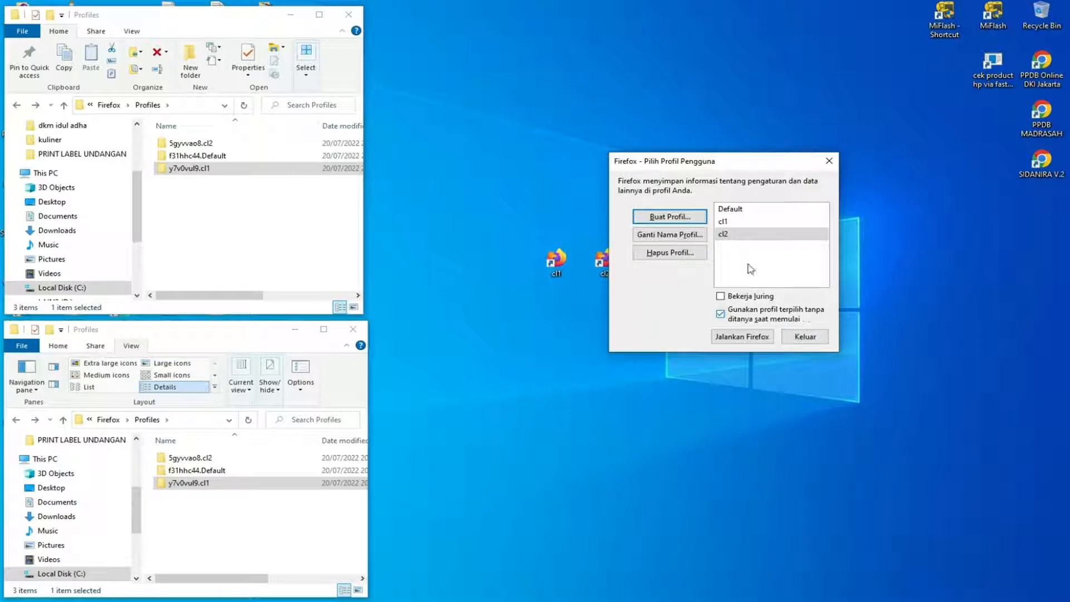
{"action": "mouse_move", "coordinate": [741, 239]}
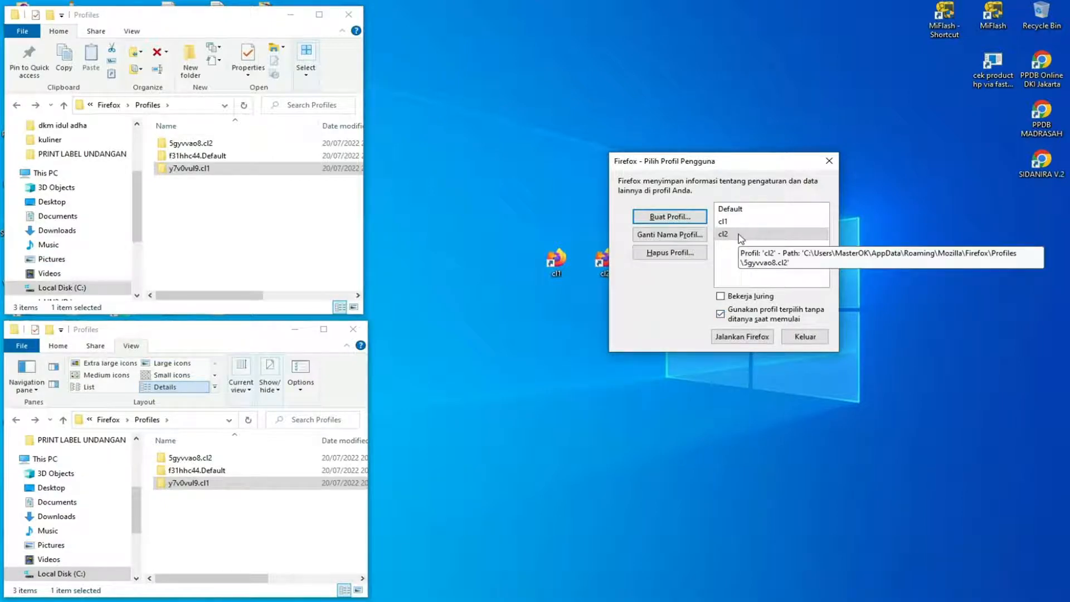
{"action": "left_click", "coordinate": [805, 336]}
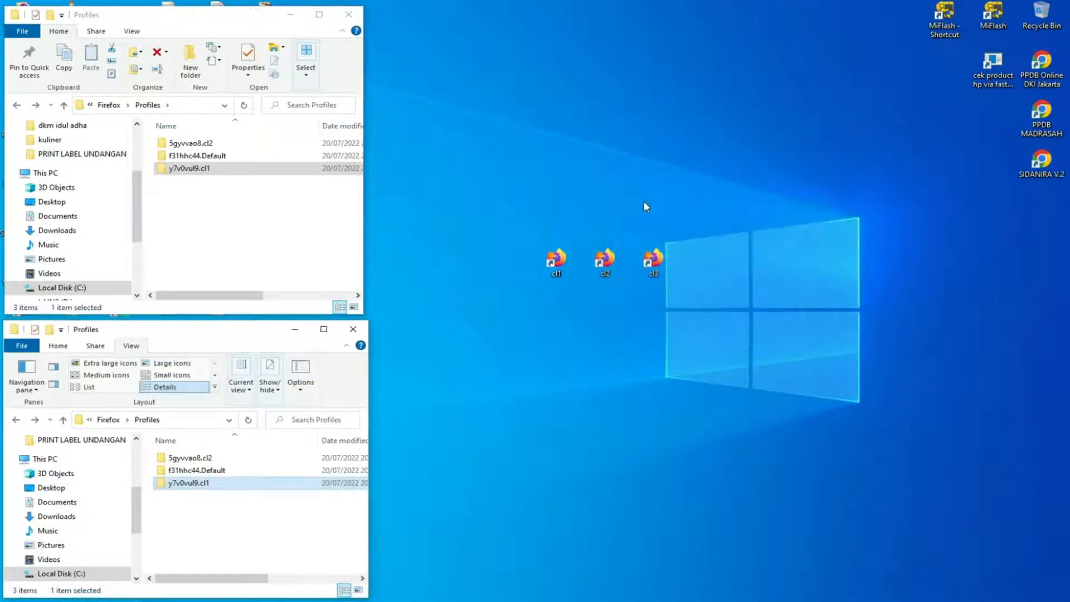
{"action": "right_click", "coordinate": [541, 91]}
{"action": "left_click", "coordinate": [590, 134]}
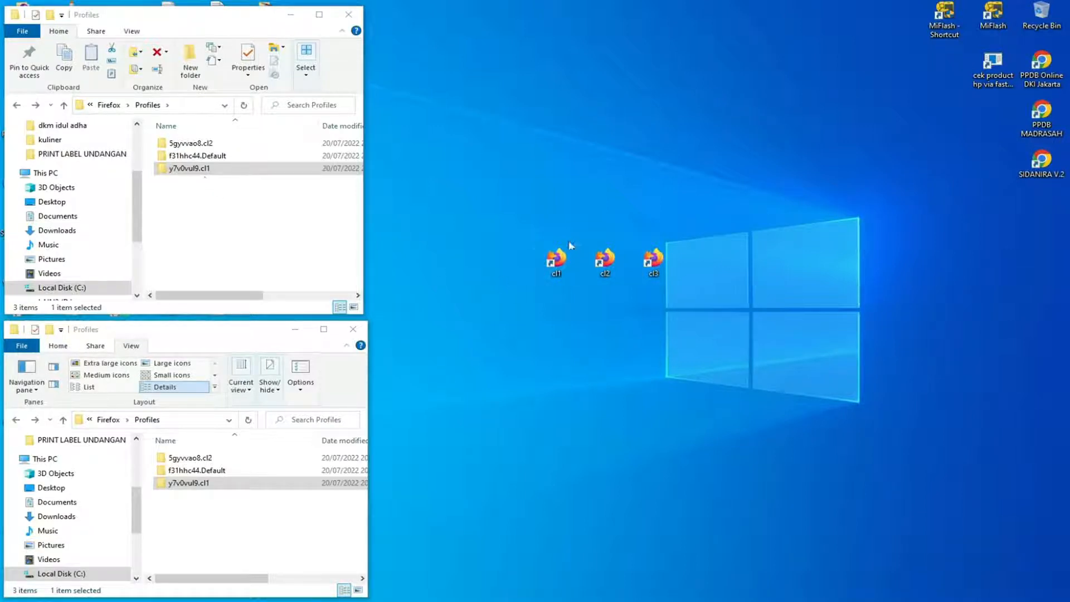
{"action": "left_click_drag", "start_coordinate": [564, 225], "coordinate": [543, 293]}
{"action": "left_click", "coordinate": [551, 309]}
Look into the cl1 and cl2 profile folders in the upper Profiles window to compare their contents.
{"action": "left_click", "coordinate": [216, 173]}
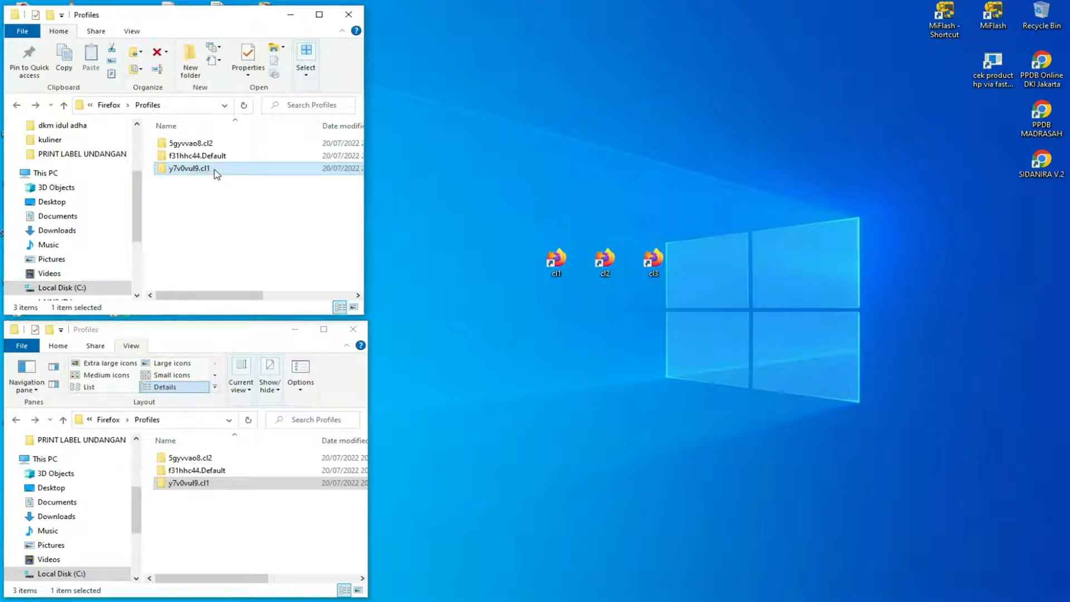
{"action": "double_click", "coordinate": [216, 173]}
{"action": "left_click", "coordinate": [20, 107]}
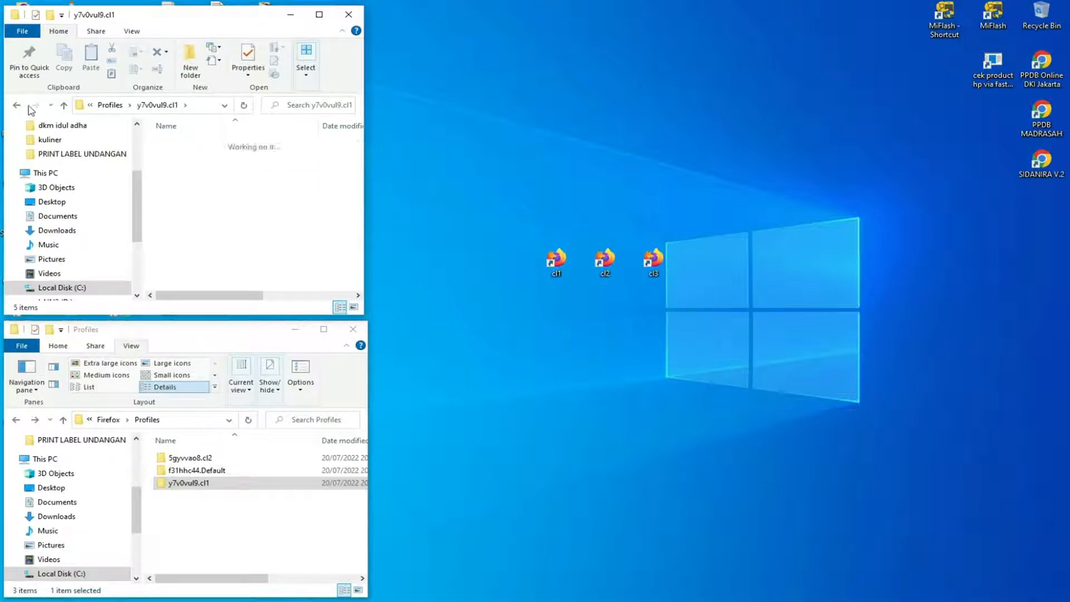
{"action": "double_click", "coordinate": [193, 144]}
{"action": "left_click", "coordinate": [17, 105]}
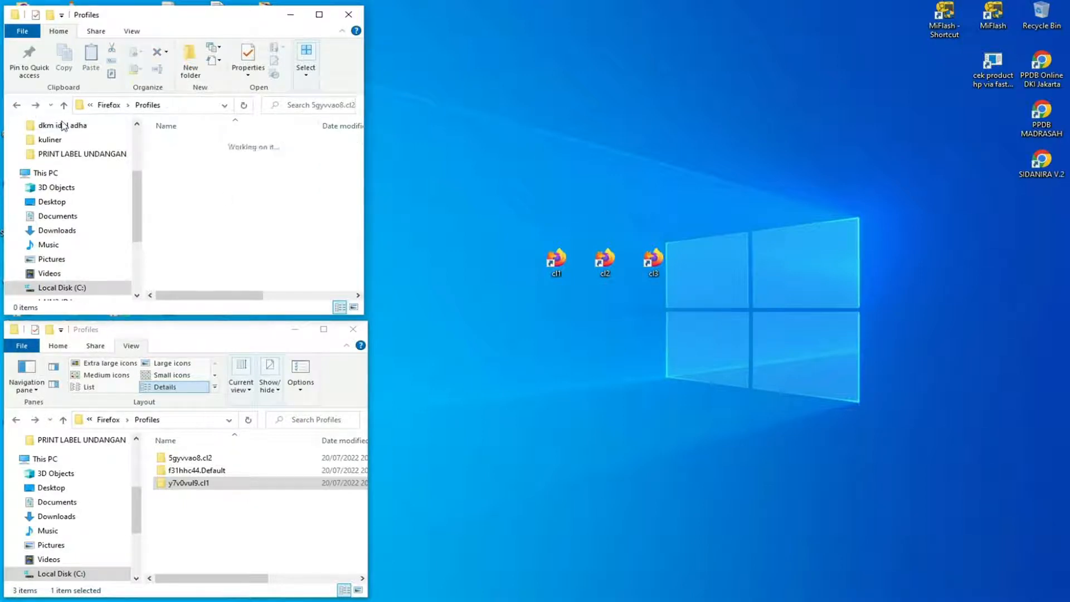
Copy all cache folders from the cl1 profile folder into the cl2 profile folder in the upper Profiles window.
{"action": "double_click", "coordinate": [205, 168]}
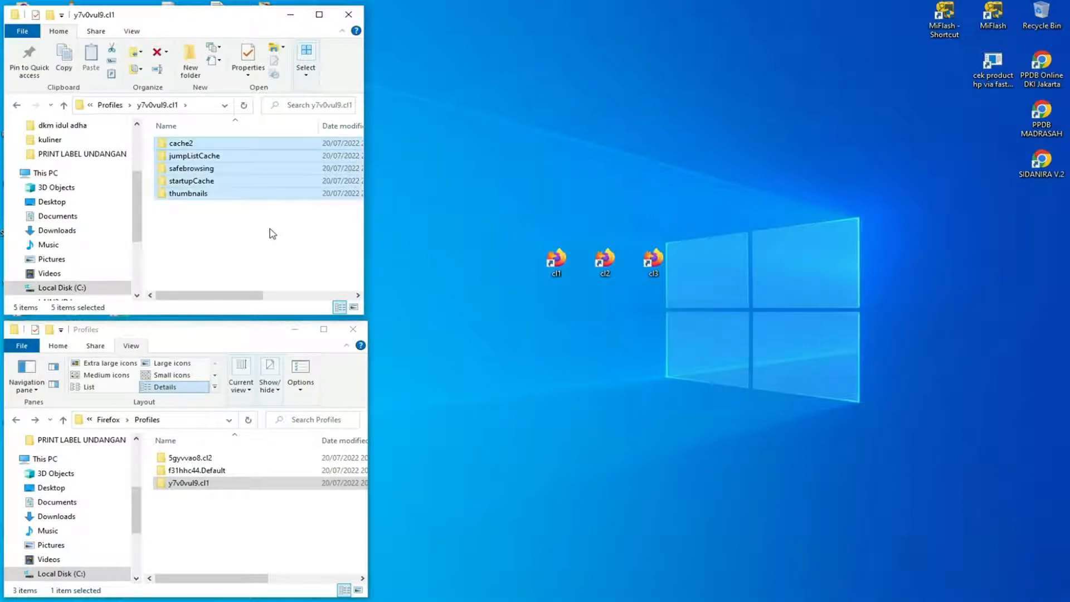
{"action": "right_click", "coordinate": [244, 182]}
{"action": "left_click", "coordinate": [282, 385]}
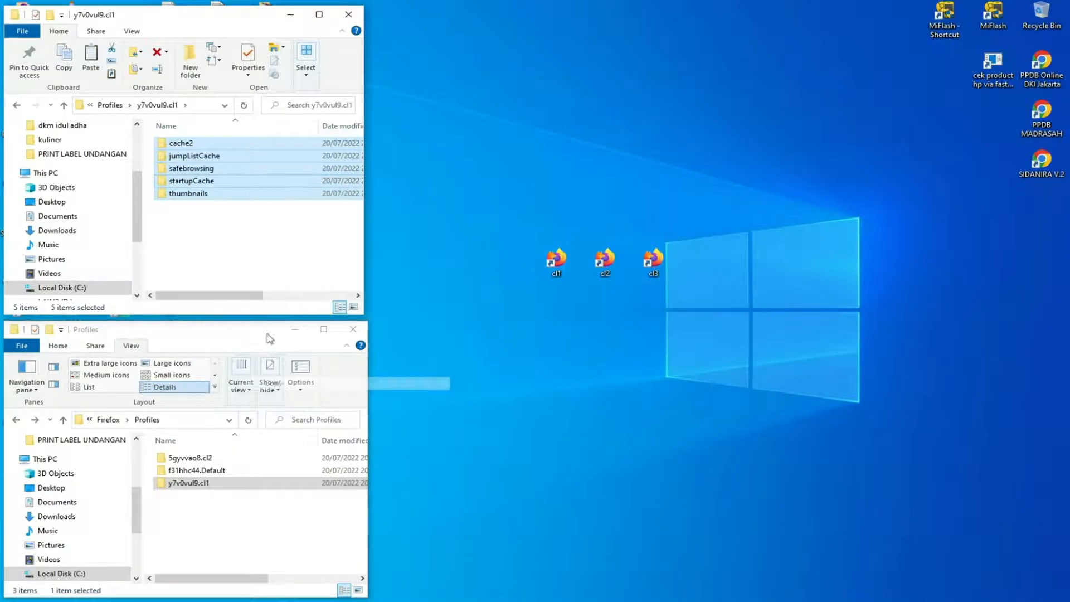
{"action": "left_click", "coordinate": [108, 105]}
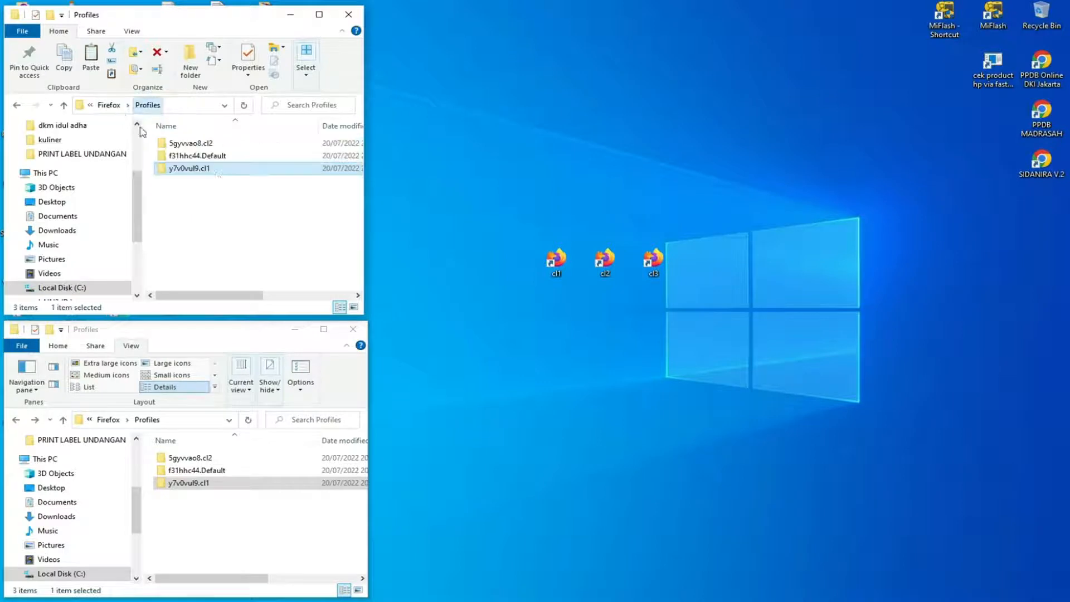
{"action": "double_click", "coordinate": [209, 147]}
{"action": "right_click", "coordinate": [214, 178]}
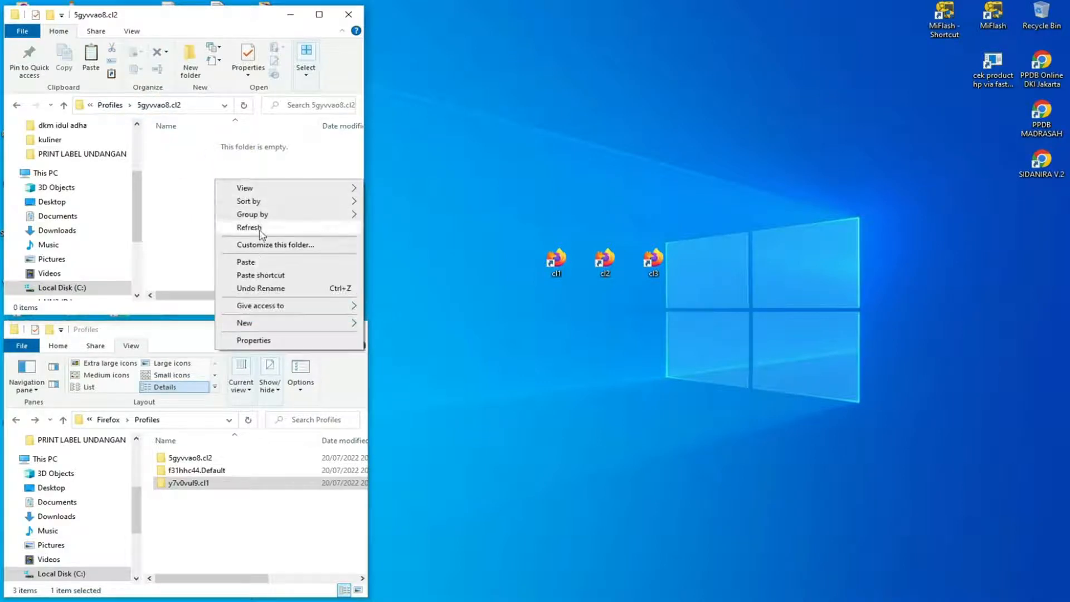
{"action": "left_click", "coordinate": [260, 269]}
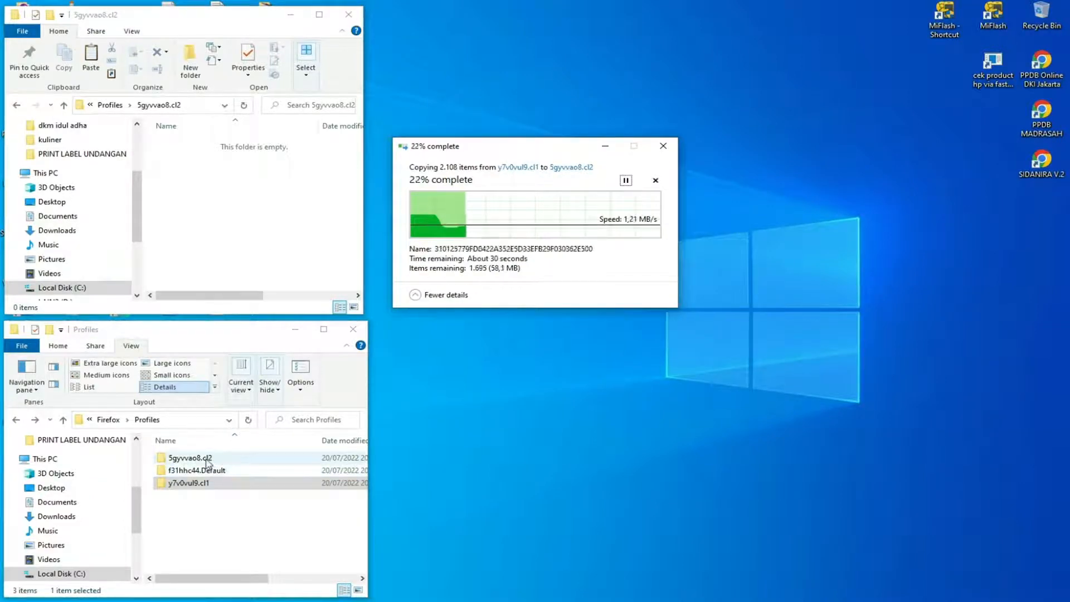
Copy everything from the cl1 profile folder in the lower Profiles window into the cl2 profile folder, replacing the existing times.json.
{"action": "left_click", "coordinate": [210, 484]}
{"action": "double_click", "coordinate": [210, 484]}
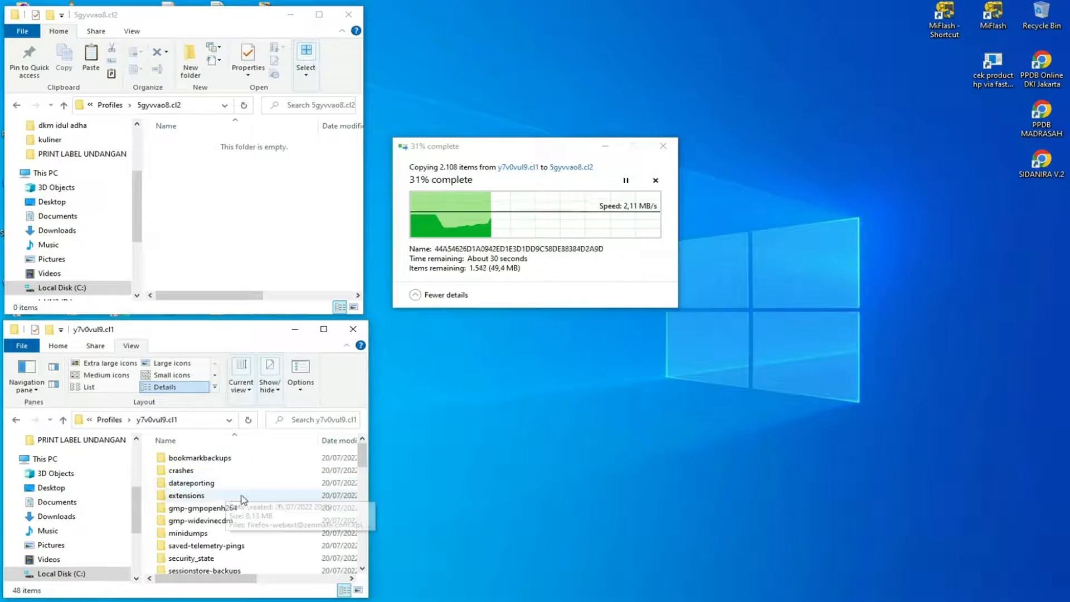
{"action": "left_click", "coordinate": [255, 475]}
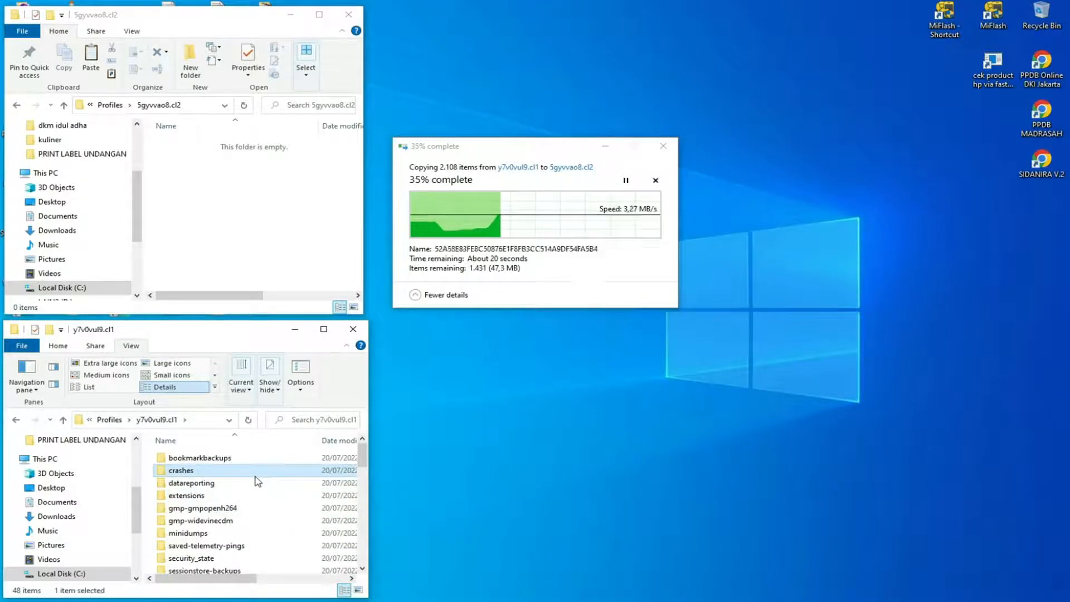
{"action": "key", "text": "ctrl+a"}
{"action": "right_click", "coordinate": [242, 478]}
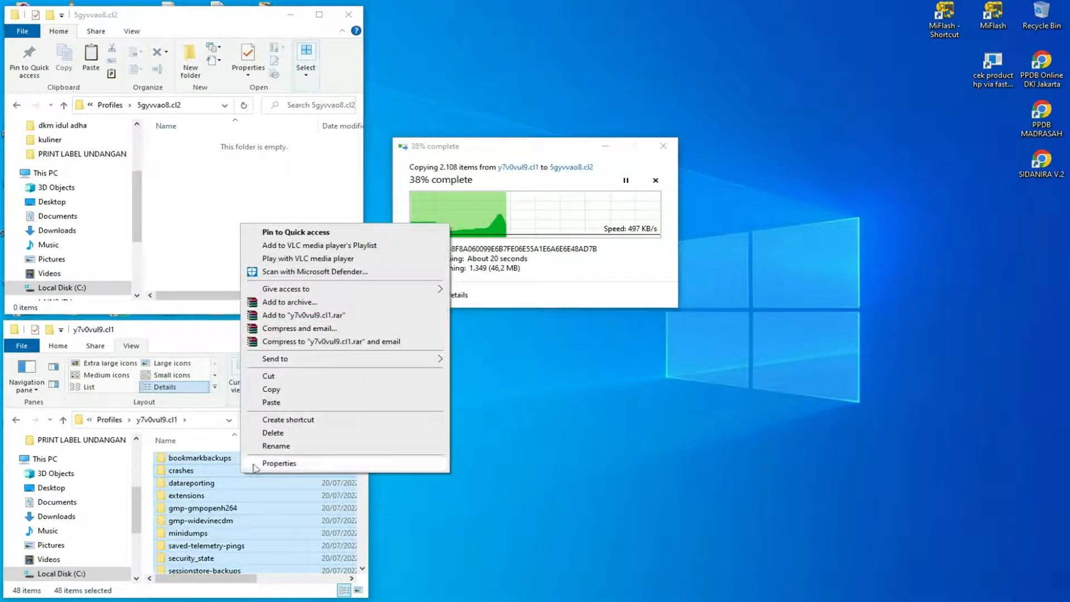
{"action": "left_click", "coordinate": [251, 404]}
{"action": "left_click", "coordinate": [110, 419]}
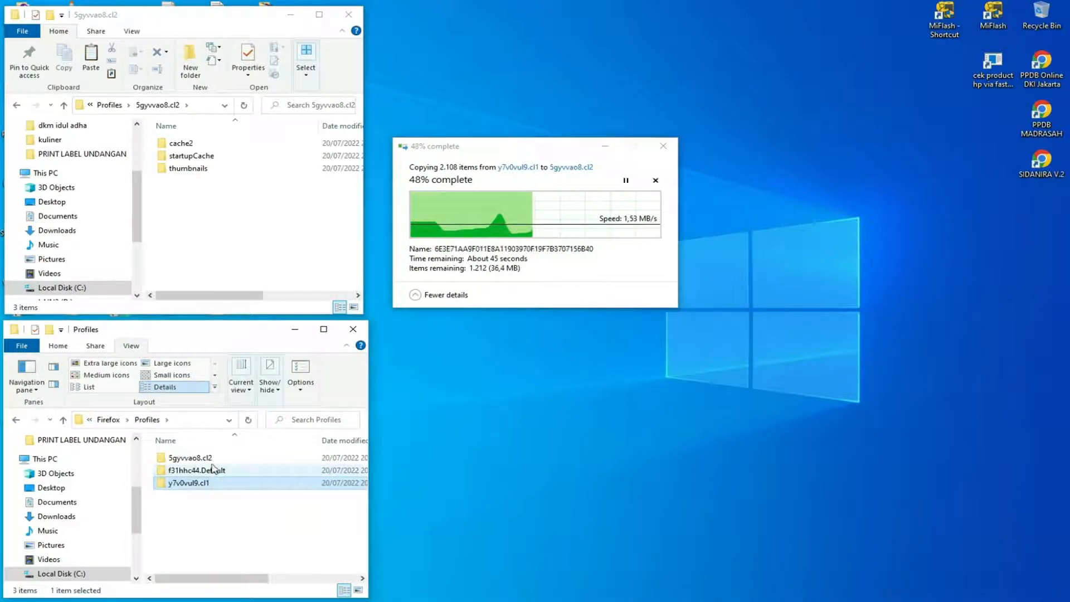
{"action": "double_click", "coordinate": [210, 457]}
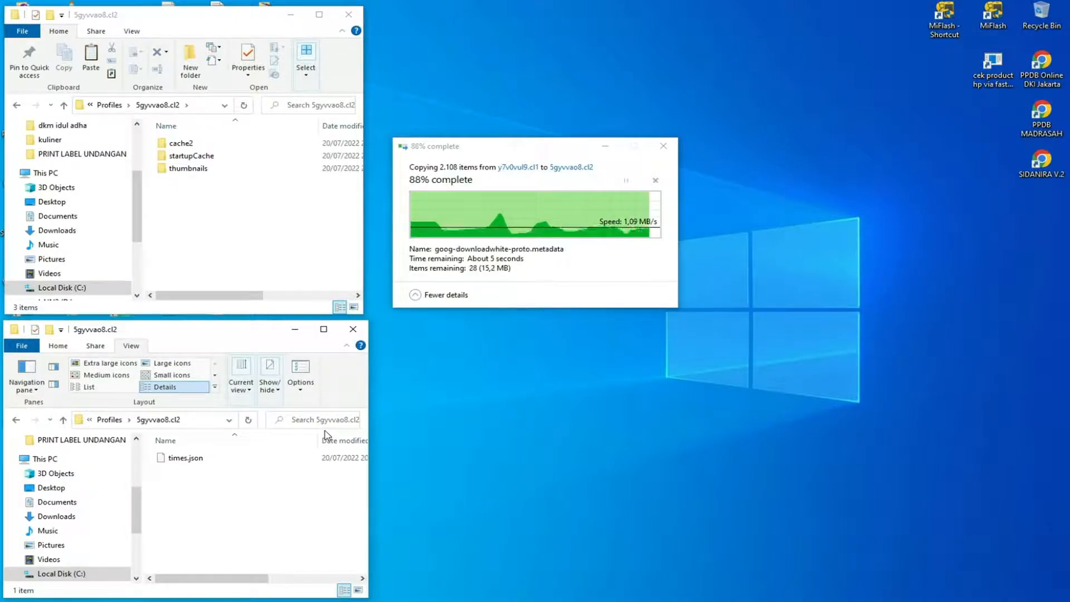
{"action": "right_click", "coordinate": [228, 489]}
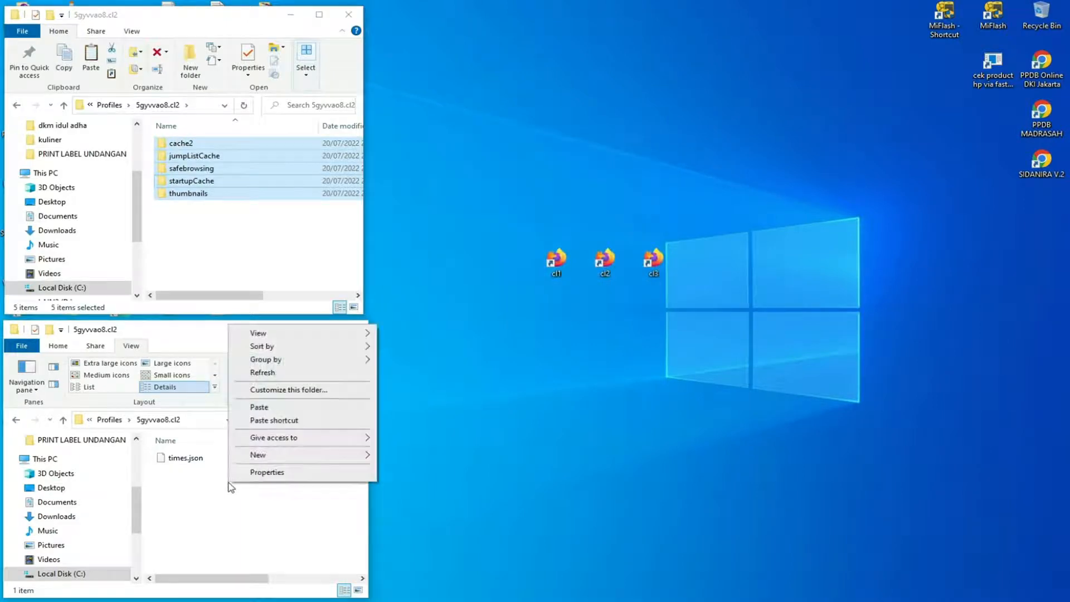
{"action": "left_click", "coordinate": [258, 407]}
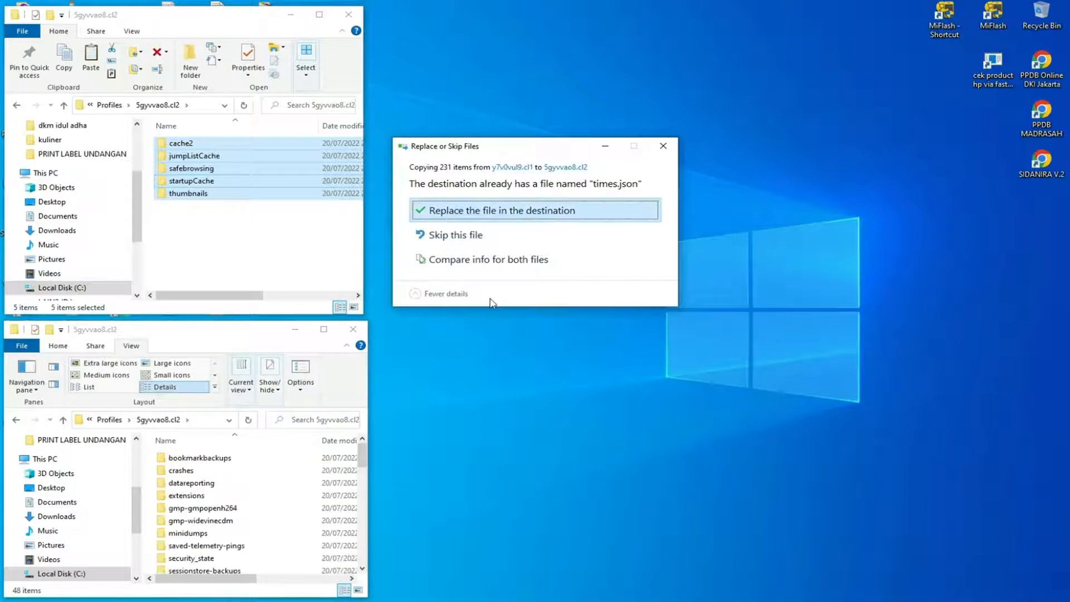
{"action": "left_click", "coordinate": [496, 211]}
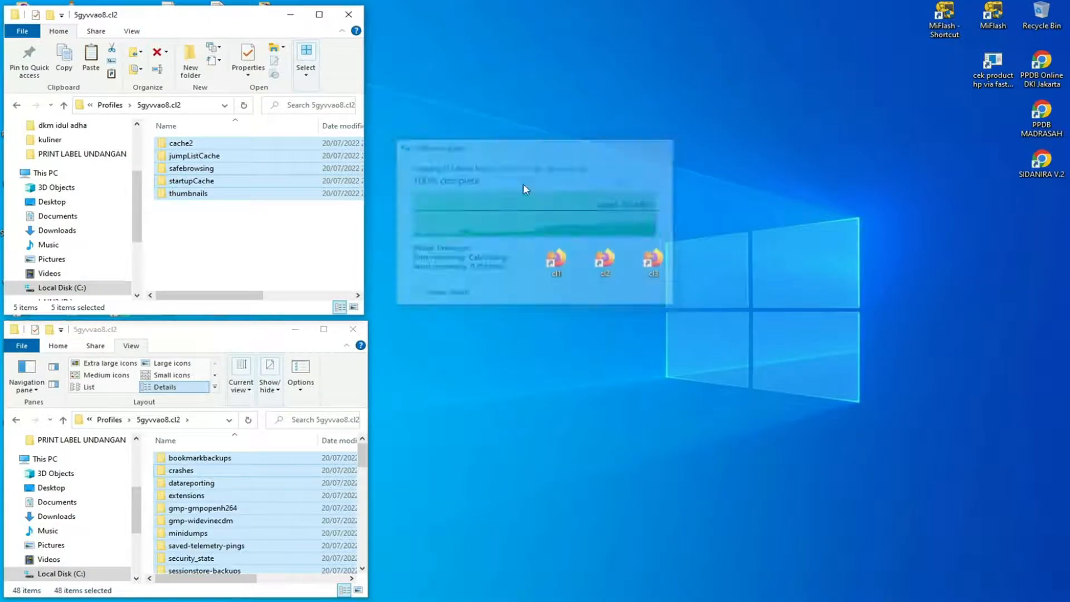
Extend the target of the cl2 desktop shortcut to end with -p cl2 -no-remote and save its properties.
{"action": "left_click_drag", "start_coordinate": [528, 211], "coordinate": [562, 312]}
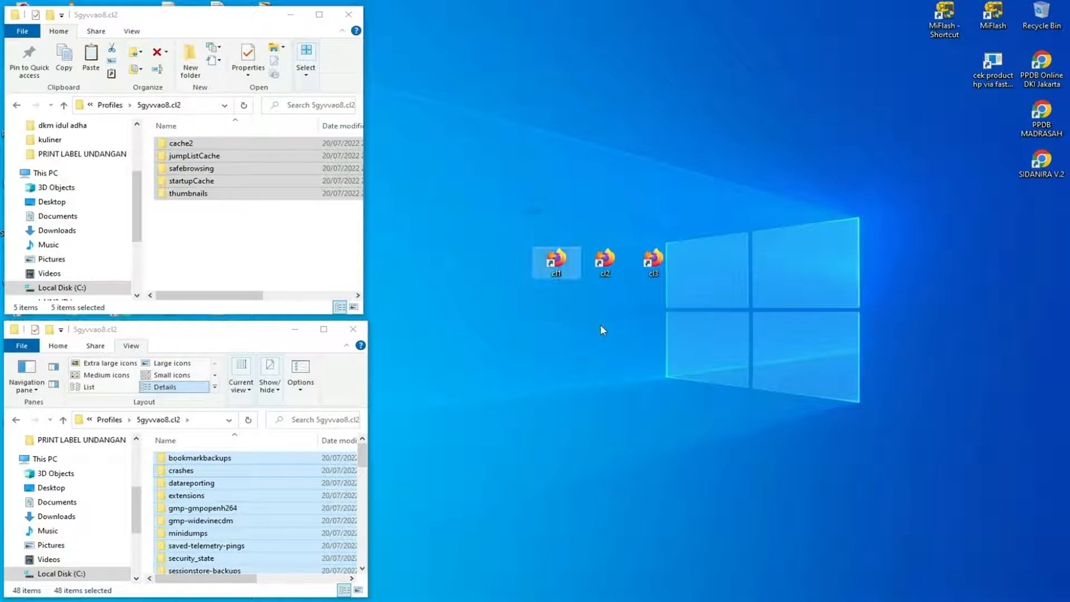
{"action": "left_click", "coordinate": [604, 261]}
{"action": "right_click", "coordinate": [612, 252]}
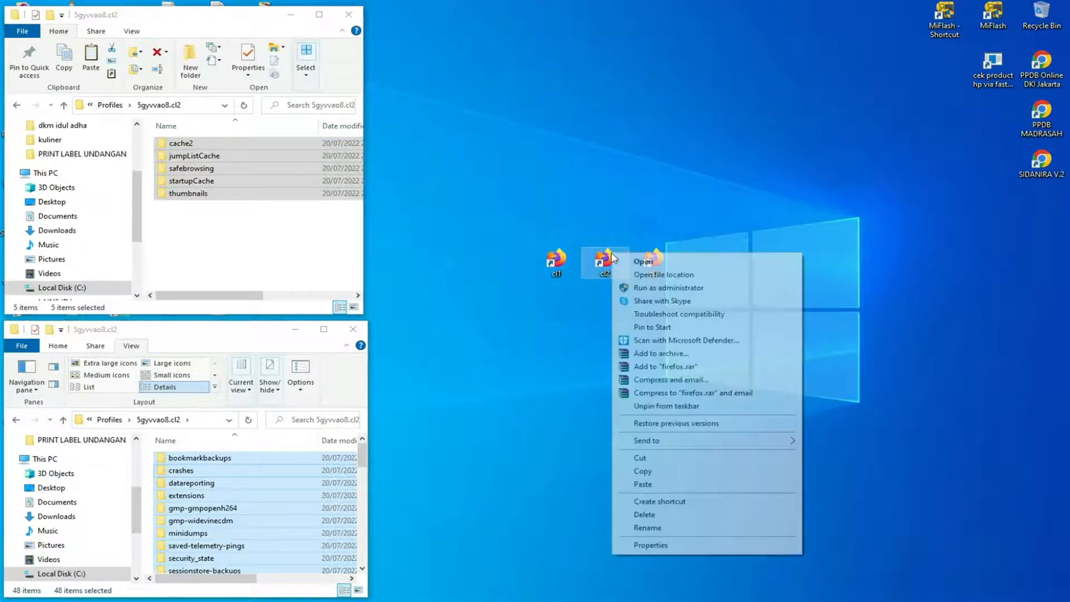
{"action": "left_click", "coordinate": [671, 546]}
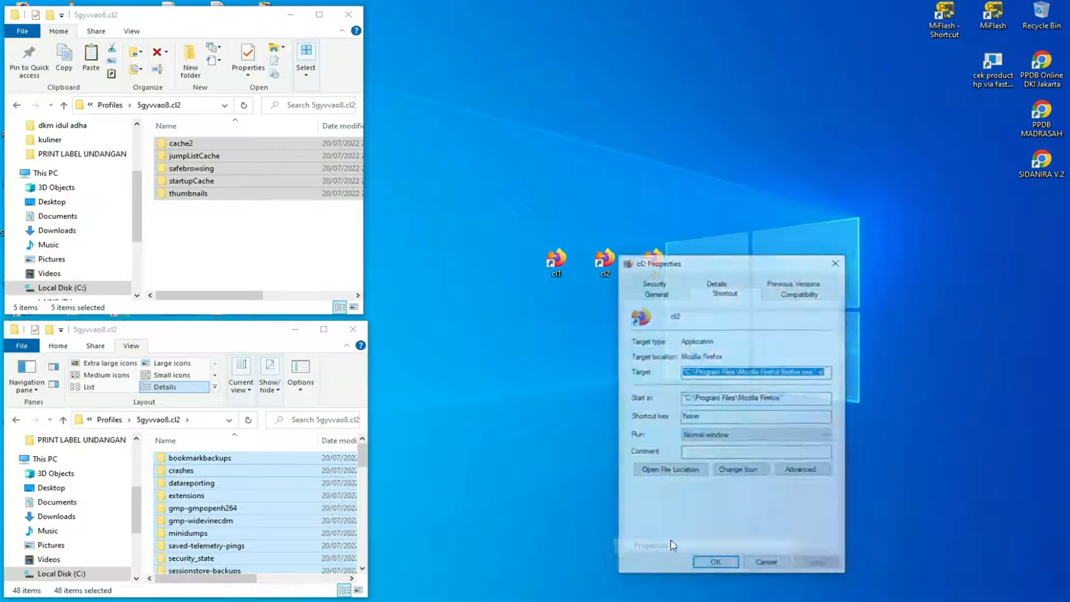
{"action": "left_click", "coordinate": [831, 371]}
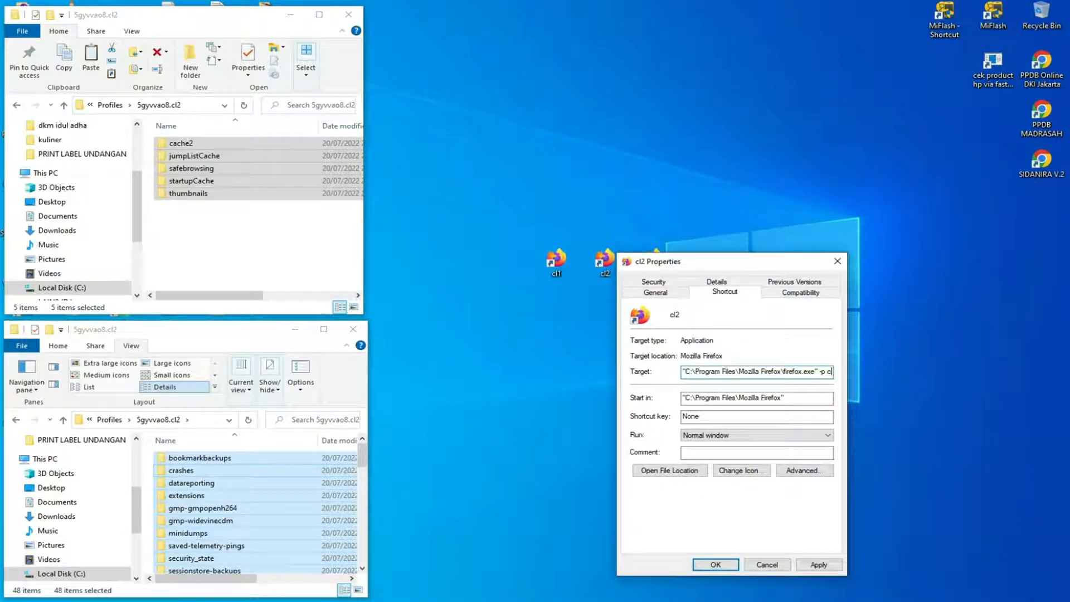
{"action": "type", "text": "-p cl2"}
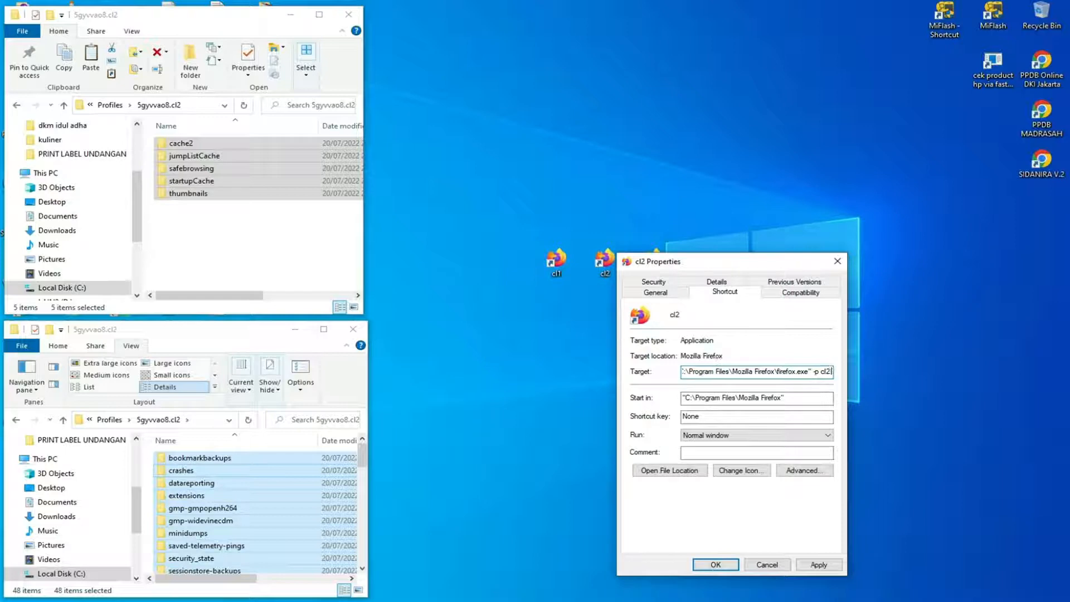
{"action": "type", "text": " -no"}
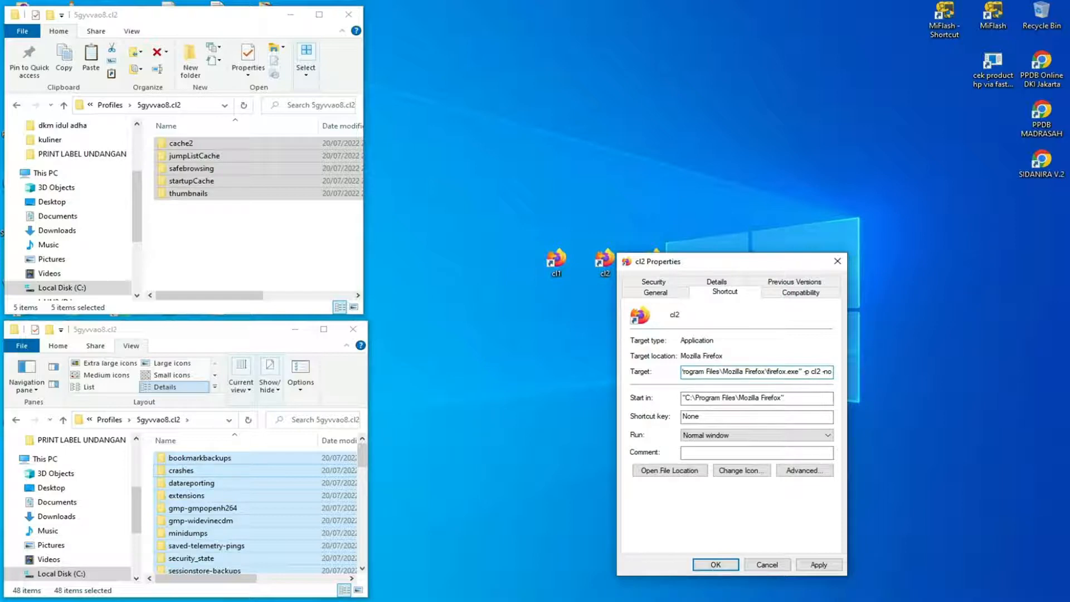
{"action": "type", "text": "-remote"}
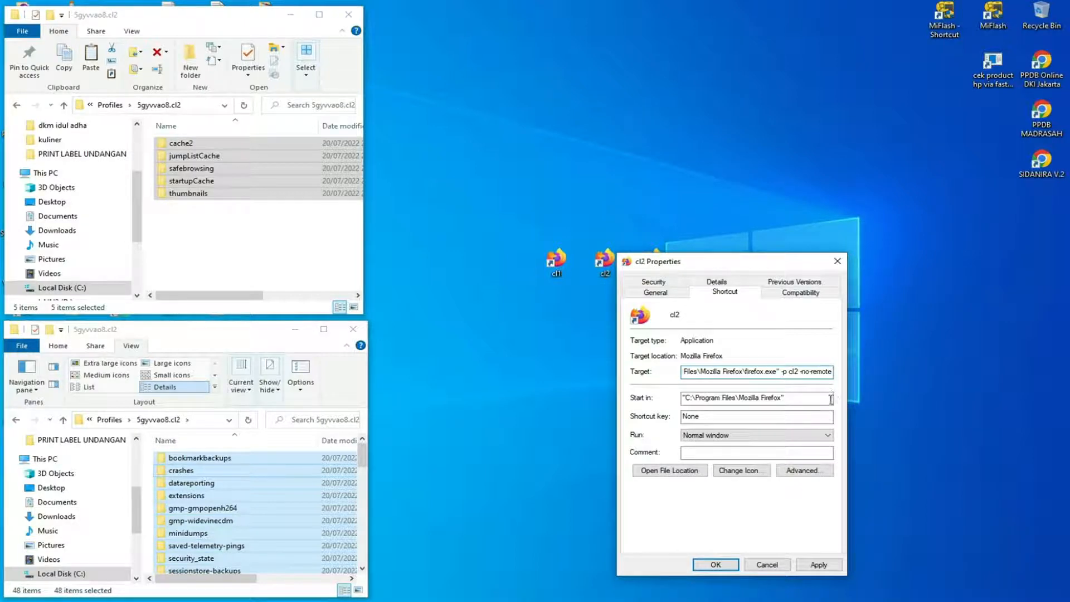
{"action": "left_click", "coordinate": [818, 565]}
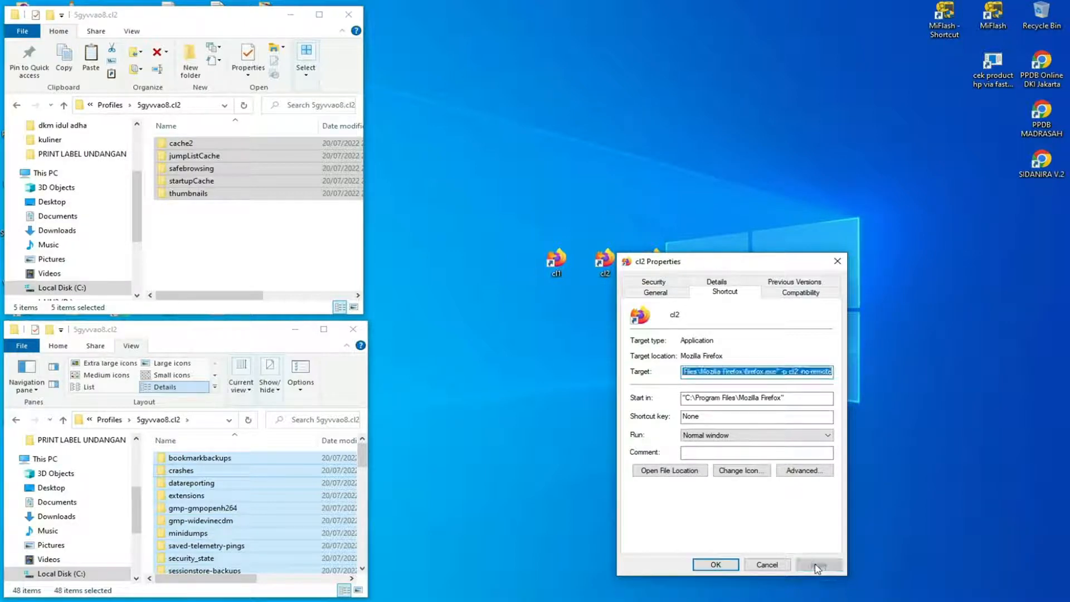
{"action": "left_click", "coordinate": [715, 565]}
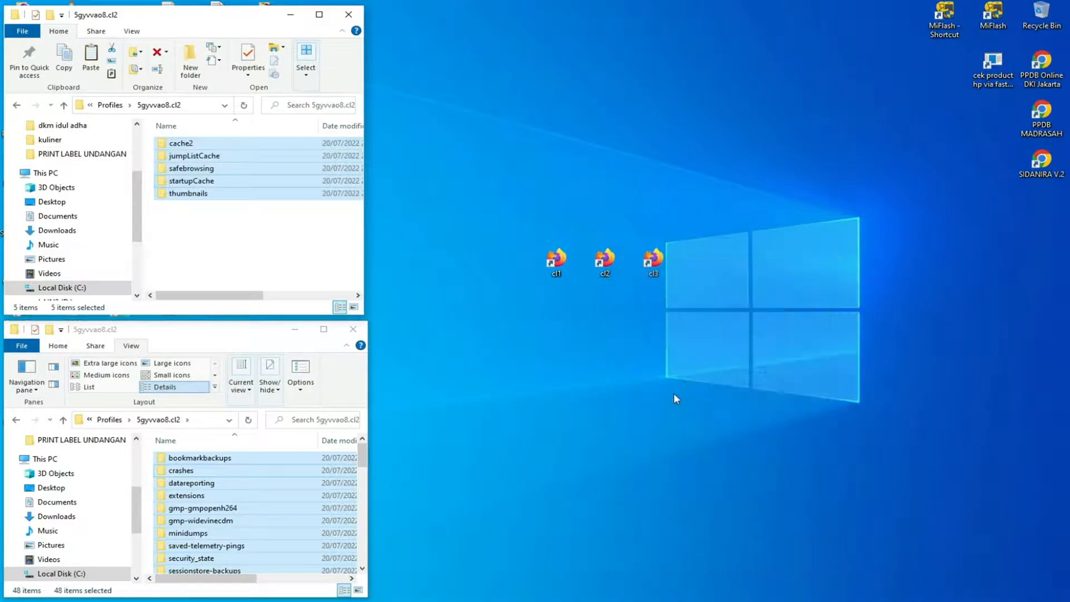
Remove cl2 -no-remote from the cl2 shortcut's target so that it ends with -p, and save the properties.
{"action": "left_click", "coordinate": [697, 169]}
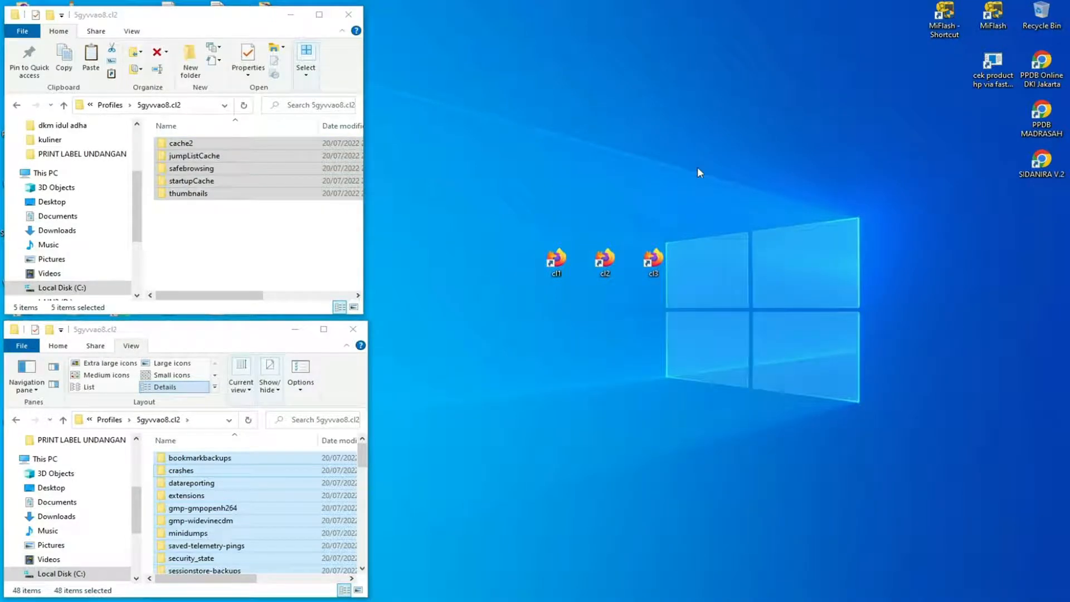
{"action": "right_click", "coordinate": [604, 270]}
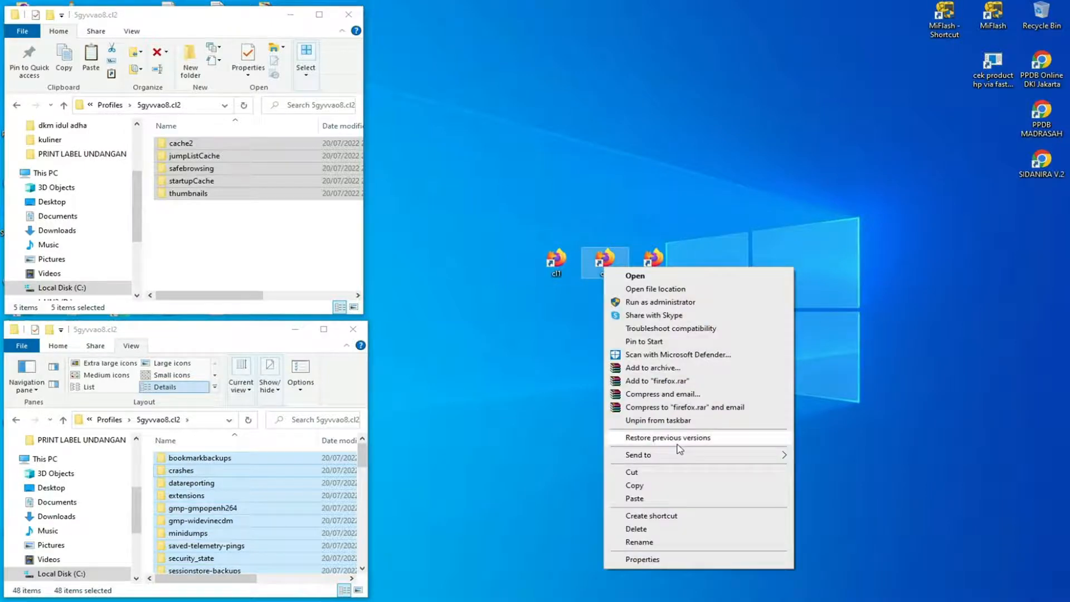
{"action": "left_click", "coordinate": [676, 561]}
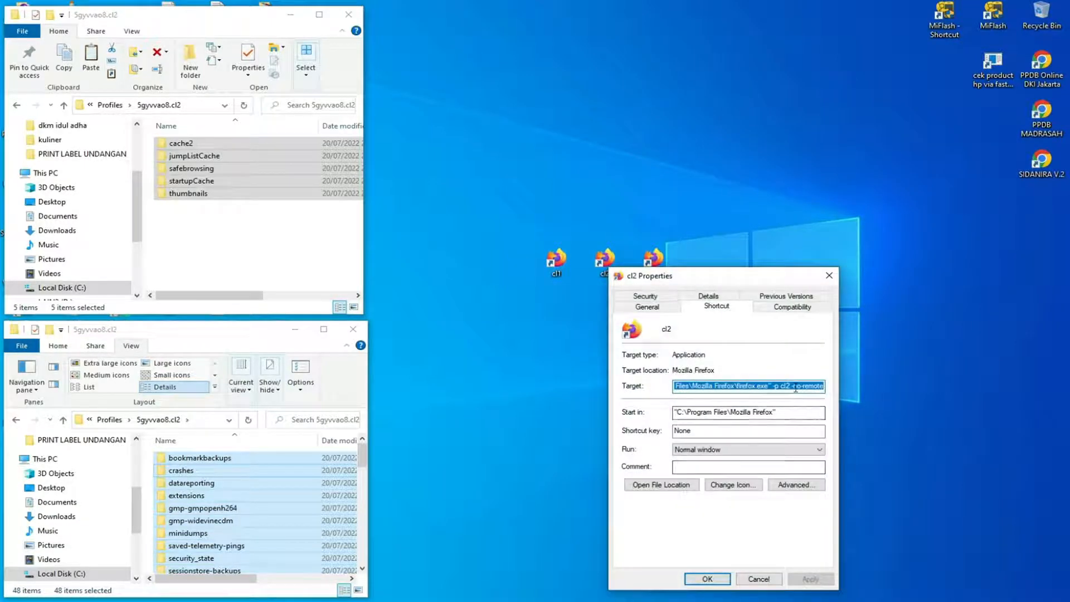
{"action": "left_click_drag", "start_coordinate": [780, 386], "coordinate": [846, 383]}
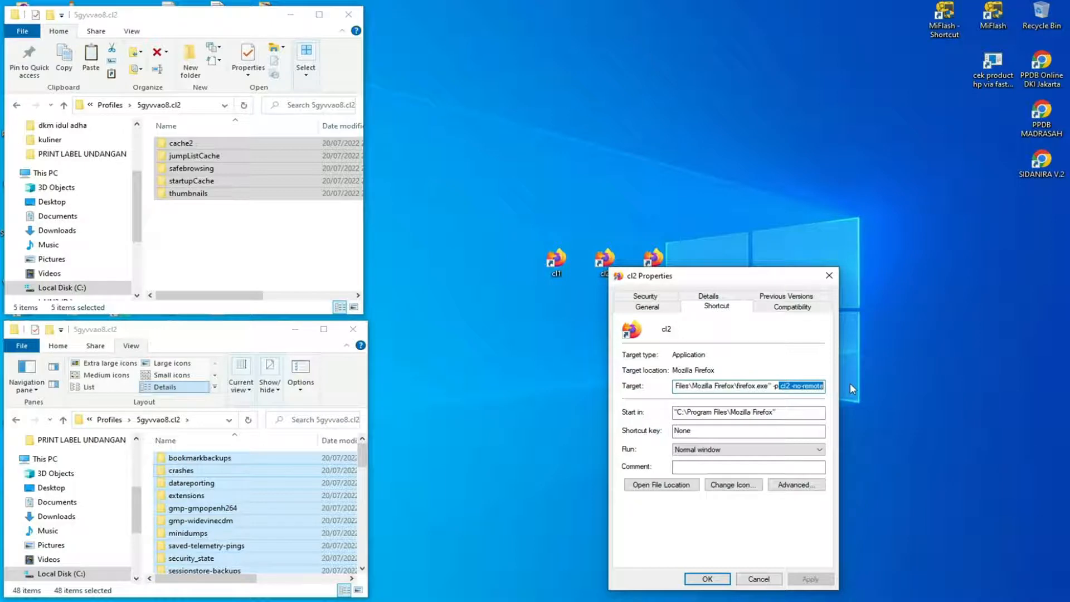
{"action": "key", "text": "Delete"}
{"action": "left_click", "coordinate": [809, 578]}
{"action": "left_click", "coordinate": [716, 579]}
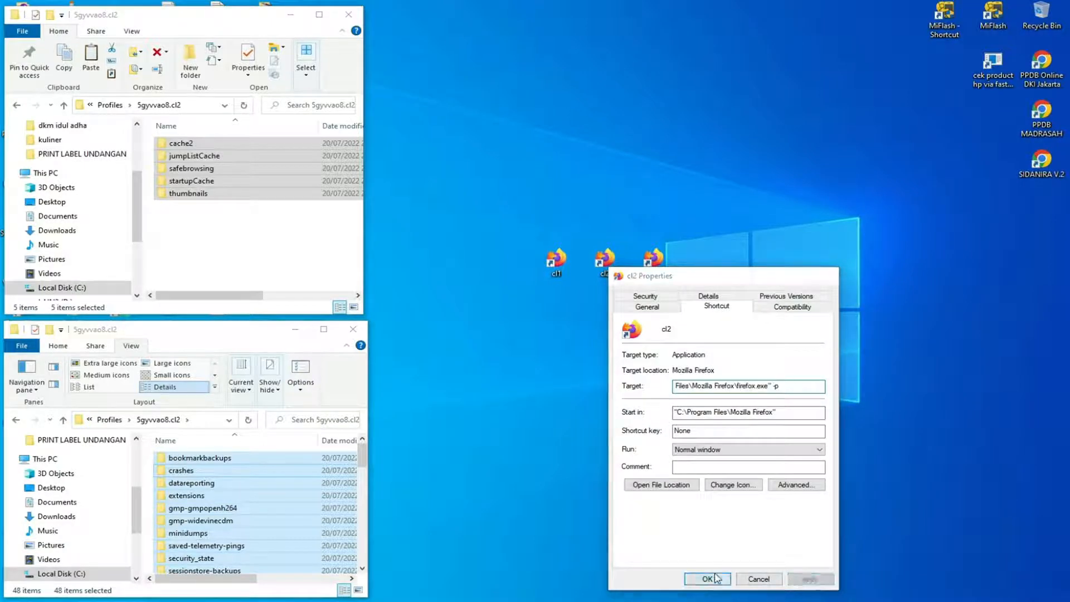
Open the profile chooser from the cl2 shortcut, start Firefox with the cl2 profile, and close the browser window.
{"action": "double_click", "coordinate": [604, 262]}
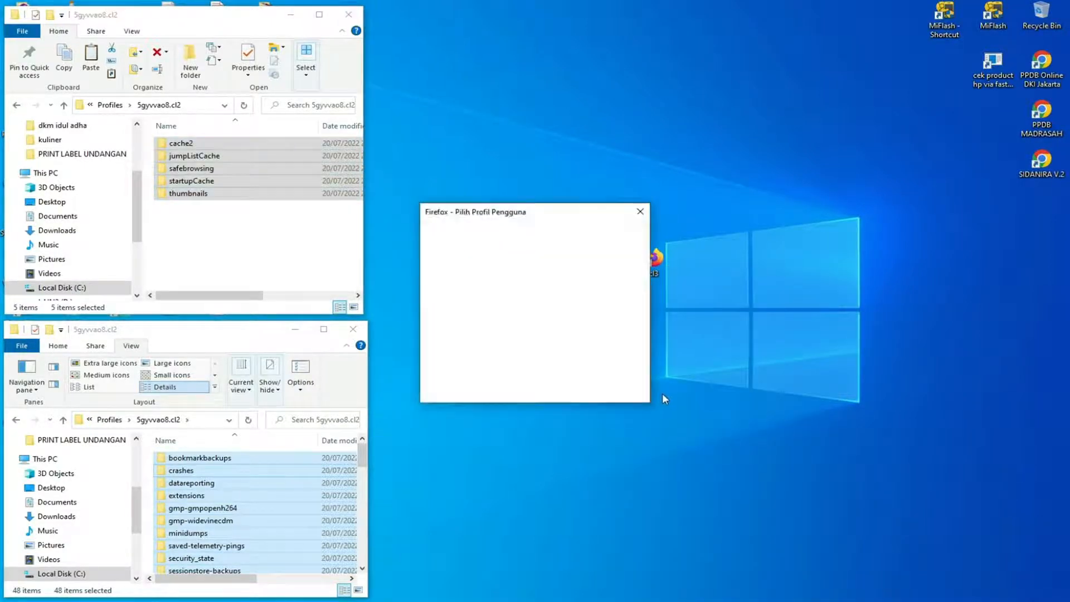
{"action": "left_click", "coordinate": [540, 287]}
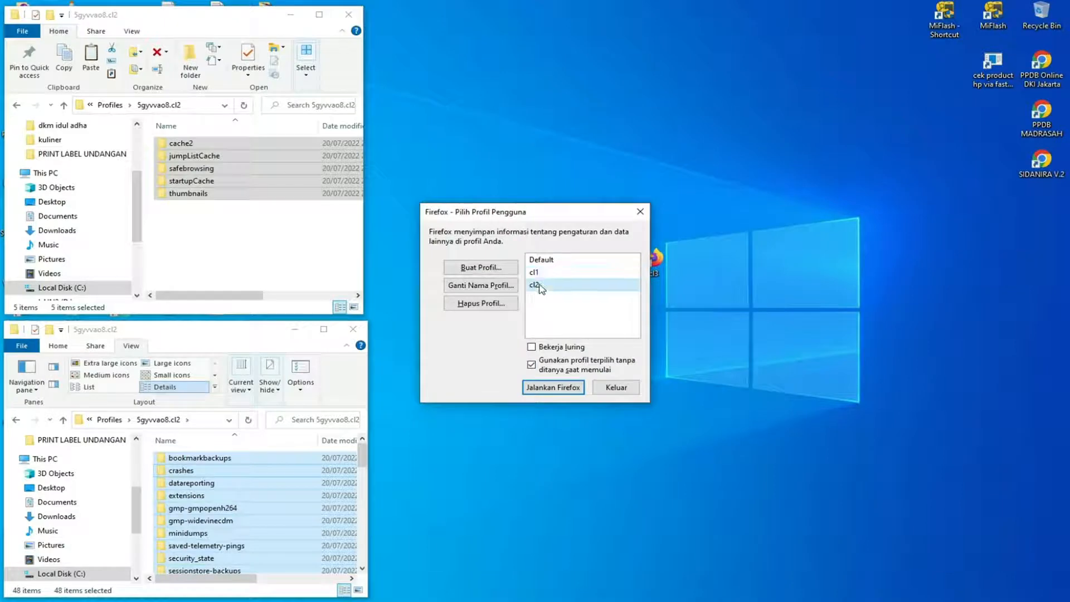
{"action": "double_click", "coordinate": [539, 286]}
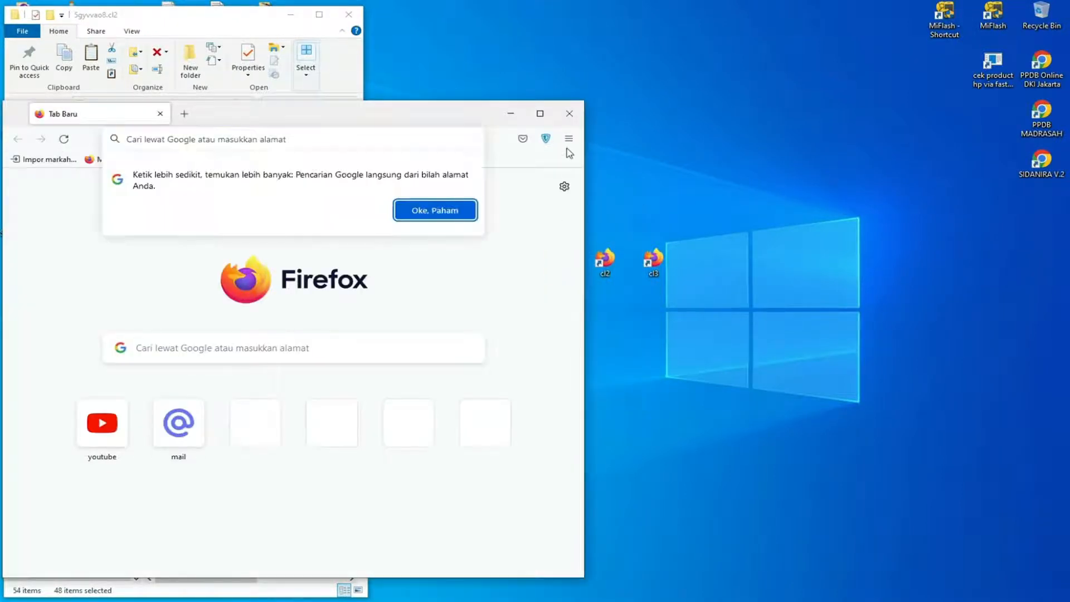
{"action": "left_click", "coordinate": [569, 113]}
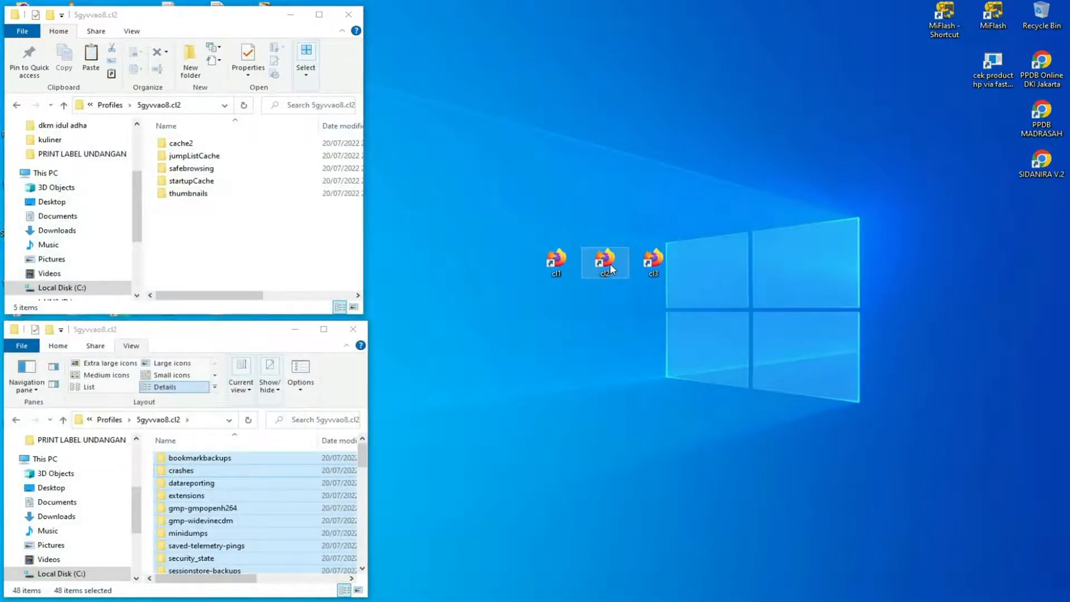
Extend the cl2 desktop shortcut's target after firefox.exe to read -p cl2 -no-remote, and save the shortcut properties.
{"action": "right_click", "coordinate": [610, 264]}
{"action": "left_click", "coordinate": [671, 558]}
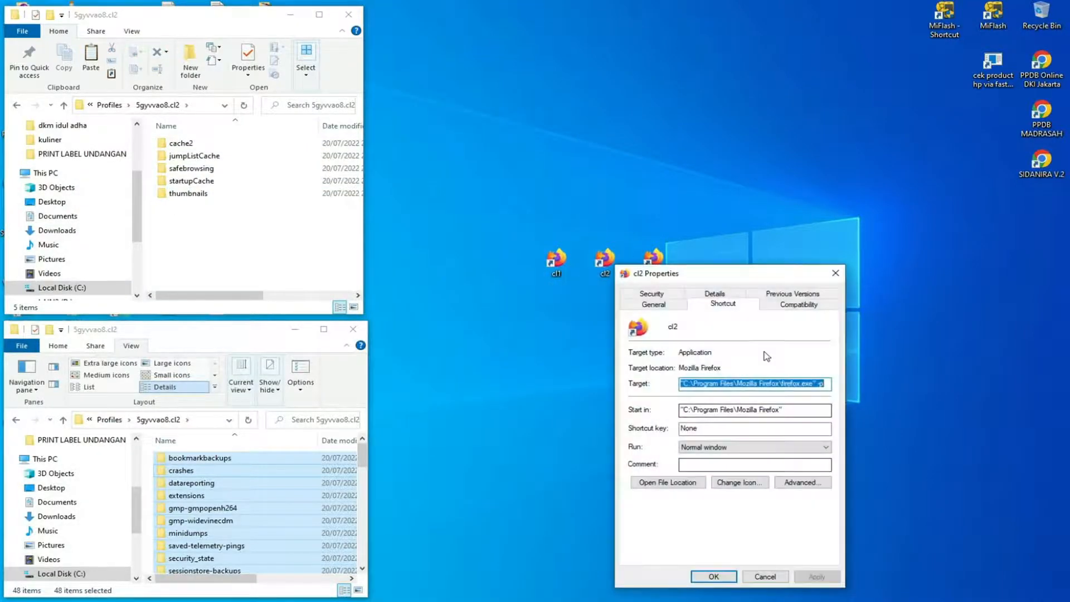
{"action": "left_click", "coordinate": [826, 384]}
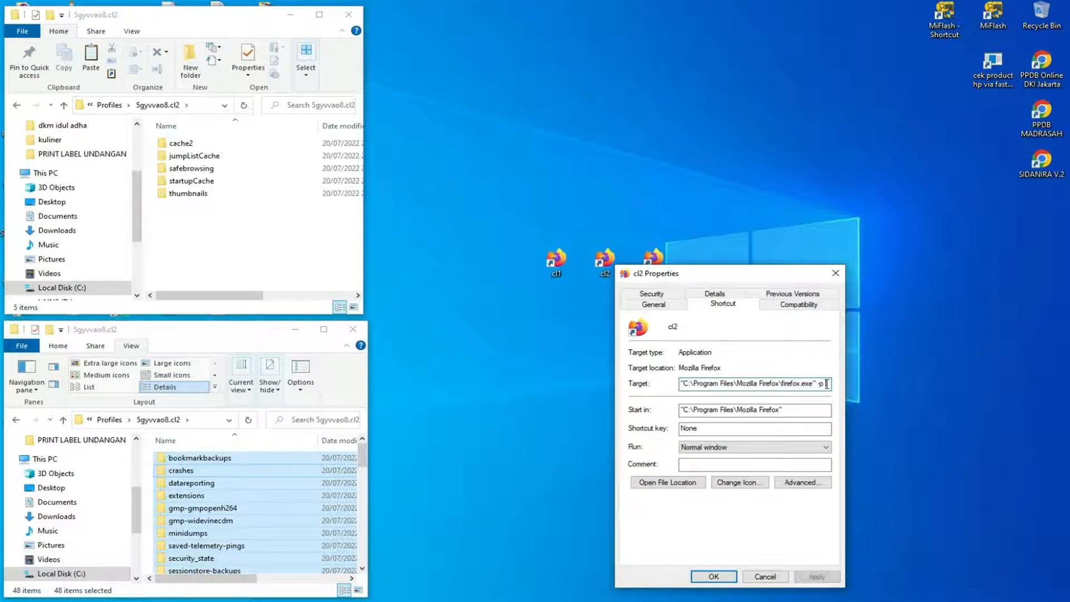
{"action": "type", "text": "-p cl2"}
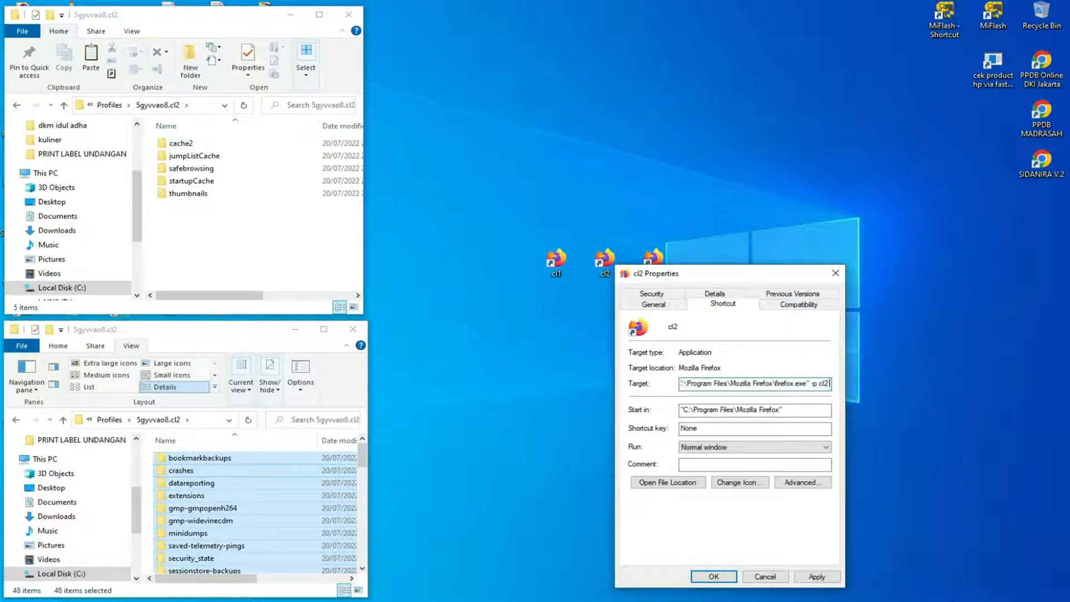
{"action": "type", "text": " -no-remote"}
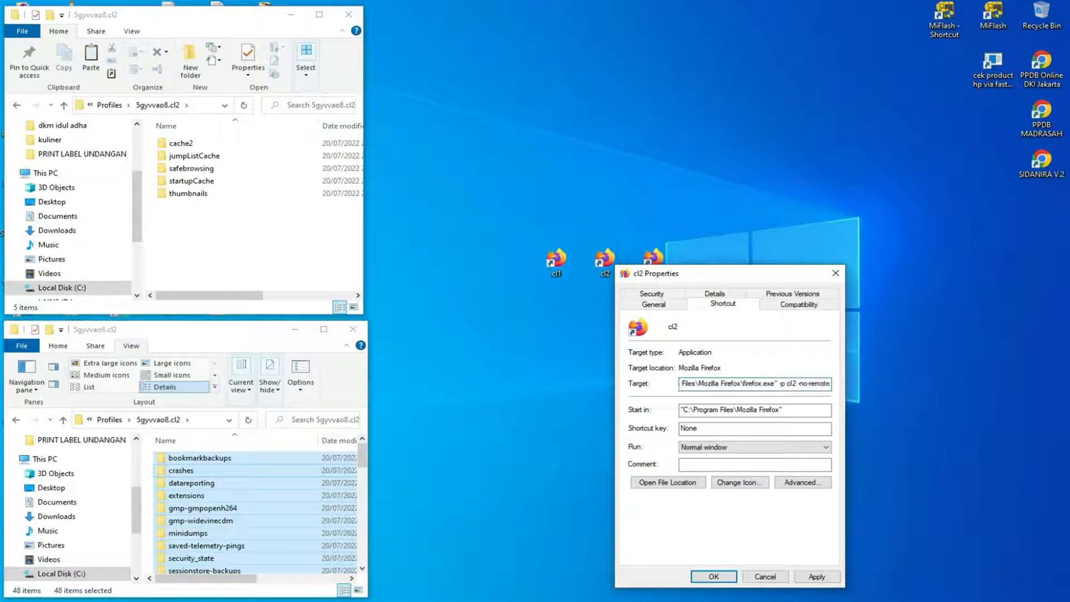
{"action": "left_click", "coordinate": [816, 576]}
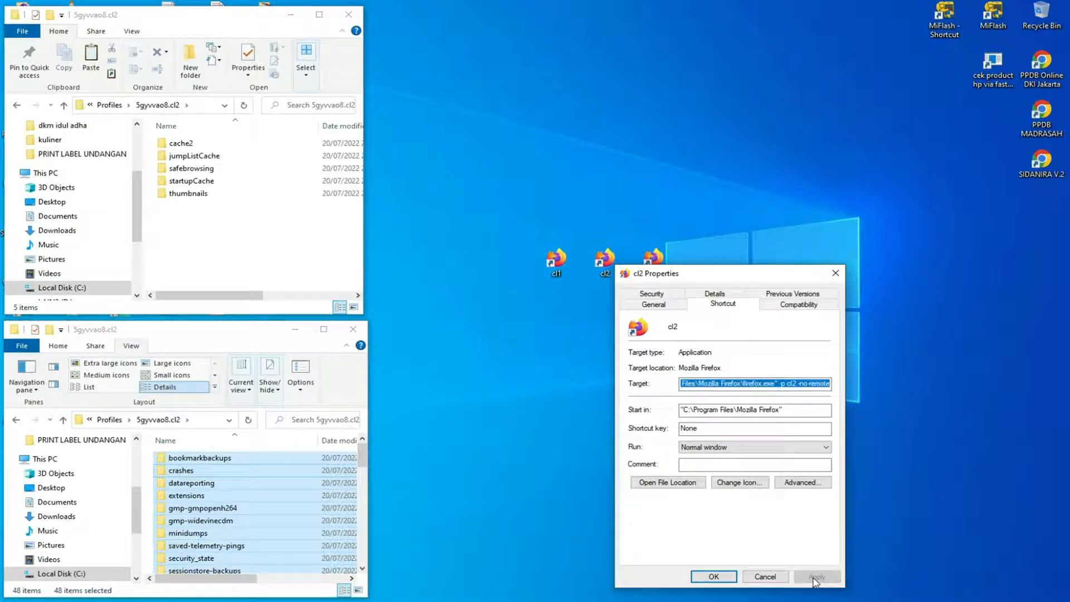
{"action": "left_click", "coordinate": [725, 577]}
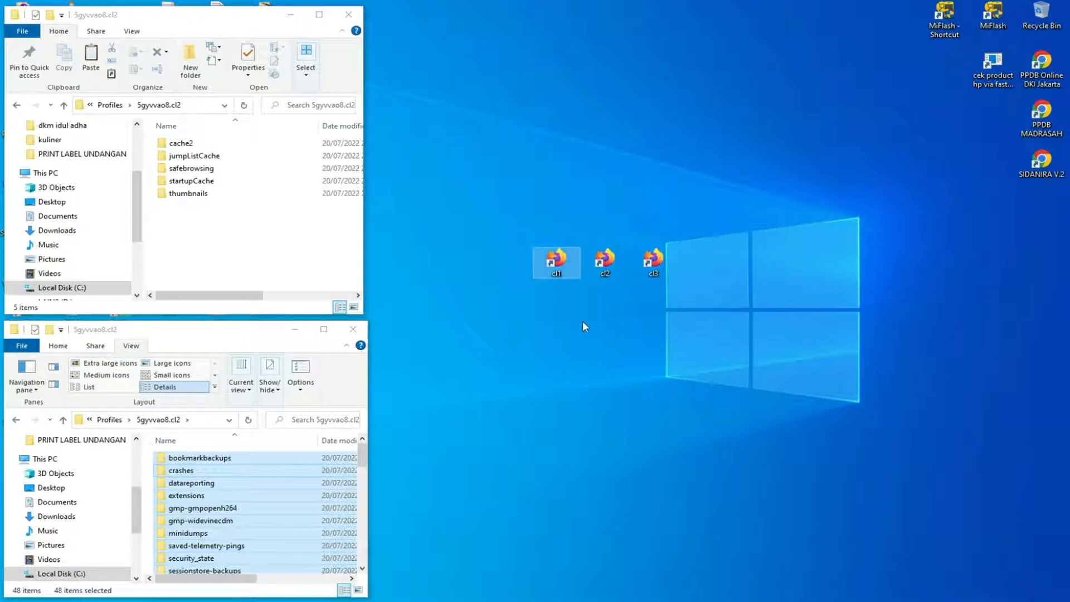
Launch Firefox from the cl1 shortcut in a narrowed window and switch its ZenMate location to Albania.
{"action": "double_click", "coordinate": [557, 262]}
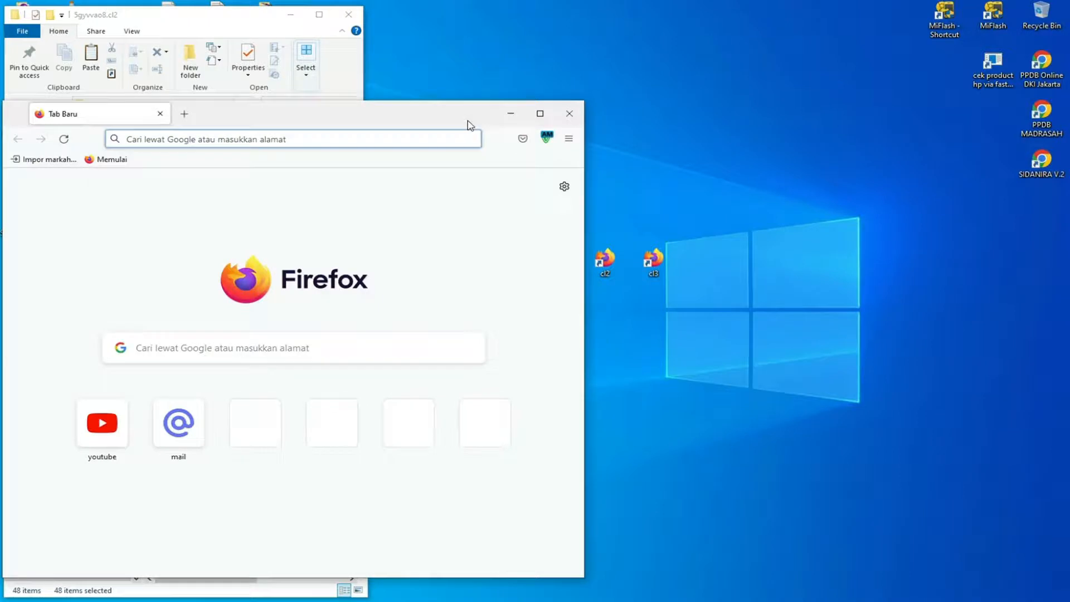
{"action": "left_click_drag", "start_coordinate": [585, 162], "coordinate": [478, 159]}
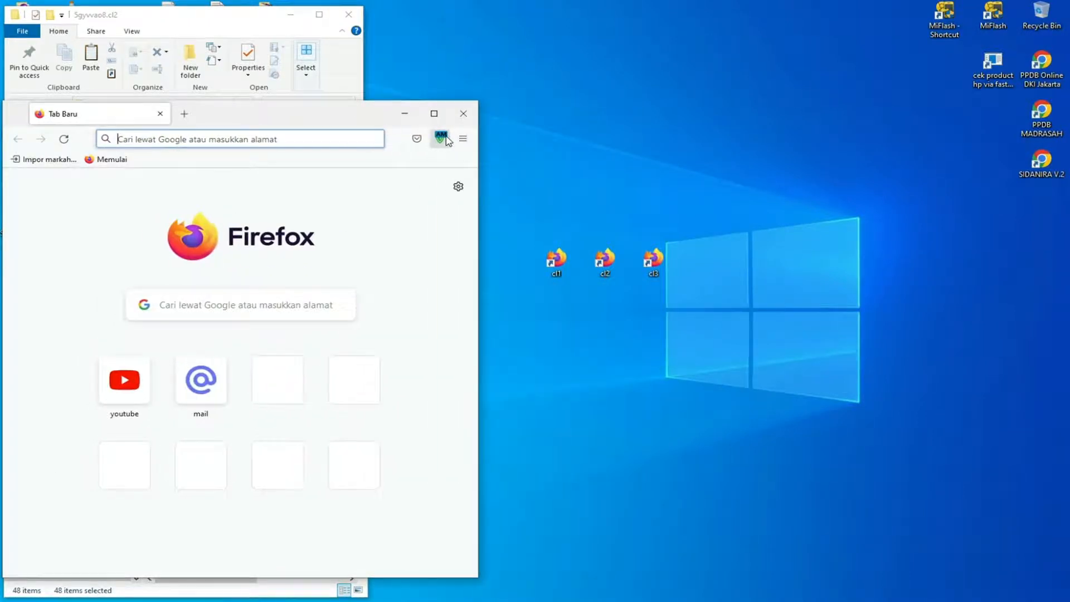
{"action": "left_click", "coordinate": [442, 138]}
{"action": "left_click", "coordinate": [346, 410]}
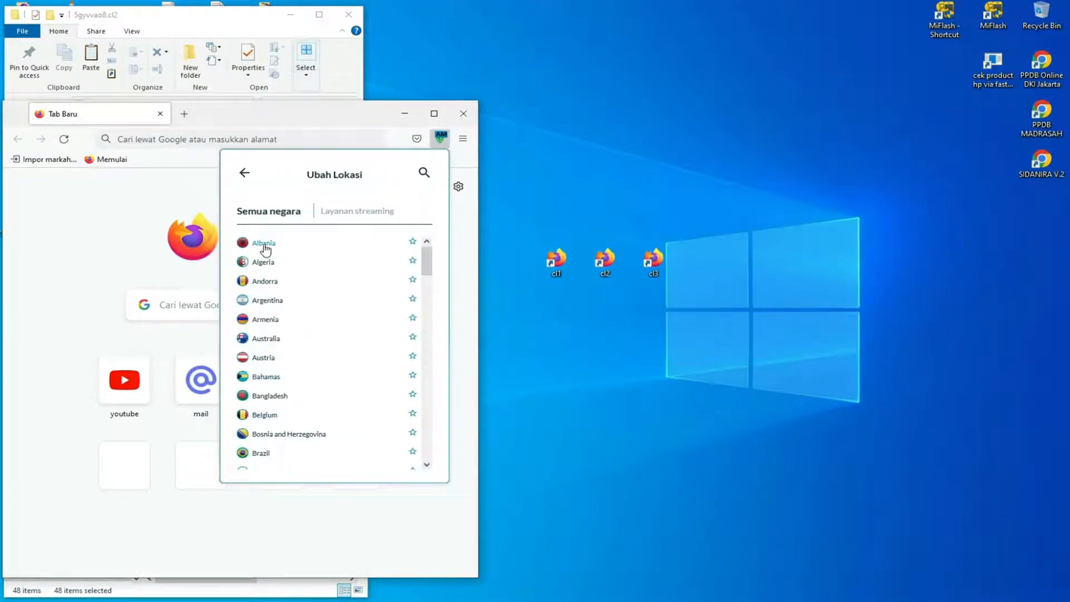
{"action": "left_click", "coordinate": [263, 244]}
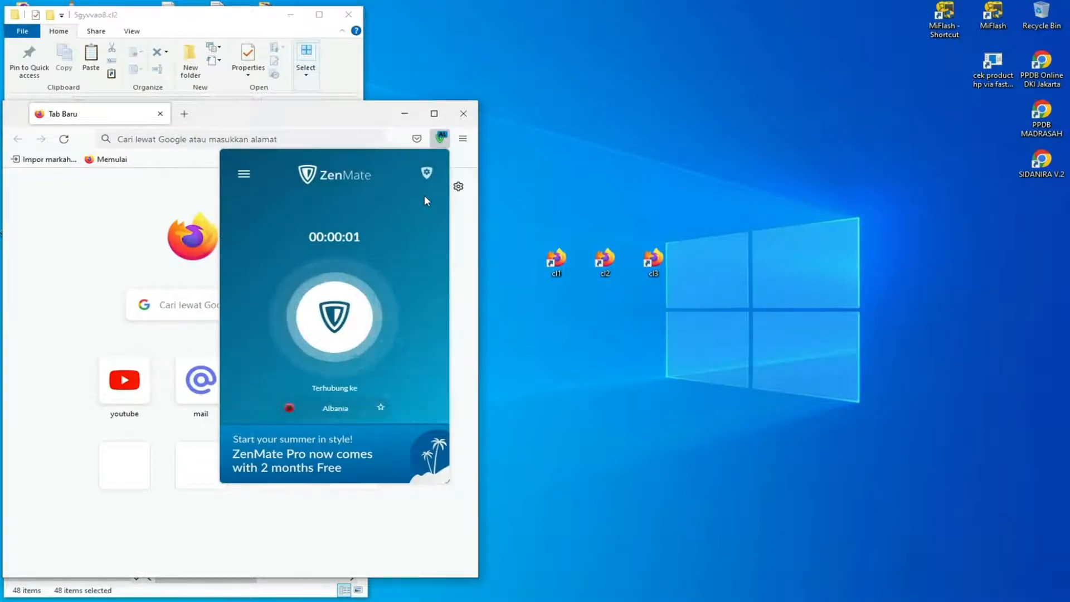
{"action": "left_click", "coordinate": [443, 139]}
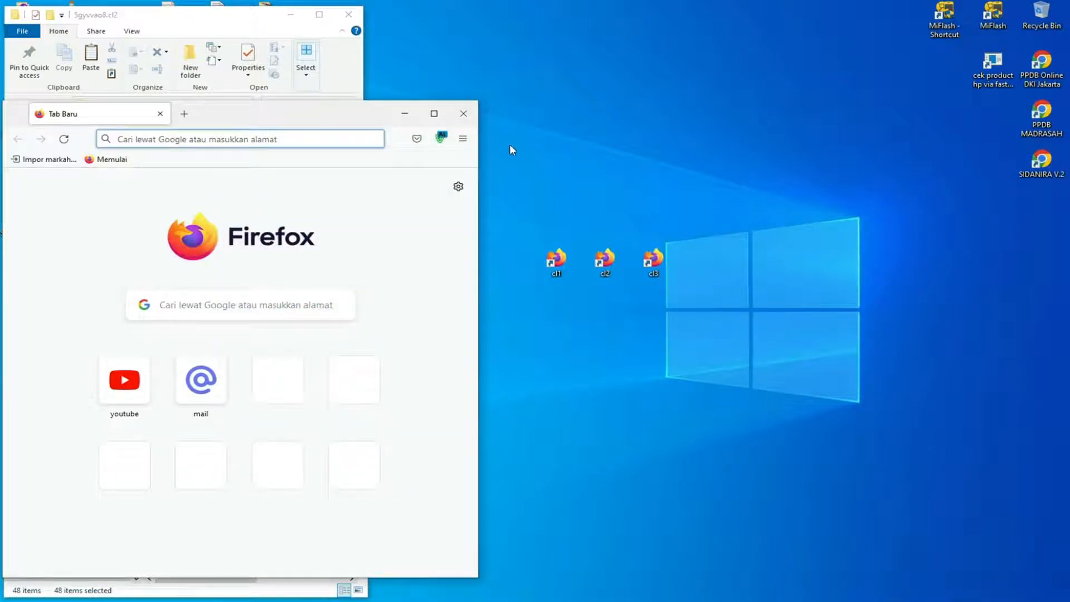
Launch Firefox from the cl2 shortcut in a narrowed window beside the first and switch its ZenMate location to Bangladesh.
{"action": "double_click", "coordinate": [606, 259]}
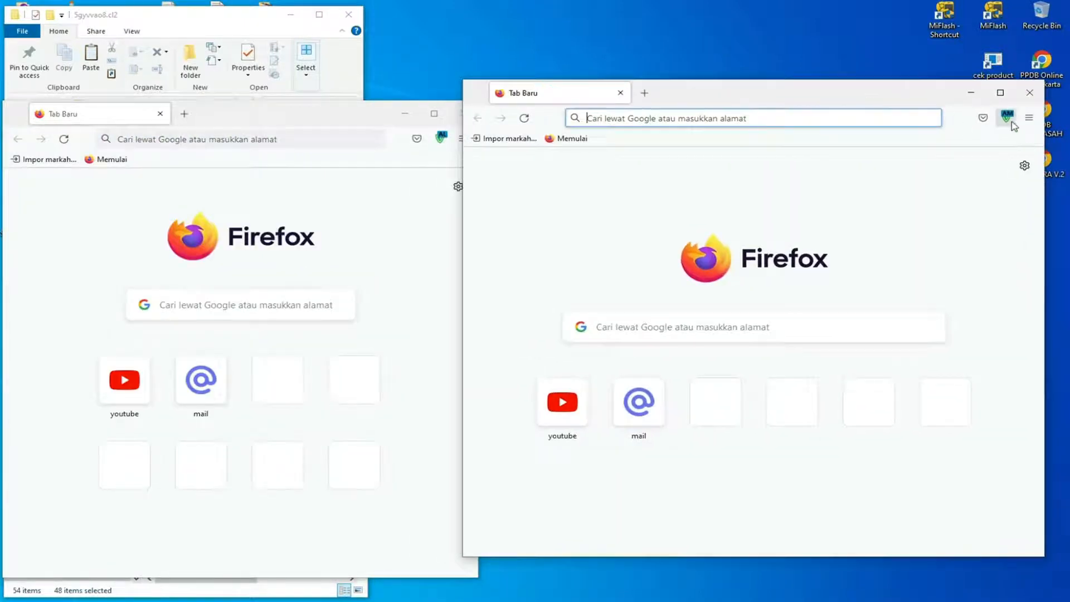
{"action": "left_click_drag", "start_coordinate": [463, 207], "coordinate": [582, 198]}
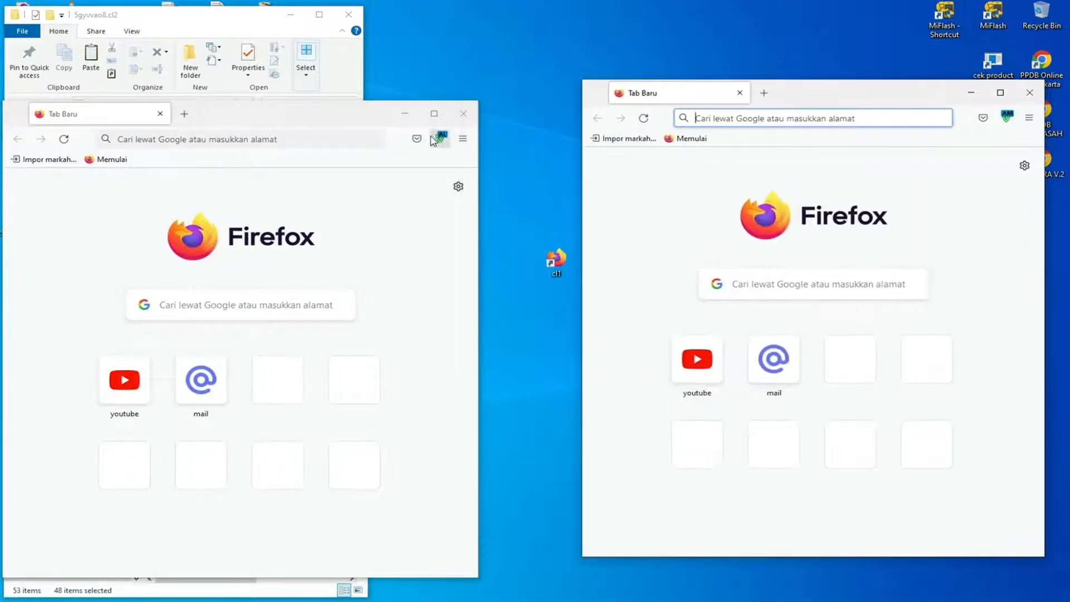
{"action": "left_click", "coordinate": [1006, 116]}
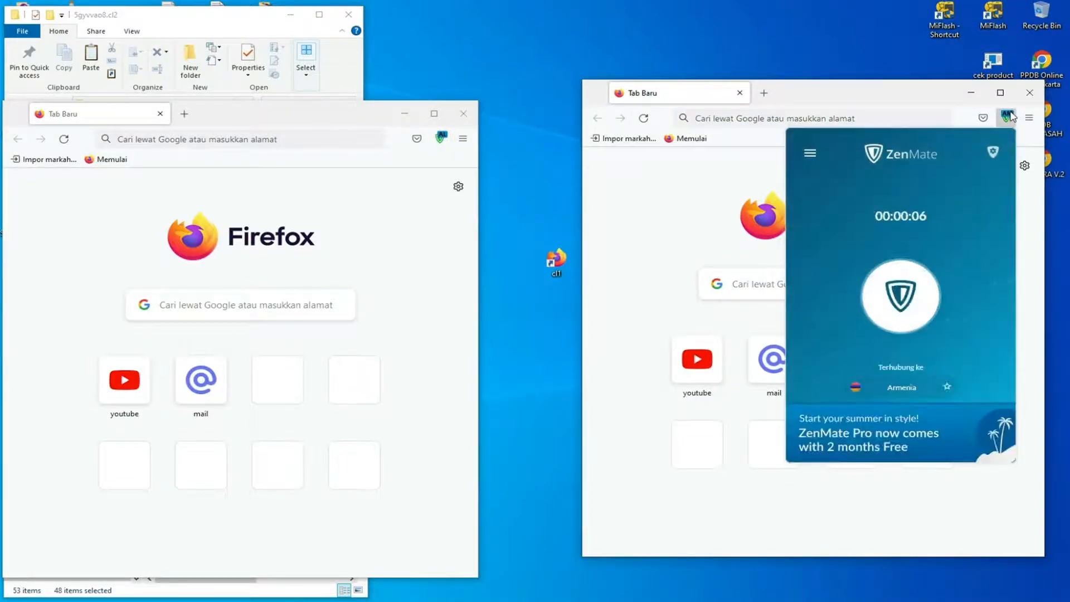
{"action": "left_click", "coordinate": [902, 389]}
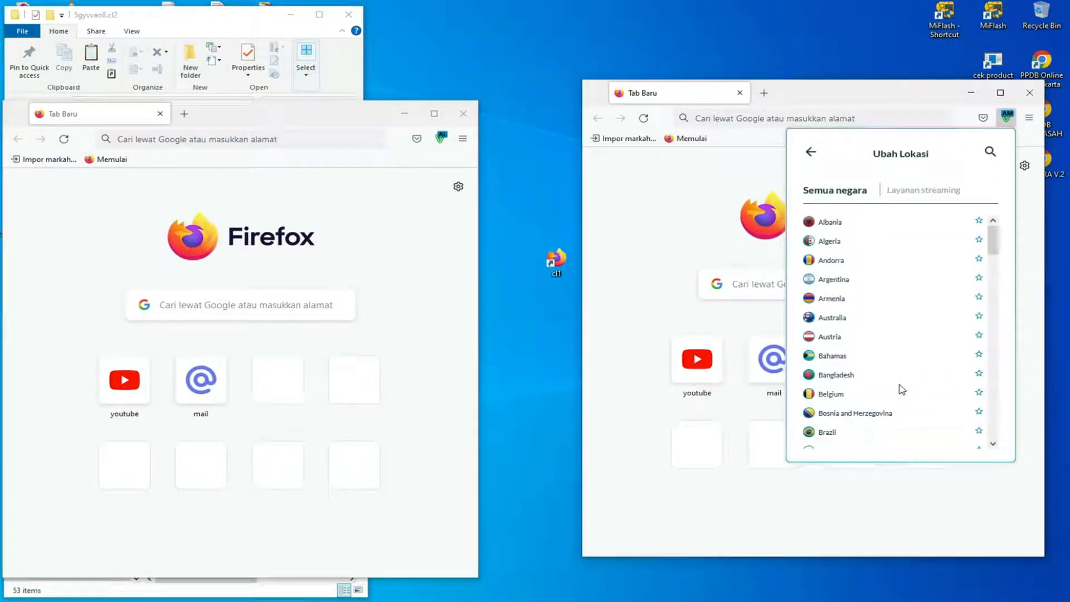
{"action": "left_click", "coordinate": [847, 374]}
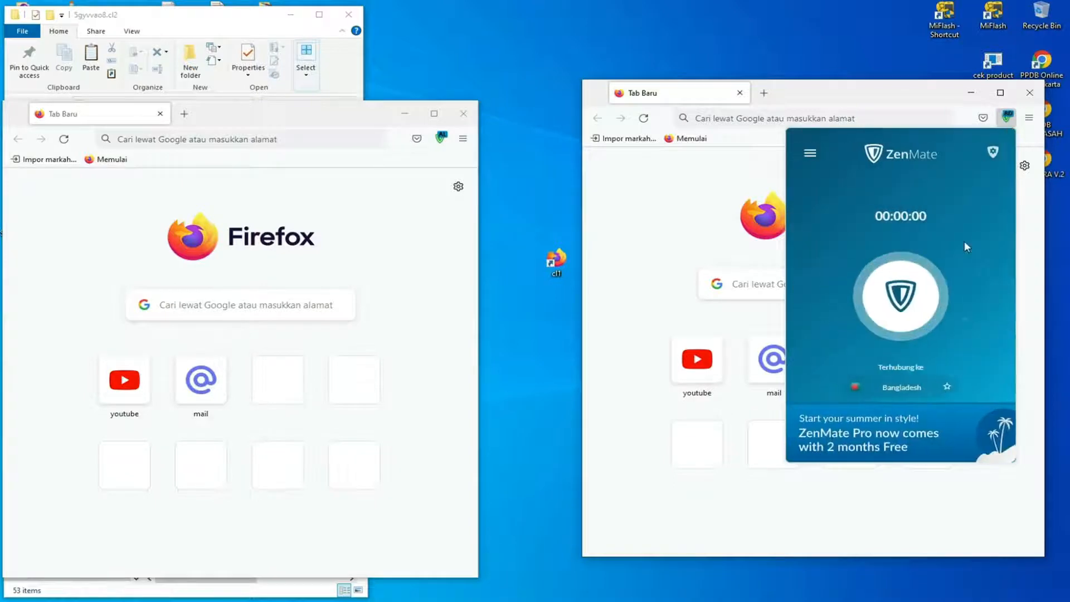
{"action": "left_click", "coordinate": [1007, 117]}
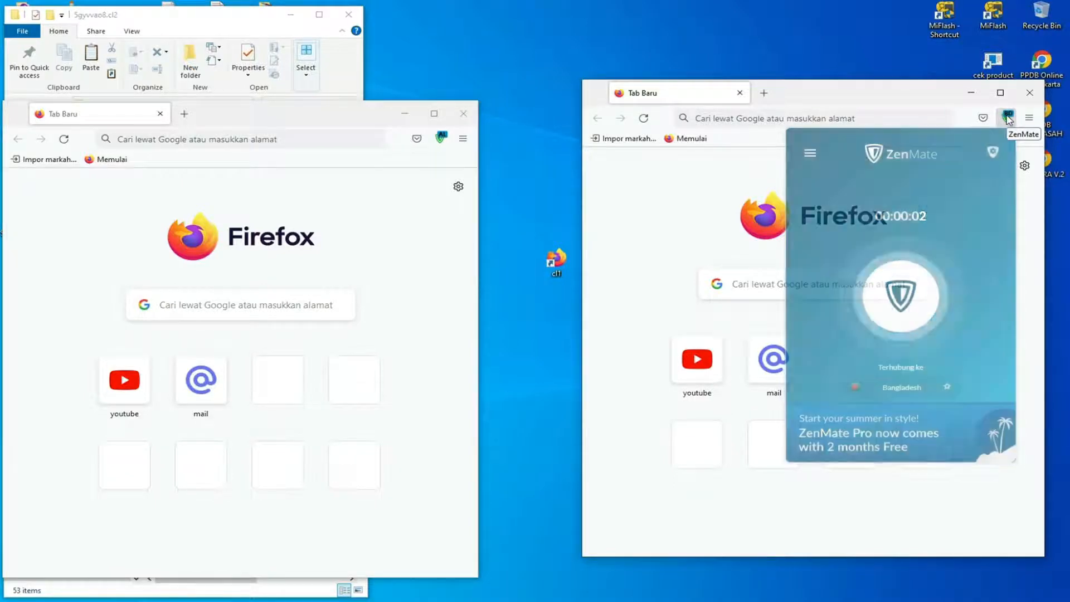
Move the cl2 Firefox window over the cl1 window to uncover the desktop shortcuts, and select the cl3 shortcut.
{"action": "left_click_drag", "start_coordinate": [911, 96], "coordinate": [364, 60]}
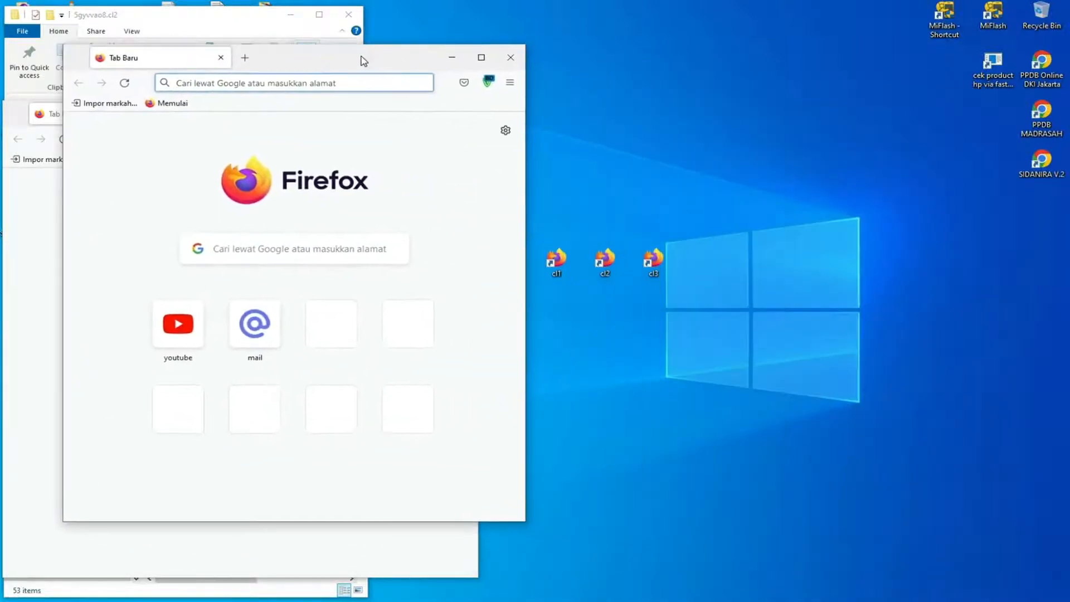
{"action": "left_click", "coordinate": [648, 262]}
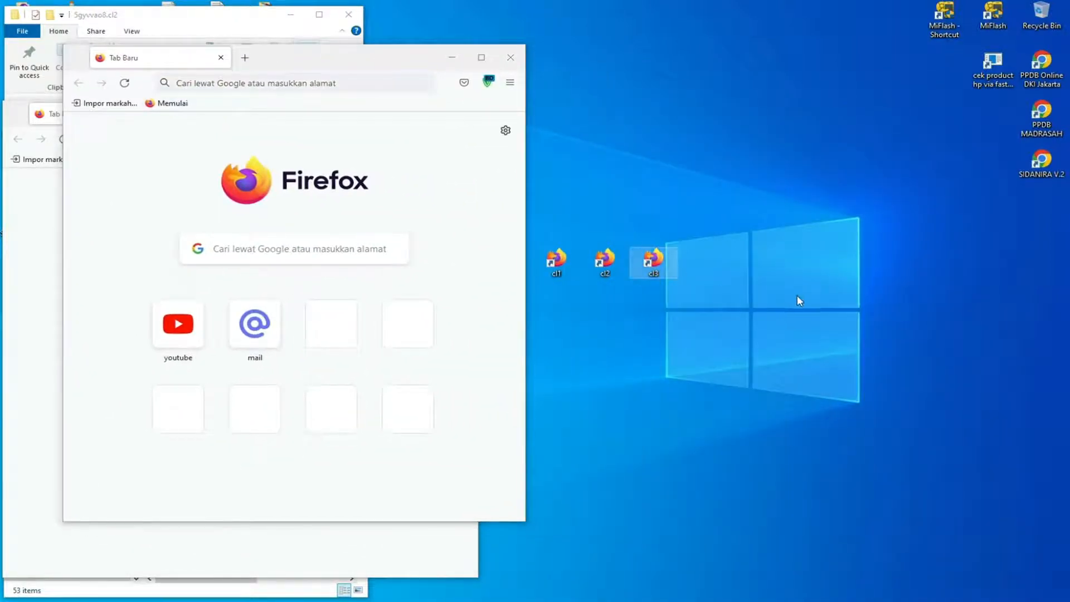
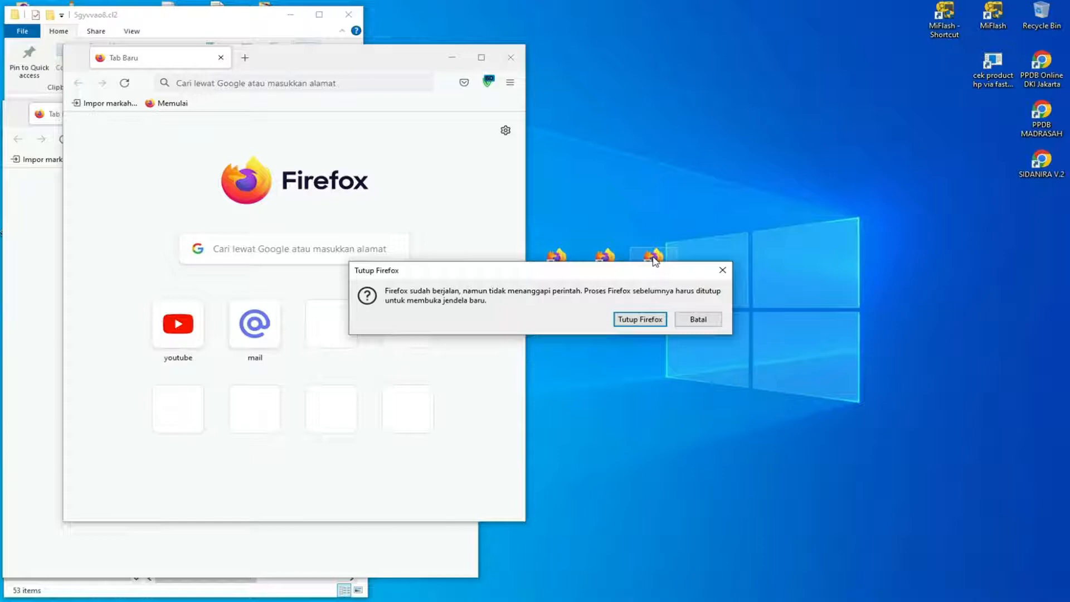
Cancel the Tutup Firefox prompt, close both open Firefox windows, and return both File Explorer windows to the Profiles folder.
{"action": "left_click", "coordinate": [703, 318]}
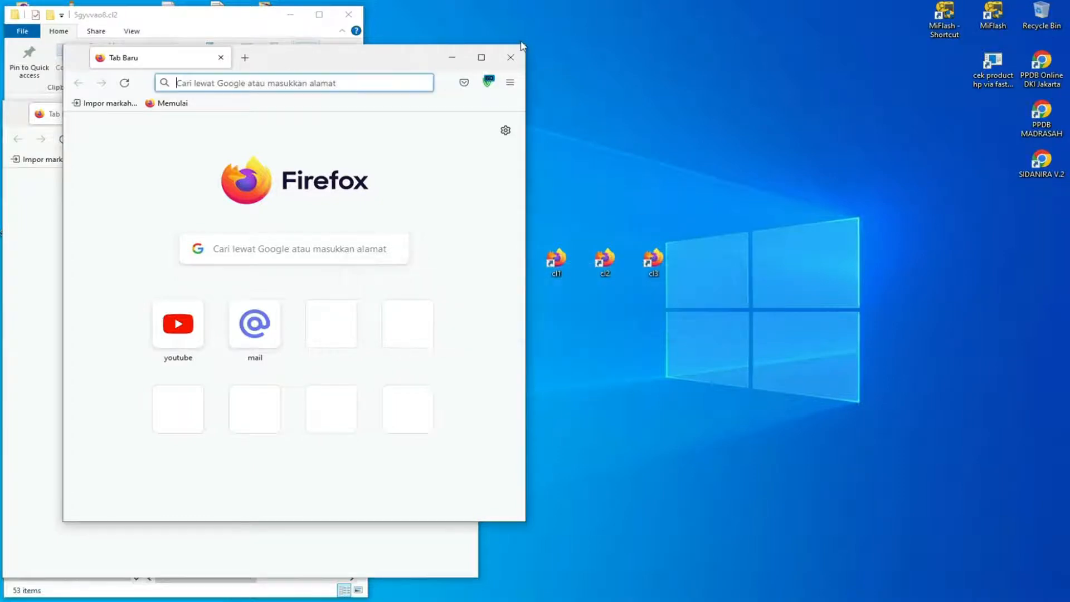
{"action": "left_click", "coordinate": [522, 57]}
{"action": "left_click", "coordinate": [460, 112]}
{"action": "right_click", "coordinate": [562, 103]}
{"action": "left_click", "coordinate": [596, 138]}
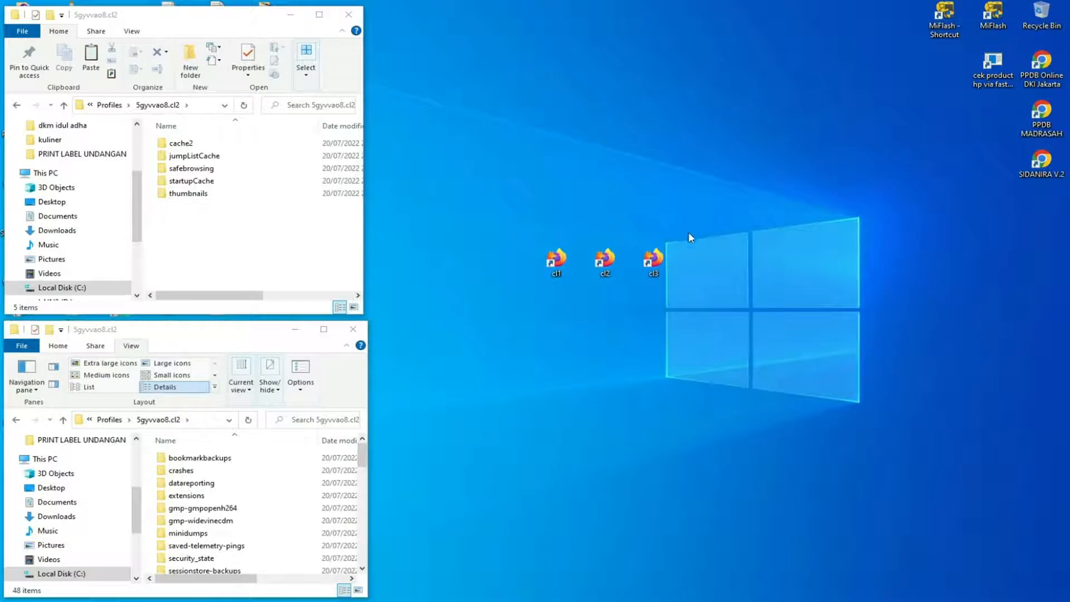
{"action": "left_click", "coordinate": [110, 105]}
{"action": "left_click", "coordinate": [108, 420]}
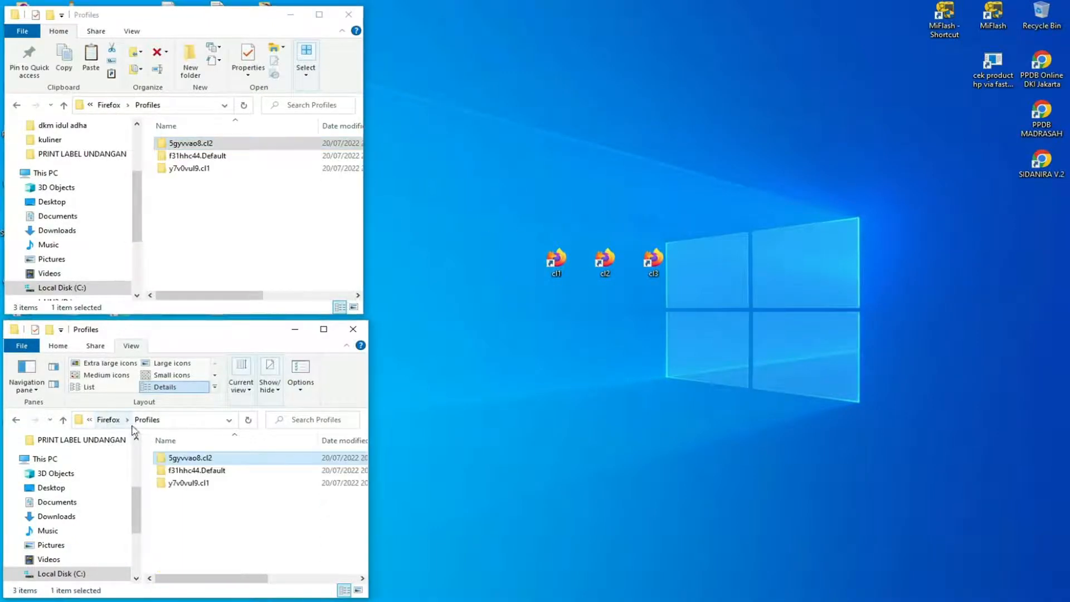
Append -p after firefox.exe in the cl3 desktop shortcut's target and save the shortcut properties.
{"action": "left_click", "coordinate": [650, 260]}
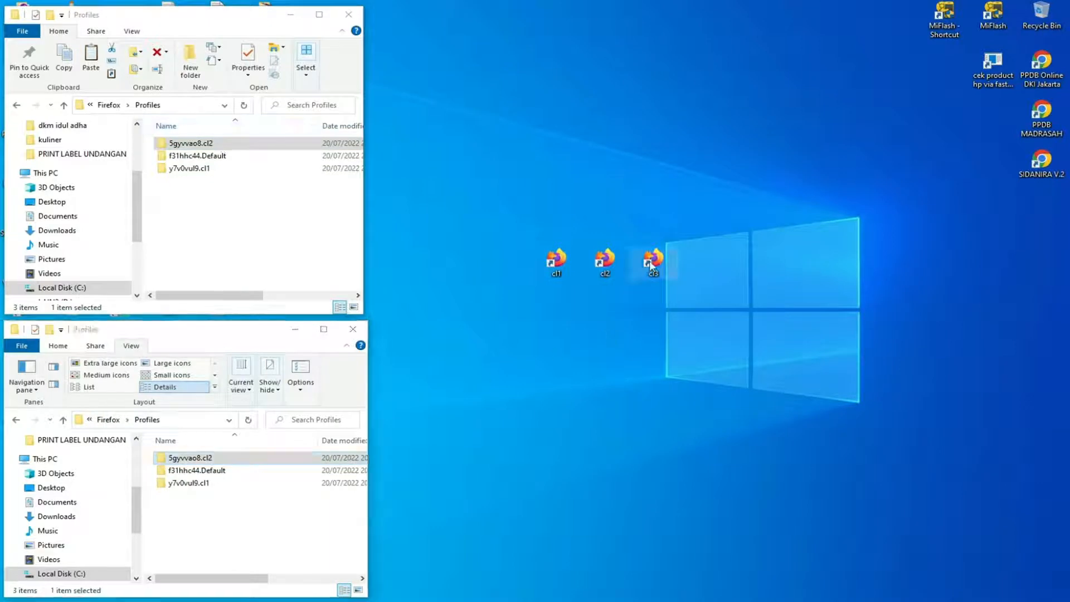
{"action": "right_click", "coordinate": [650, 260]}
{"action": "left_click", "coordinate": [691, 554]}
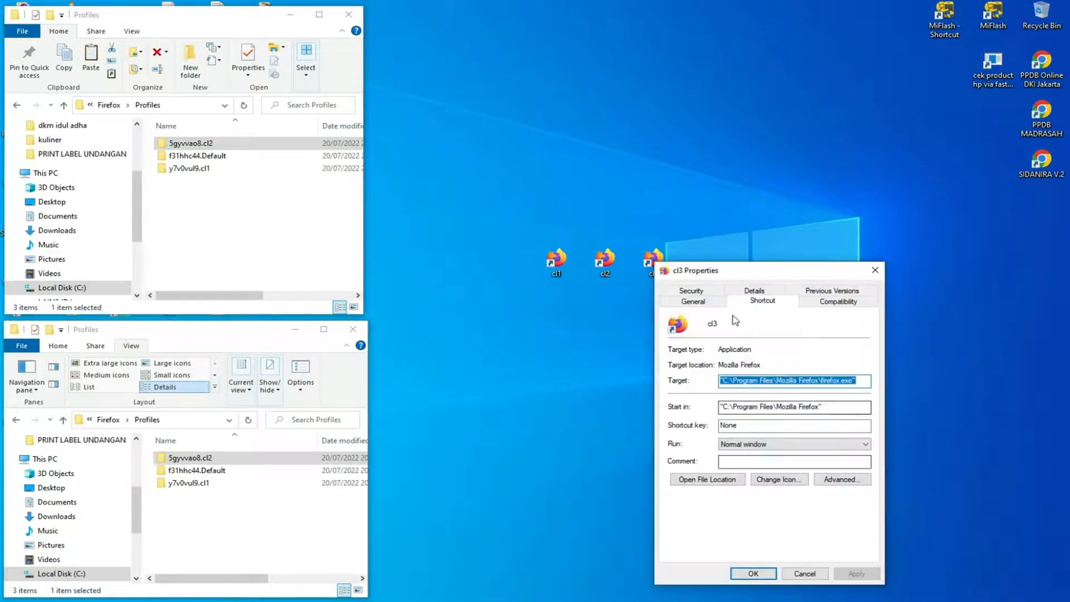
{"action": "left_click", "coordinate": [867, 382]}
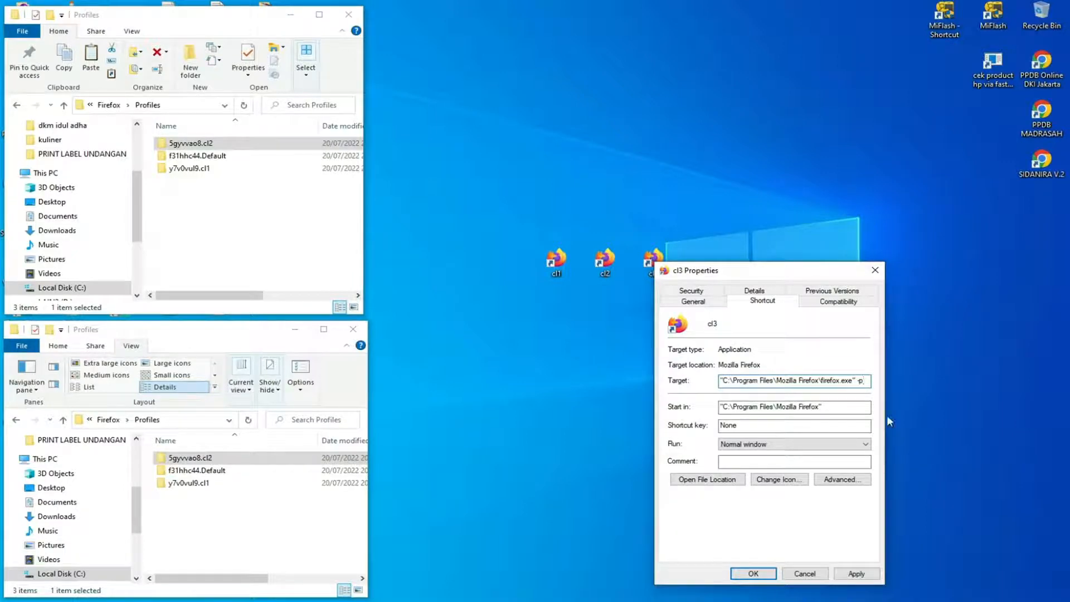
{"action": "left_click", "coordinate": [848, 577]}
{"action": "left_click", "coordinate": [753, 574]}
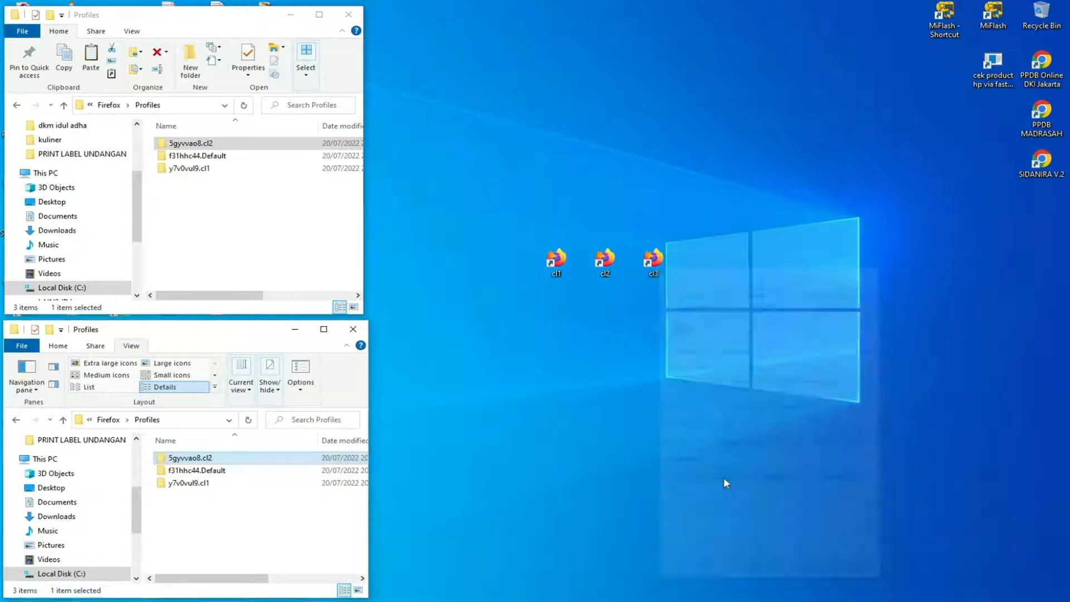
Open the profile creation wizard from the cl3 shortcut and create a new Firefox profile named cl3.
{"action": "double_click", "coordinate": [660, 277]}
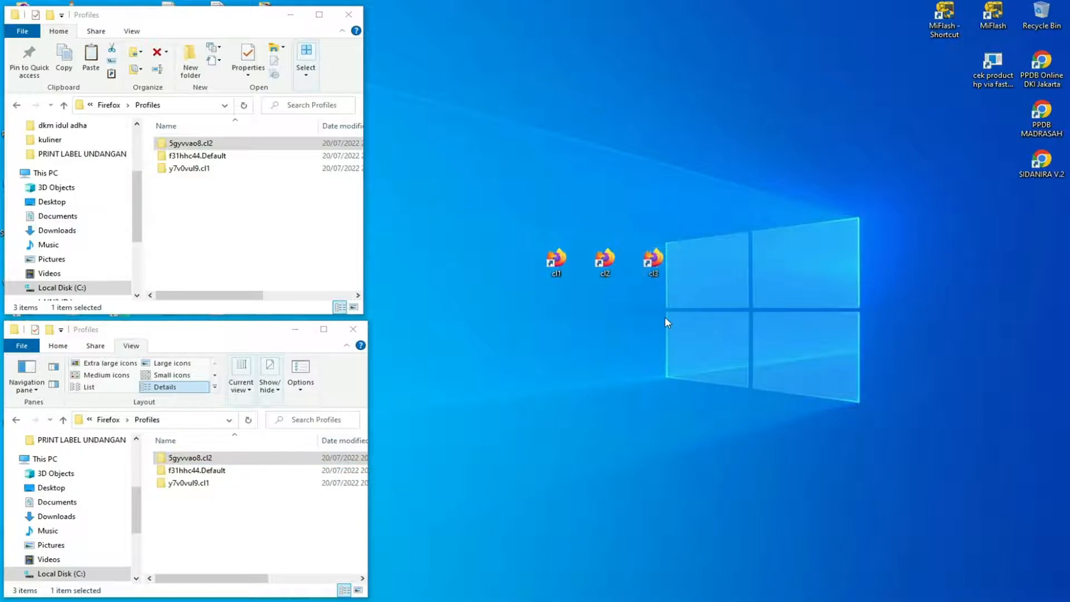
{"action": "left_click", "coordinate": [501, 272]}
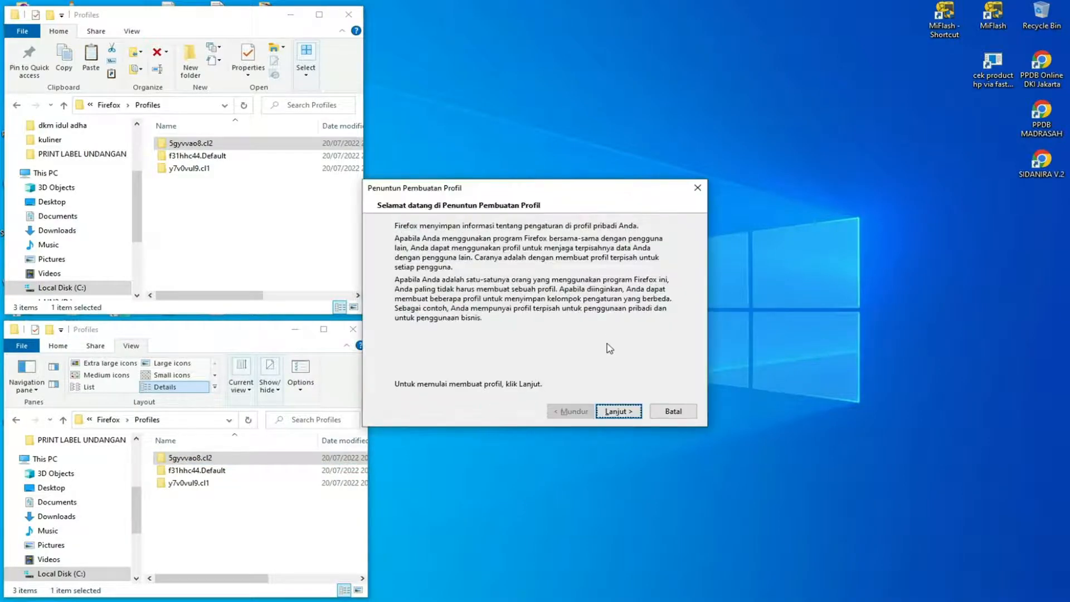
{"action": "left_click", "coordinate": [622, 410]}
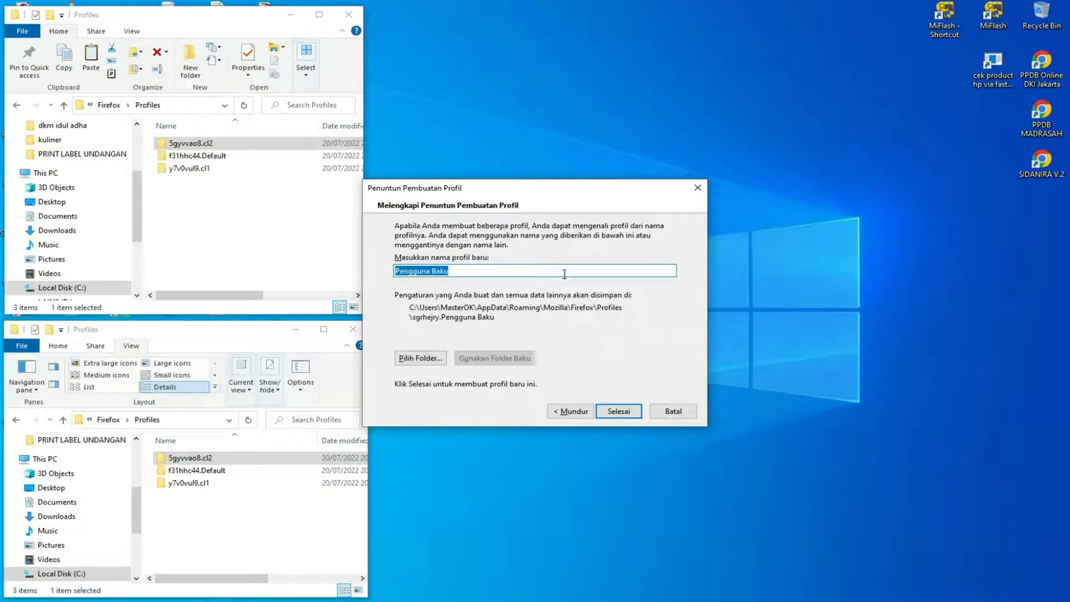
{"action": "type", "text": "cl3"}
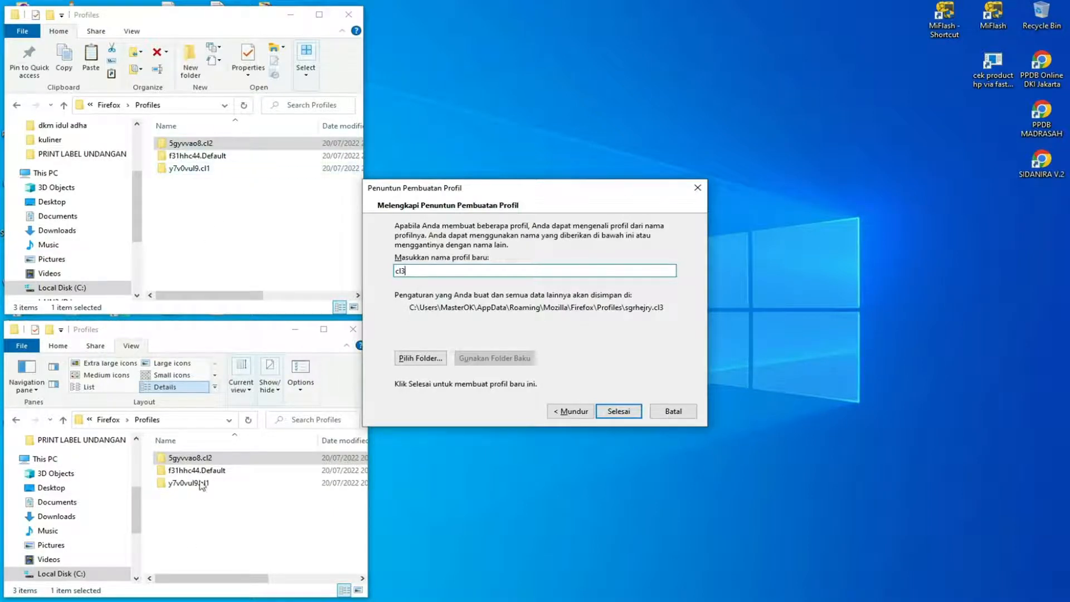
{"action": "left_click", "coordinate": [619, 412]}
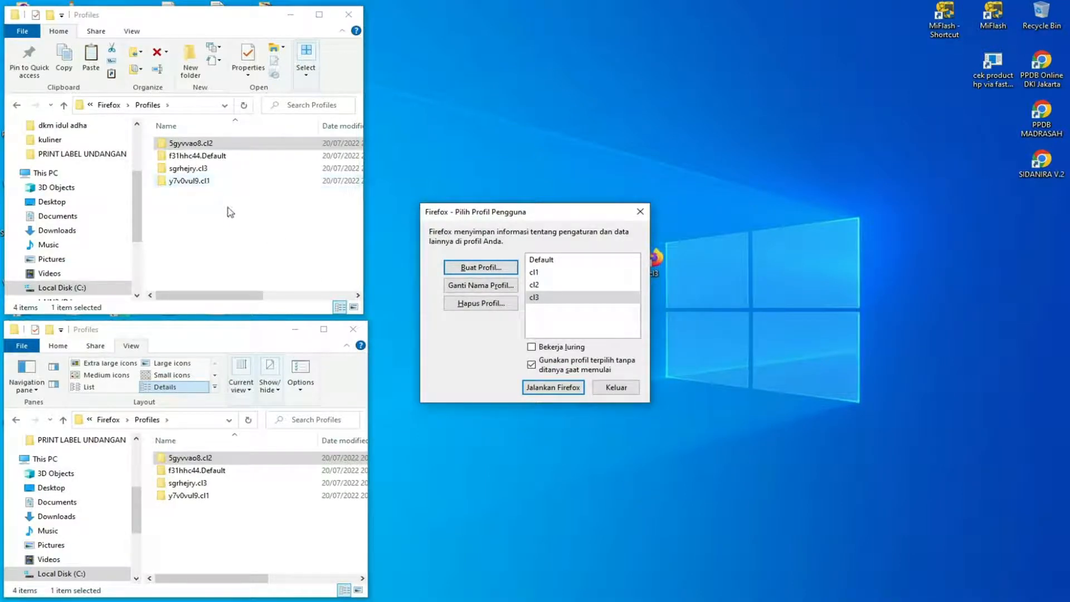
Copy all cache folders from the y7v0vul9.cl1 profile folder into the empty sgrhejry.cl3 folder in the first File Explorer window.
{"action": "double_click", "coordinate": [202, 181]}
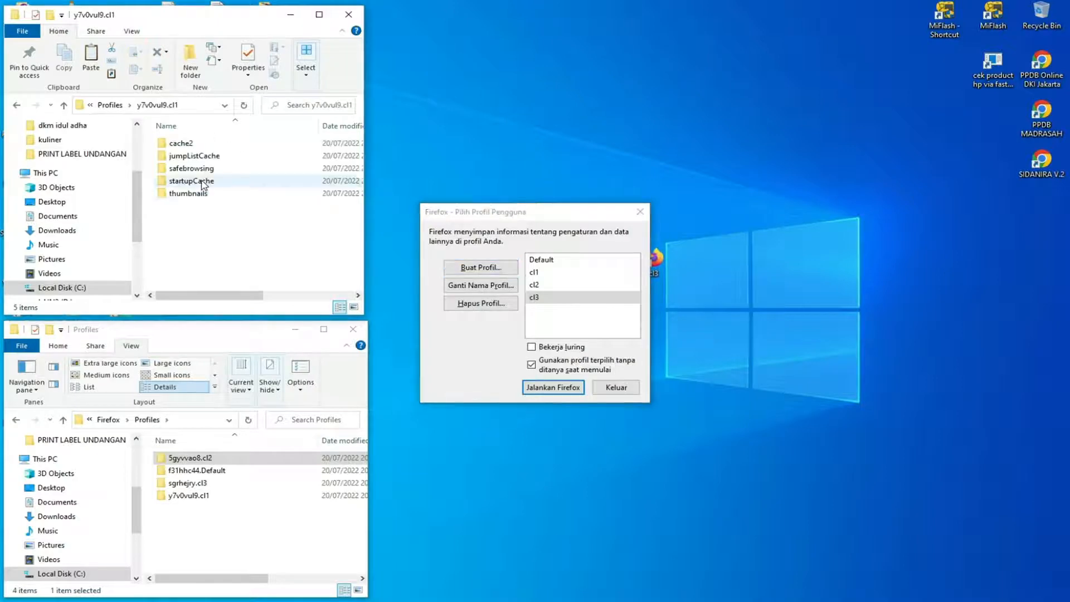
{"action": "key", "text": "ctrl+a"}
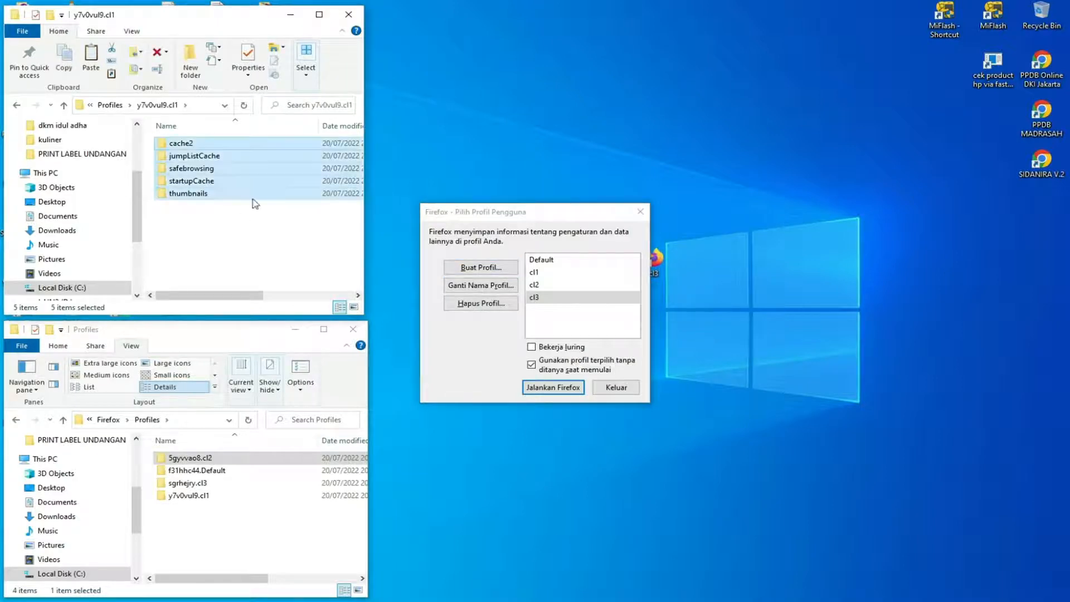
{"action": "right_click", "coordinate": [242, 183]}
{"action": "left_click", "coordinate": [273, 388]}
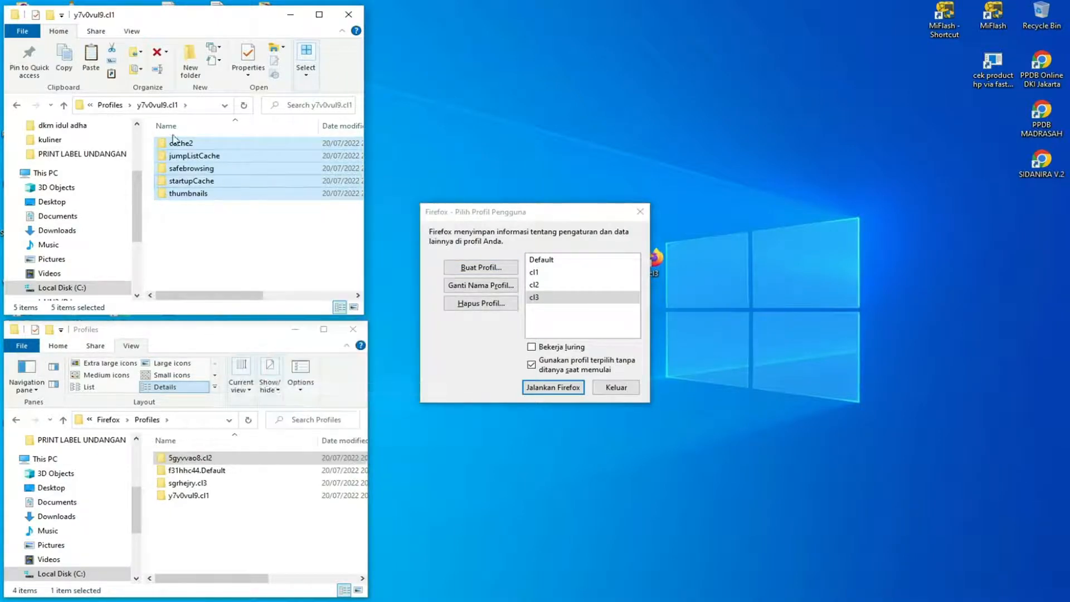
{"action": "left_click", "coordinate": [111, 105]}
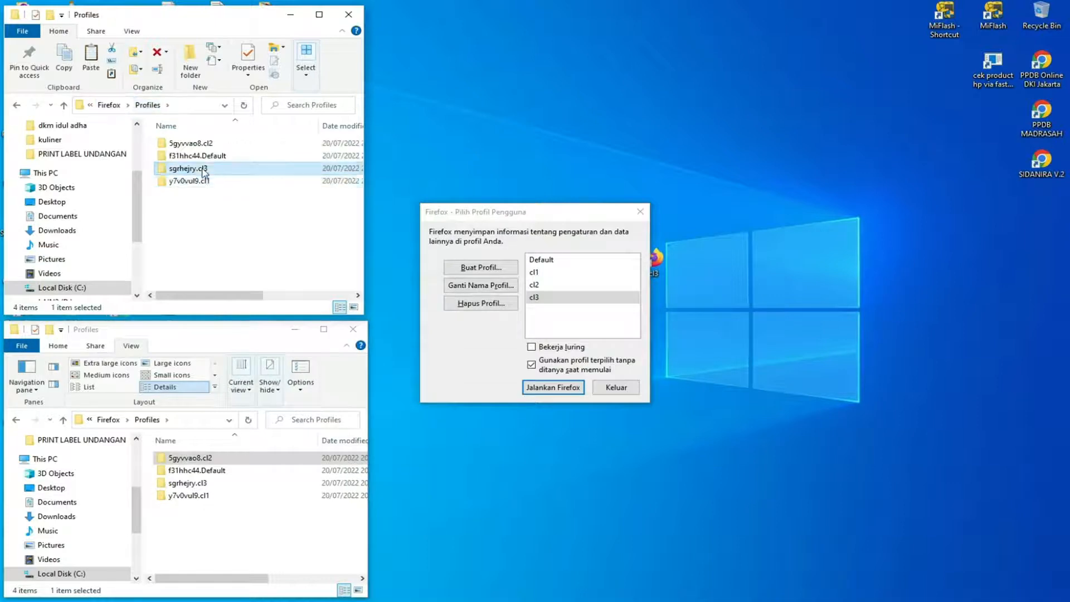
{"action": "double_click", "coordinate": [190, 168]}
{"action": "right_click", "coordinate": [215, 197]}
{"action": "left_click", "coordinate": [249, 277]}
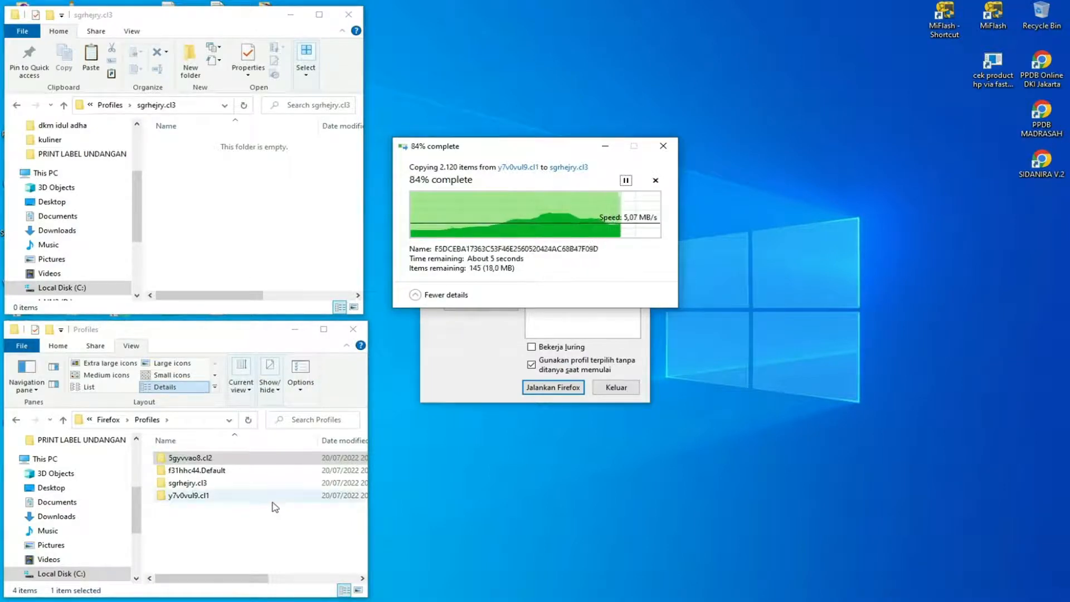
Copy all contents of the second File Explorer window's y7v0vul9.cl1 folder into its sgrhejry.cl3 folder, replacing times.json.
{"action": "double_click", "coordinate": [212, 500]}
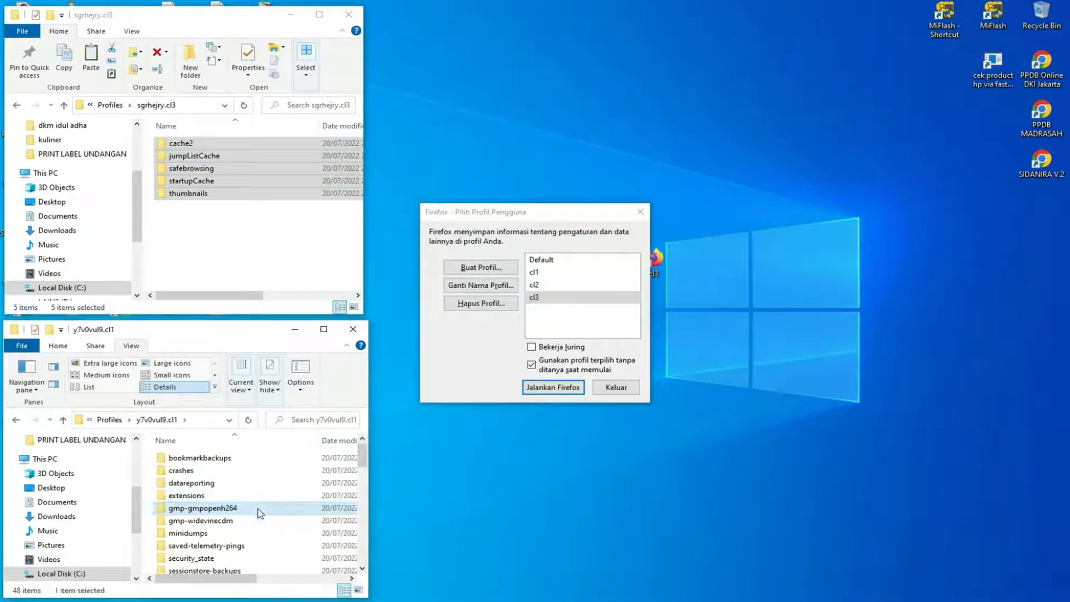
{"action": "key", "text": "ctrl+a"}
{"action": "right_click", "coordinate": [244, 483]}
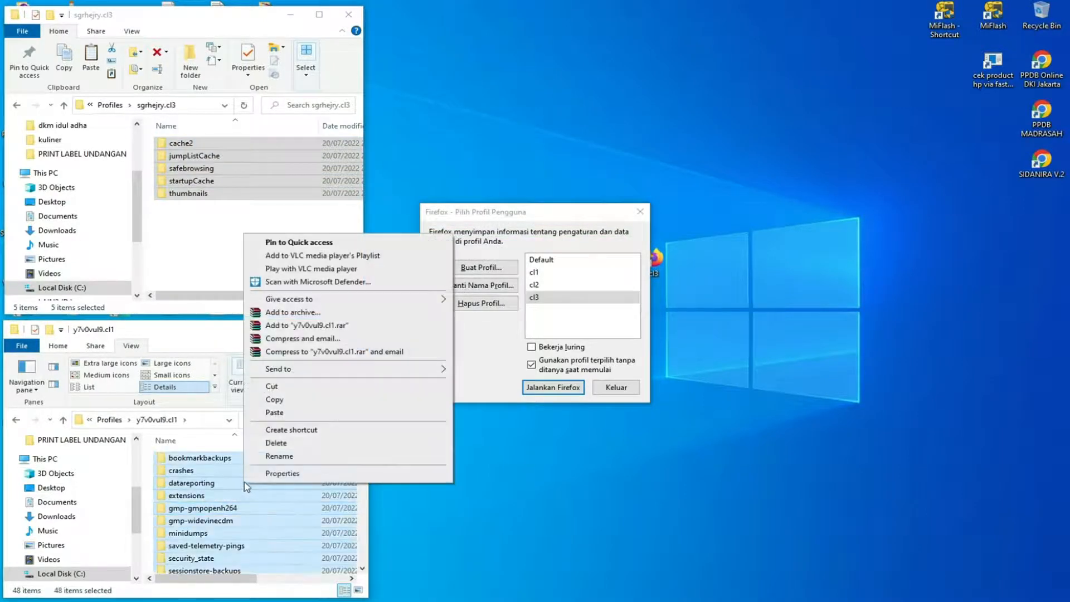
{"action": "left_click", "coordinate": [274, 400]}
{"action": "left_click", "coordinate": [109, 419]}
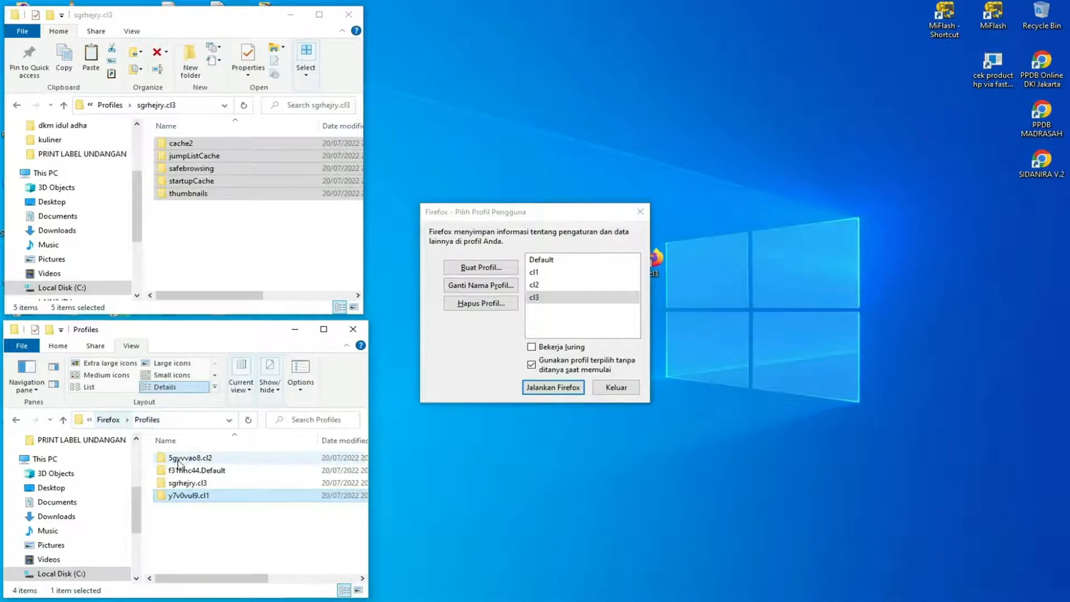
{"action": "double_click", "coordinate": [211, 483]}
{"action": "right_click", "coordinate": [215, 479]}
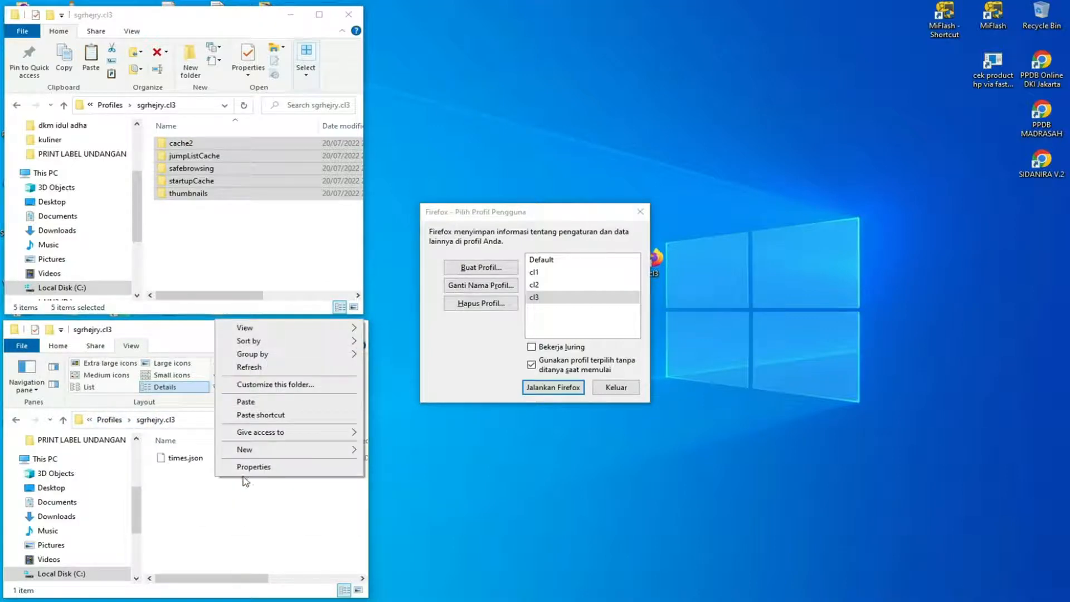
{"action": "left_click", "coordinate": [245, 402]}
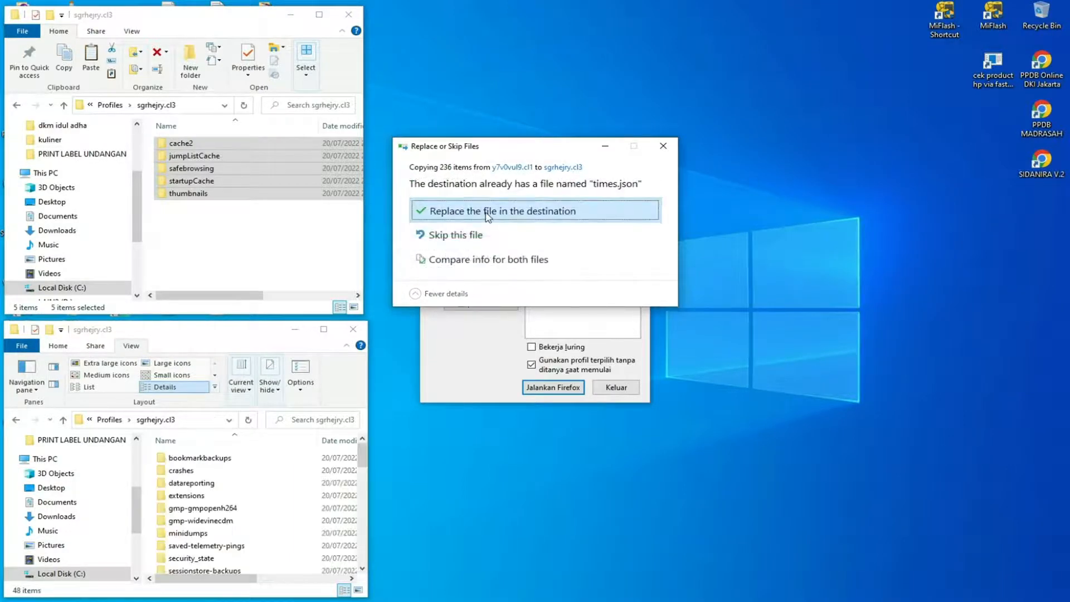
{"action": "left_click", "coordinate": [487, 211]}
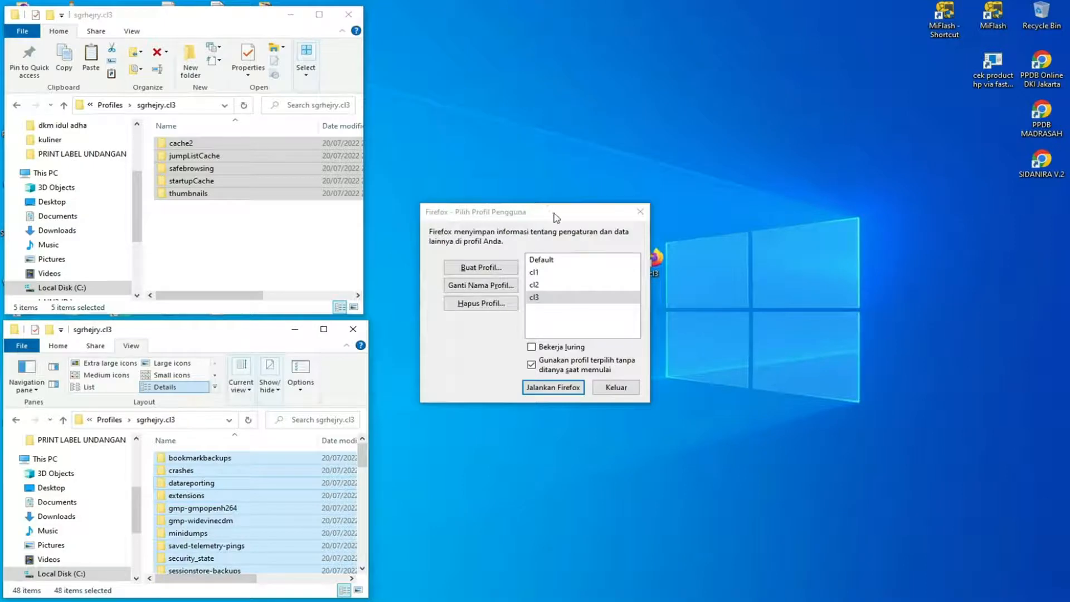
Move the profile chooser clear of the File Explorer windows and start Firefox with the cl3 profile.
{"action": "left_click_drag", "start_coordinate": [554, 218], "coordinate": [637, 136]}
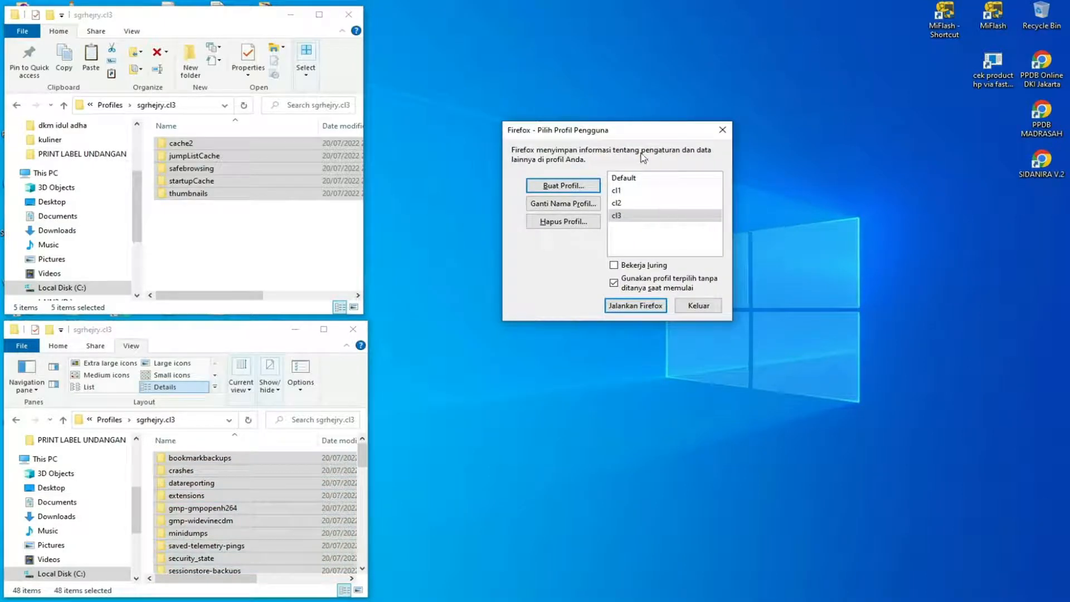
{"action": "left_click_drag", "start_coordinate": [641, 136], "coordinate": [617, 155]}
{"action": "left_click", "coordinate": [599, 233]}
{"action": "mouse_move", "coordinate": [601, 238]}
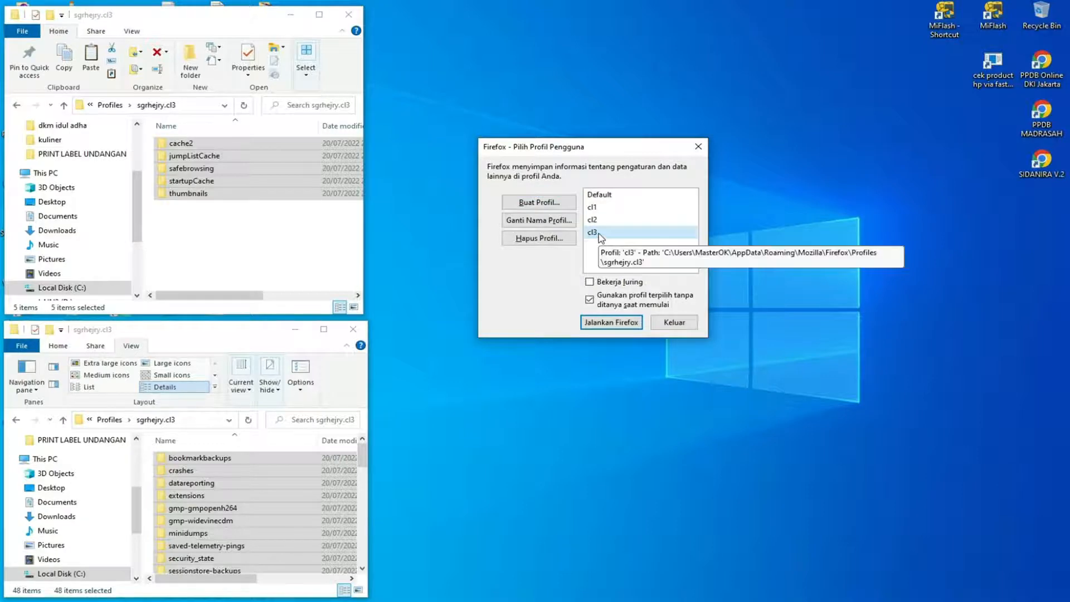
{"action": "double_click", "coordinate": [601, 237]}
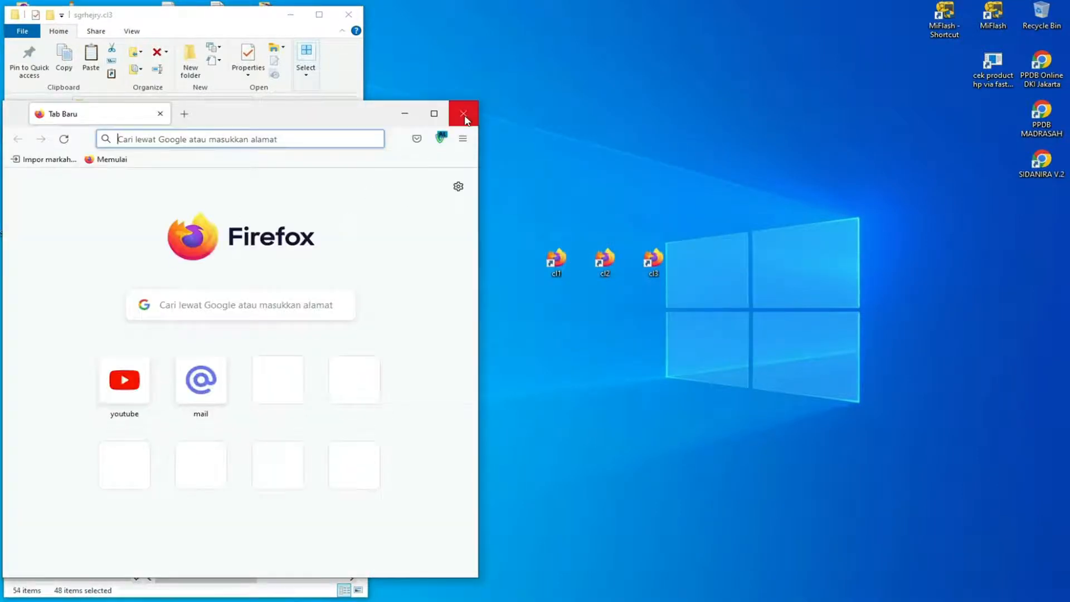
Switch the ZenMate location in the cl3 profile's Firefox window to Georgia, and close the window.
{"action": "left_click", "coordinate": [441, 137]}
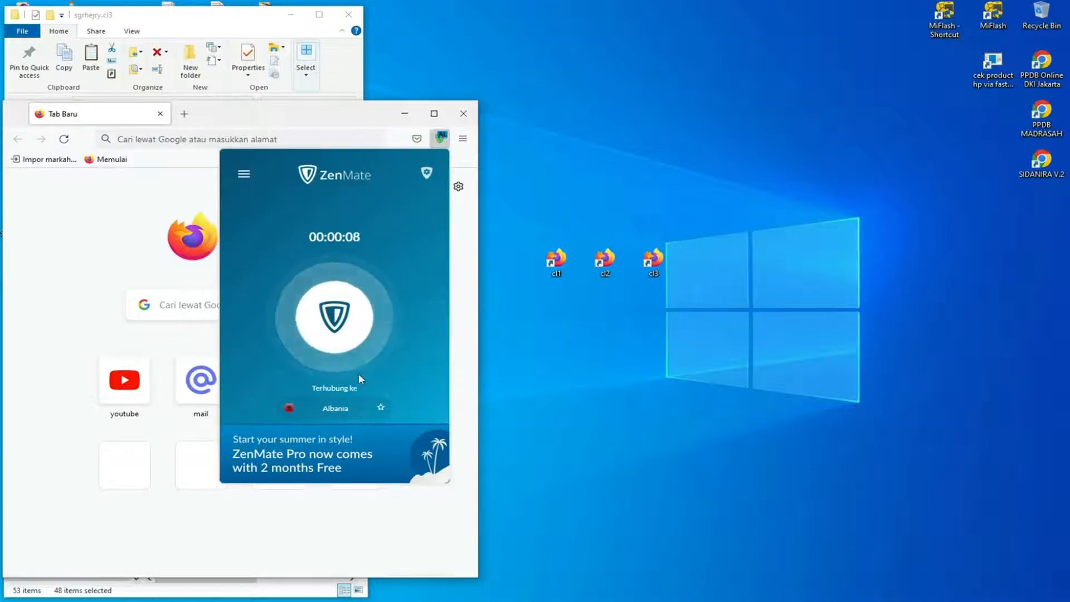
{"action": "left_click", "coordinate": [351, 409]}
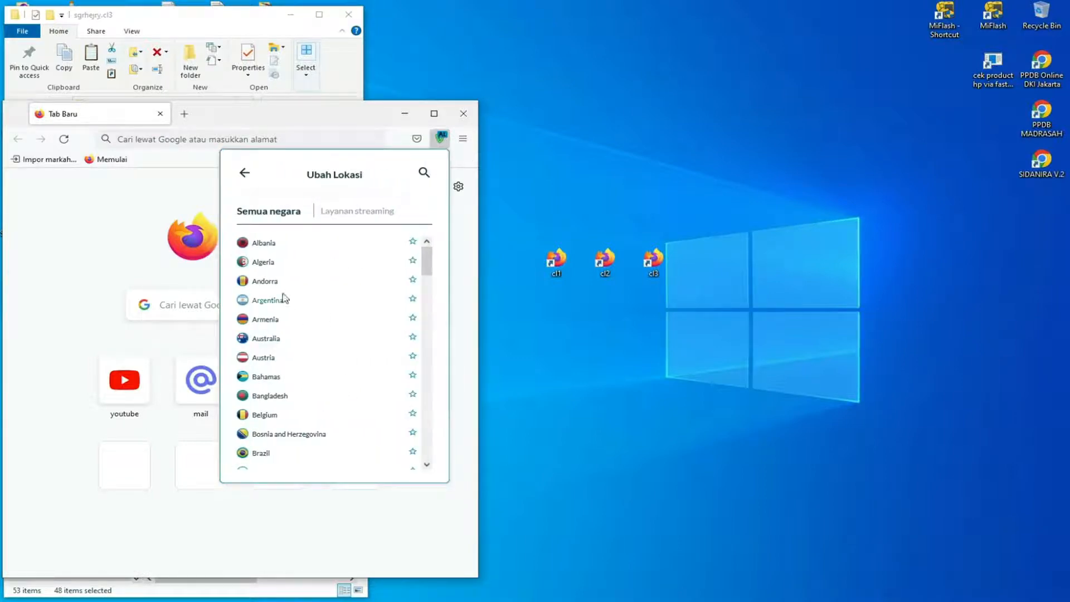
{"action": "scroll", "coordinate": [330, 386], "scroll_direction": "down", "scroll_amount": 6}
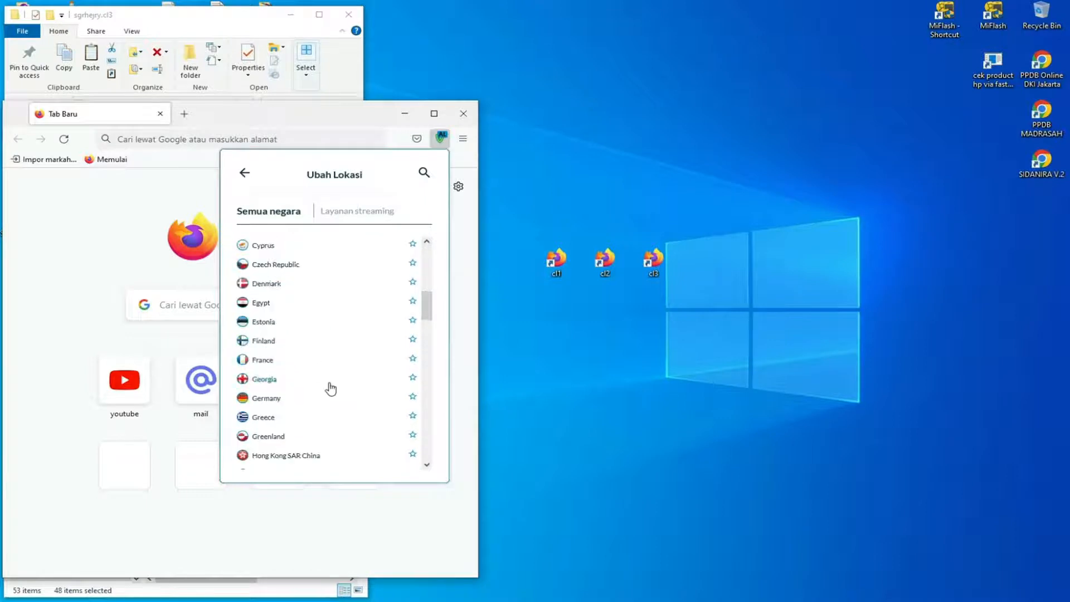
{"action": "left_click", "coordinate": [265, 382]}
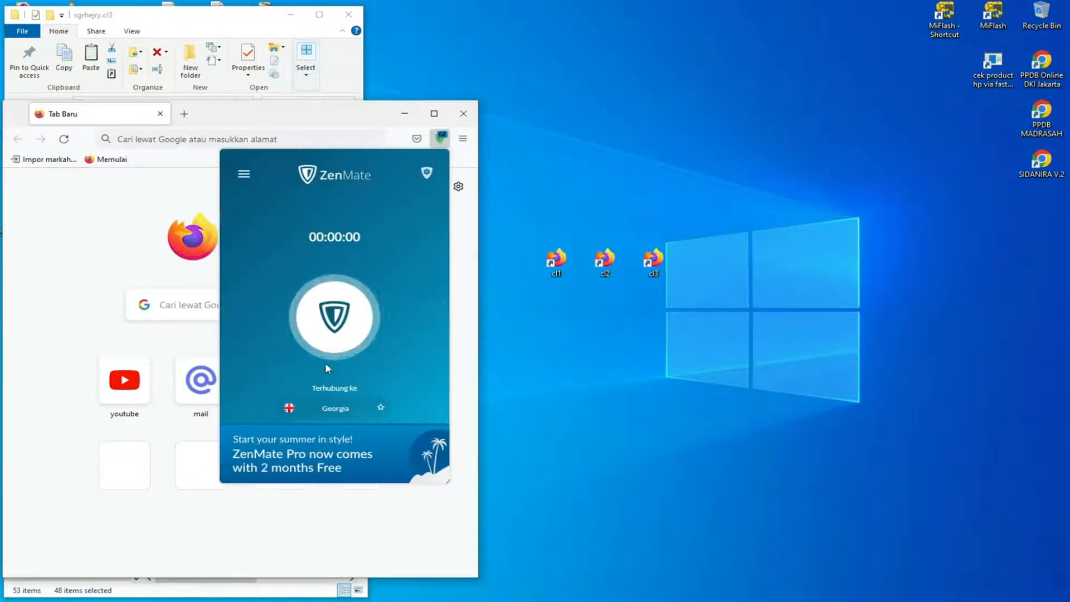
{"action": "left_click", "coordinate": [427, 173]}
{"action": "left_click", "coordinate": [442, 138]}
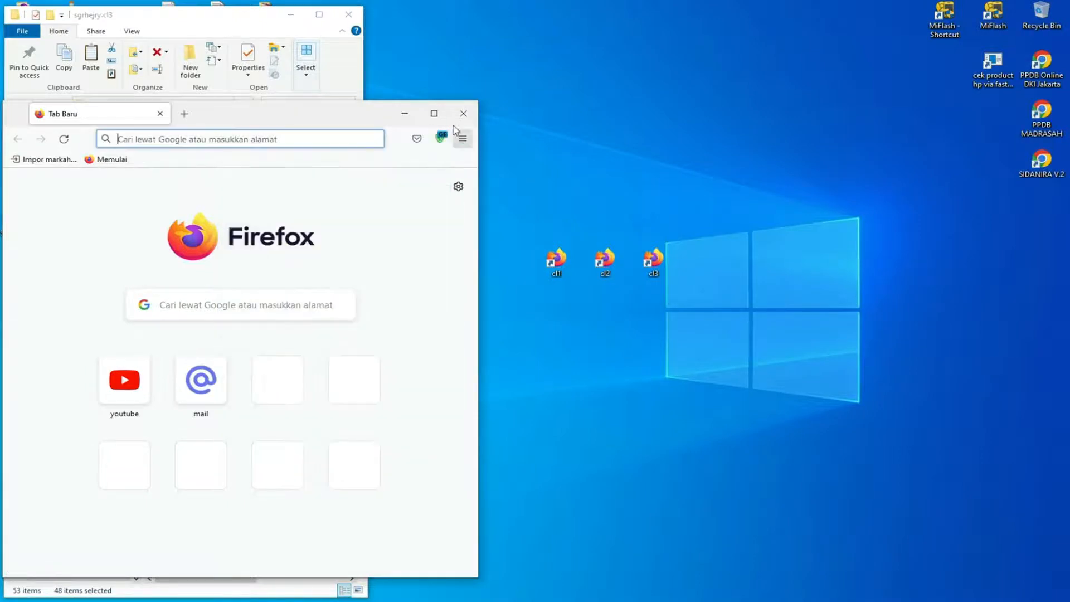
{"action": "left_click", "coordinate": [463, 113]}
Extend the cl3 desktop shortcut's target after firefox.exe to read -p cl3 -no-remote, and apply the change.
{"action": "right_click", "coordinate": [656, 270]}
{"action": "left_click", "coordinate": [759, 556]}
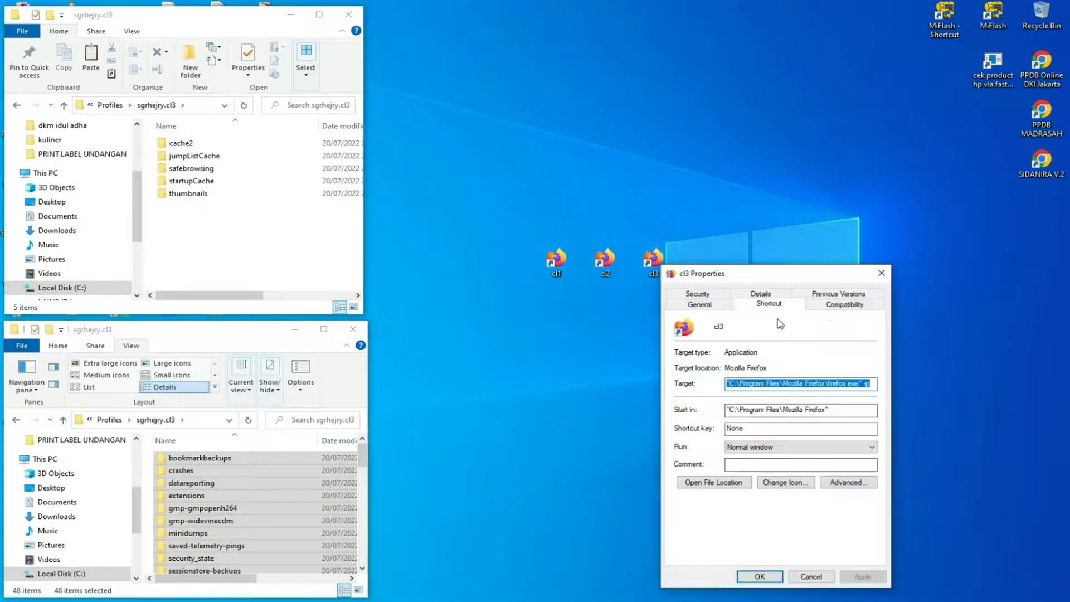
{"action": "left_click", "coordinate": [870, 384]}
{"action": "type", "text": "-p cl3"}
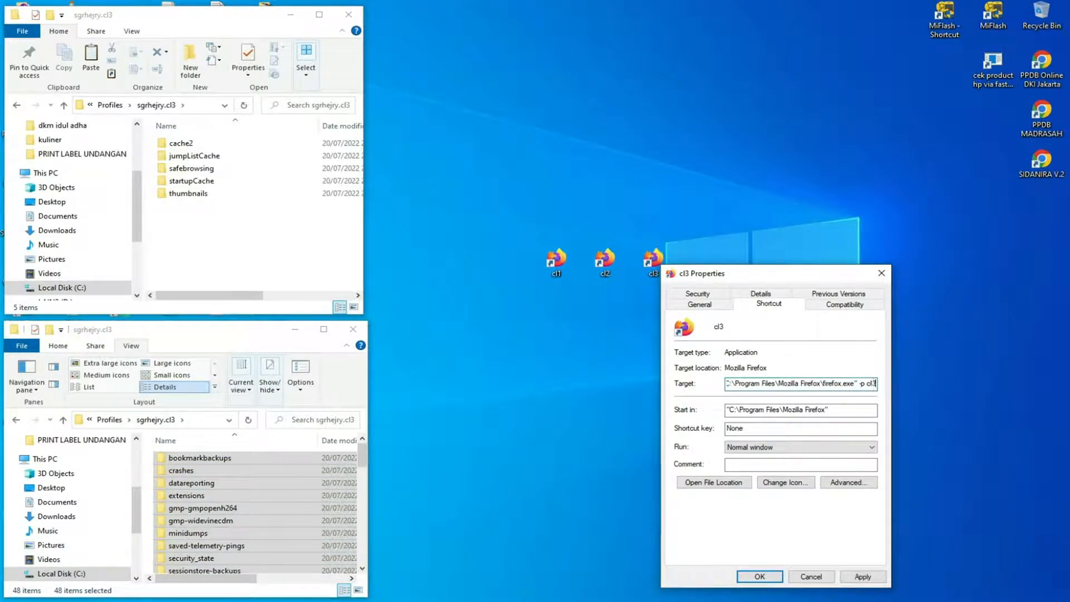
{"action": "type", "text": " -no-remote"}
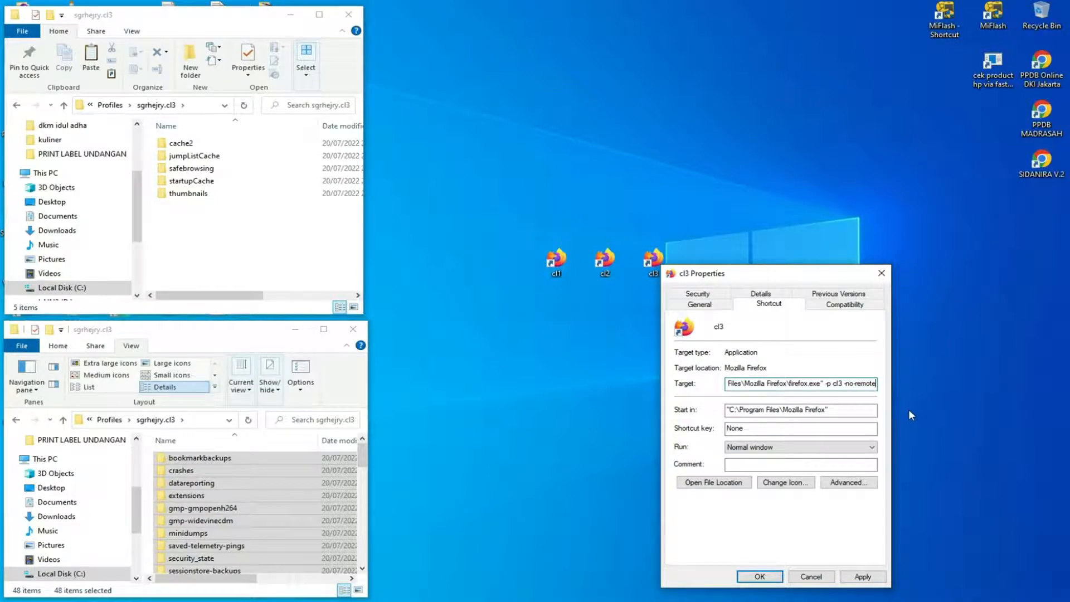
{"action": "left_click", "coordinate": [865, 576]}
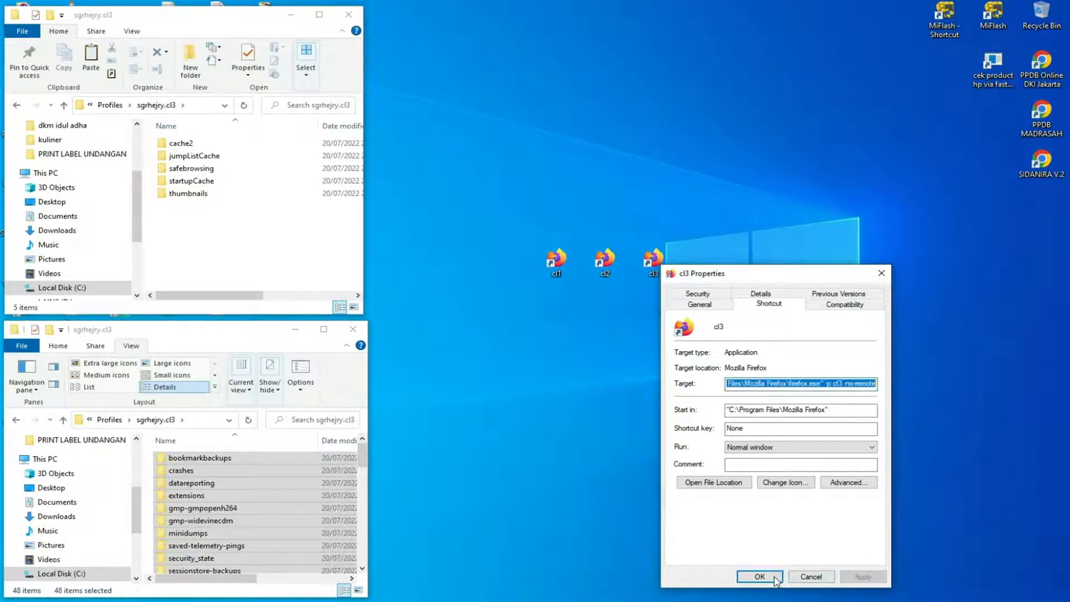
Close the cl3 shortcut's properties, keeping the applied target.
{"action": "left_click", "coordinate": [759, 576]}
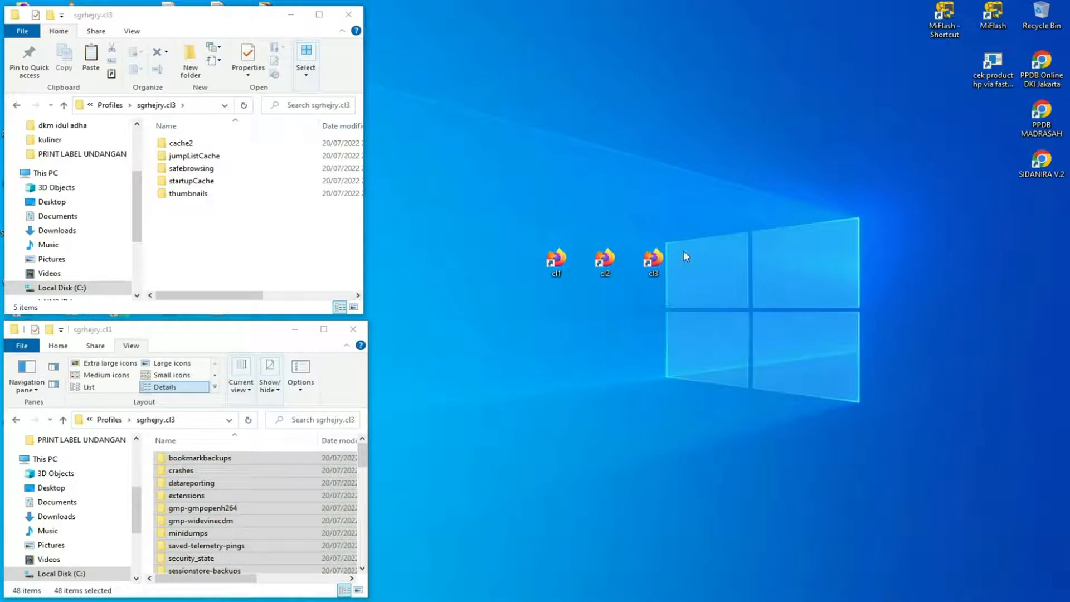
{"action": "left_click_drag", "start_coordinate": [509, 186], "coordinate": [747, 324]}
{"action": "left_click", "coordinate": [623, 299]}
{"action": "left_click_drag", "start_coordinate": [520, 202], "coordinate": [770, 342]}
{"action": "left_click", "coordinate": [705, 389]}
Launch Firefox from the cl1 desktop shortcut and check its ZenMate connection location.
{"action": "double_click", "coordinate": [558, 261]}
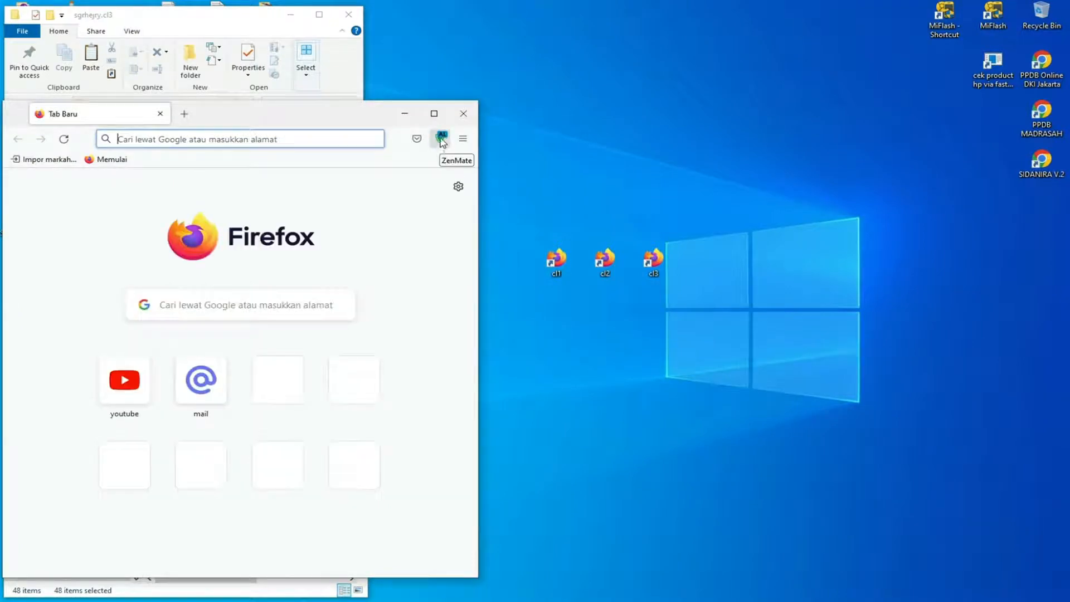
{"action": "left_click", "coordinate": [442, 139]}
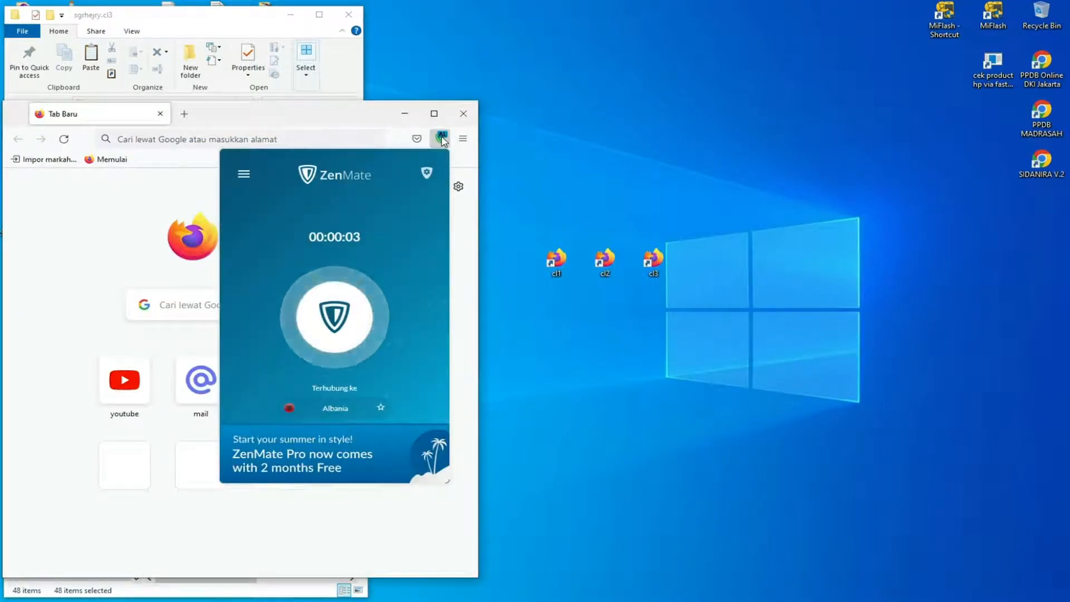
{"action": "left_click", "coordinate": [442, 140]}
{"action": "left_click", "coordinate": [596, 338]}
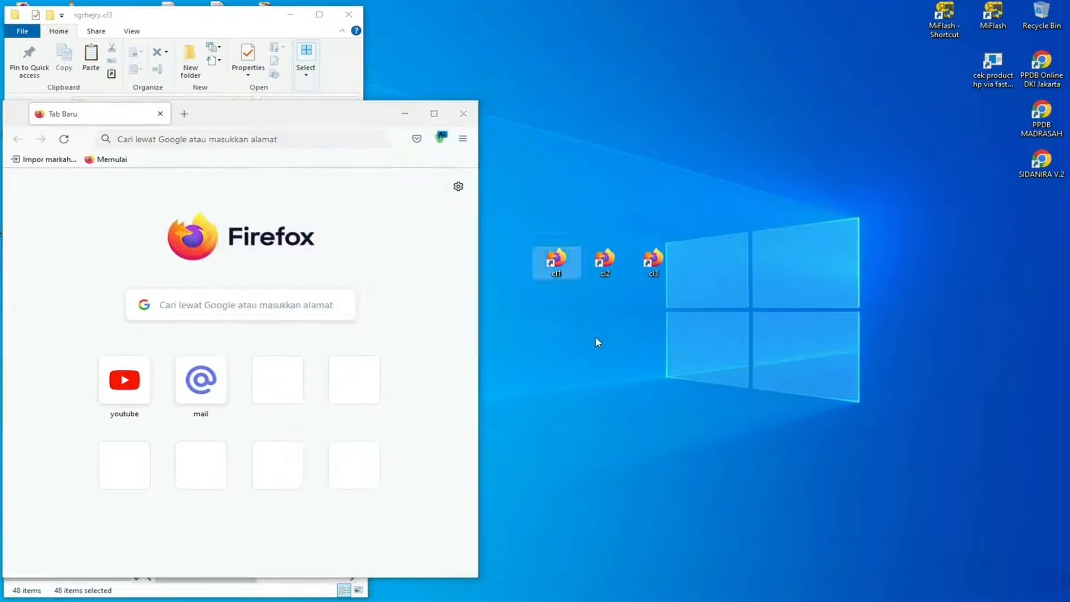
Launch Firefox from the cl2 desktop shortcut alongside cl1 and check its ZenMate status.
{"action": "double_click", "coordinate": [612, 263]}
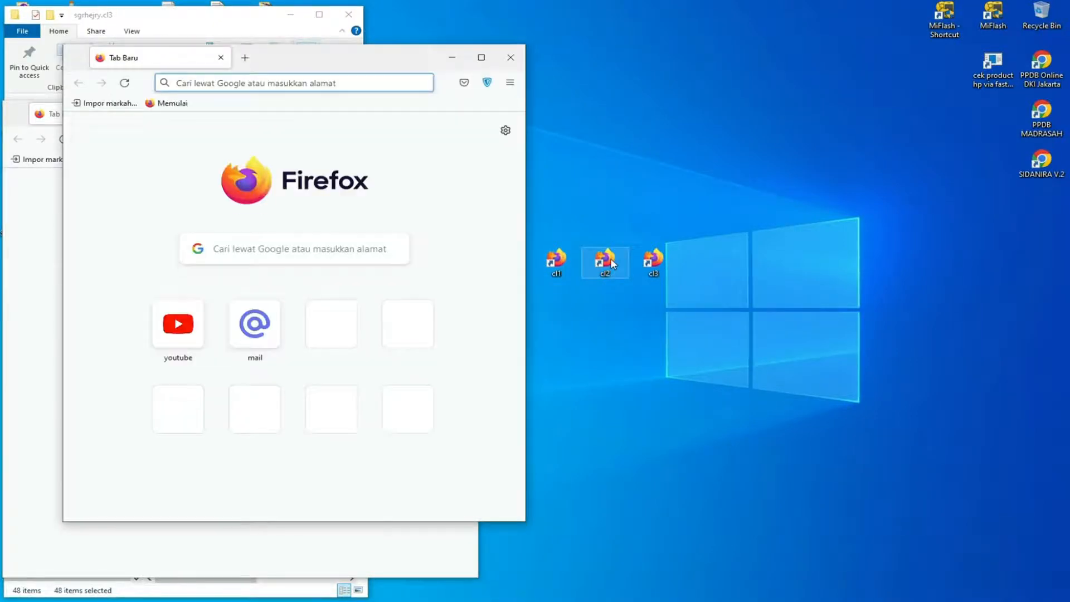
{"action": "left_click", "coordinate": [488, 82]}
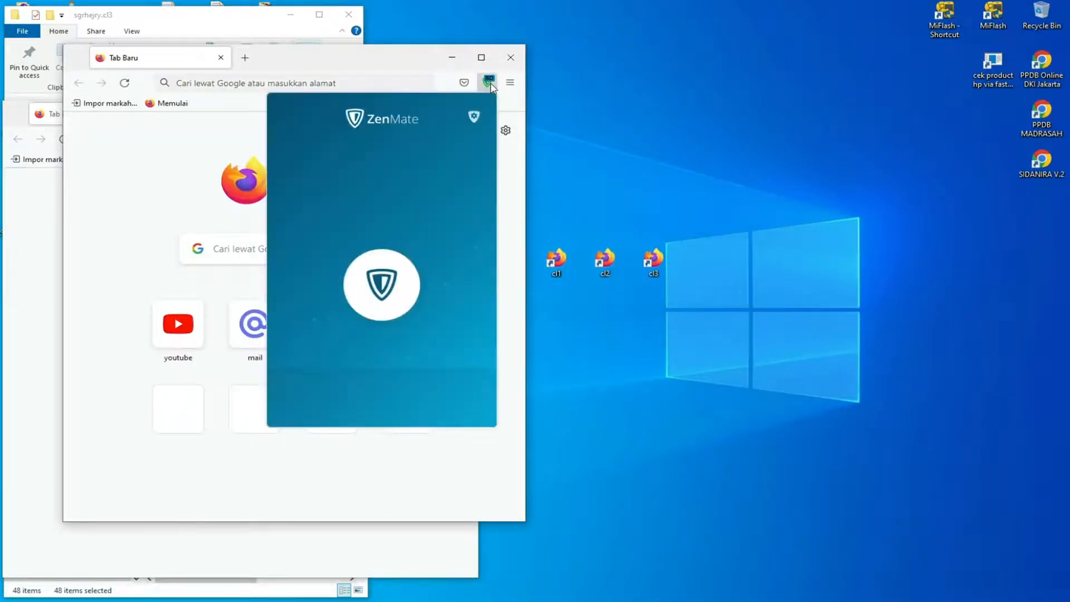
{"action": "left_click", "coordinate": [489, 83]}
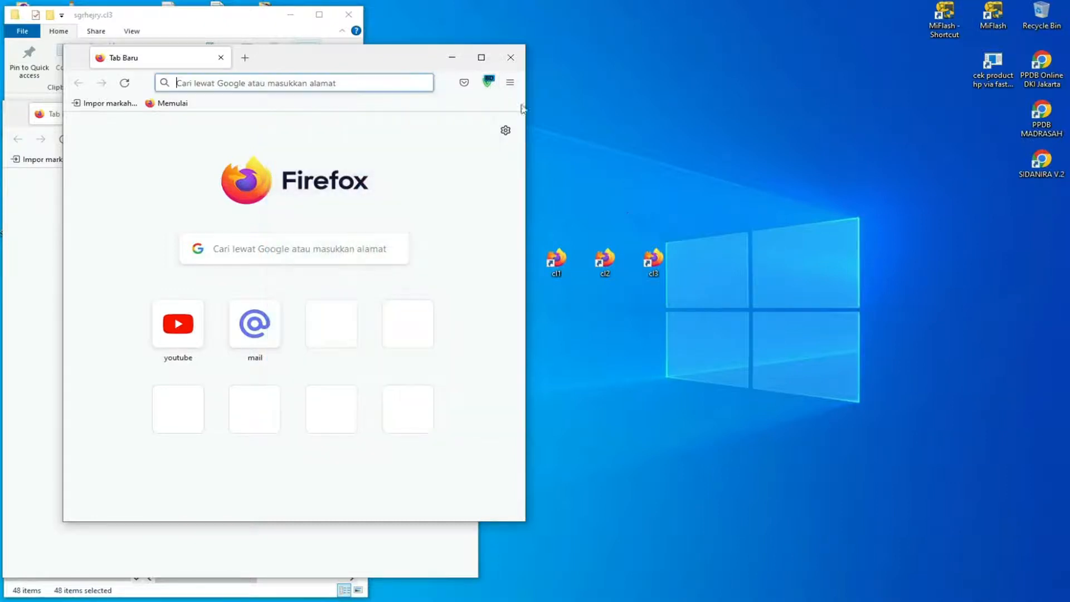
Launch Firefox from the cl3 desktop shortcut alongside the other two and check its ZenMate status.
{"action": "left_click", "coordinate": [655, 261]}
{"action": "double_click", "coordinate": [655, 261]}
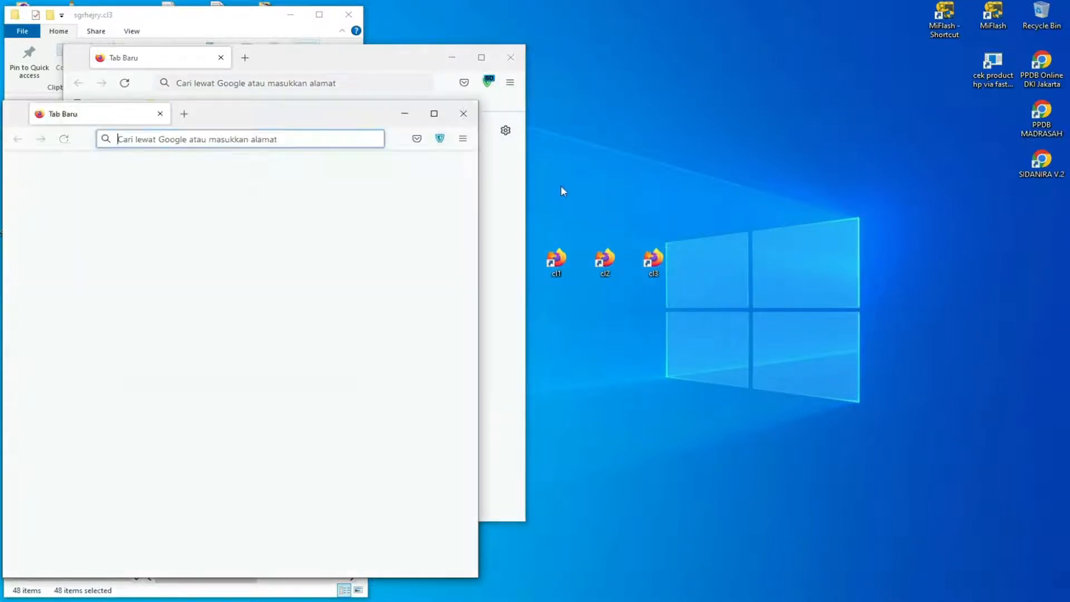
{"action": "left_click", "coordinate": [443, 139]}
{"action": "left_click", "coordinate": [446, 142]}
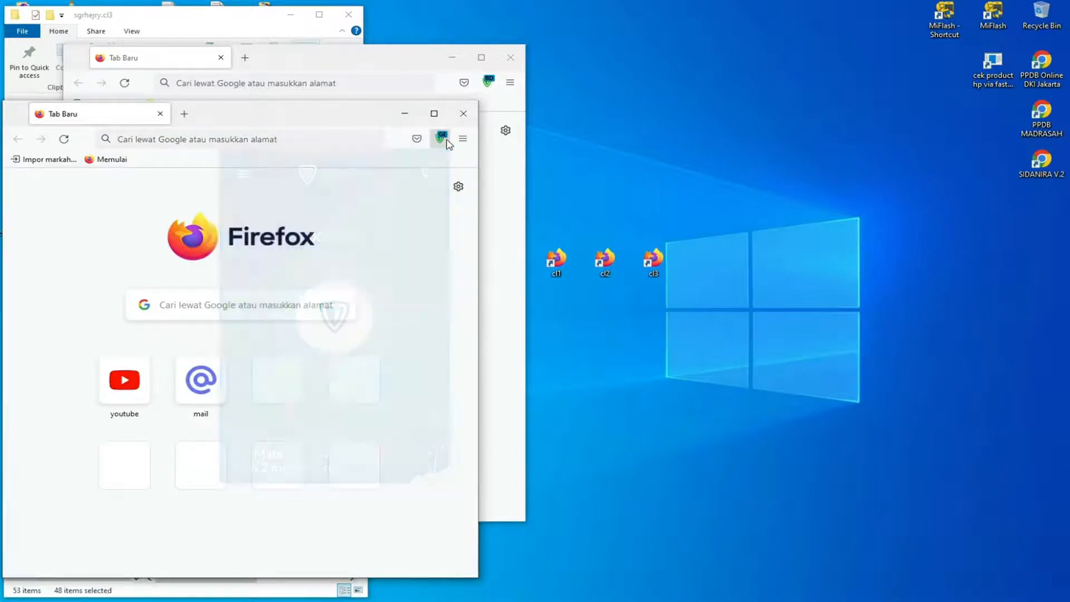
Spread the three Firefox windows across the desktop with cl1 on one side, cl2 in the middle and cl3 on the other.
{"action": "left_click_drag", "start_coordinate": [347, 114], "coordinate": [922, 54]}
{"action": "left_click_drag", "start_coordinate": [413, 63], "coordinate": [705, 125]}
{"action": "left_click_drag", "start_coordinate": [328, 120], "coordinate": [284, 84]}
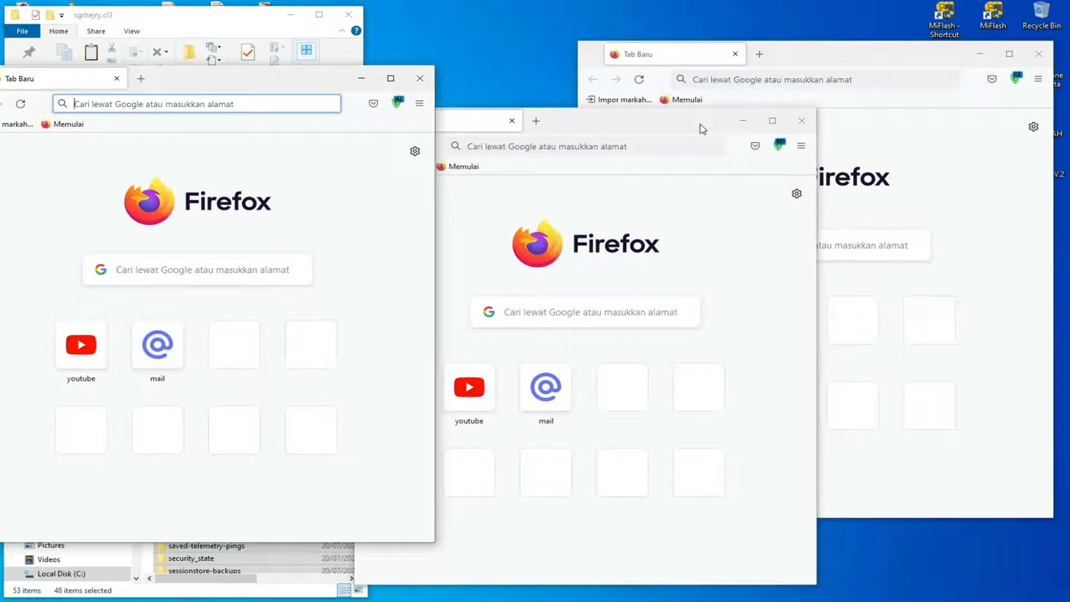
{"action": "left_click_drag", "start_coordinate": [702, 130], "coordinate": [690, 222]}
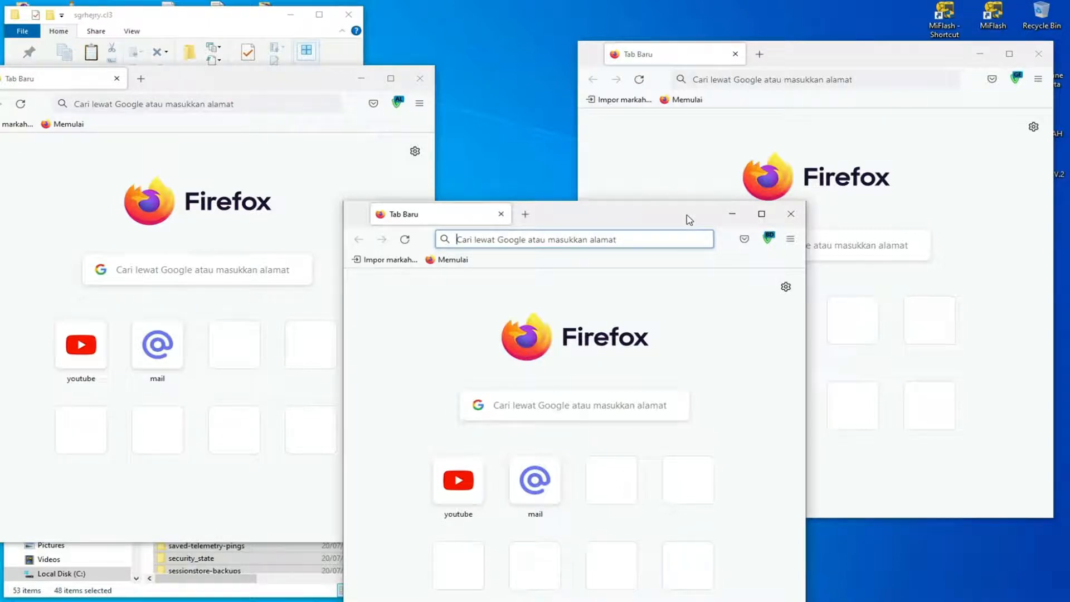
{"action": "left_click_drag", "start_coordinate": [690, 219], "coordinate": [663, 137]}
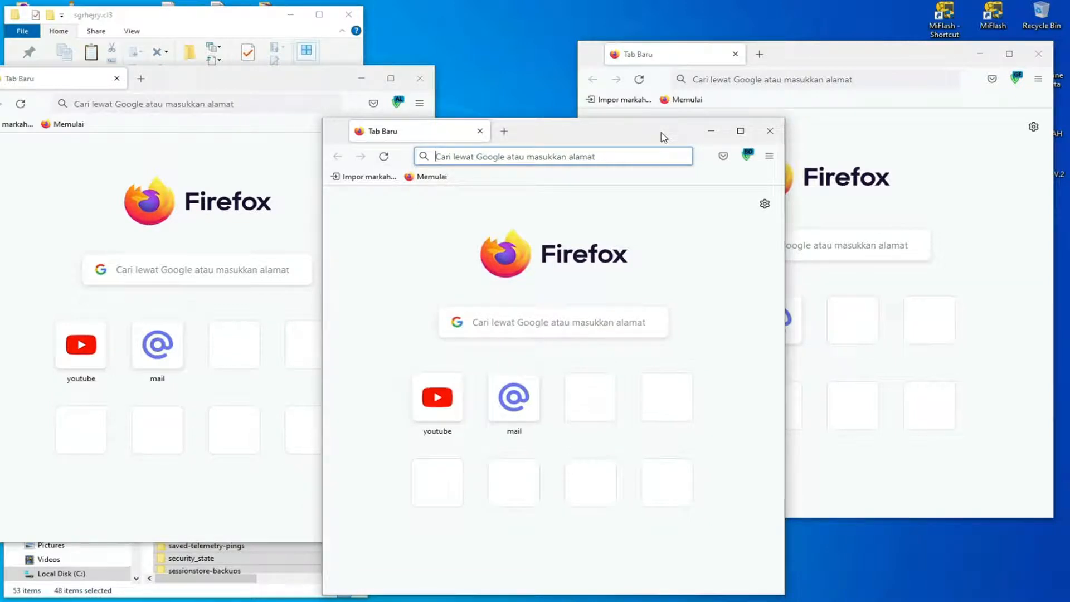
Open YouTube from the new-tab shortcut in each of the cl1, cl2 and cl3 Firefox windows.
{"action": "left_click", "coordinate": [86, 346]}
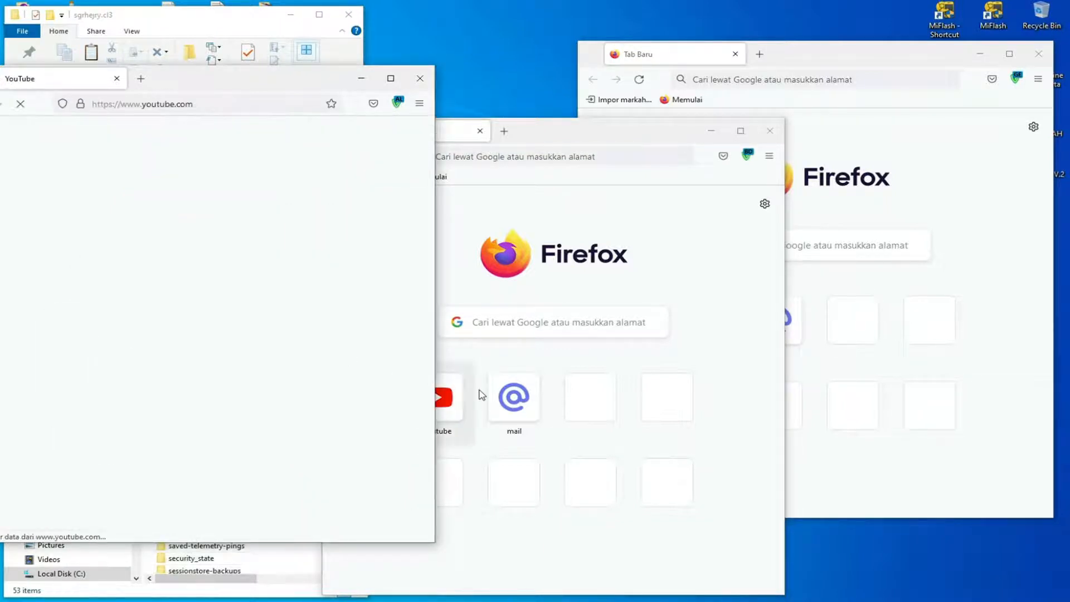
{"action": "left_click", "coordinate": [448, 406]}
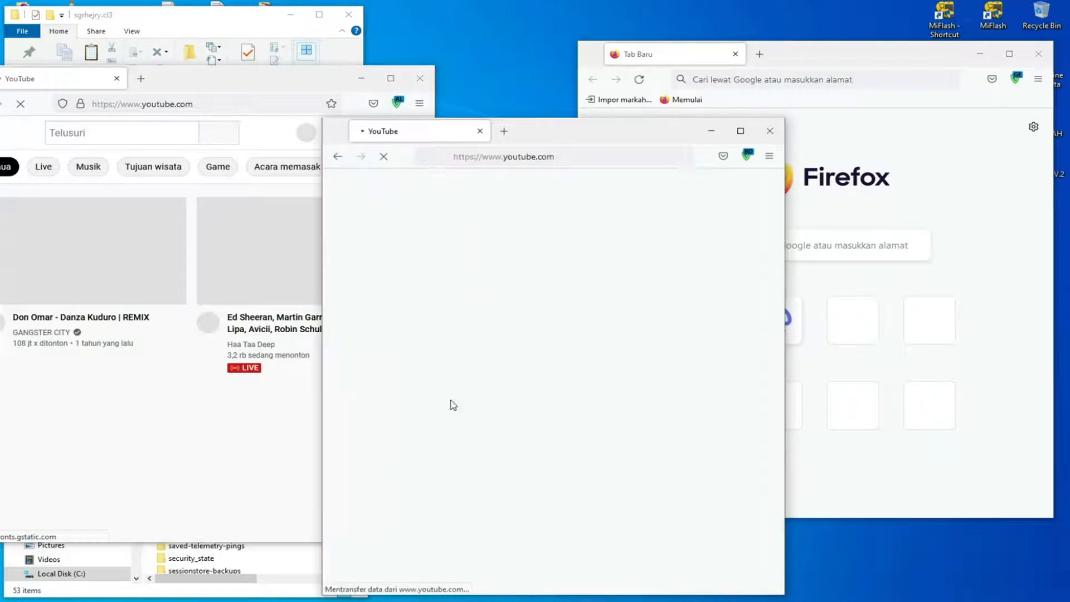
{"action": "left_click", "coordinate": [1005, 187]}
{"action": "left_click", "coordinate": [706, 323]}
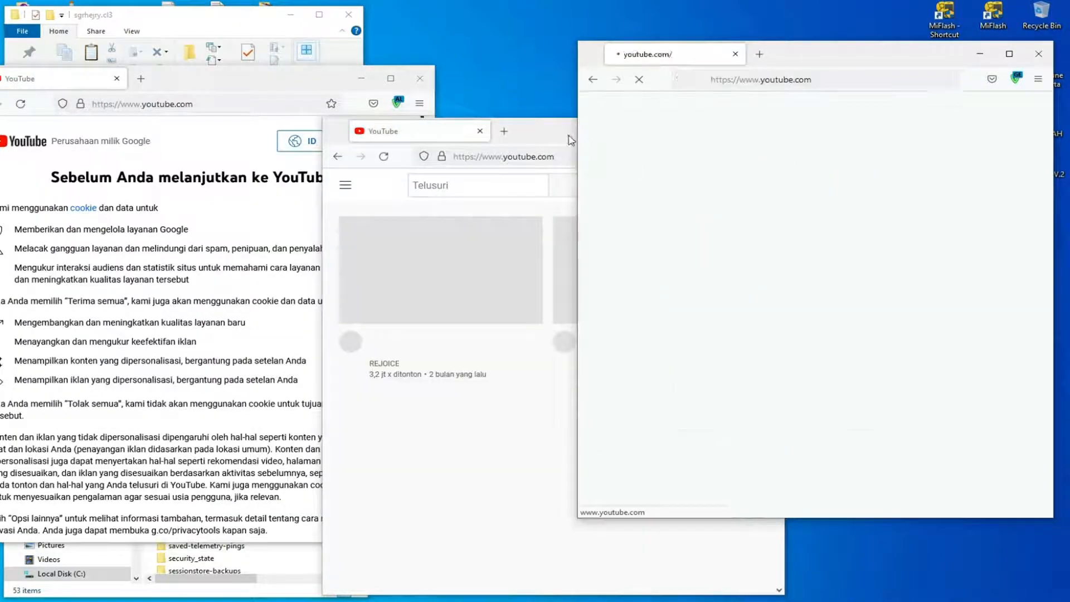
Bring the cl1 window's YouTube consent page fully into view and accept all cookies.
{"action": "left_click_drag", "start_coordinate": [299, 79], "coordinate": [416, 40]}
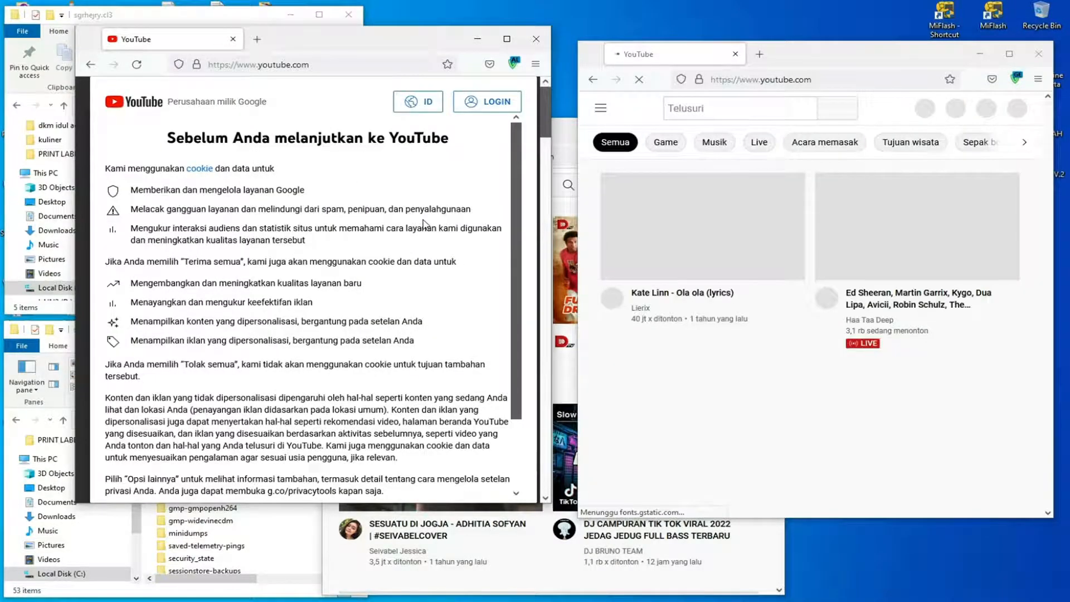
{"action": "scroll", "coordinate": [424, 225], "scroll_direction": "down", "scroll_amount": 3}
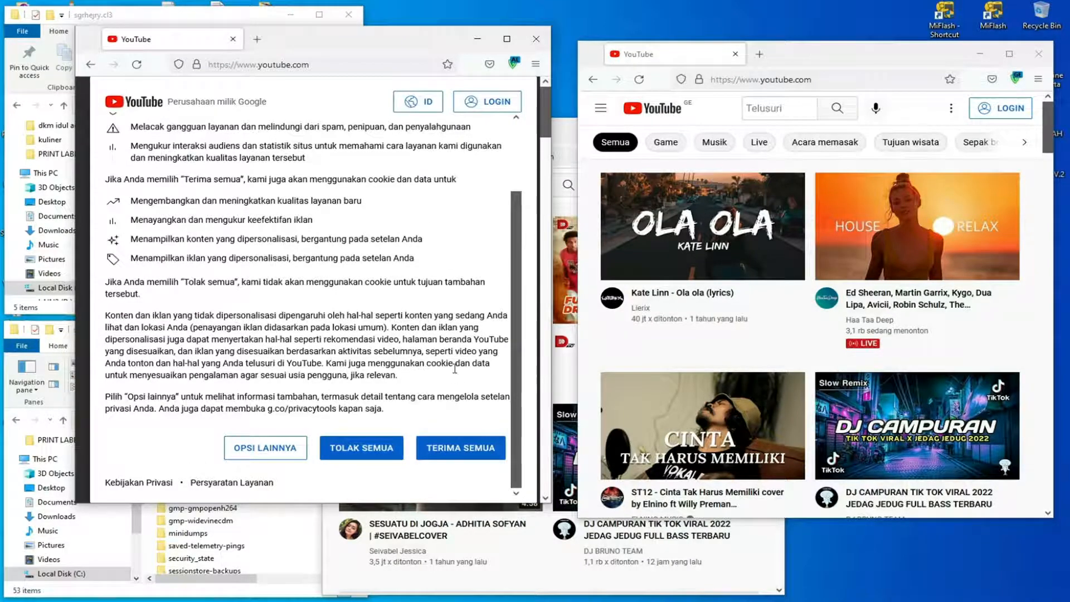
{"action": "left_click", "coordinate": [448, 450]}
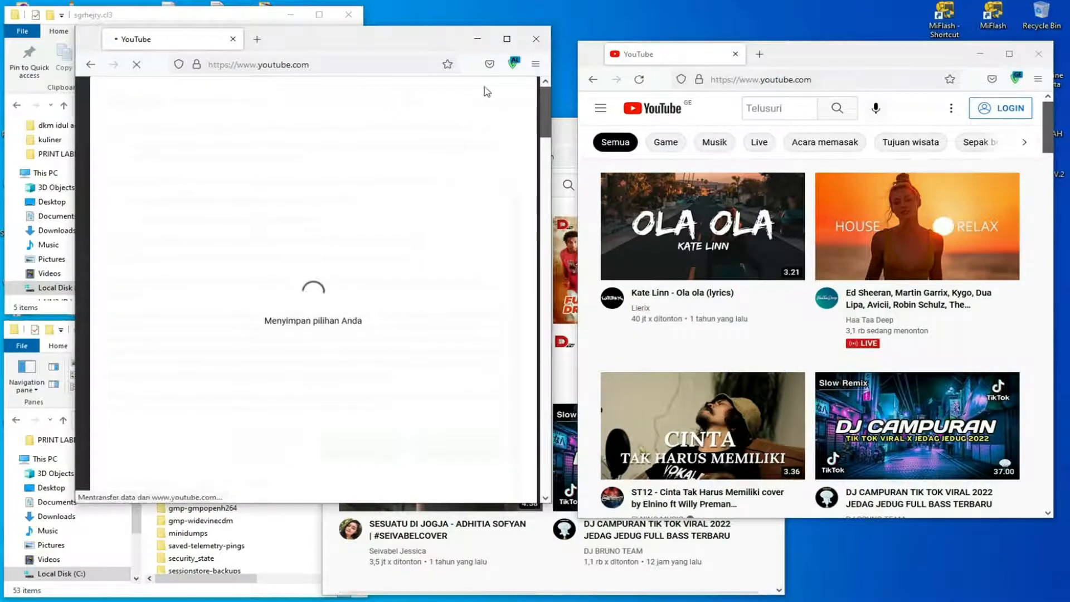
Reposition the cl1 and cl2 Firefox windows so that both YouTube pages can be reached, with cl1 in front.
{"action": "left_click_drag", "start_coordinate": [429, 49], "coordinate": [374, 97]}
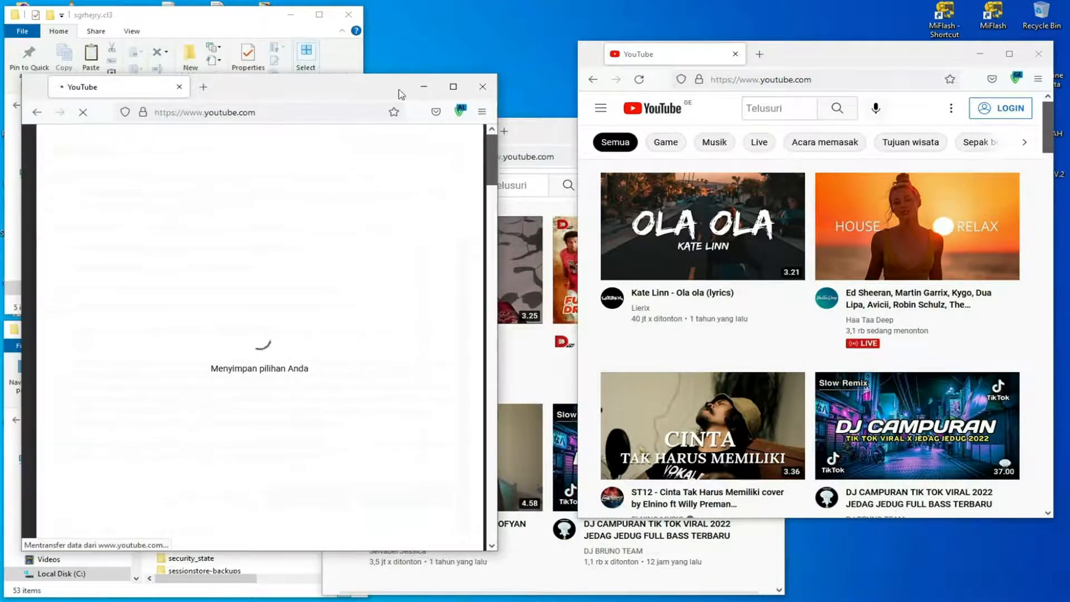
{"action": "left_click_drag", "start_coordinate": [545, 131], "coordinate": [609, 125]}
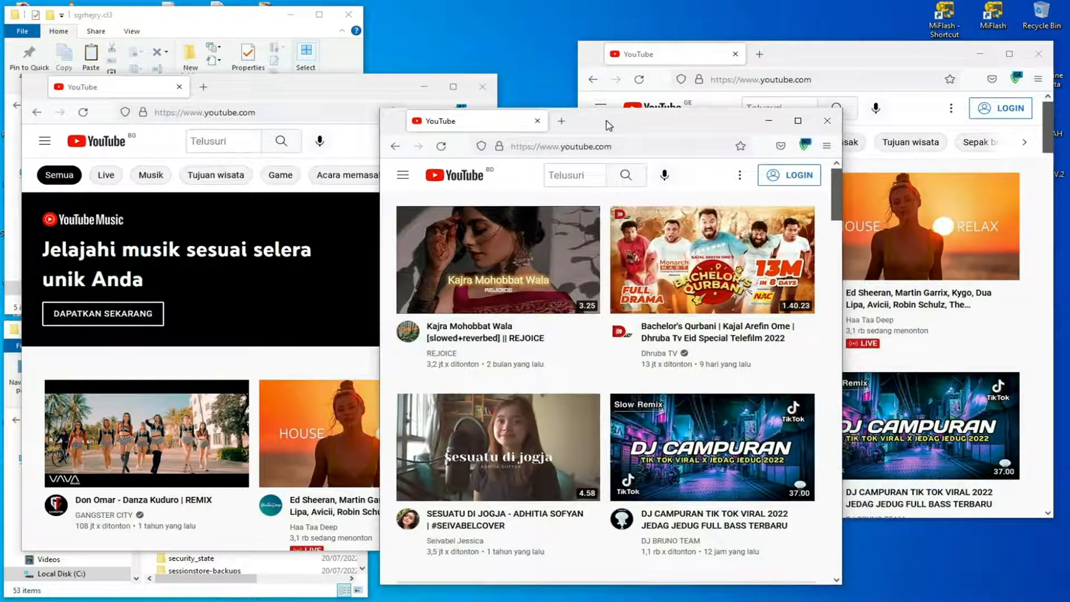
{"action": "left_click_drag", "start_coordinate": [360, 86], "coordinate": [393, 49]}
Open the video "Musik santai yang menyembuhkan stres, kecemasan dan depresi" in the cl1 window and dismiss the logged-out notice.
{"action": "scroll", "coordinate": [360, 256], "scroll_direction": "down", "scroll_amount": 5}
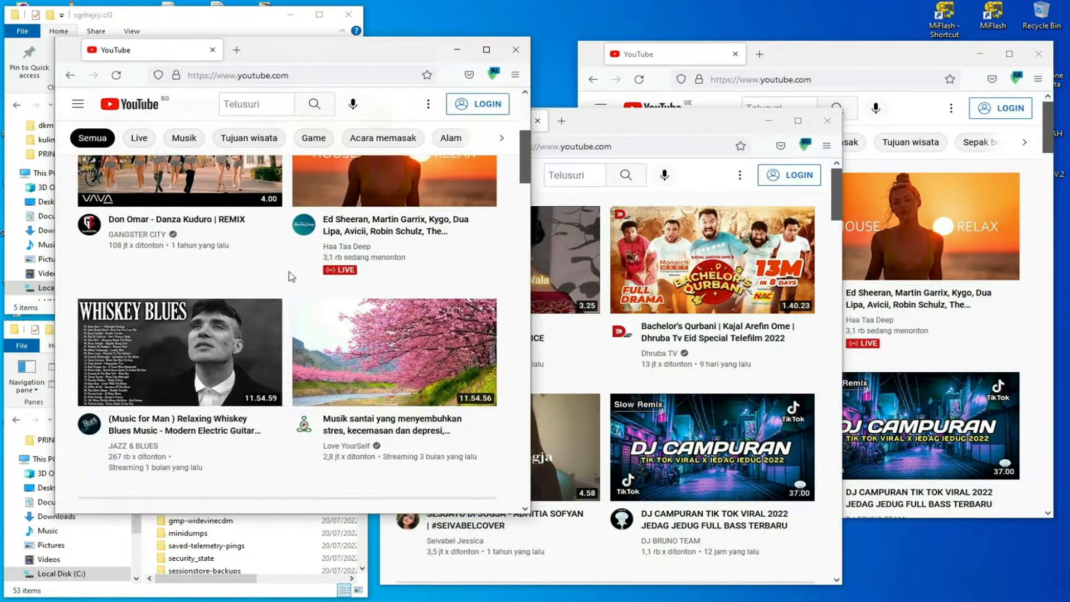
{"action": "mouse_move", "coordinate": [381, 318]}
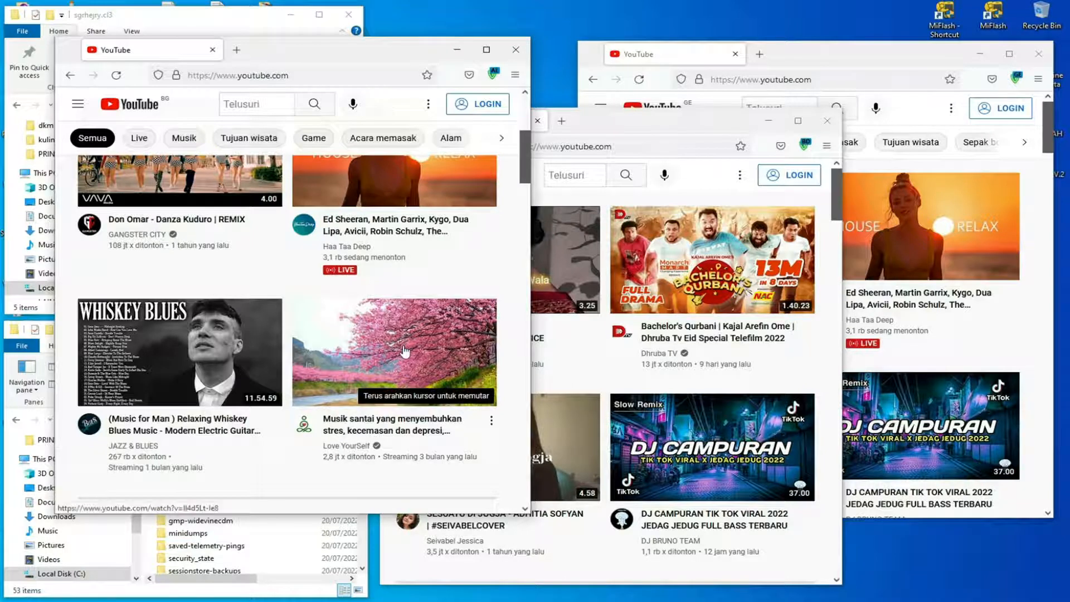
{"action": "mouse_move", "coordinate": [405, 352]}
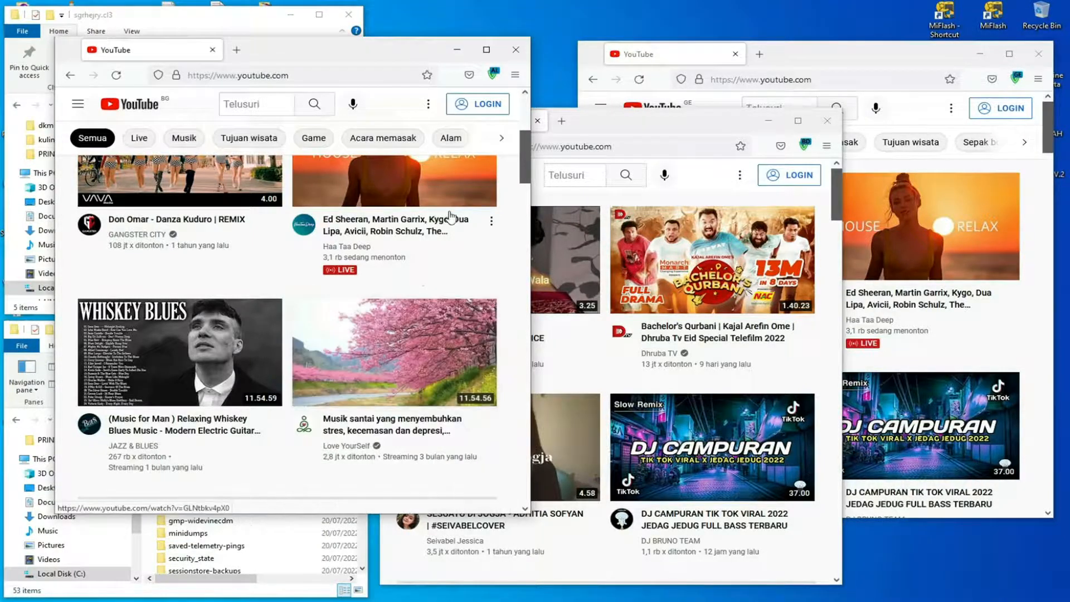
{"action": "left_click", "coordinate": [411, 316]}
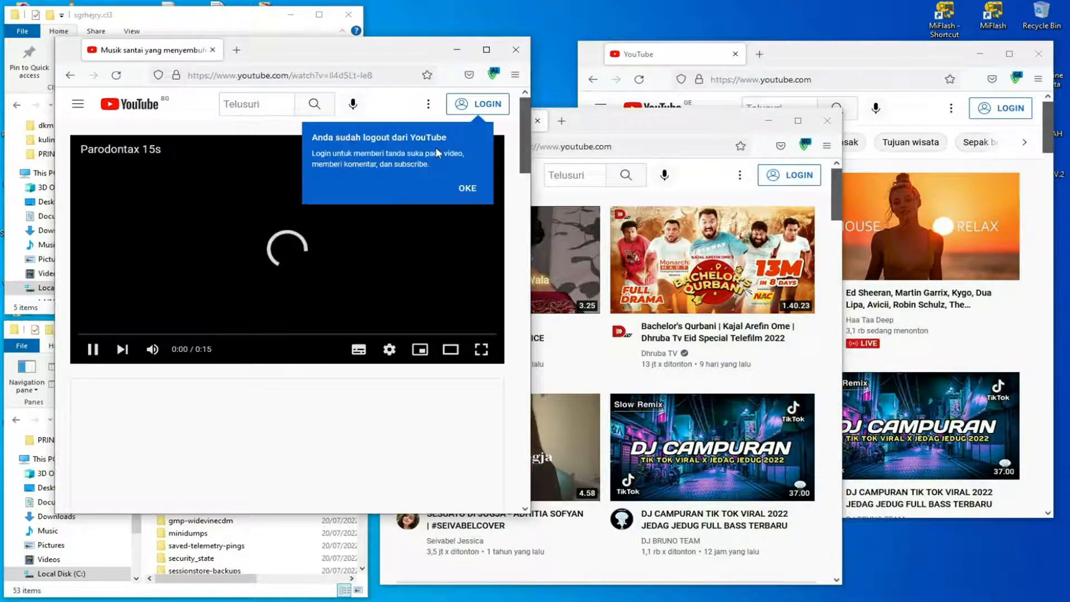
{"action": "left_click", "coordinate": [461, 188]}
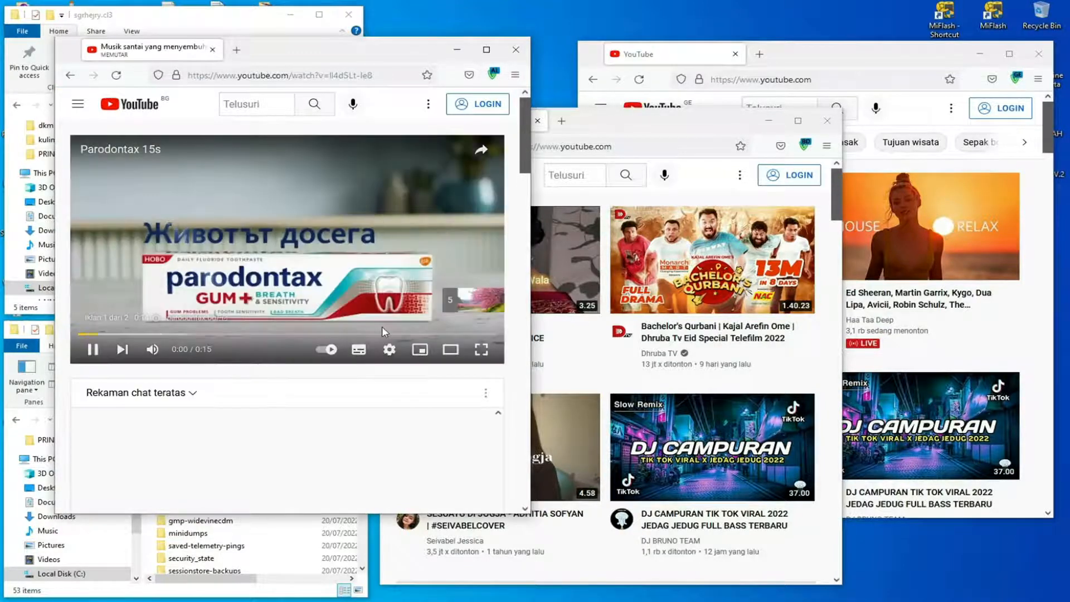
Turn off autoplay in the cl1 window's video player and skip the advertisement.
{"action": "left_click", "coordinate": [325, 352]}
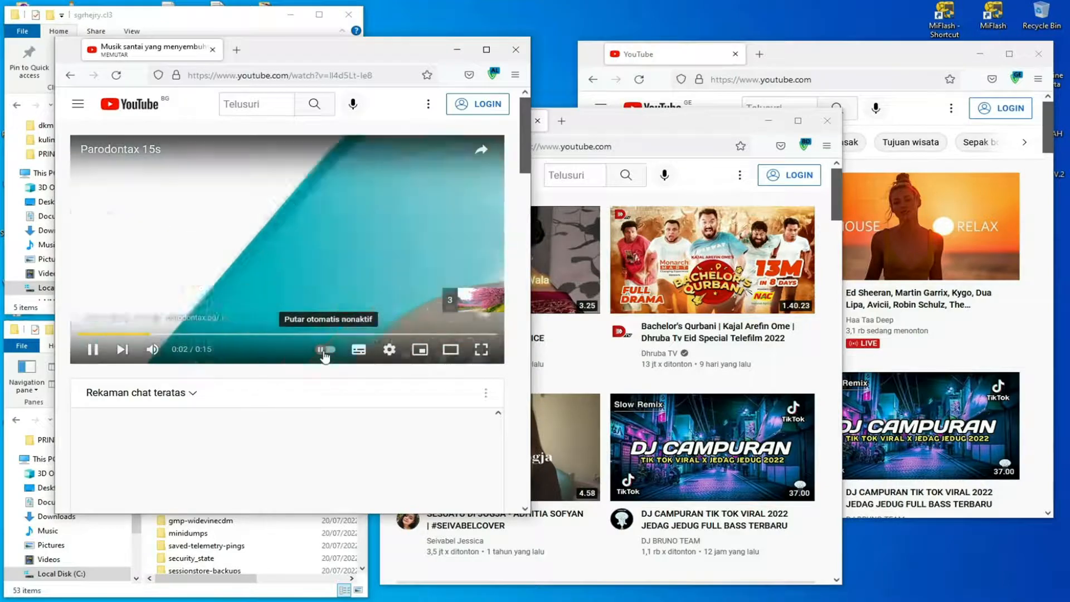
{"action": "left_click", "coordinate": [389, 350]}
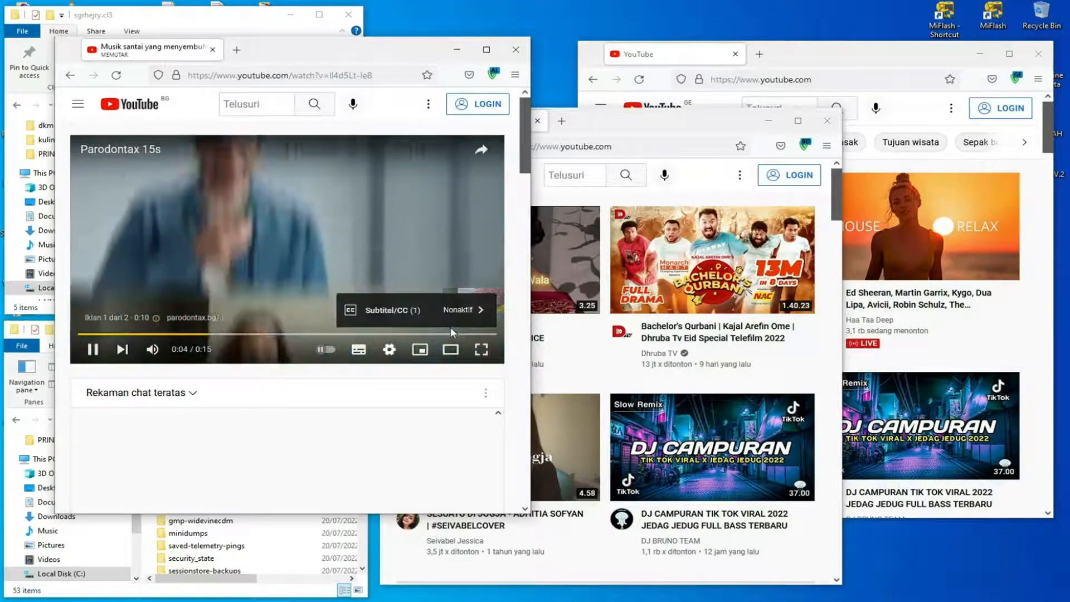
{"action": "left_click", "coordinate": [391, 353]}
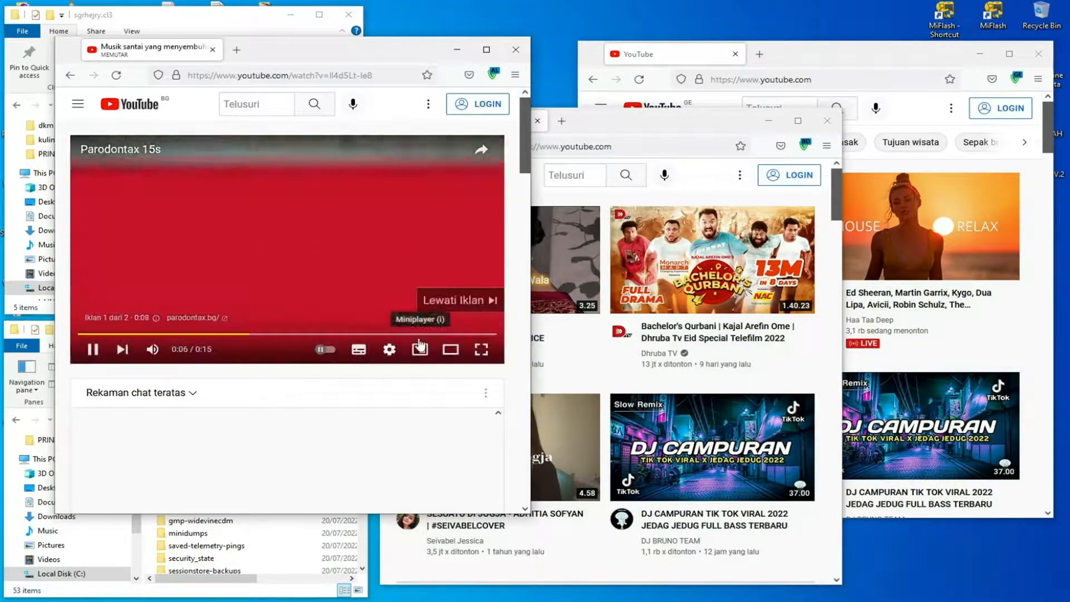
{"action": "left_click", "coordinate": [460, 300]}
Pause the cl1 window's video and set its quality to 144p.
{"action": "left_click", "coordinate": [389, 349]}
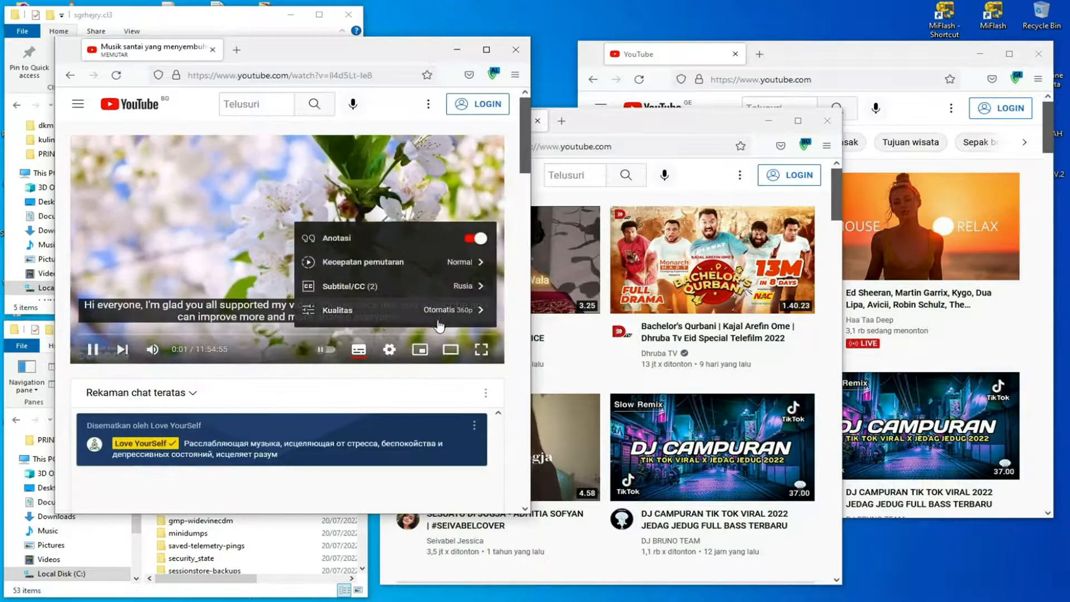
{"action": "left_click", "coordinate": [231, 232]}
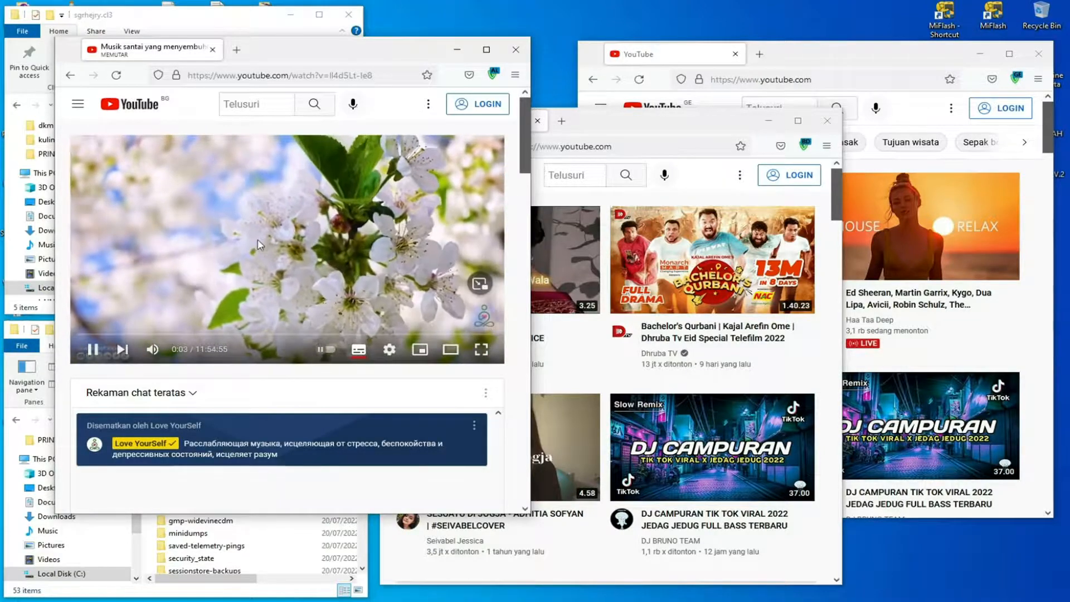
{"action": "left_click", "coordinate": [231, 232]}
{"action": "left_click", "coordinate": [390, 350]}
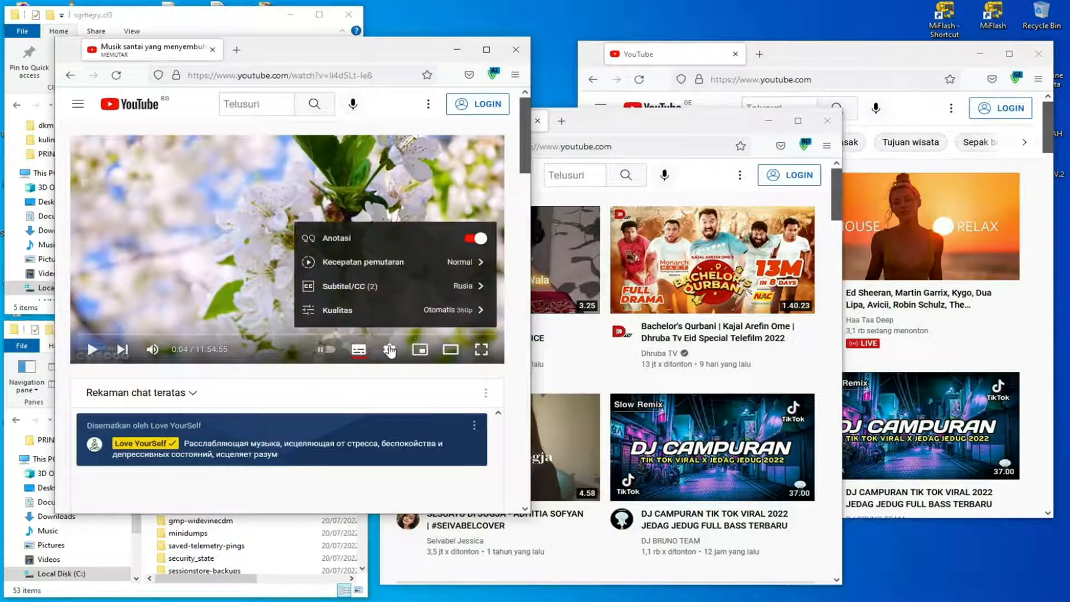
{"action": "left_click", "coordinate": [446, 314]}
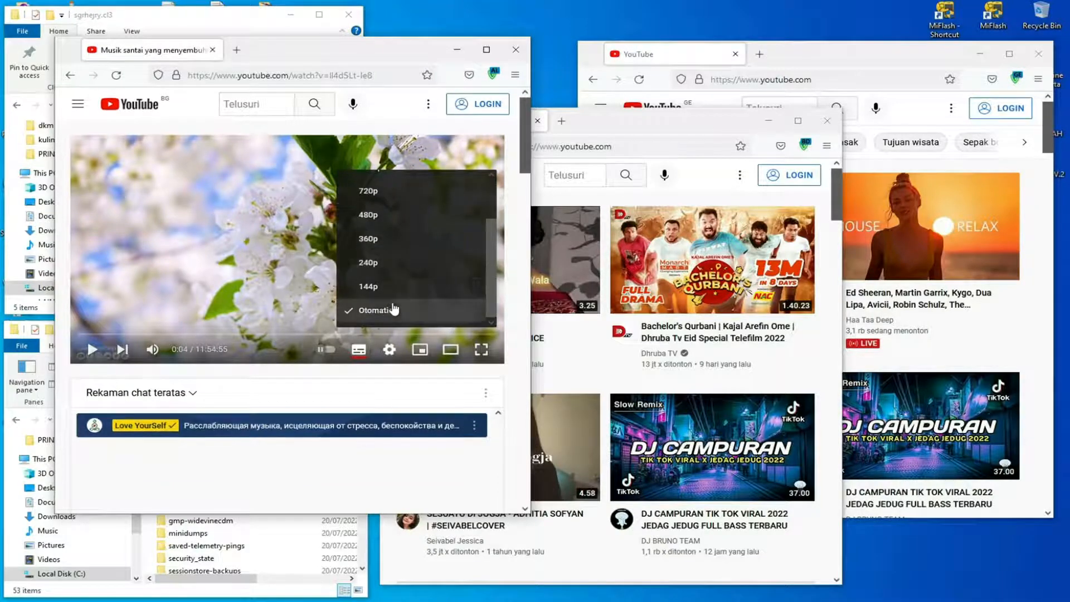
{"action": "left_click", "coordinate": [379, 287]}
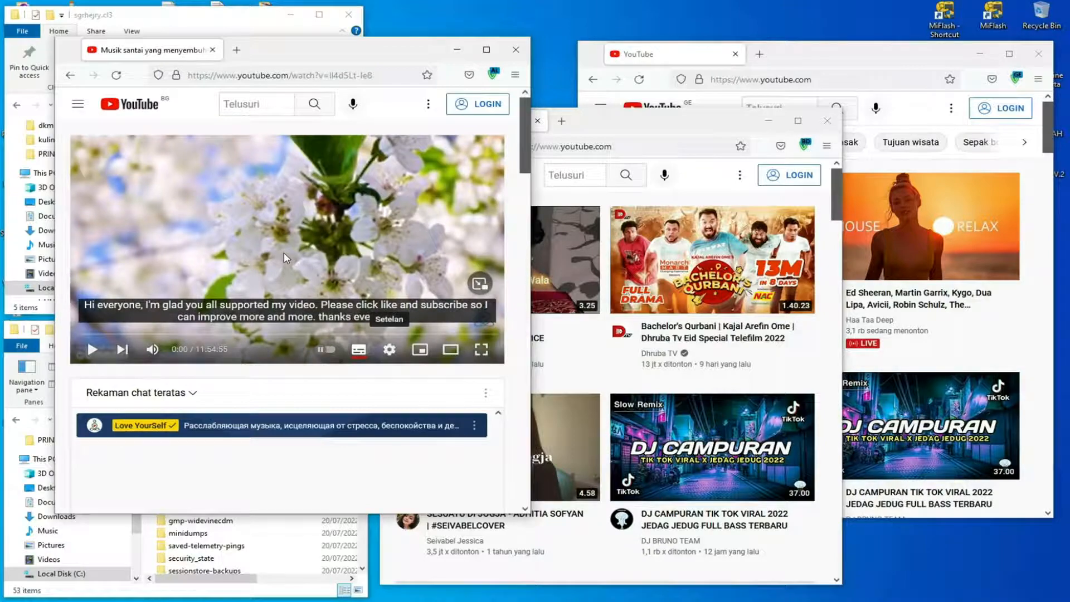
Bring the BD-region YouTube window forward, open the video "Kajra Mohobbat Wala [slowed+reverbed] || REJOICE" and turn off autoplay.
{"action": "left_click_drag", "start_coordinate": [700, 128], "coordinate": [684, 95]}
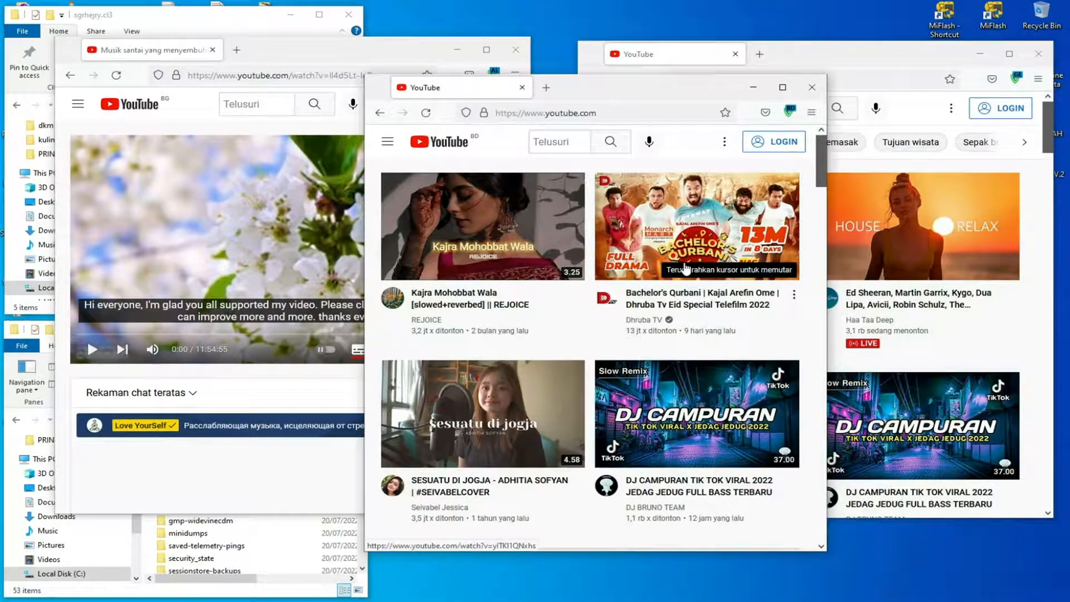
{"action": "scroll", "coordinate": [683, 270], "scroll_direction": "down", "scroll_amount": 5}
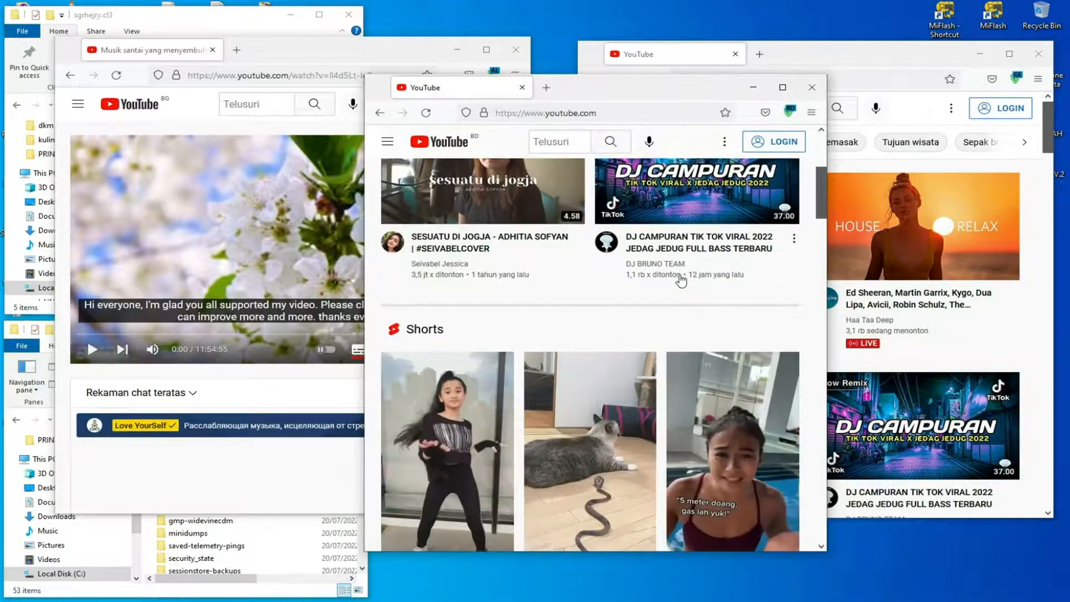
{"action": "scroll", "coordinate": [681, 281], "scroll_direction": "up", "scroll_amount": 5}
{"action": "left_click", "coordinate": [515, 229]}
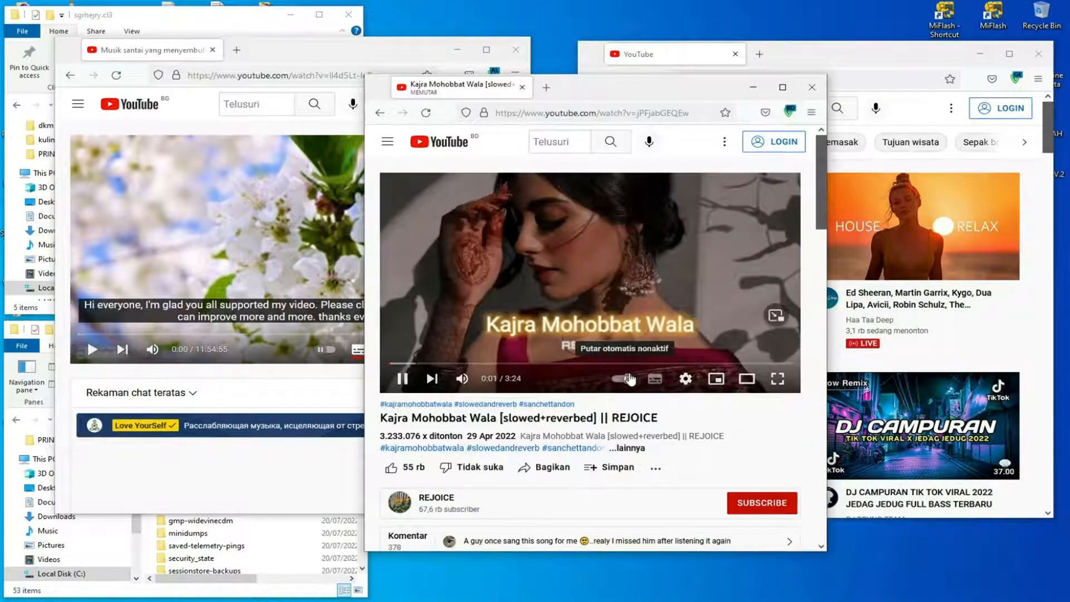
Pause the "Kajra Mohobbat Wala" video and set its quality to 144p.
{"action": "left_click", "coordinate": [637, 276]}
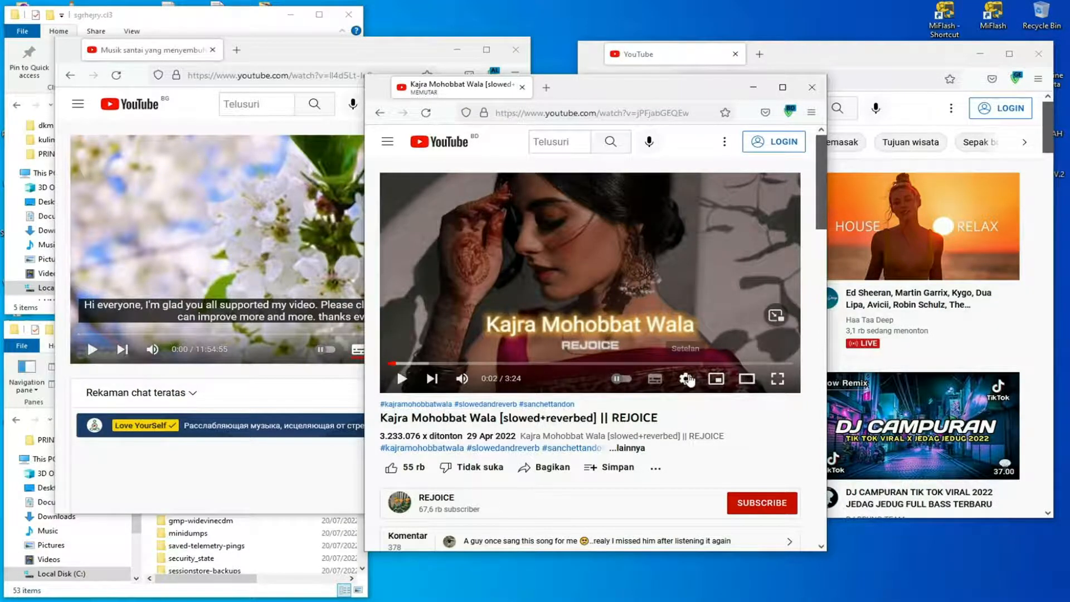
{"action": "left_click", "coordinate": [686, 379]}
{"action": "left_click", "coordinate": [697, 340]}
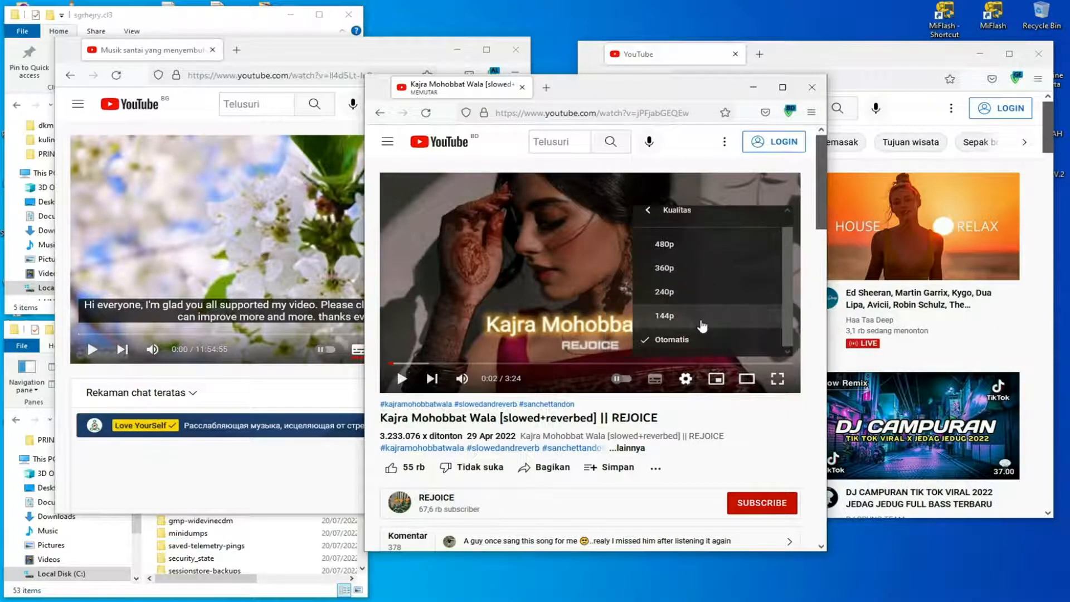
{"action": "left_click", "coordinate": [676, 320]}
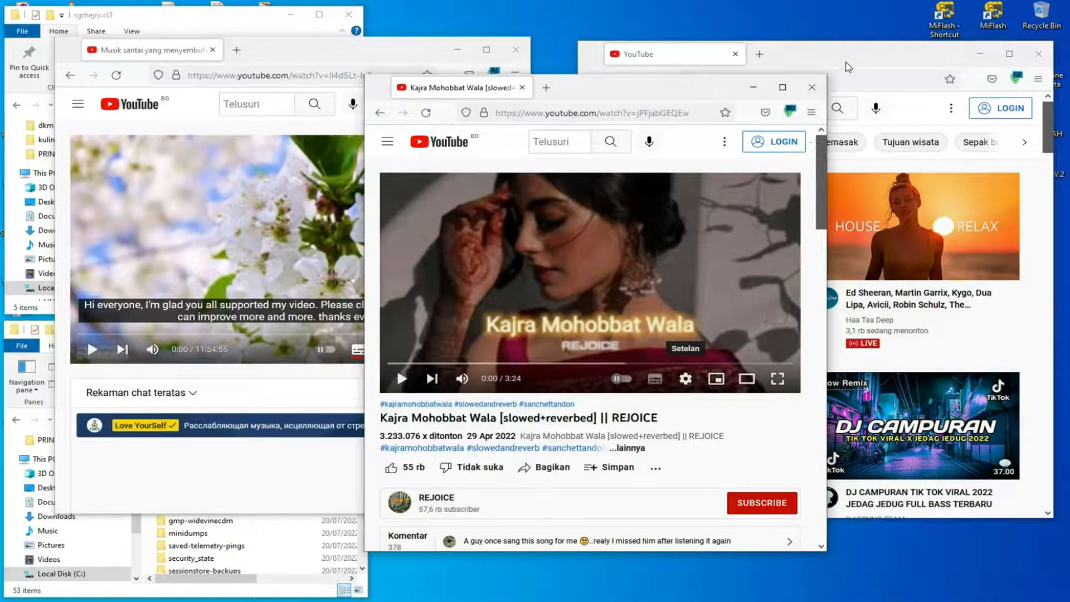
Open the live stream "Ed Sheeran, Martin Garrix, Kygo, Dua Lipa, Avicii" in the GE-region YouTube window and turn off autoplay.
{"action": "left_click", "coordinate": [847, 72]}
{"action": "left_click", "coordinate": [882, 225]}
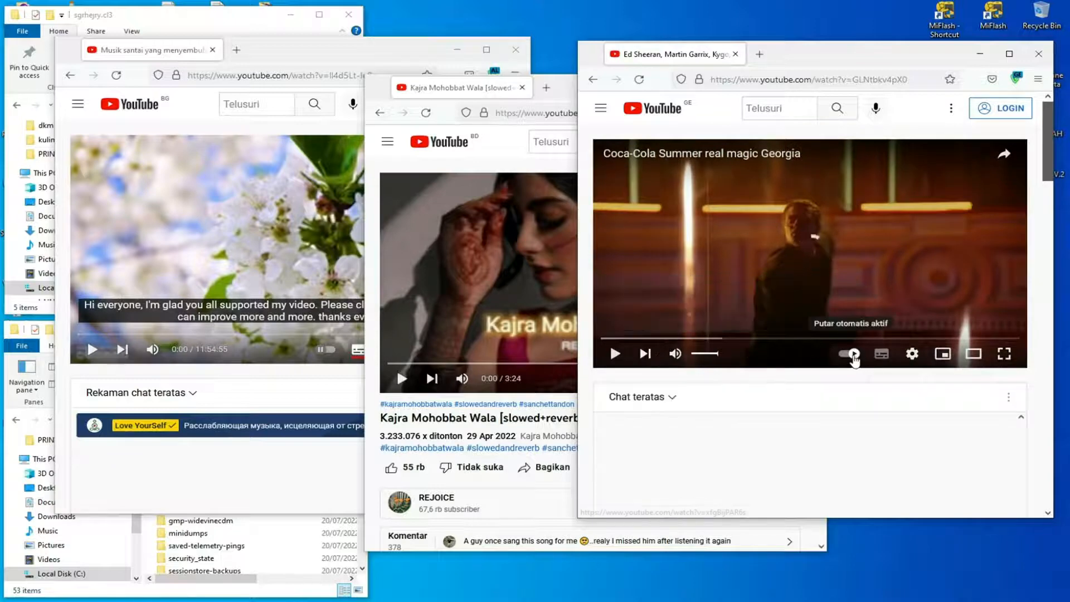
{"action": "left_click", "coordinate": [848, 354]}
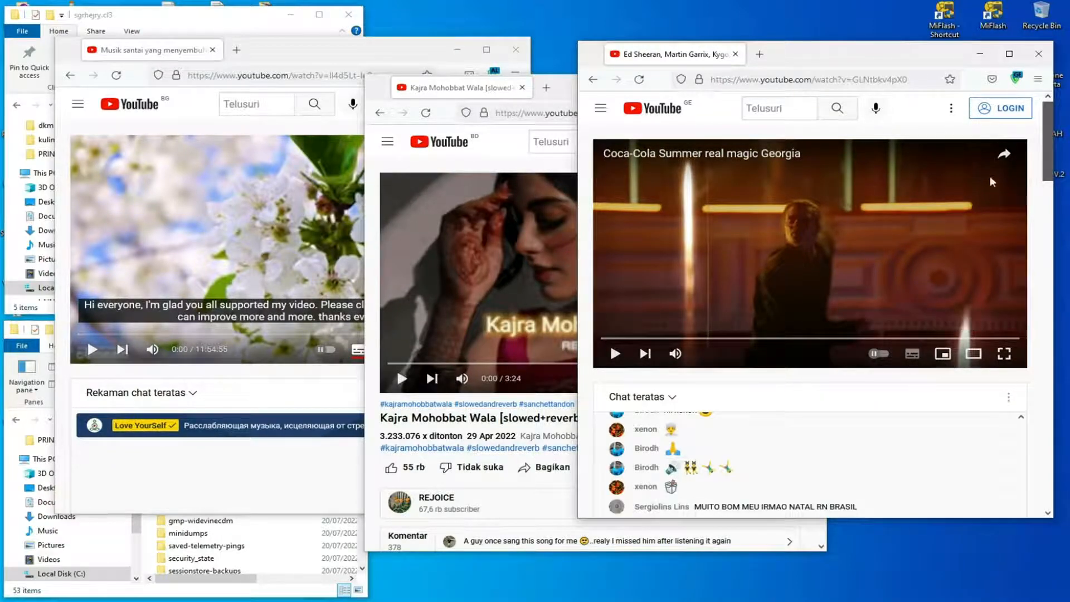
Move the GE-region window fully into view, resume playback and skip the advertisement.
{"action": "left_click_drag", "start_coordinate": [919, 68], "coordinate": [793, 39]}
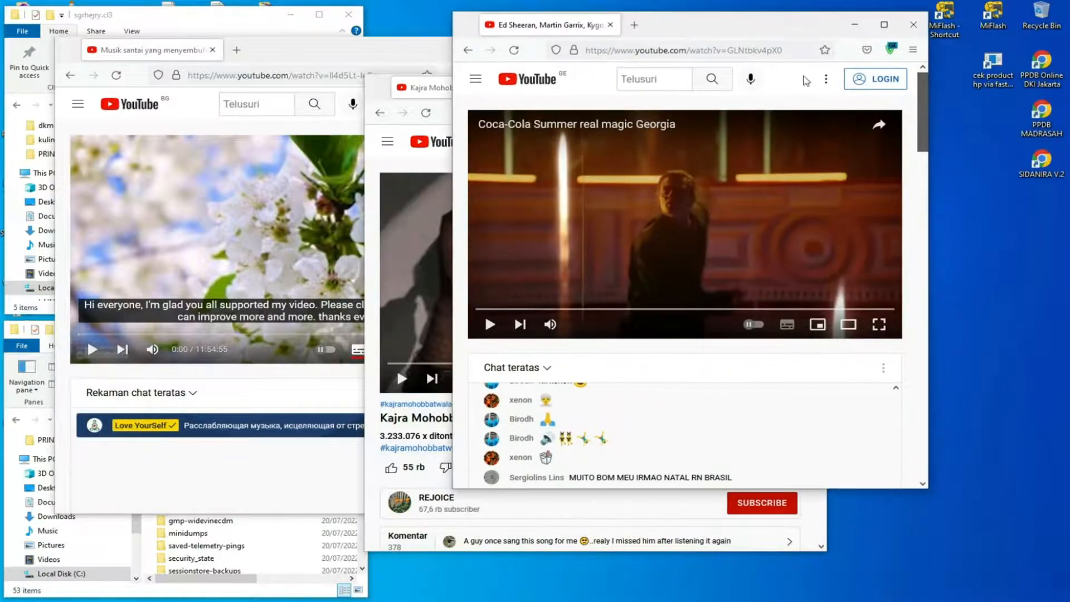
{"action": "left_click", "coordinate": [806, 266]}
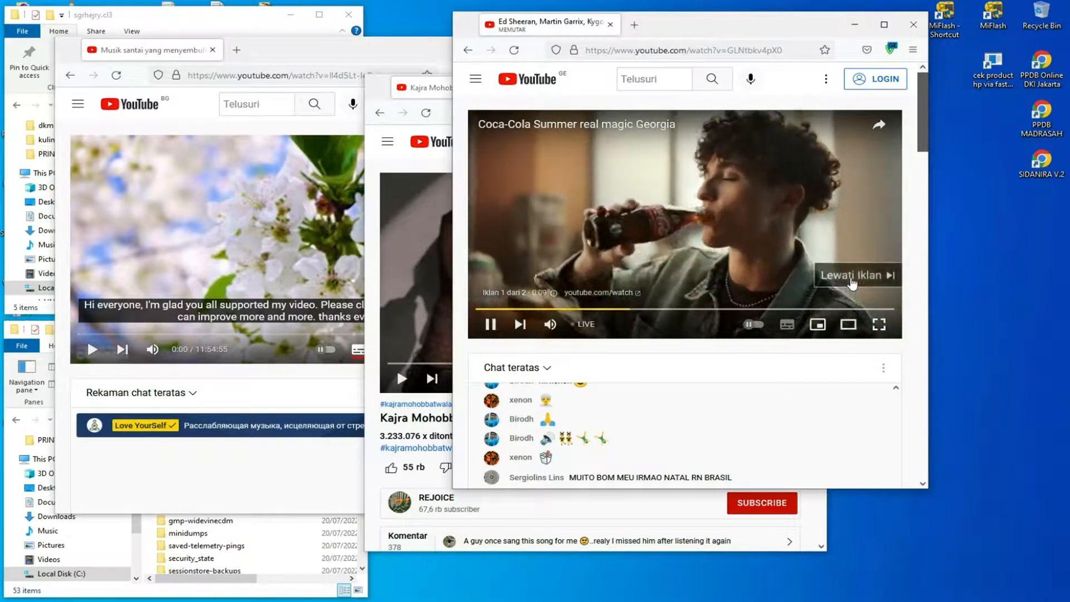
{"action": "left_click", "coordinate": [852, 285]}
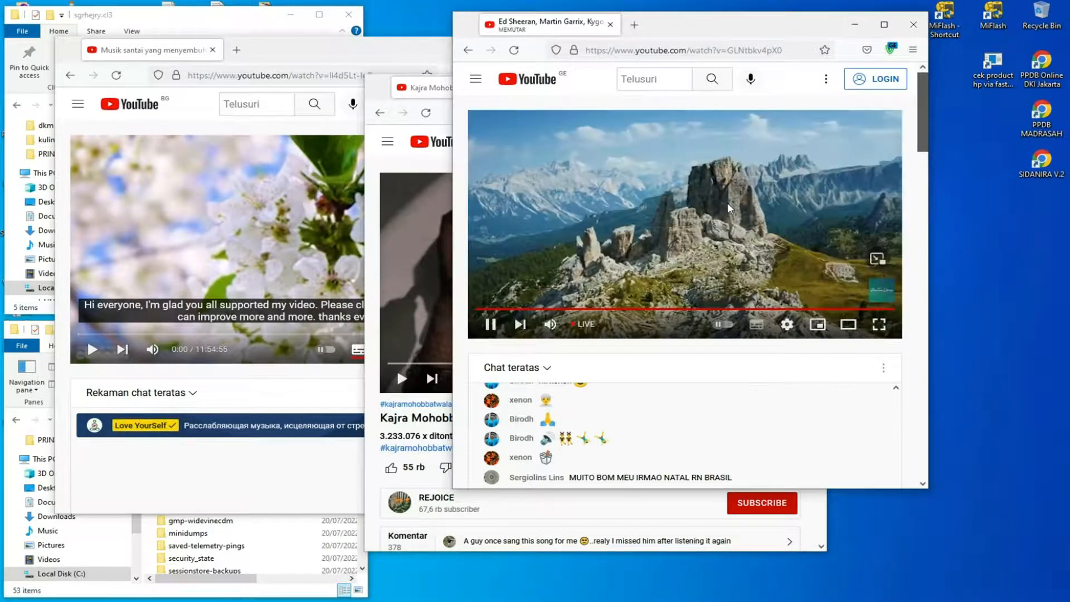
Pause the live stream in the GE-region window and change its playback quality.
{"action": "left_click", "coordinate": [730, 212]}
{"action": "left_click", "coordinate": [787, 323]}
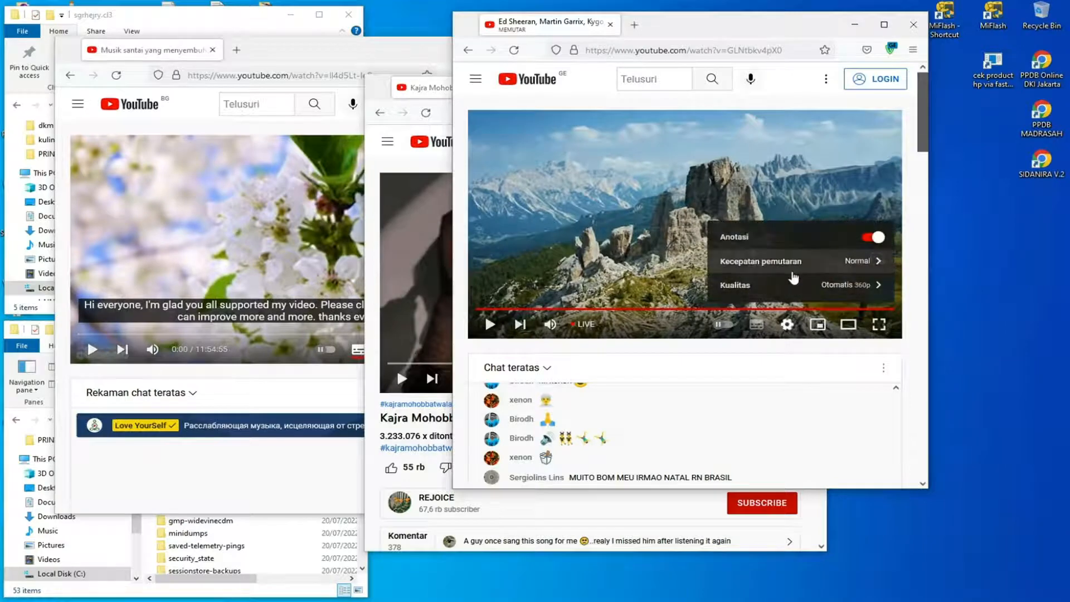
{"action": "left_click", "coordinate": [793, 282]}
{"action": "left_click", "coordinate": [779, 269]}
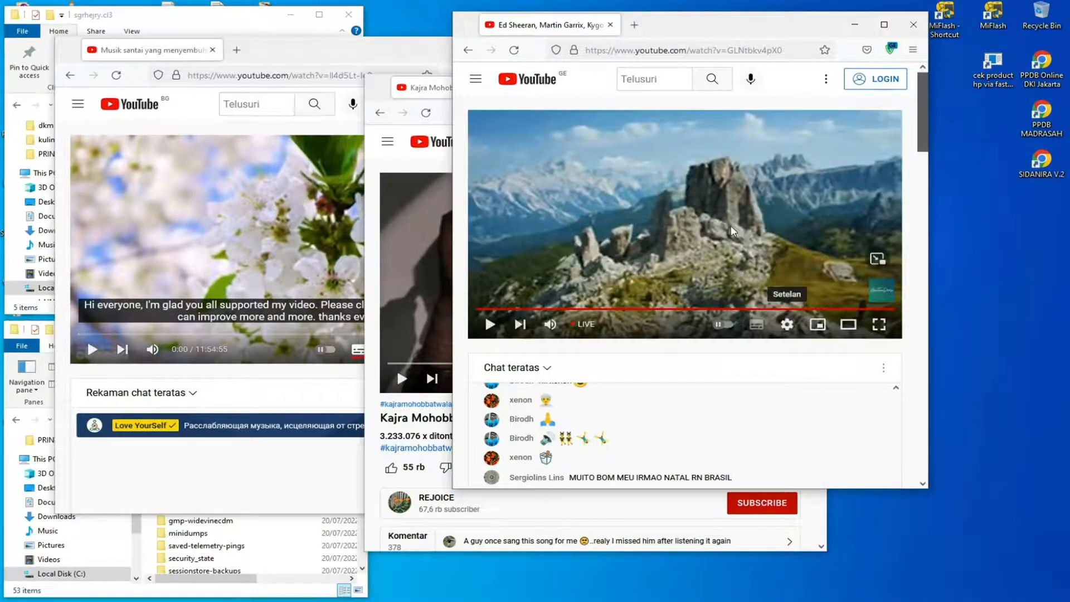
Narrow the GE-region window and place it along the right side of the desktop.
{"action": "left_click_drag", "start_coordinate": [729, 26], "coordinate": [770, 30]}
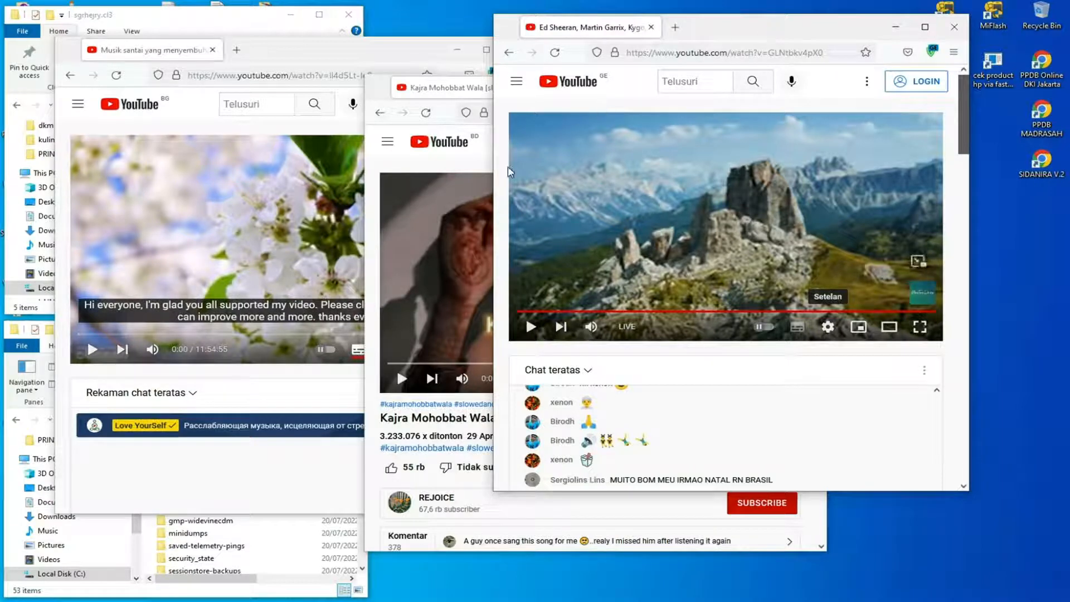
{"action": "left_click_drag", "start_coordinate": [492, 169], "coordinate": [679, 169]}
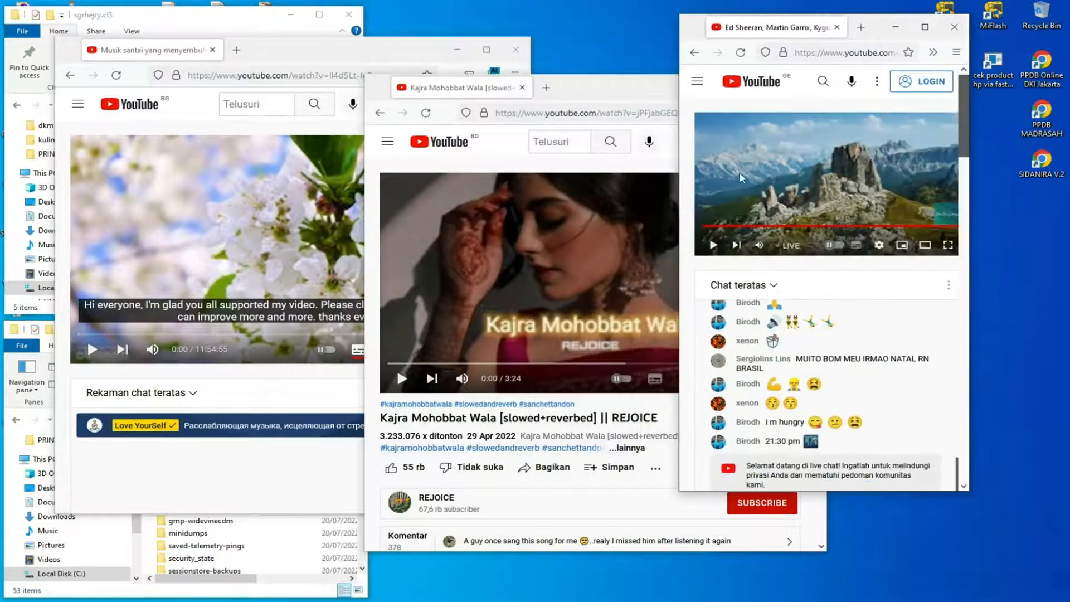
{"action": "left_click_drag", "start_coordinate": [877, 26], "coordinate": [968, 24]}
Narrow the BD-region window and place it directly beside the GE-region window.
{"action": "left_click_drag", "start_coordinate": [653, 87], "coordinate": [586, 27]}
{"action": "left_click_drag", "start_coordinate": [296, 194], "coordinate": [471, 195]}
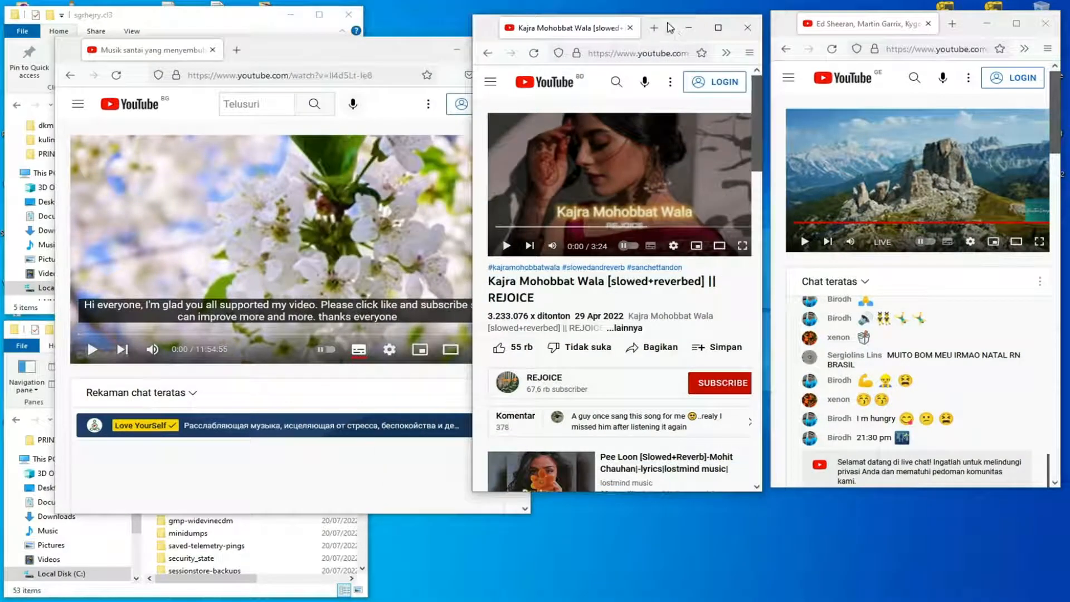
{"action": "left_click_drag", "start_coordinate": [672, 25], "coordinate": [674, 22]}
Narrow the cl1 window to a similar width and line up all three Firefox windows side by side.
{"action": "left_click", "coordinate": [379, 52]}
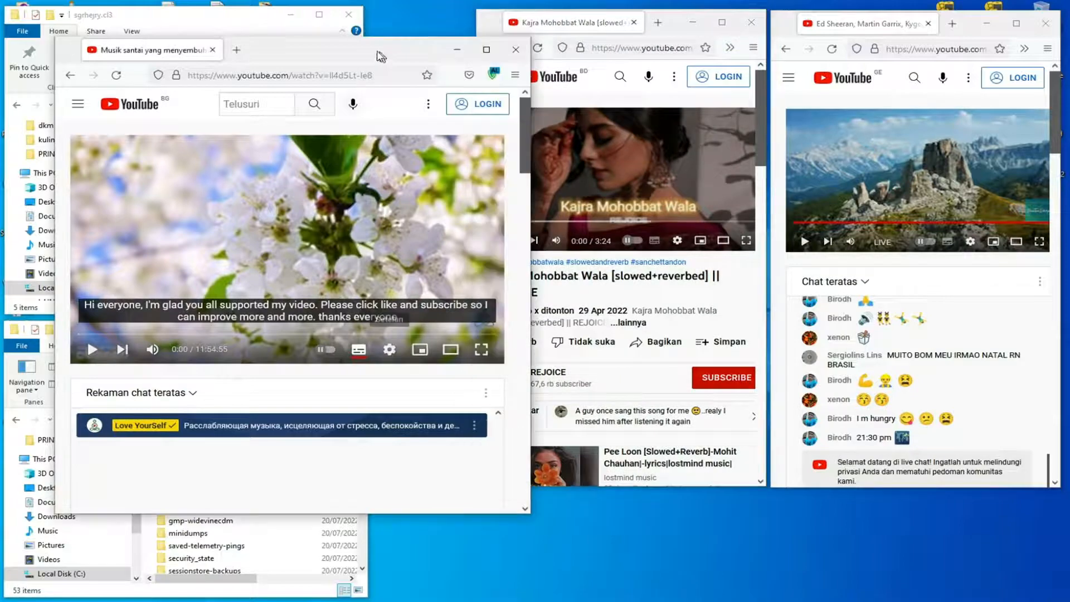
{"action": "left_click_drag", "start_coordinate": [55, 175], "coordinate": [370, 168]}
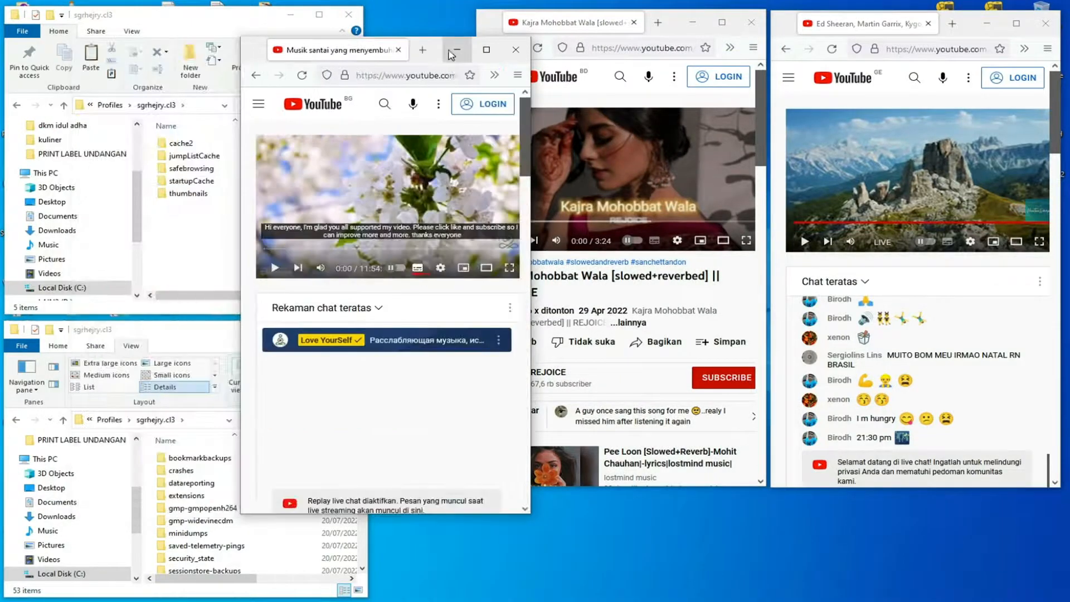
{"action": "left_click_drag", "start_coordinate": [440, 51], "coordinate": [380, 26]}
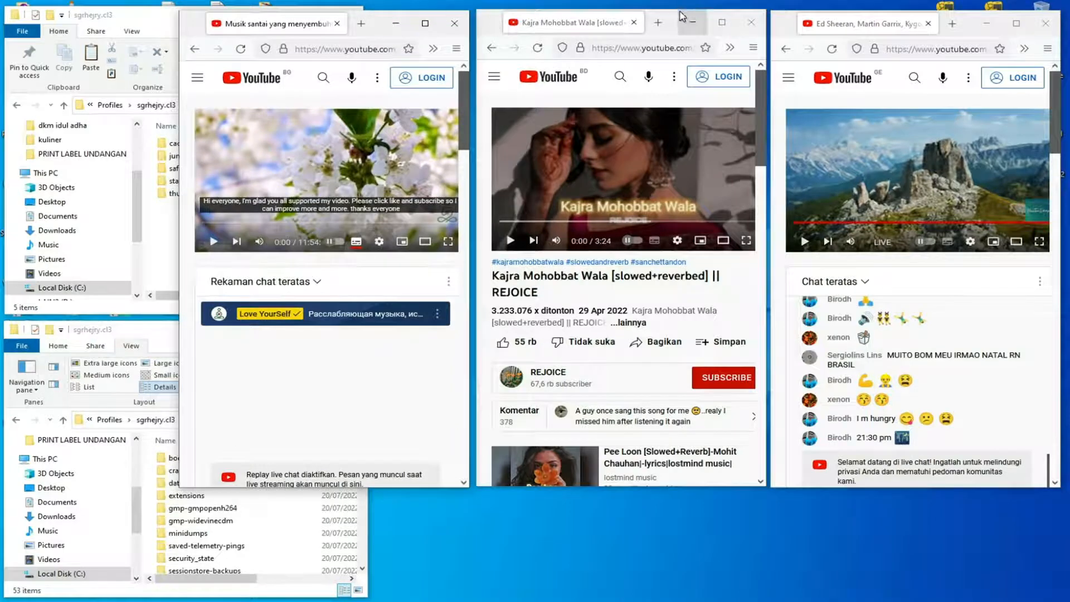
{"action": "left_click_drag", "start_coordinate": [676, 12], "coordinate": [676, 13]}
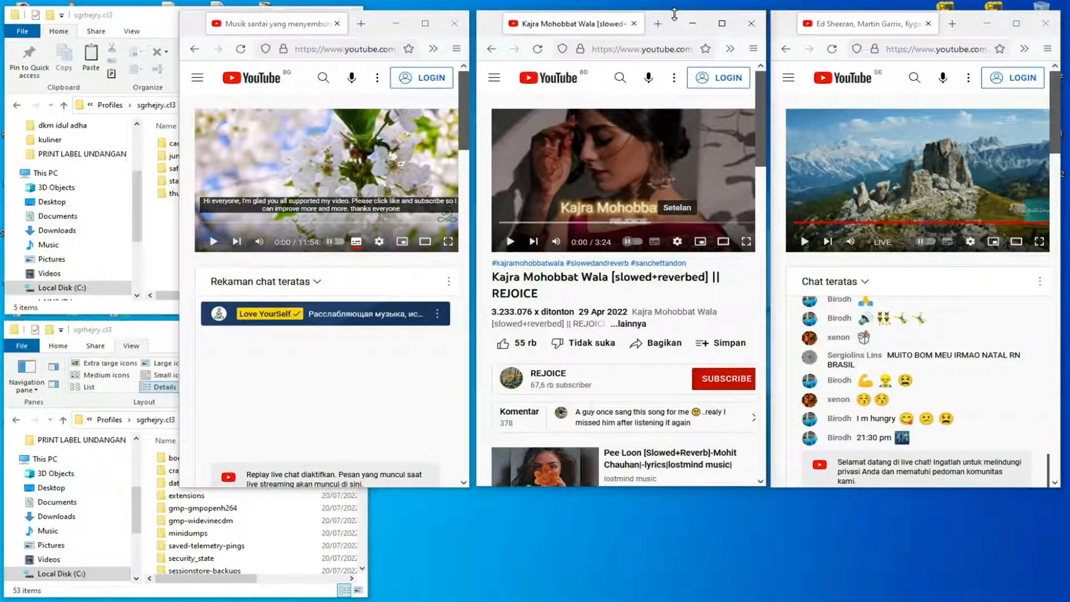
{"action": "left_click_drag", "start_coordinate": [788, 22], "coordinate": [785, 25]}
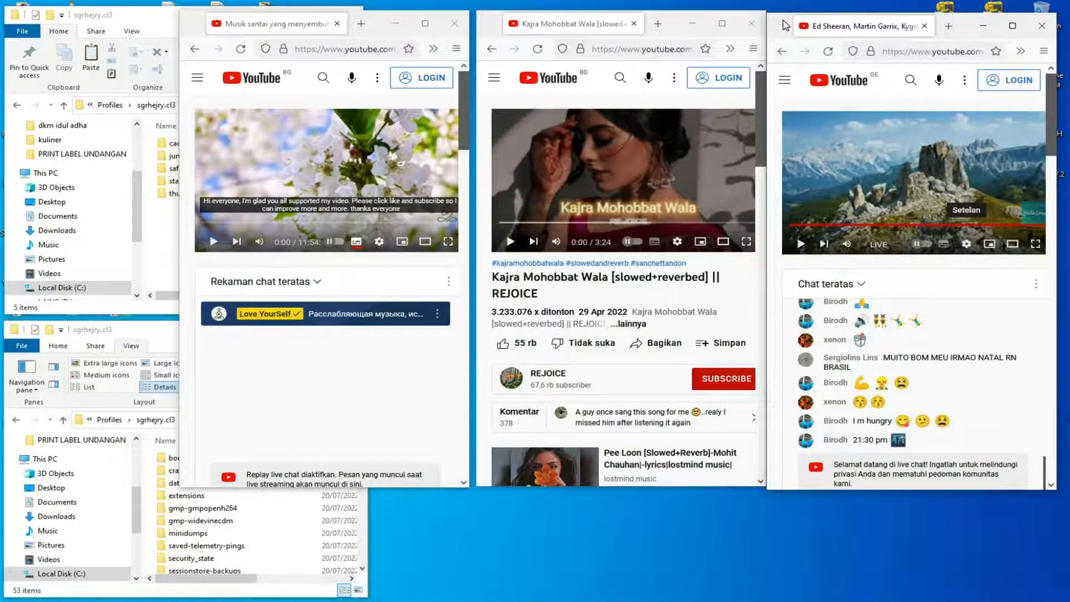
Close both File Explorer windows showing the cl3 profile folders.
{"action": "left_click", "coordinate": [150, 342]}
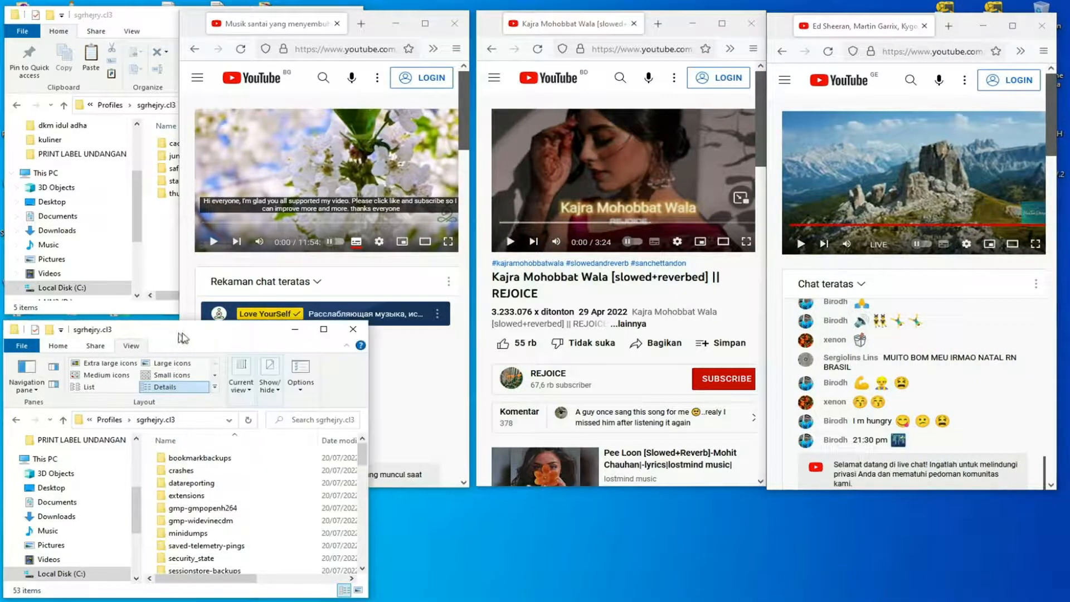
{"action": "left_click", "coordinate": [353, 330]}
{"action": "left_click", "coordinate": [150, 16]}
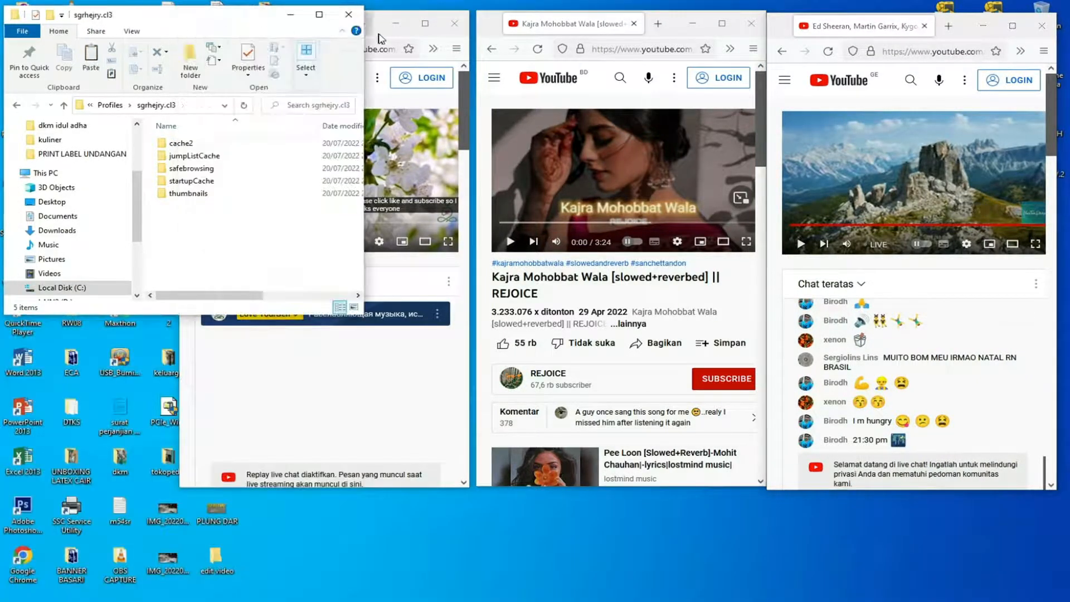
{"action": "left_click", "coordinate": [351, 16]}
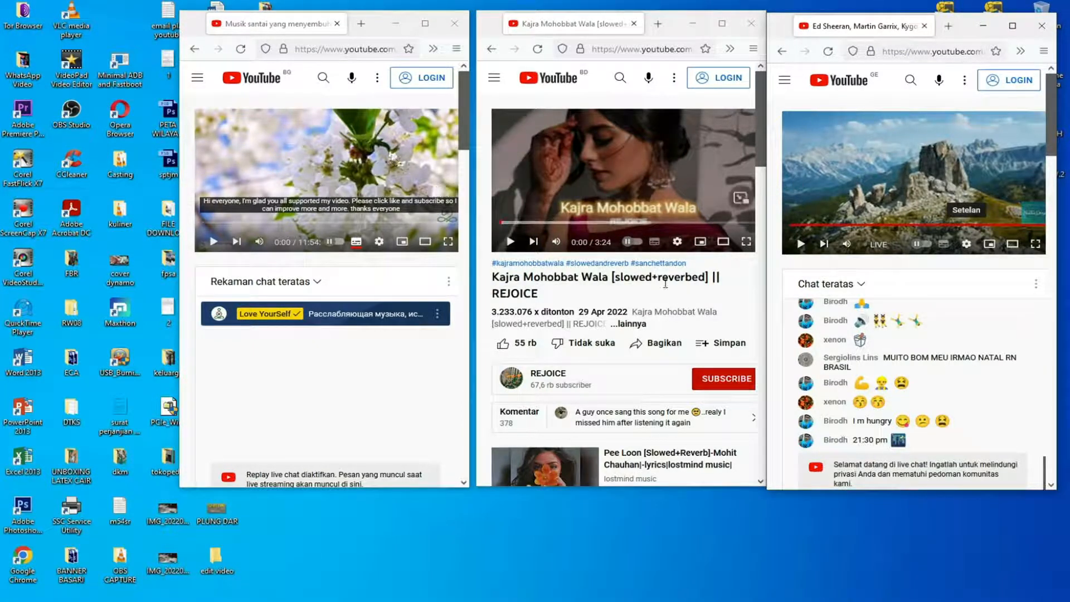
Open the REJOICE channel in the BD-region window and browse the Love YourSelf channel in the cl1 window.
{"action": "left_click", "coordinate": [552, 379]}
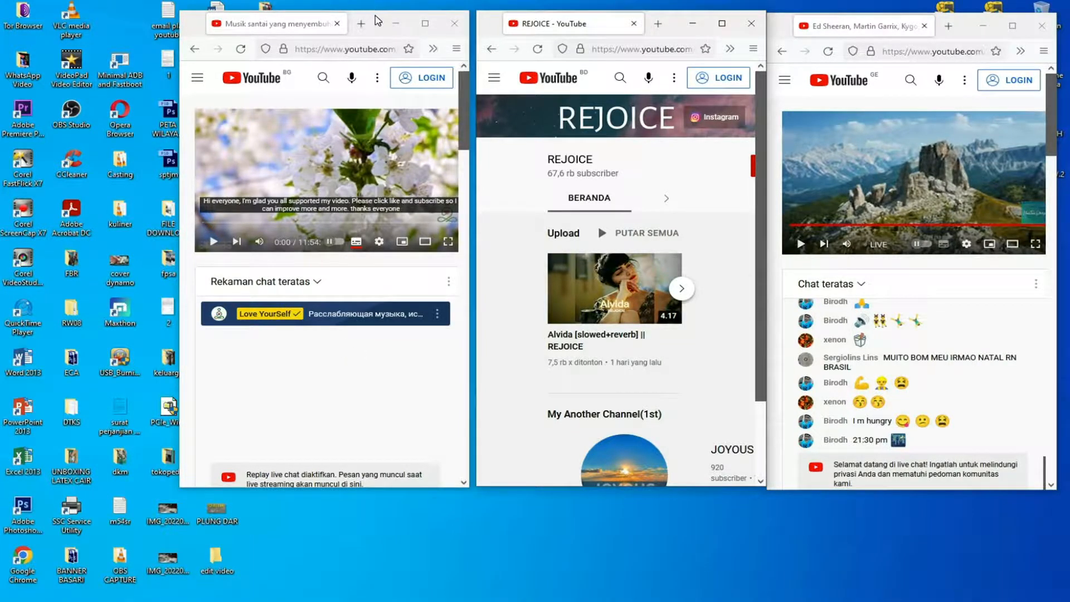
{"action": "left_click_drag", "start_coordinate": [464, 148], "coordinate": [477, 227]}
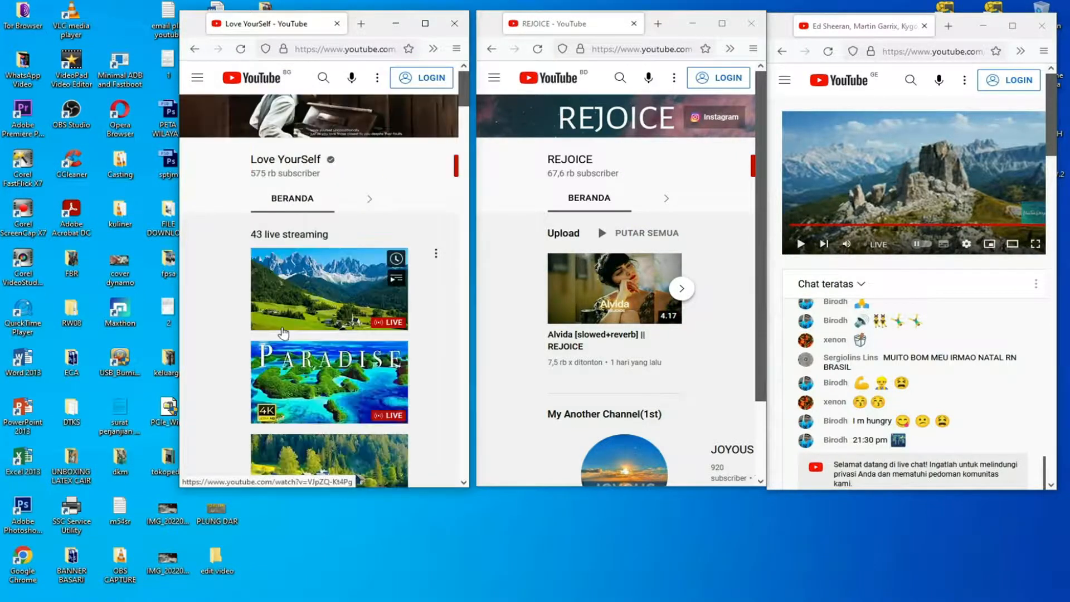
{"action": "scroll", "coordinate": [342, 298], "scroll_direction": "down", "scroll_amount": 10}
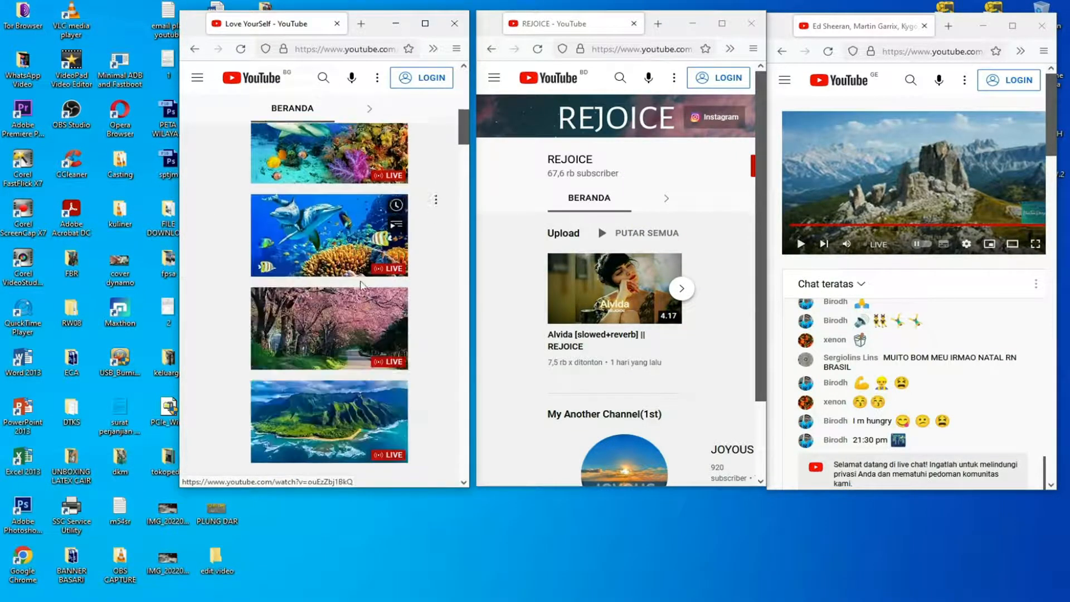
{"action": "scroll", "coordinate": [369, 286], "scroll_direction": "up", "scroll_amount": 10}
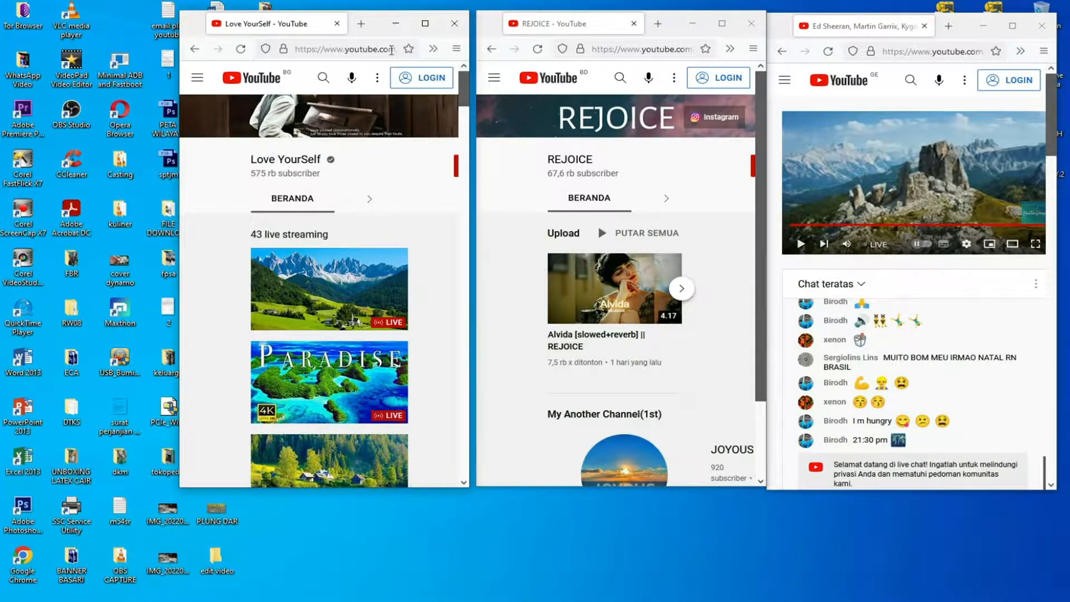
Maximize the cl1 window, return to the previous video and open the suggested "Deep Feelings Mix [2022]" video by Walker Channel.
{"action": "left_click", "coordinate": [425, 24]}
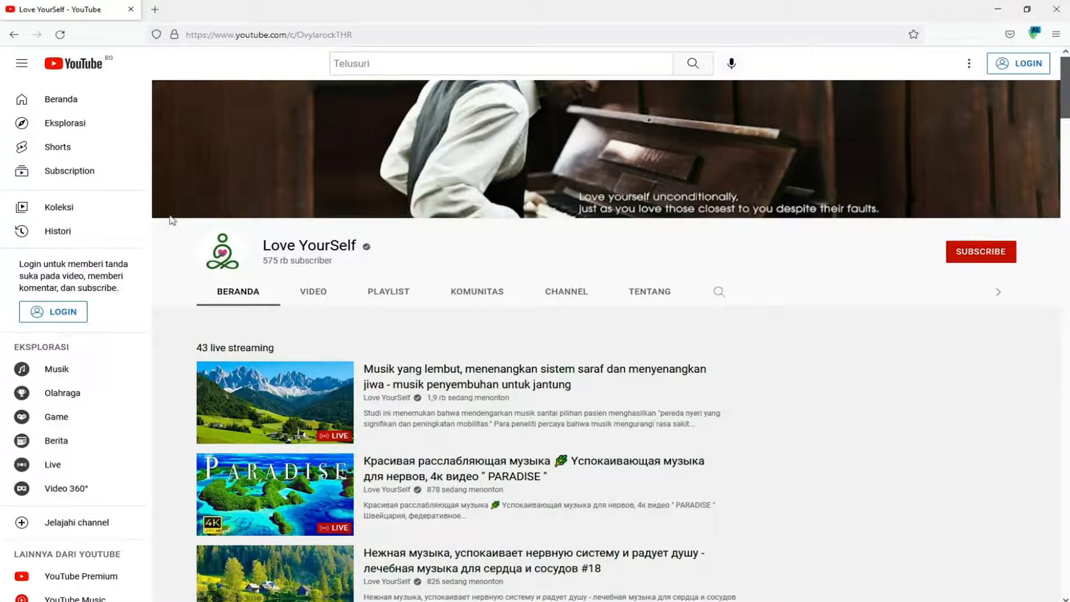
{"action": "left_click", "coordinate": [15, 39]}
{"action": "scroll", "coordinate": [373, 282], "scroll_direction": "down", "scroll_amount": 12}
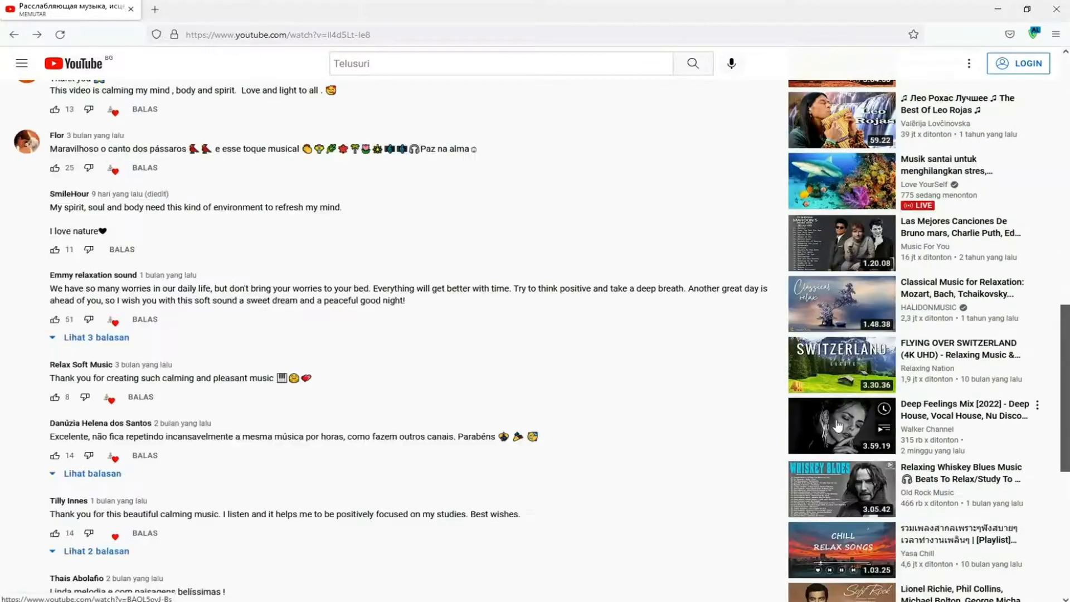
{"action": "left_click", "coordinate": [837, 427]}
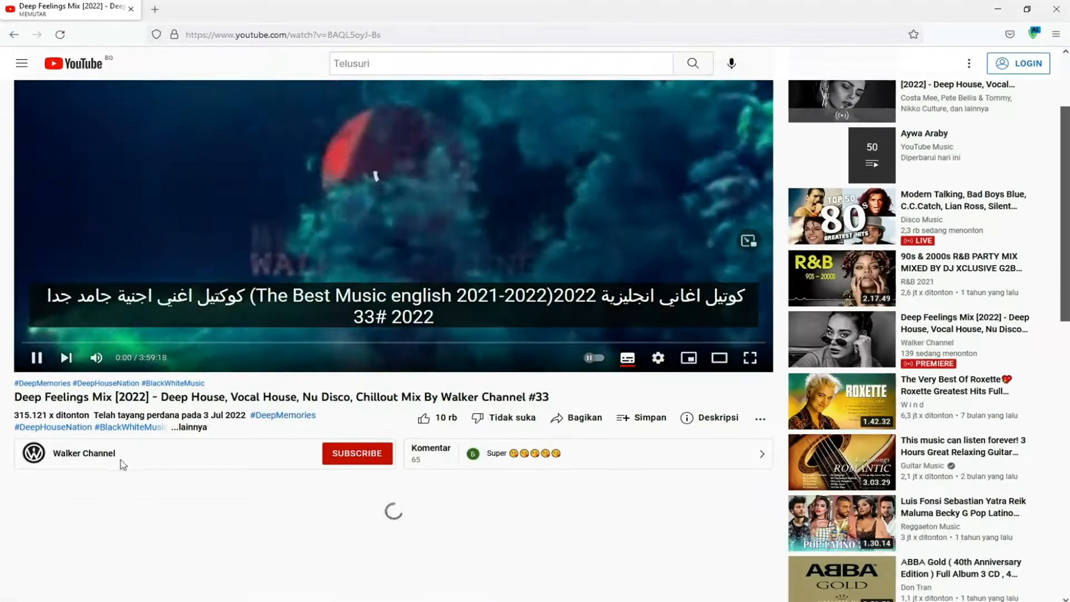
Open the Walker Channel page, browse its videos and restore the cl1 window beside the other two.
{"action": "left_click", "coordinate": [114, 453]}
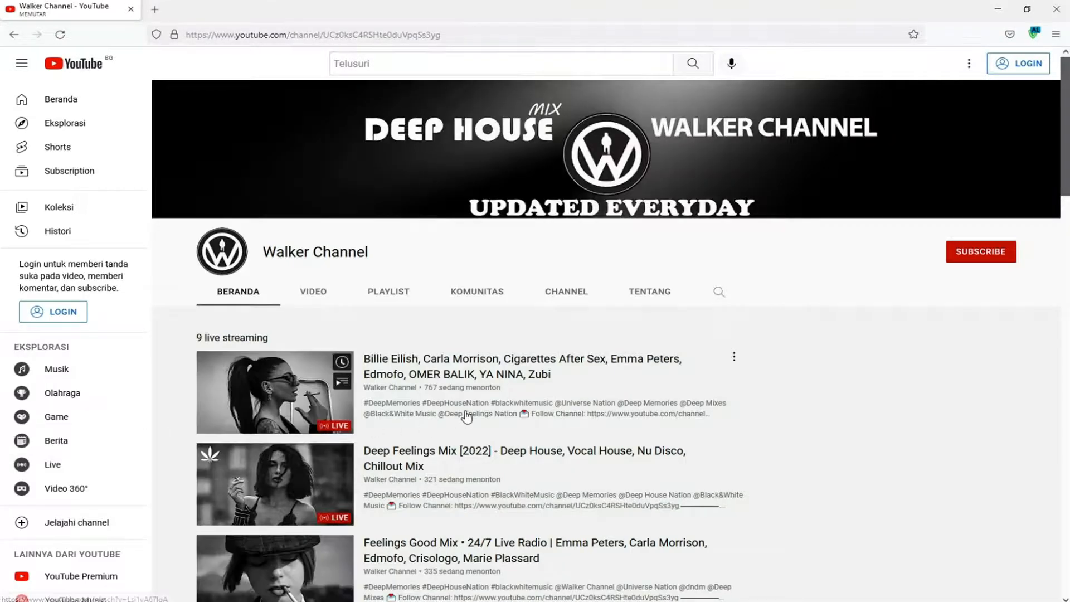
{"action": "scroll", "coordinate": [467, 415], "scroll_direction": "down", "scroll_amount": 15}
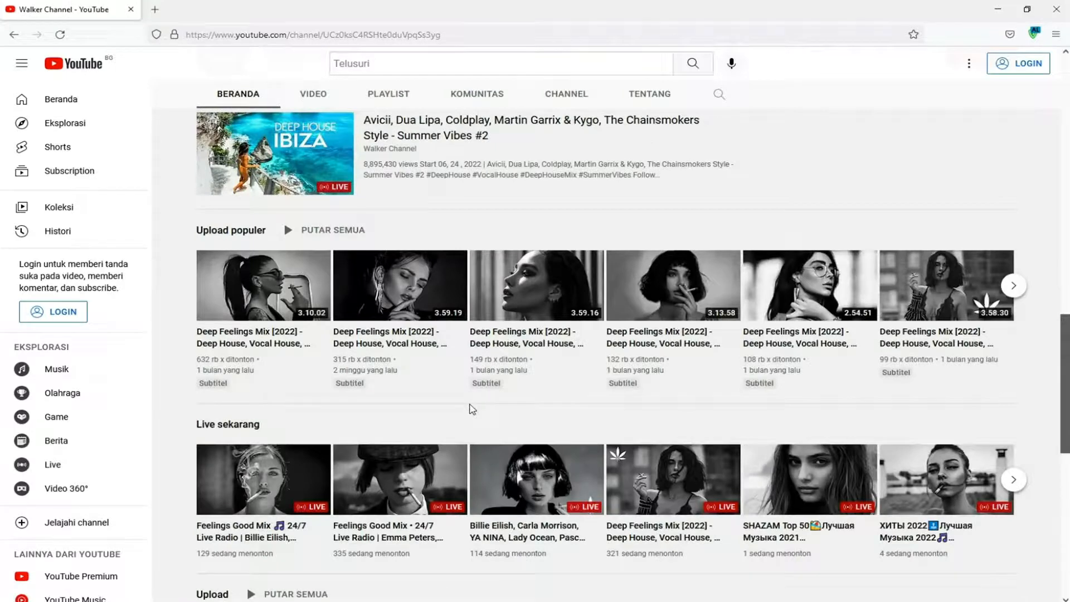
{"action": "scroll", "coordinate": [472, 410], "scroll_direction": "up", "scroll_amount": 2}
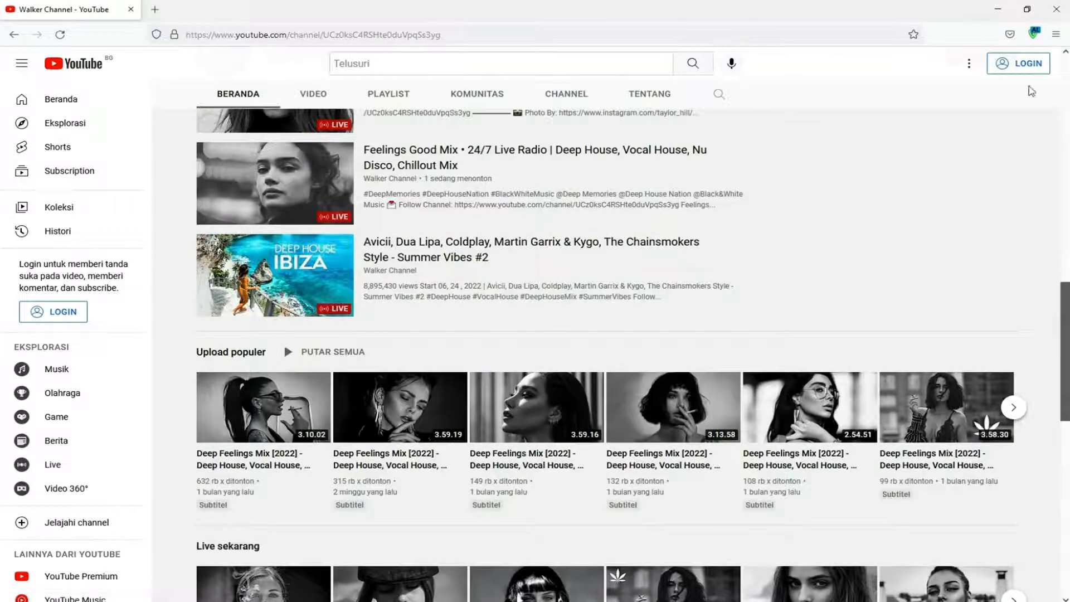
{"action": "left_click", "coordinate": [1025, 11]}
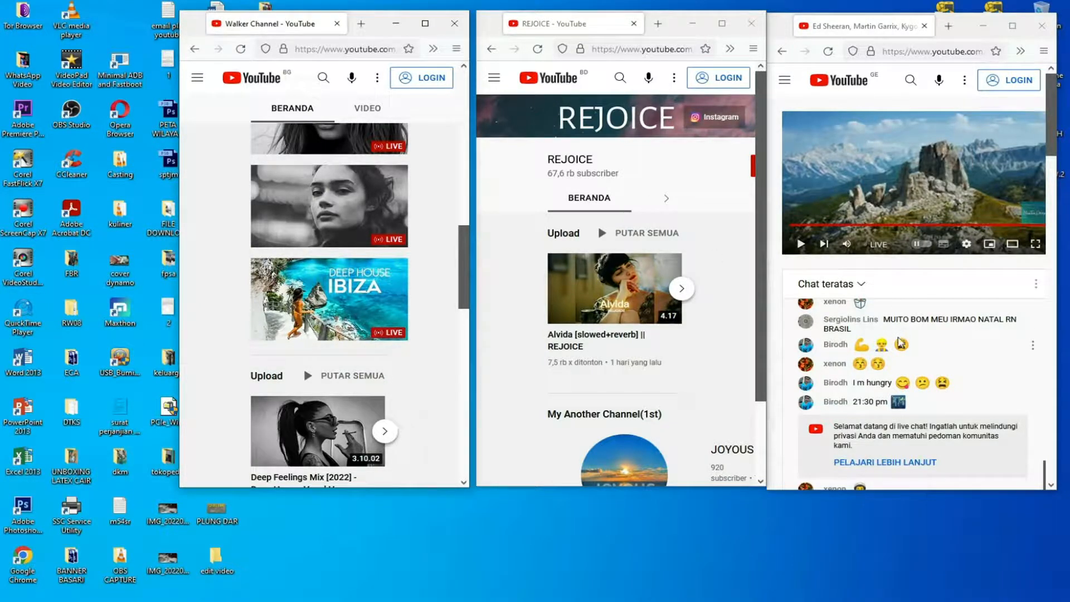
Browse the Haa Taa Deep channel page in the GE-region window down to its 4k playlist.
{"action": "left_click", "coordinate": [1051, 334]}
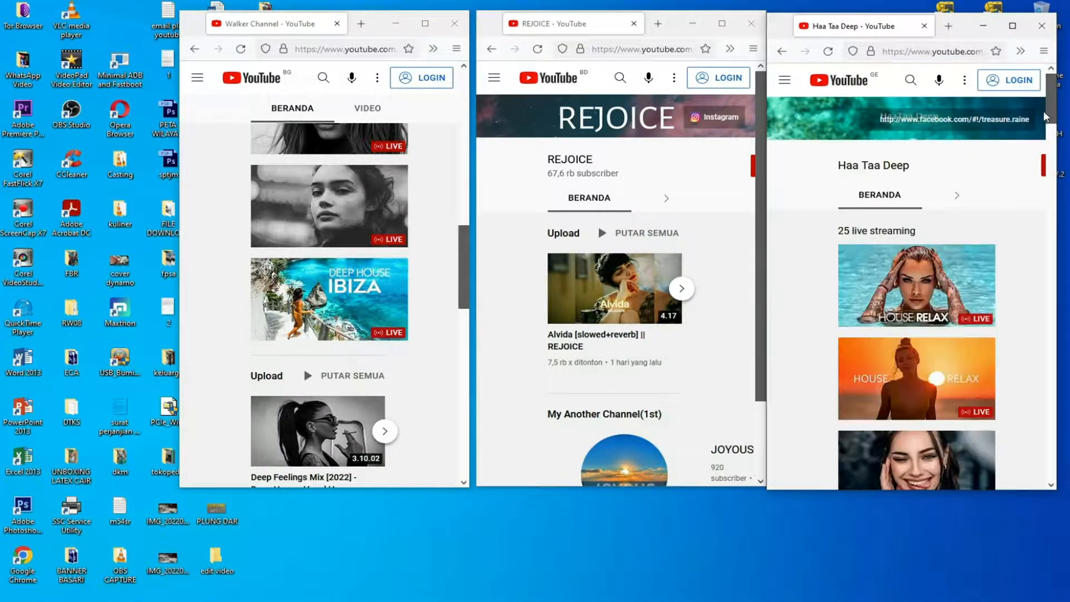
{"action": "left_click_drag", "start_coordinate": [1048, 112], "coordinate": [1064, 281]}
{"action": "scroll", "coordinate": [976, 368], "scroll_direction": "down", "scroll_amount": 5}
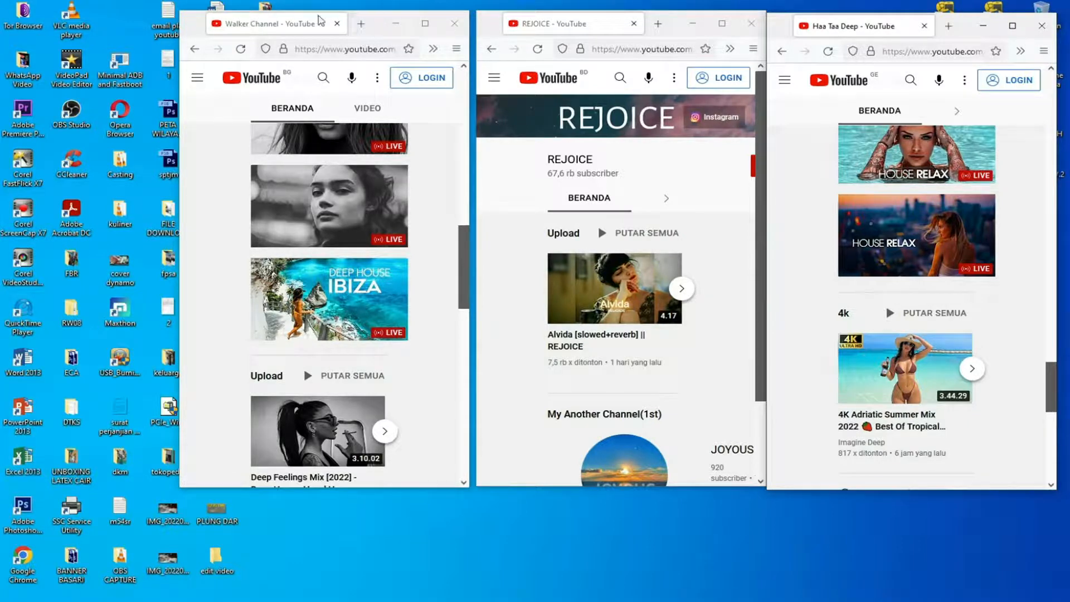
Uncover the Auto click desktop shortcut, place it in the free space beneath the browser windows, and restore the cl1 window's position.
{"action": "left_click_drag", "start_coordinate": [189, 27], "coordinate": [336, 49]}
{"action": "left_click_drag", "start_coordinate": [265, 310], "coordinate": [703, 559]}
{"action": "left_click_drag", "start_coordinate": [524, 43], "coordinate": [370, 21]}
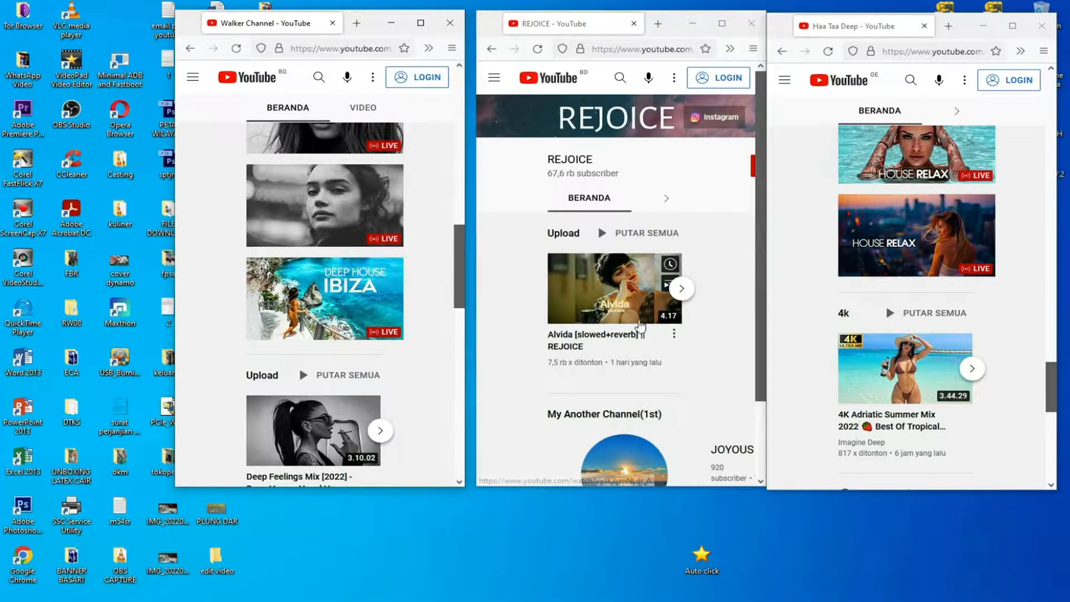
Launch AutoClick and place its window beneath the BD-region browser window with the settings fully in view.
{"action": "left_click", "coordinate": [701, 557]}
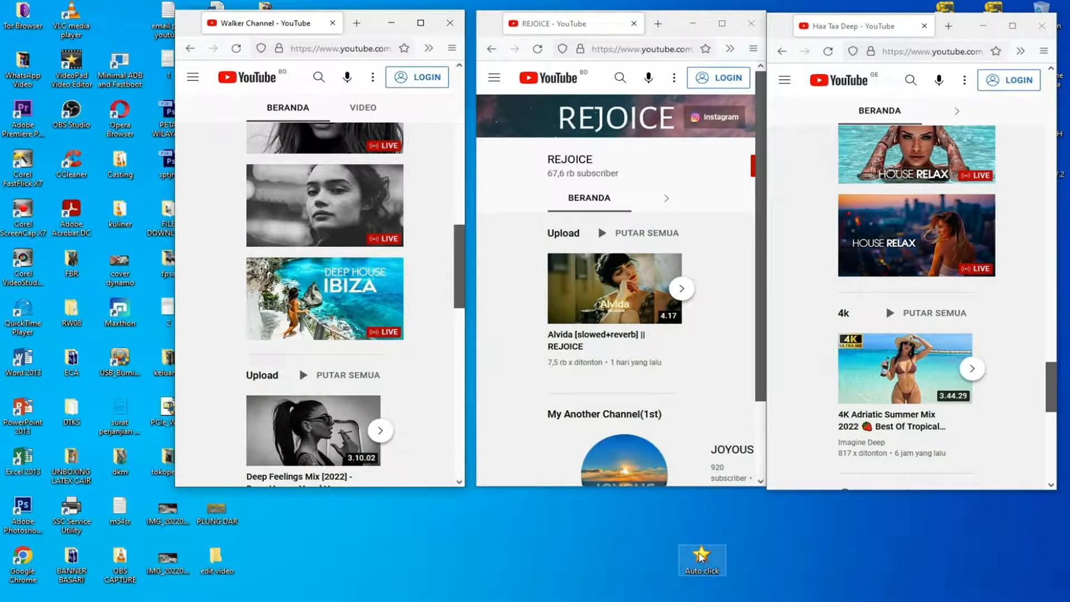
{"action": "double_click", "coordinate": [701, 557]}
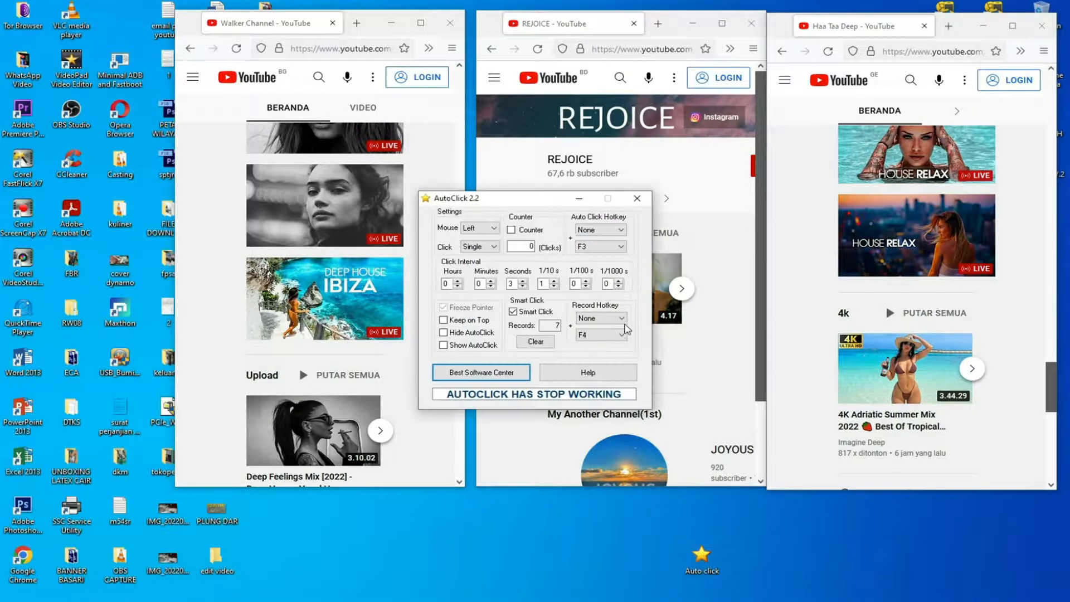
{"action": "left_click_drag", "start_coordinate": [546, 201], "coordinate": [543, 332]}
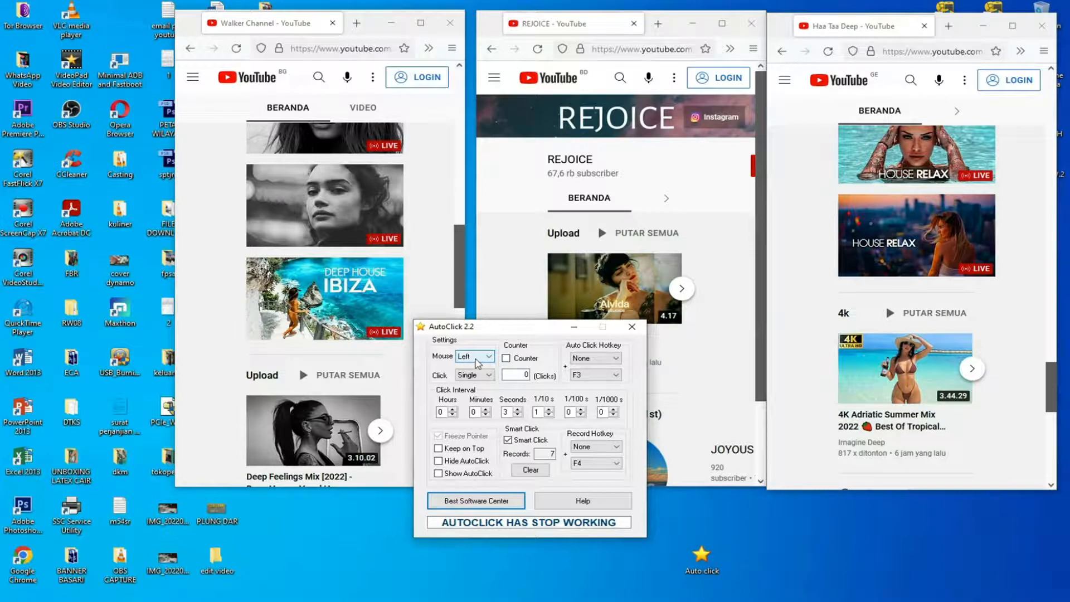
{"action": "left_click_drag", "start_coordinate": [496, 331], "coordinate": [608, 368]}
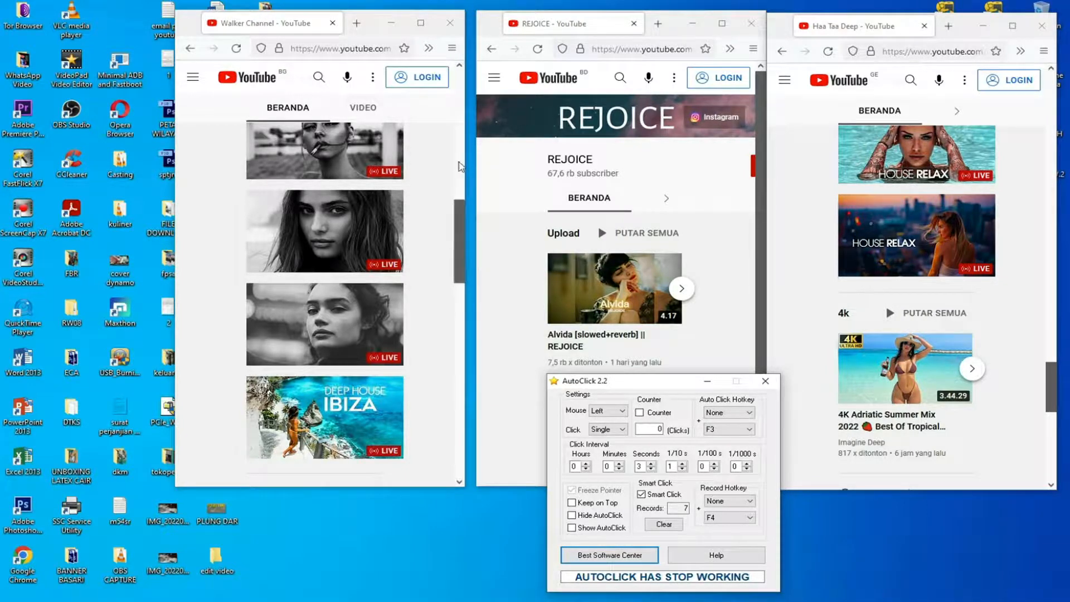
Page the Walker Channel page up and down to demonstrate scrolling from fixed scroll bar points.
{"action": "left_click", "coordinate": [458, 163]}
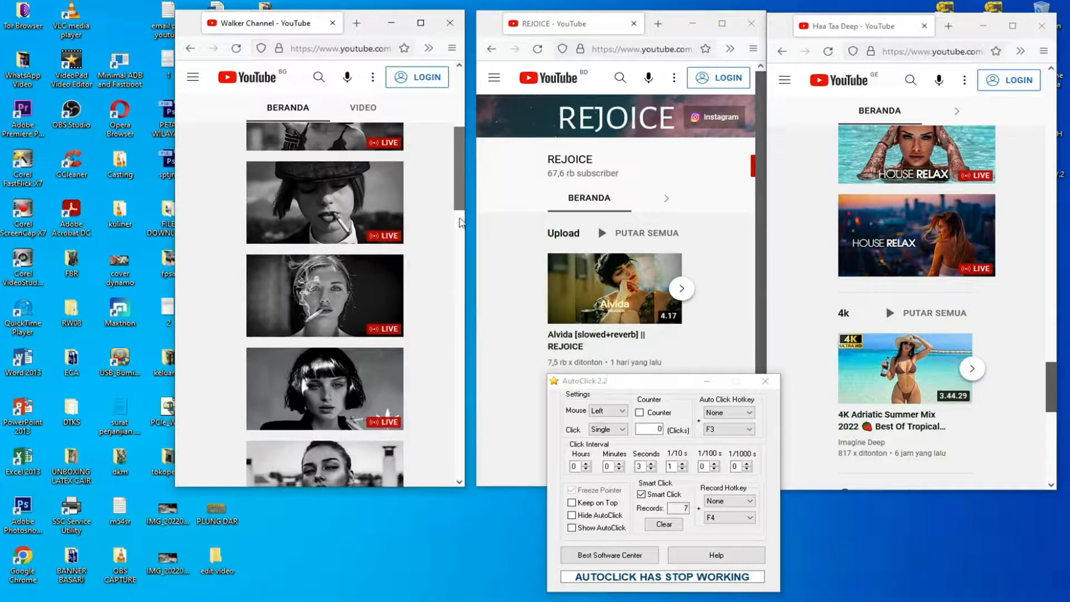
{"action": "left_click", "coordinate": [458, 419]}
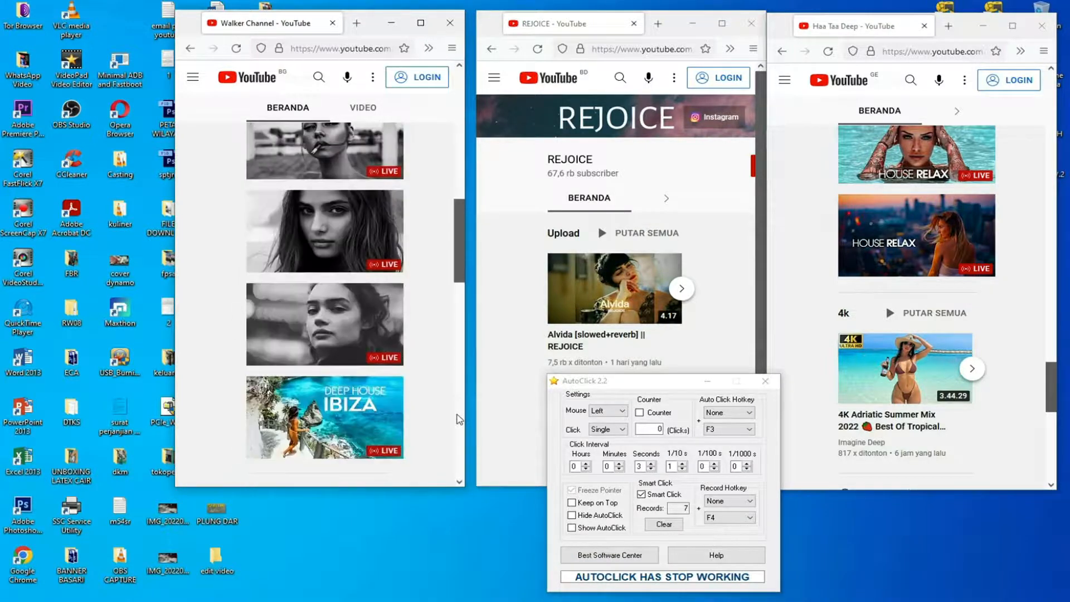
{"action": "left_click", "coordinate": [458, 419]}
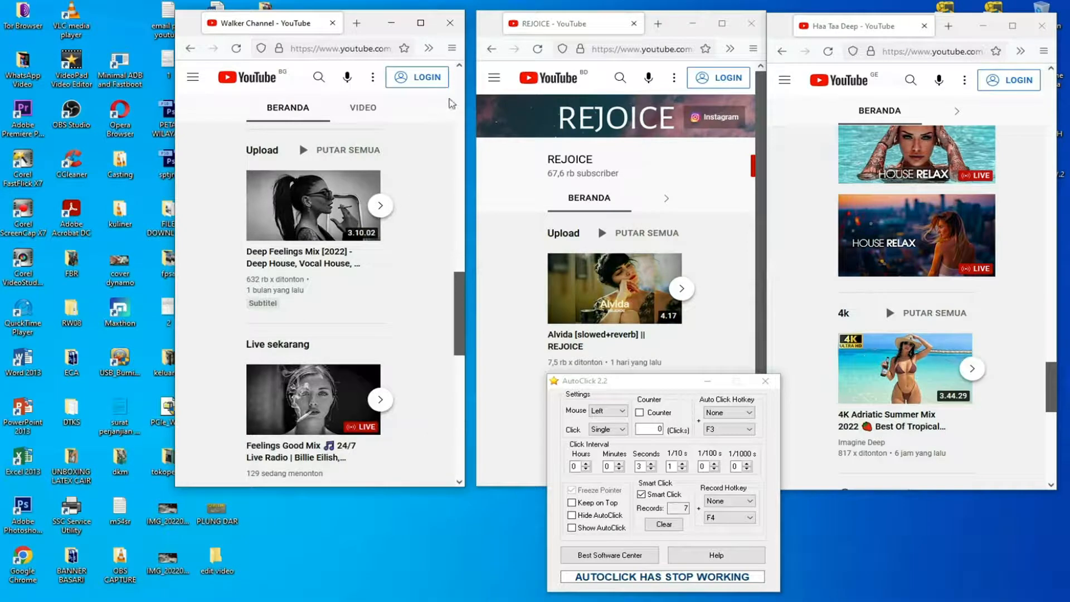
{"action": "left_click", "coordinate": [757, 249]}
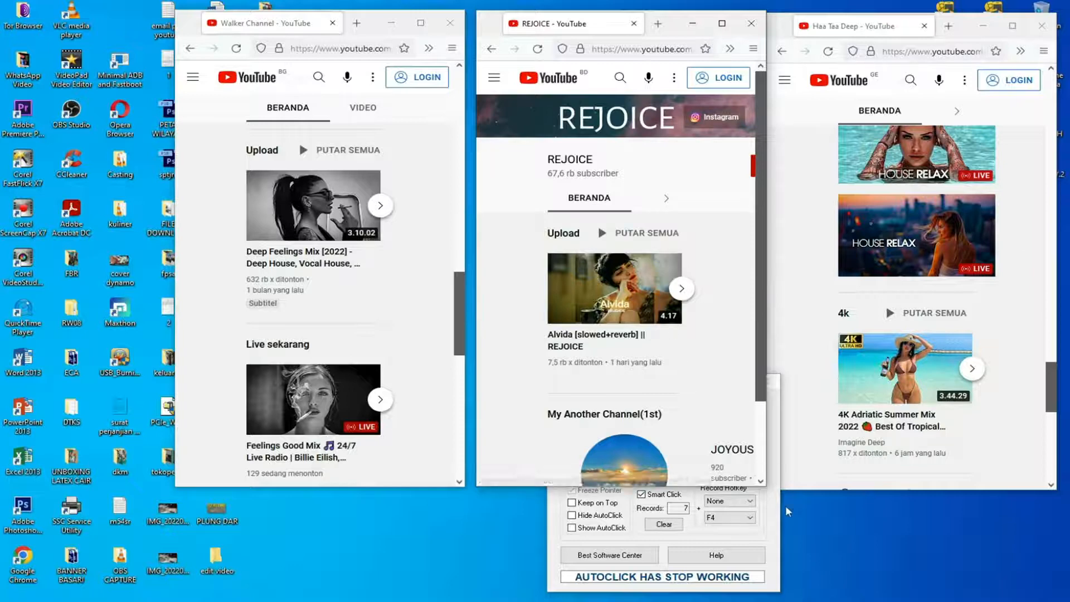
Set AutoClick's click interval to 4 seconds and keep Smart Click enabled.
{"action": "left_click", "coordinate": [771, 514]}
{"action": "left_click_drag", "start_coordinate": [648, 389], "coordinate": [577, 394]}
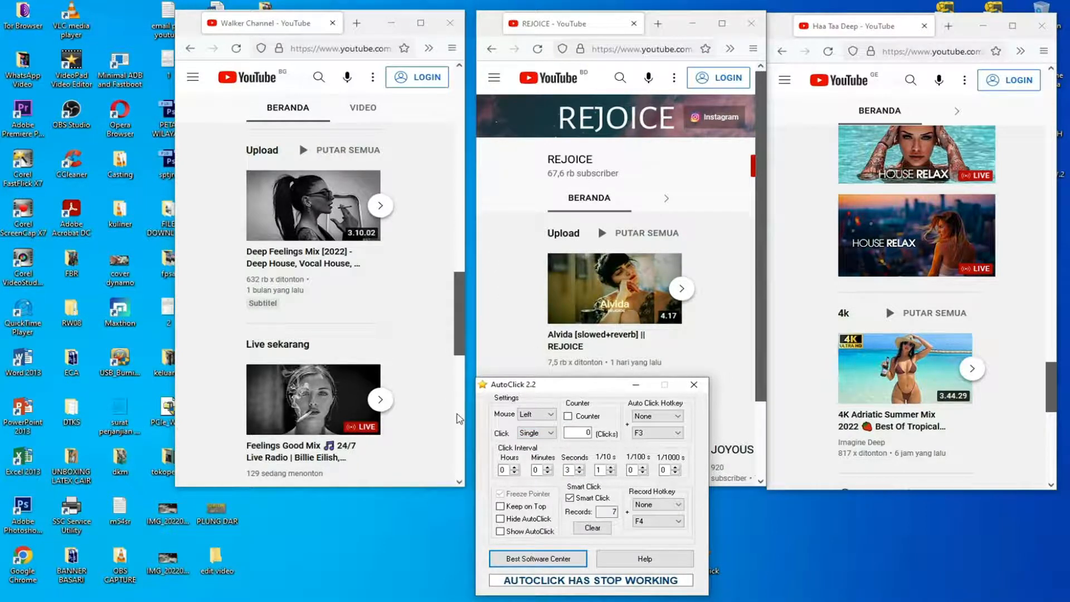
{"action": "left_click", "coordinate": [583, 469]}
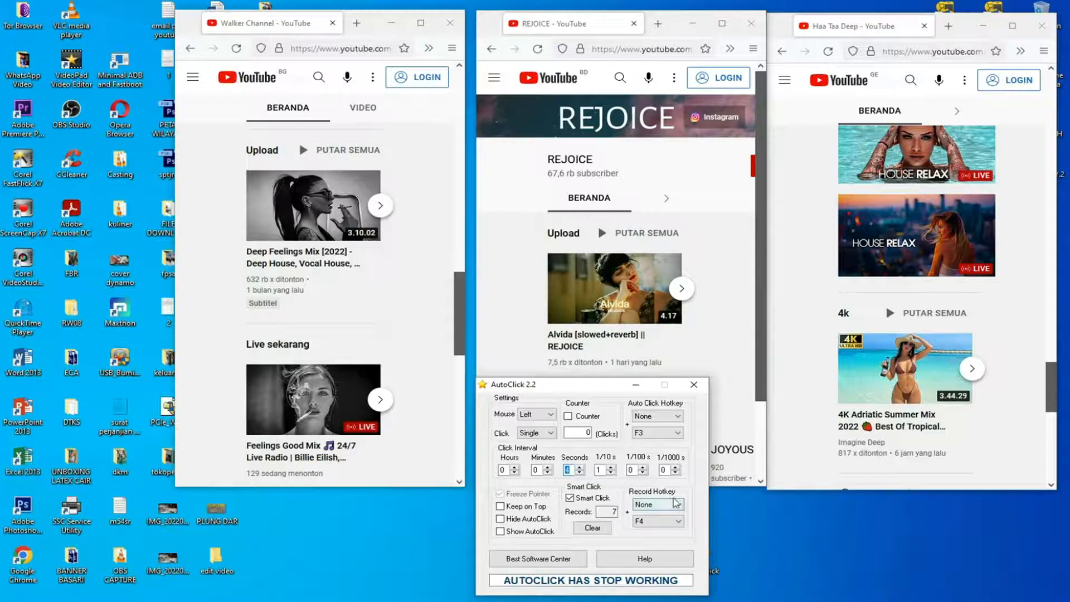
{"action": "left_click", "coordinate": [570, 498]}
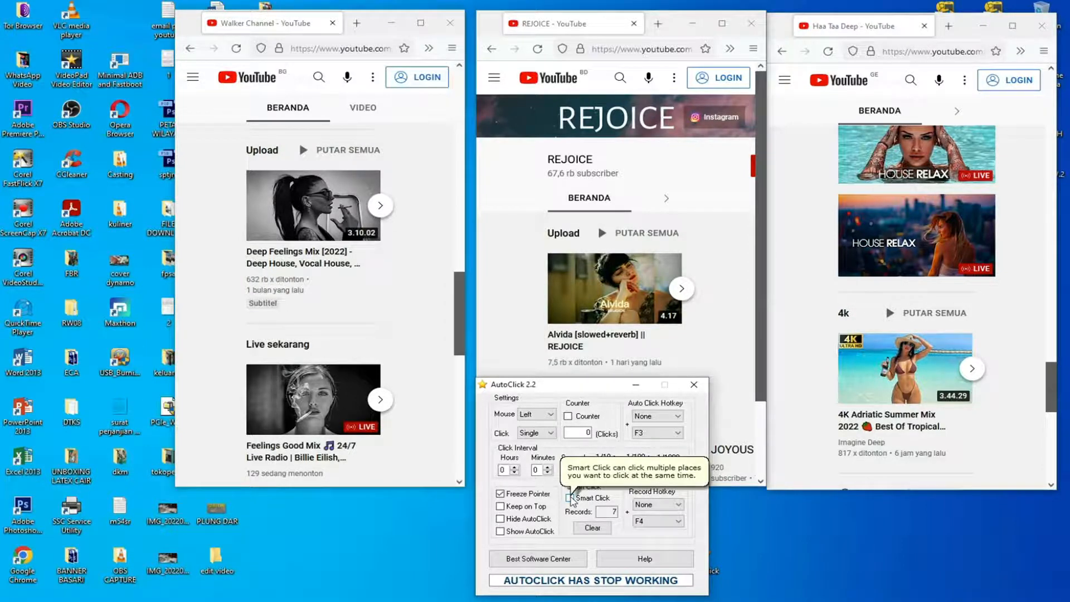
{"action": "left_click", "coordinate": [570, 498]}
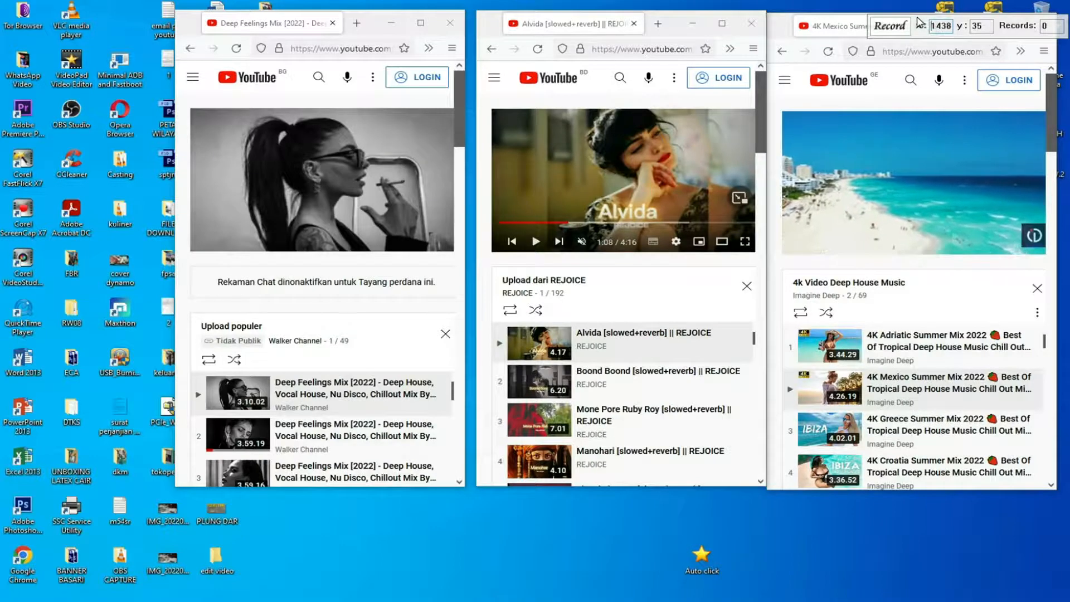
Shift all three YouTube windows leftward on the desktop, keeping them side by side.
{"action": "left_click_drag", "start_coordinate": [377, 23], "coordinate": [273, 23]}
{"action": "left_click_drag", "start_coordinate": [670, 22], "coordinate": [569, 23]}
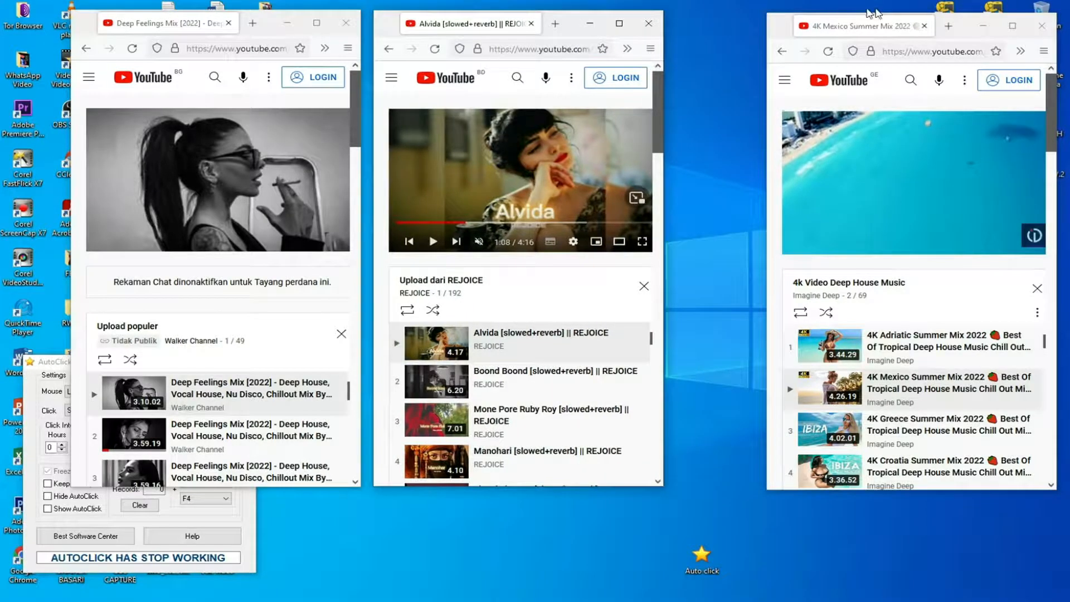
{"action": "left_click_drag", "start_coordinate": [963, 16], "coordinate": [873, 13]}
Start Smart Click recording and record an upper and a lower scroll bar point in the GE-region and BD-region windows.
{"action": "left_click", "coordinate": [48, 364]}
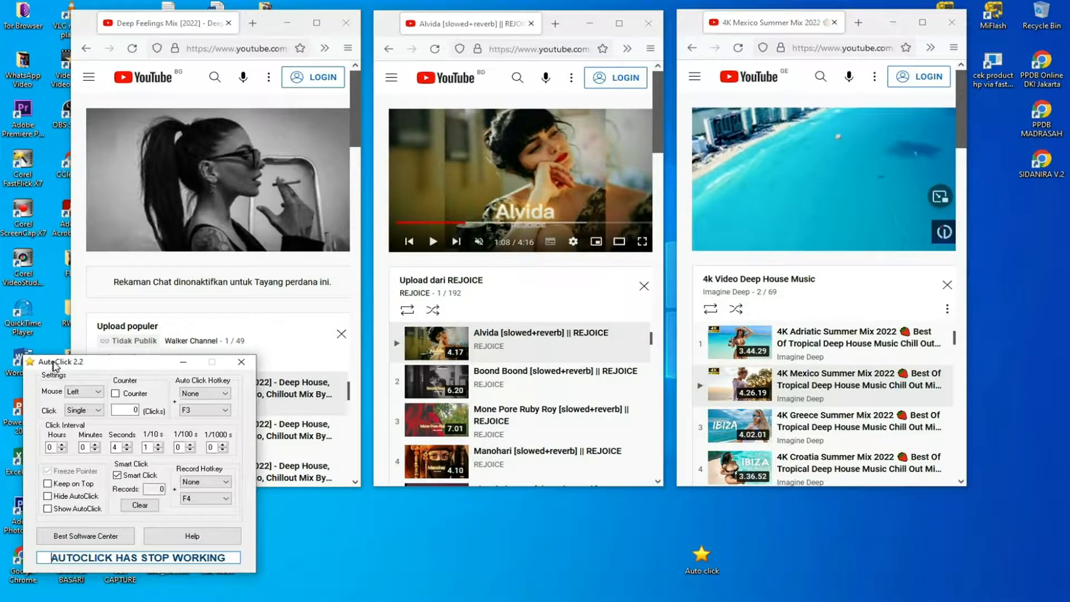
{"action": "key", "text": "F4"}
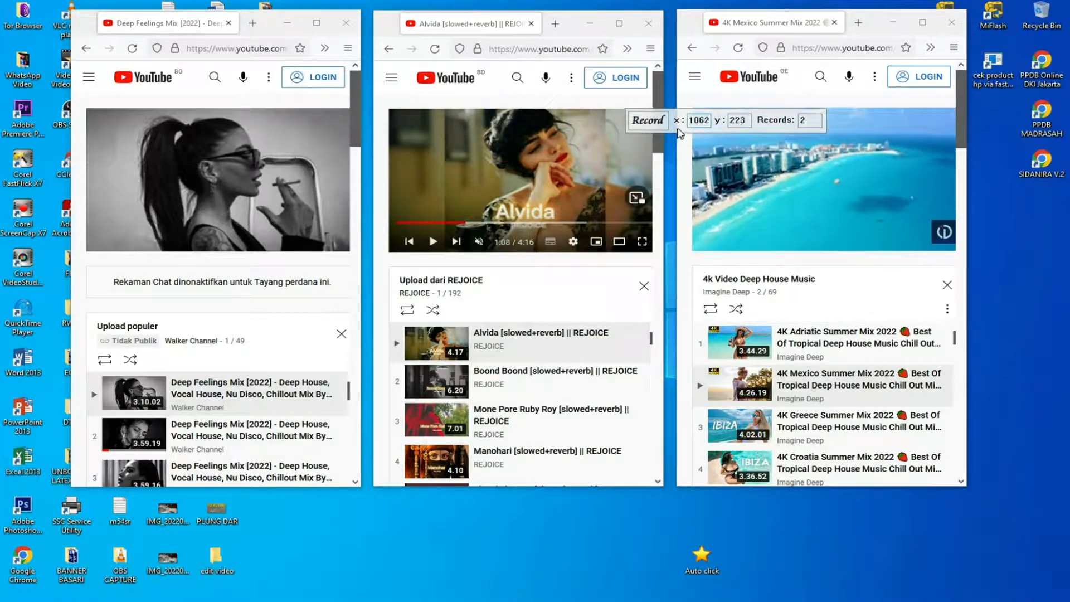
{"action": "left_click", "coordinate": [662, 107]}
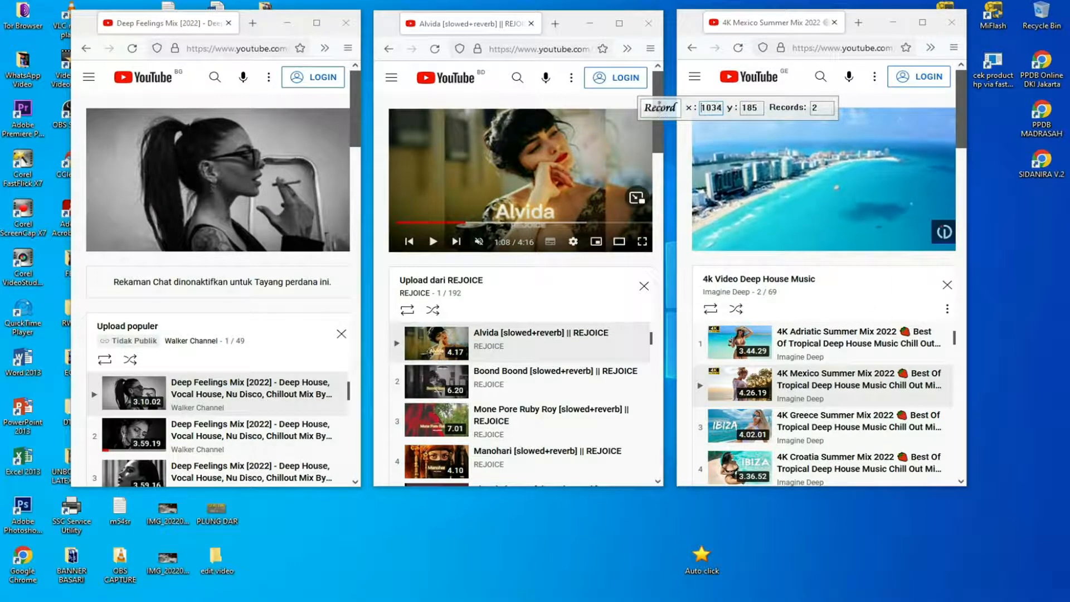
{"action": "left_click_drag", "start_coordinate": [689, 108], "coordinate": [689, 323]}
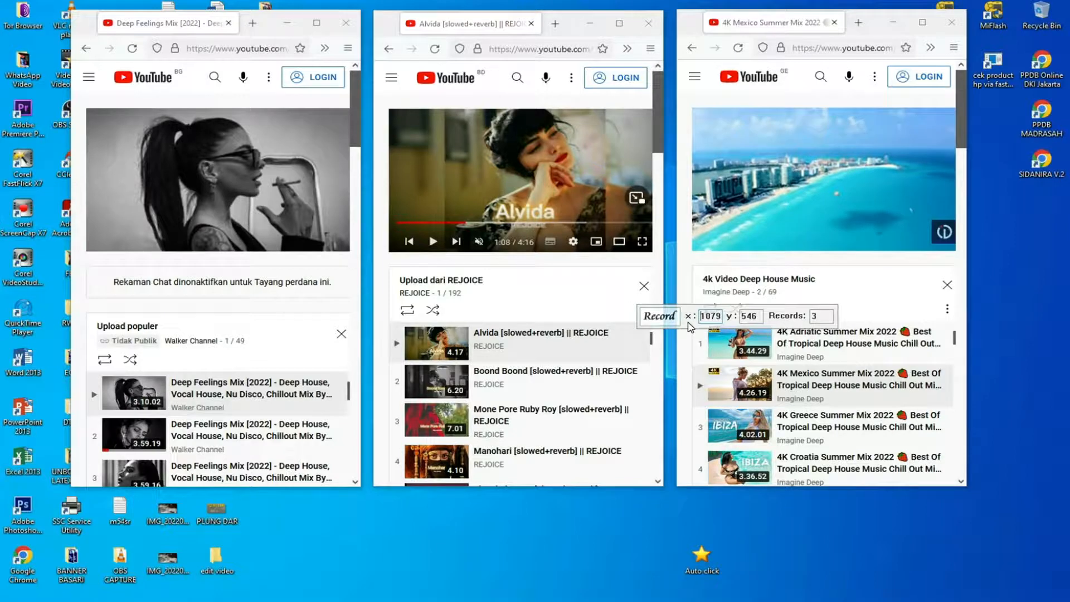
{"action": "left_click", "coordinate": [658, 315]}
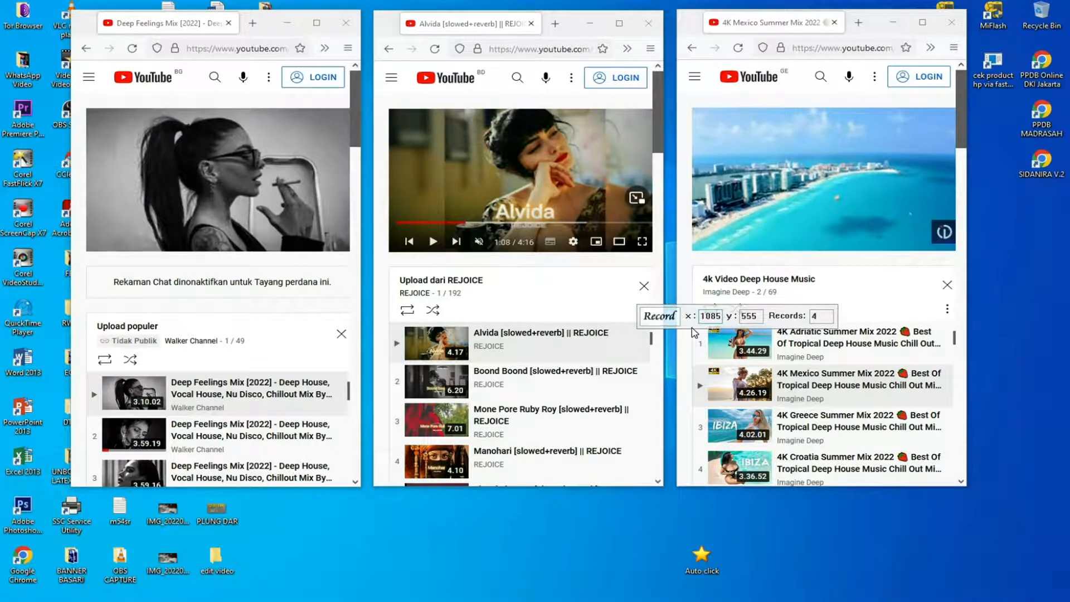
Record an upper and a lower scroll bar point in the cl1 window and end the Smart Click recording.
{"action": "left_click_drag", "start_coordinate": [695, 332], "coordinate": [390, 191]}
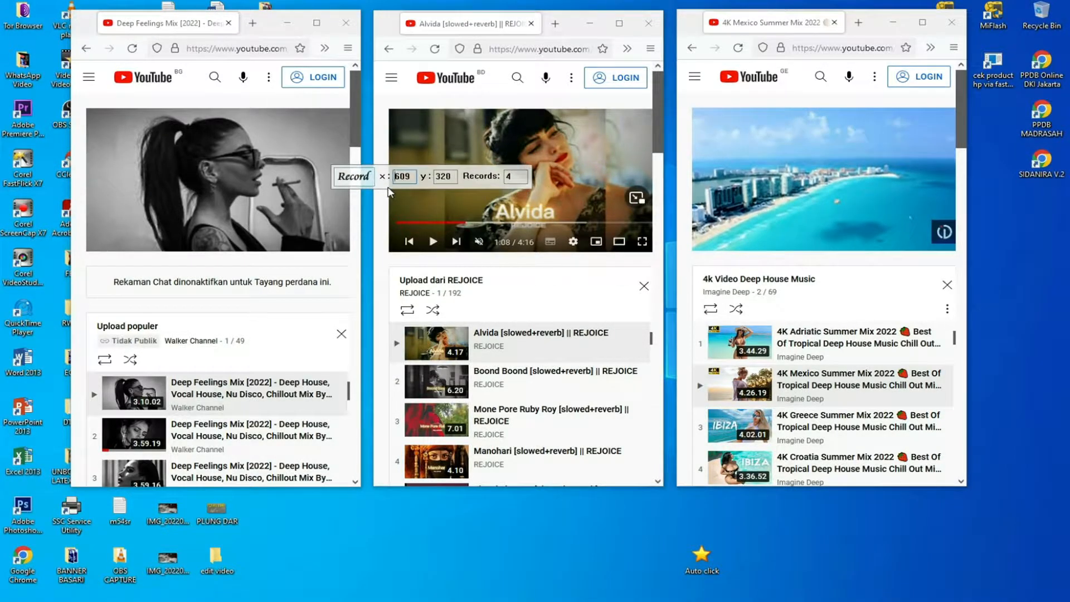
{"action": "left_click", "coordinate": [354, 178]}
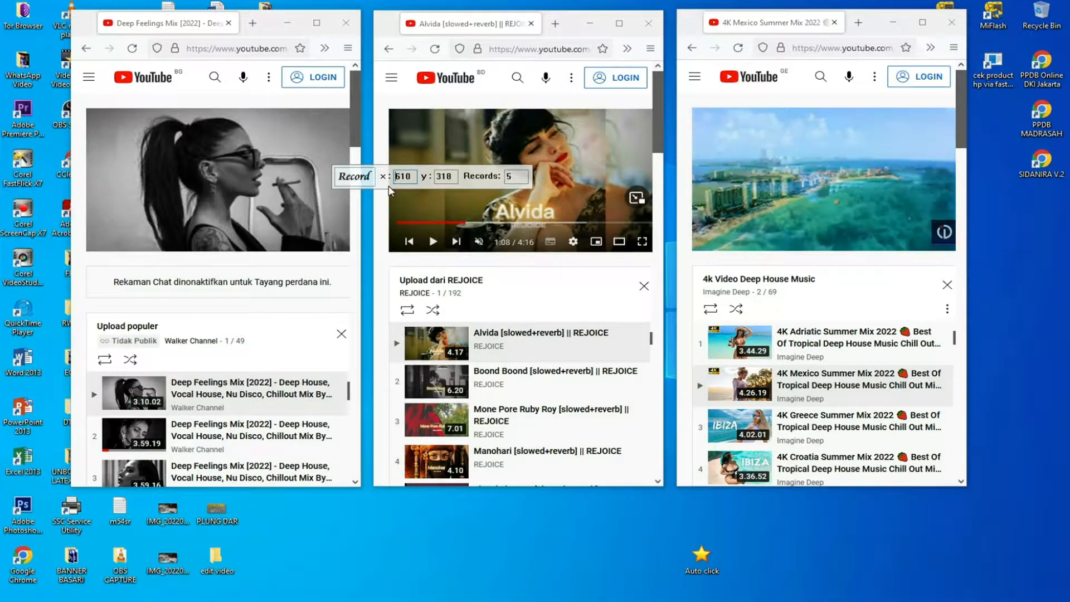
{"action": "left_click_drag", "start_coordinate": [388, 192], "coordinate": [391, 404]}
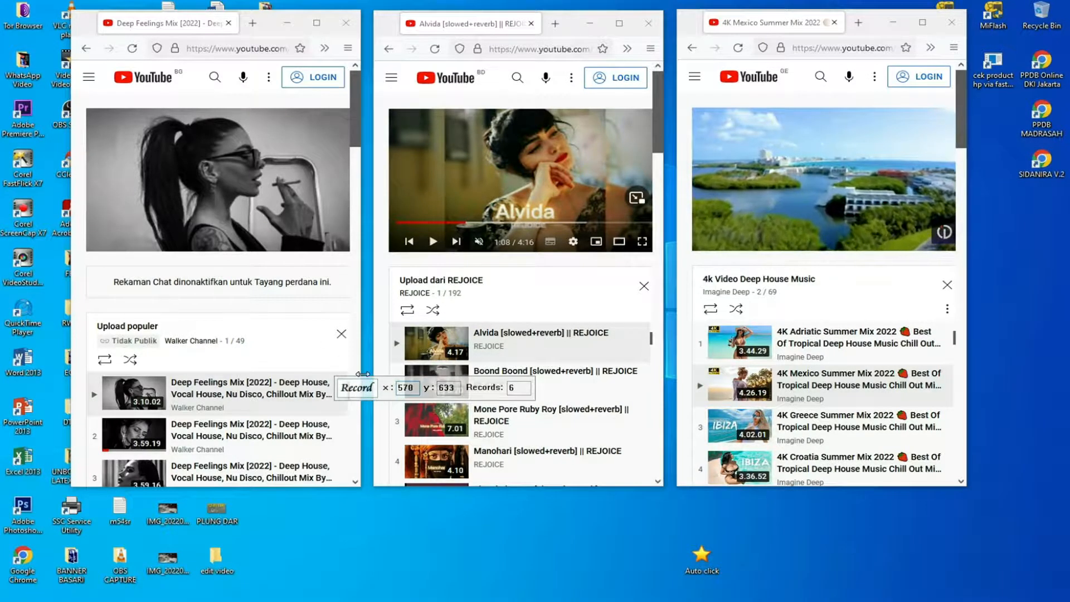
{"action": "key", "text": "F4"}
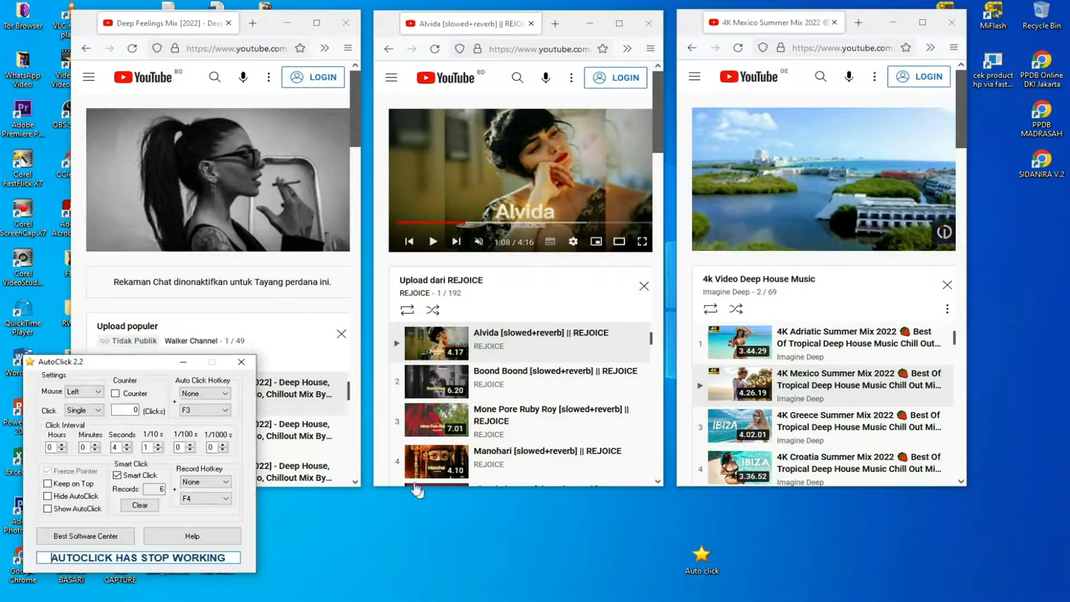
Move AutoClick clear of the recorded points, run its automatic clicking across the three windows and stop it.
{"action": "left_click_drag", "start_coordinate": [134, 365], "coordinate": [108, 392]}
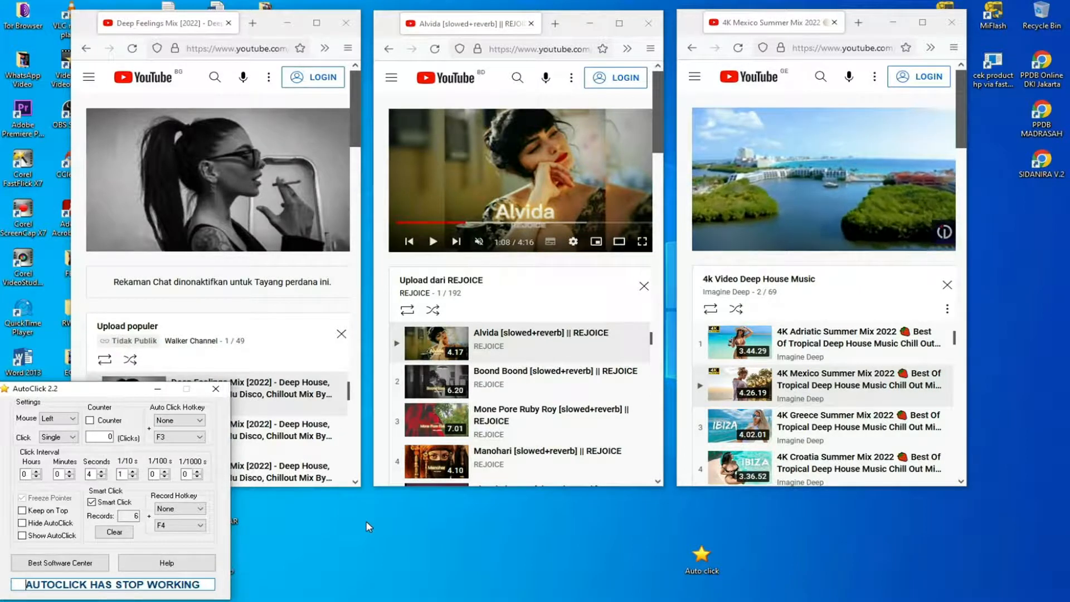
{"action": "key", "text": "F3"}
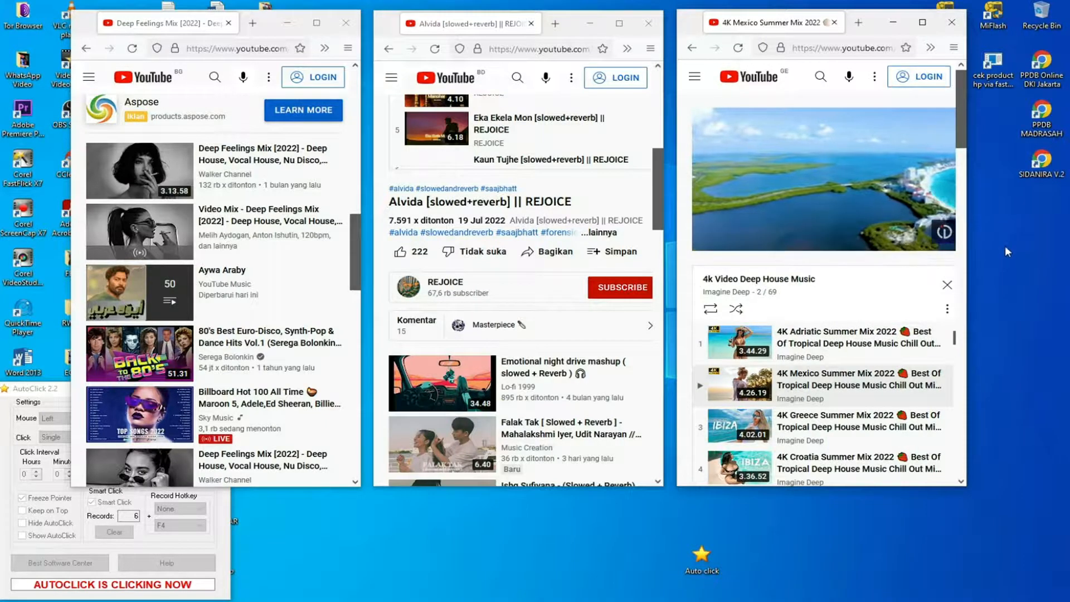
{"action": "left_click", "coordinate": [962, 398]}
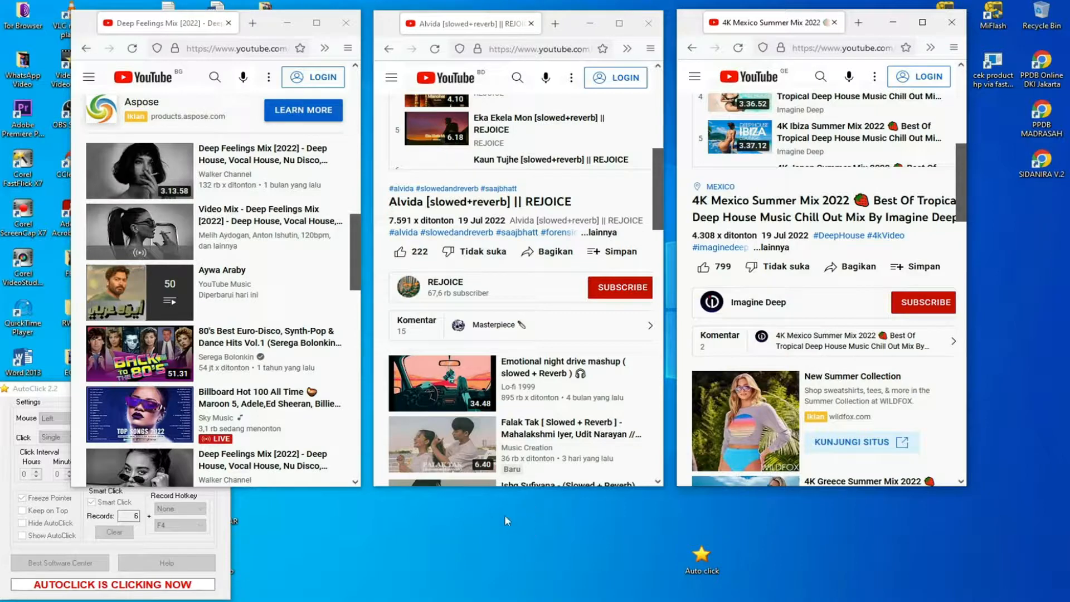
{"action": "scroll", "coordinate": [480, 428], "scroll_direction": "up", "scroll_amount": 10}
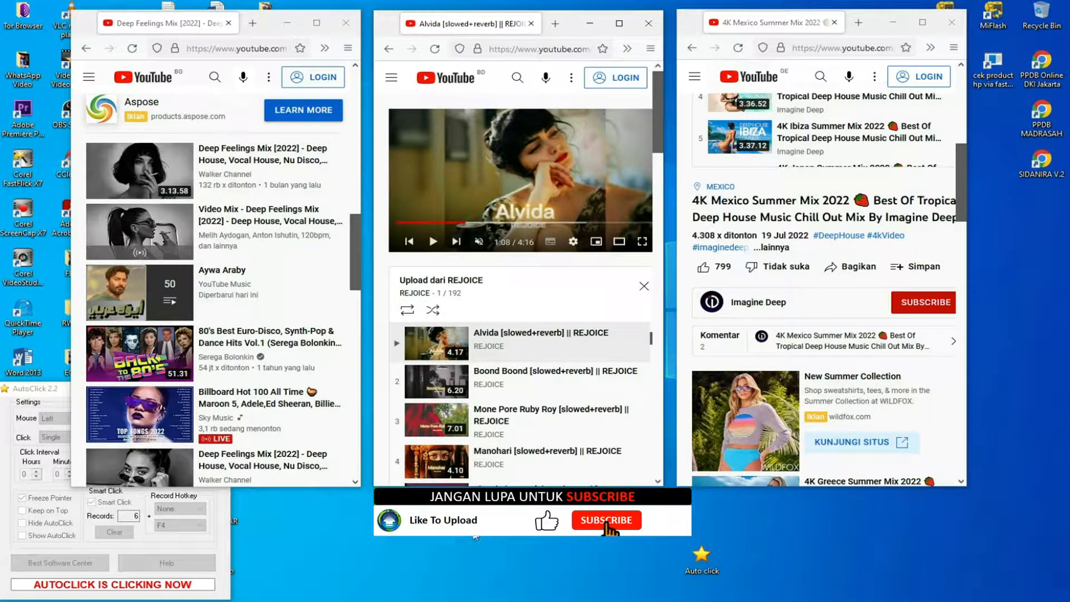
{"action": "left_click", "coordinate": [660, 319]}
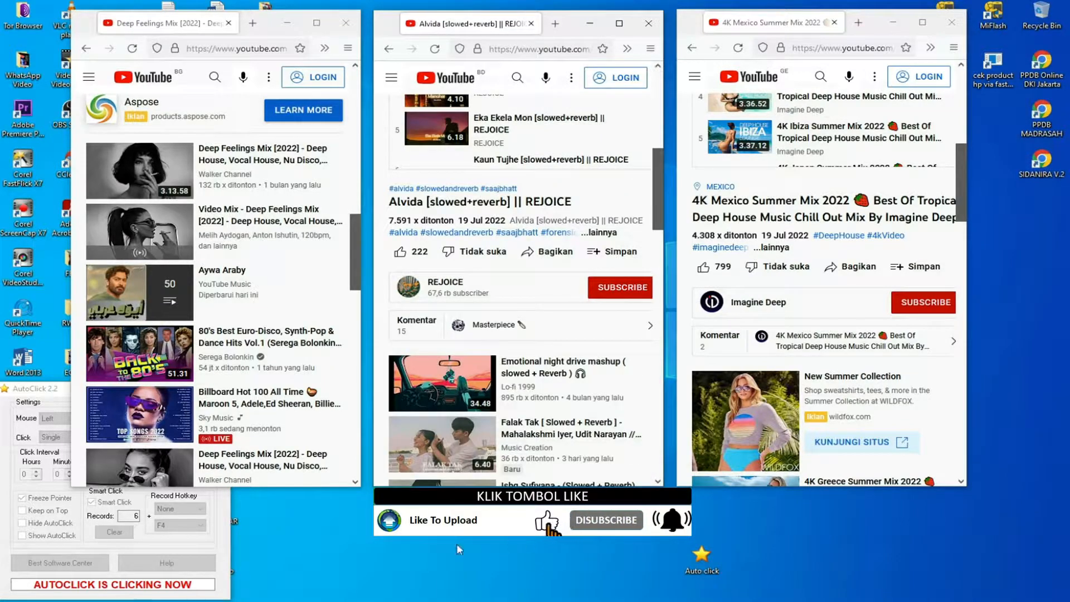
{"action": "left_click", "coordinate": [355, 172]}
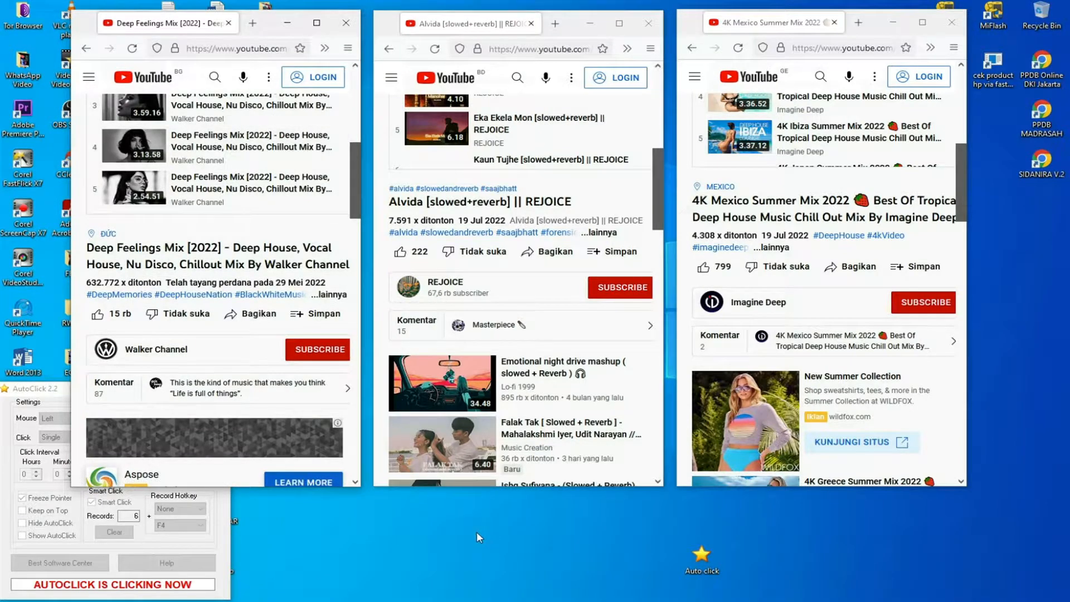
{"action": "left_click", "coordinate": [355, 390]}
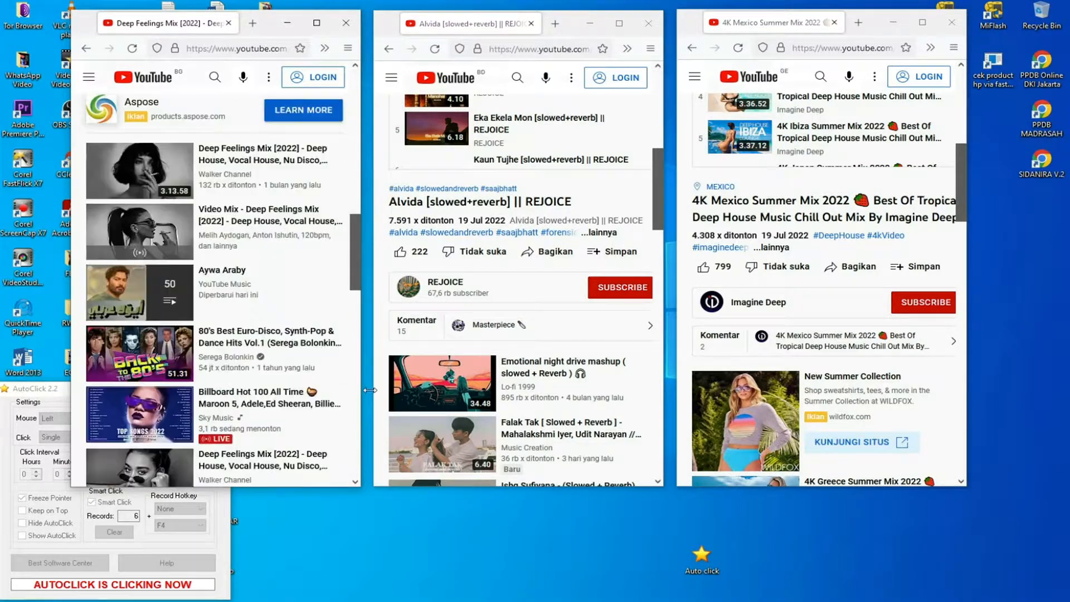
{"action": "key", "text": "F3"}
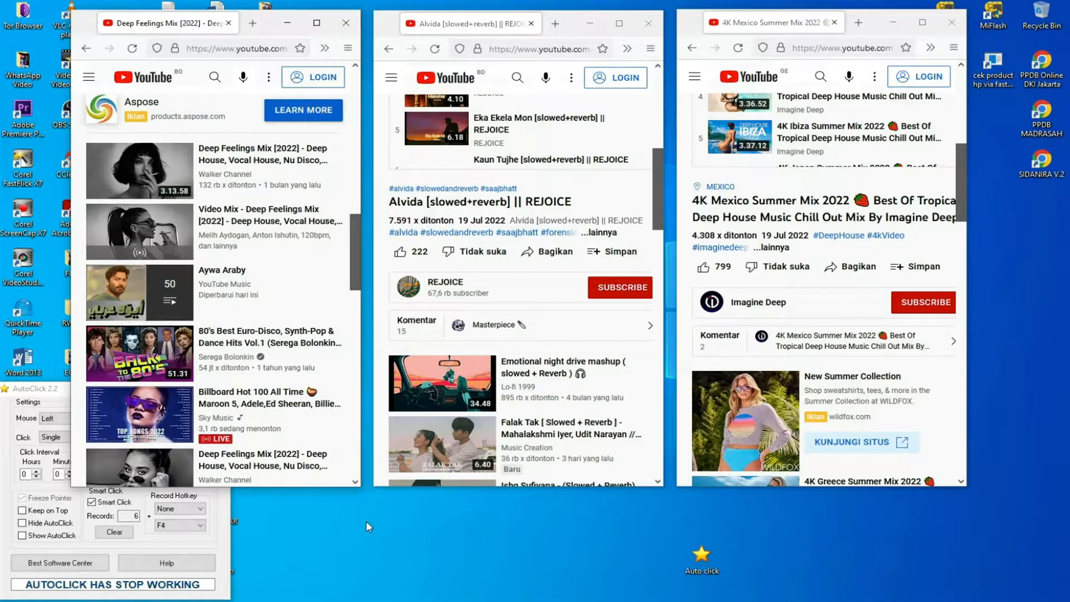
Reposition the AutoClick window so it sits over the lower part of the cl1 and BD-region windows.
{"action": "left_click_drag", "start_coordinate": [52, 395], "coordinate": [309, 375]}
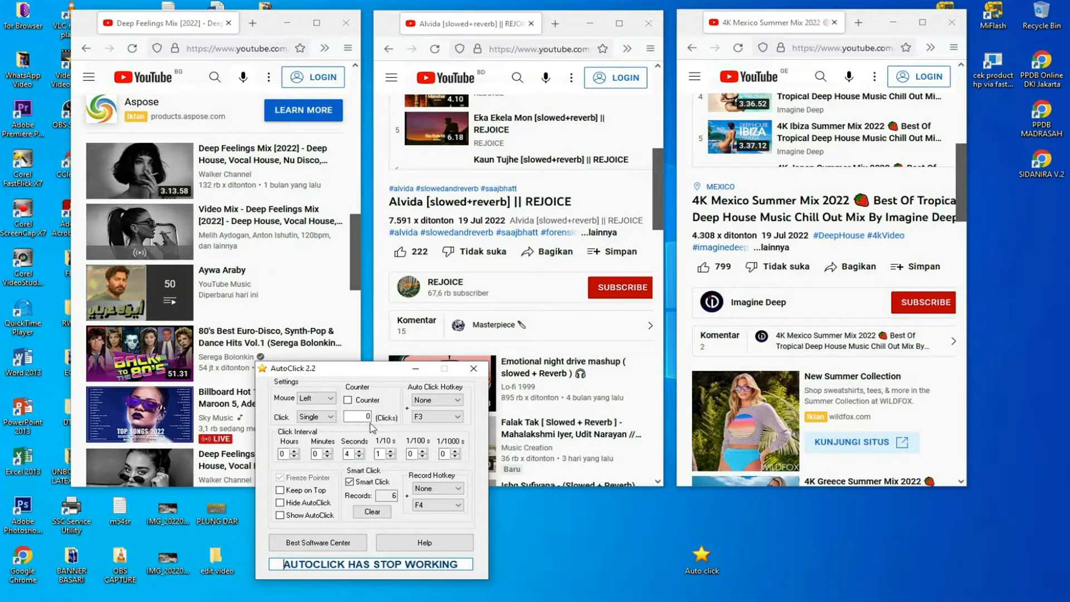
{"action": "left_click_drag", "start_coordinate": [362, 374], "coordinate": [493, 379]}
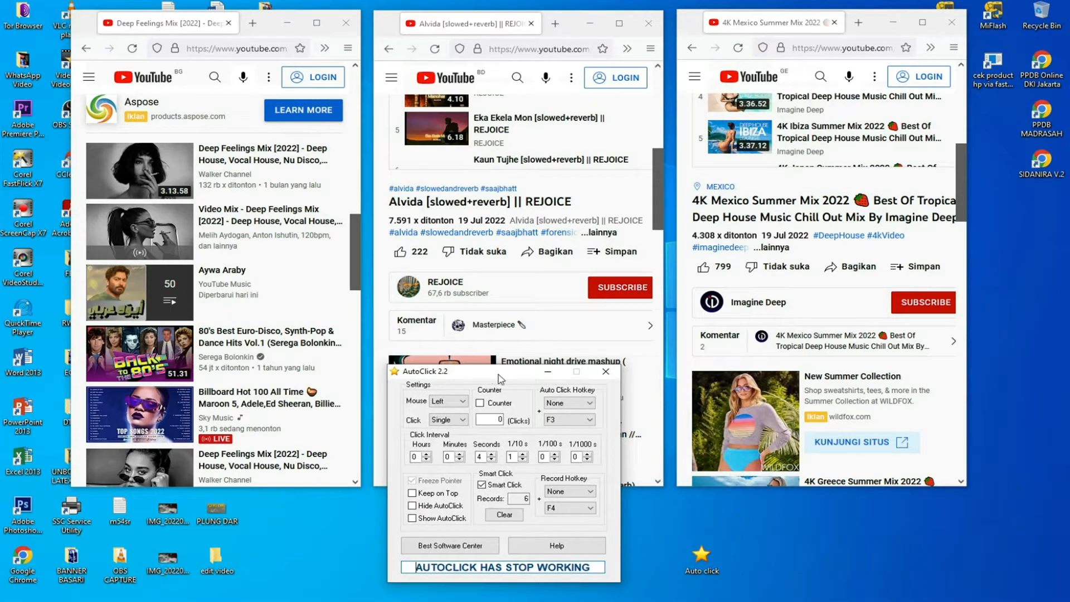
{"action": "left_click_drag", "start_coordinate": [505, 374], "coordinate": [401, 393]}
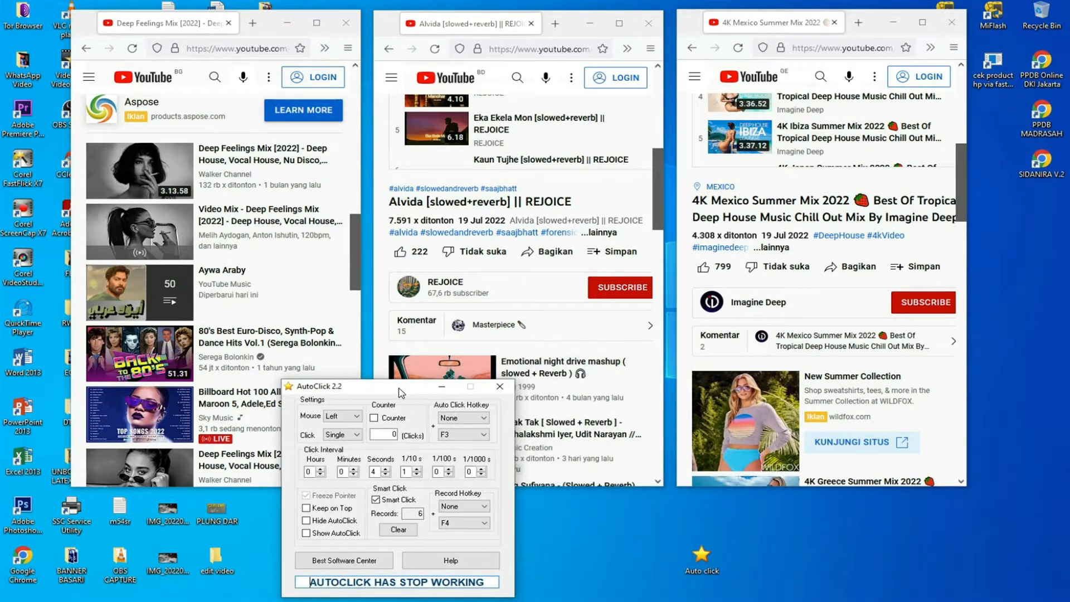